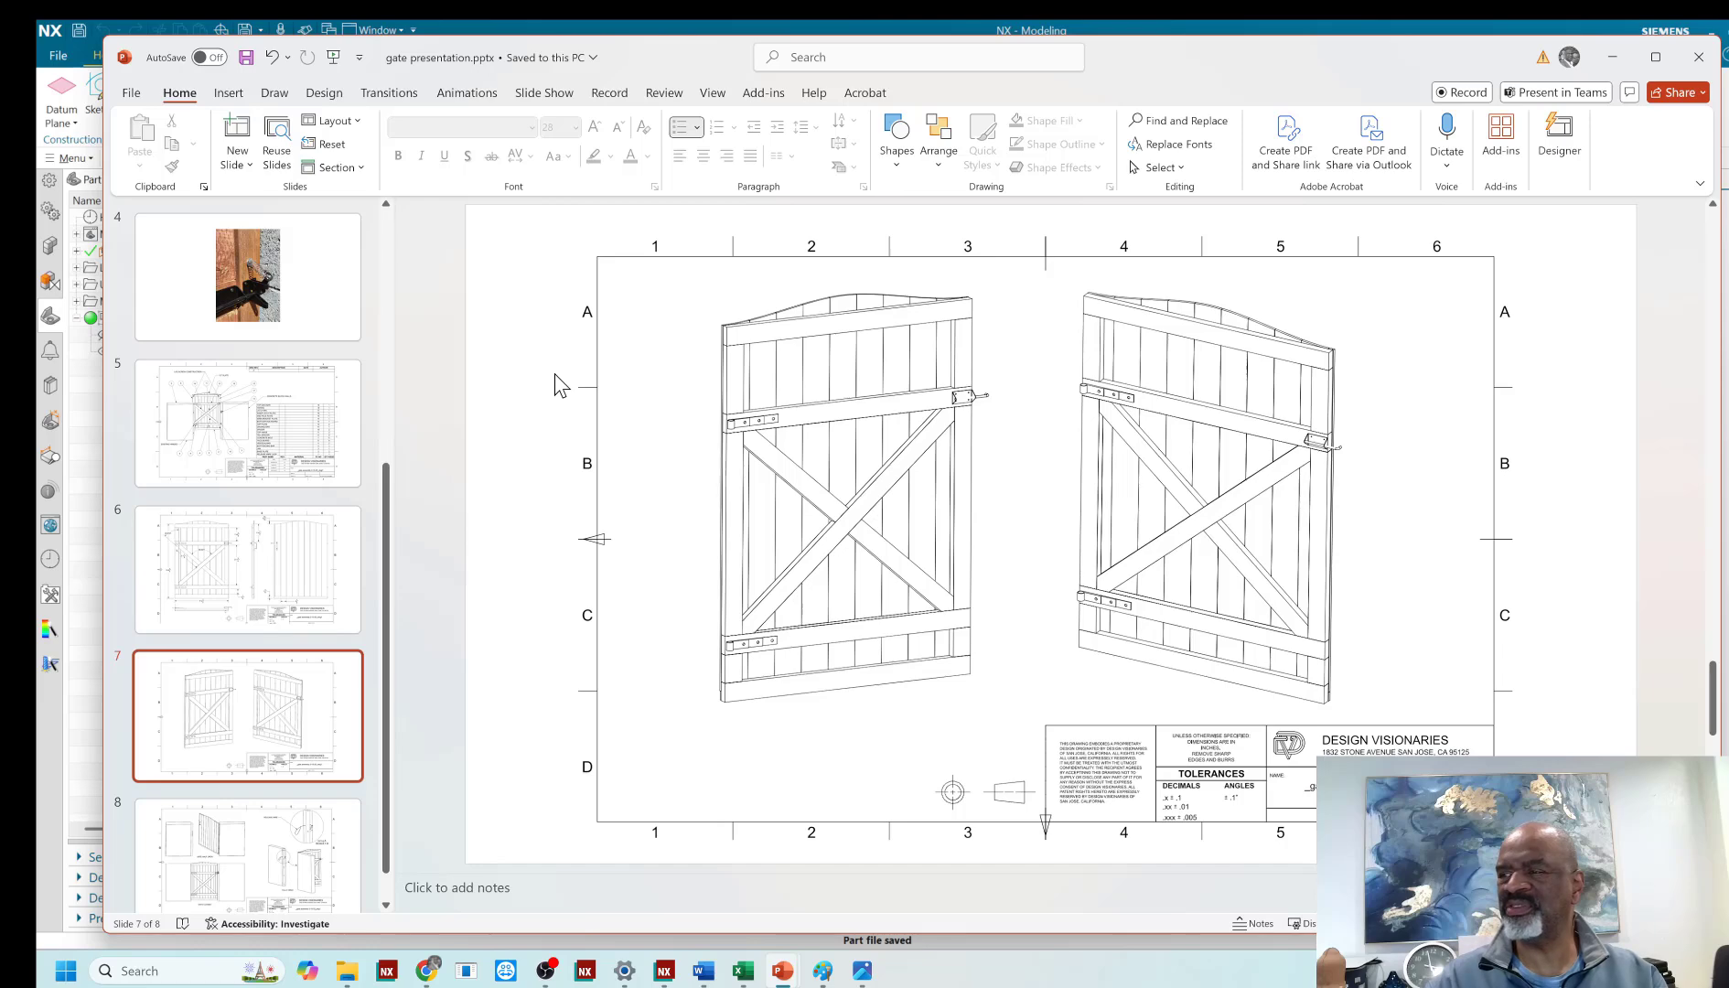
- Look through the gate presentation's slides, from the assembly drawings to the gate photos
{"action": "scroll", "coordinate": [553, 374], "scroll_direction": "down", "scroll_amount": 1}
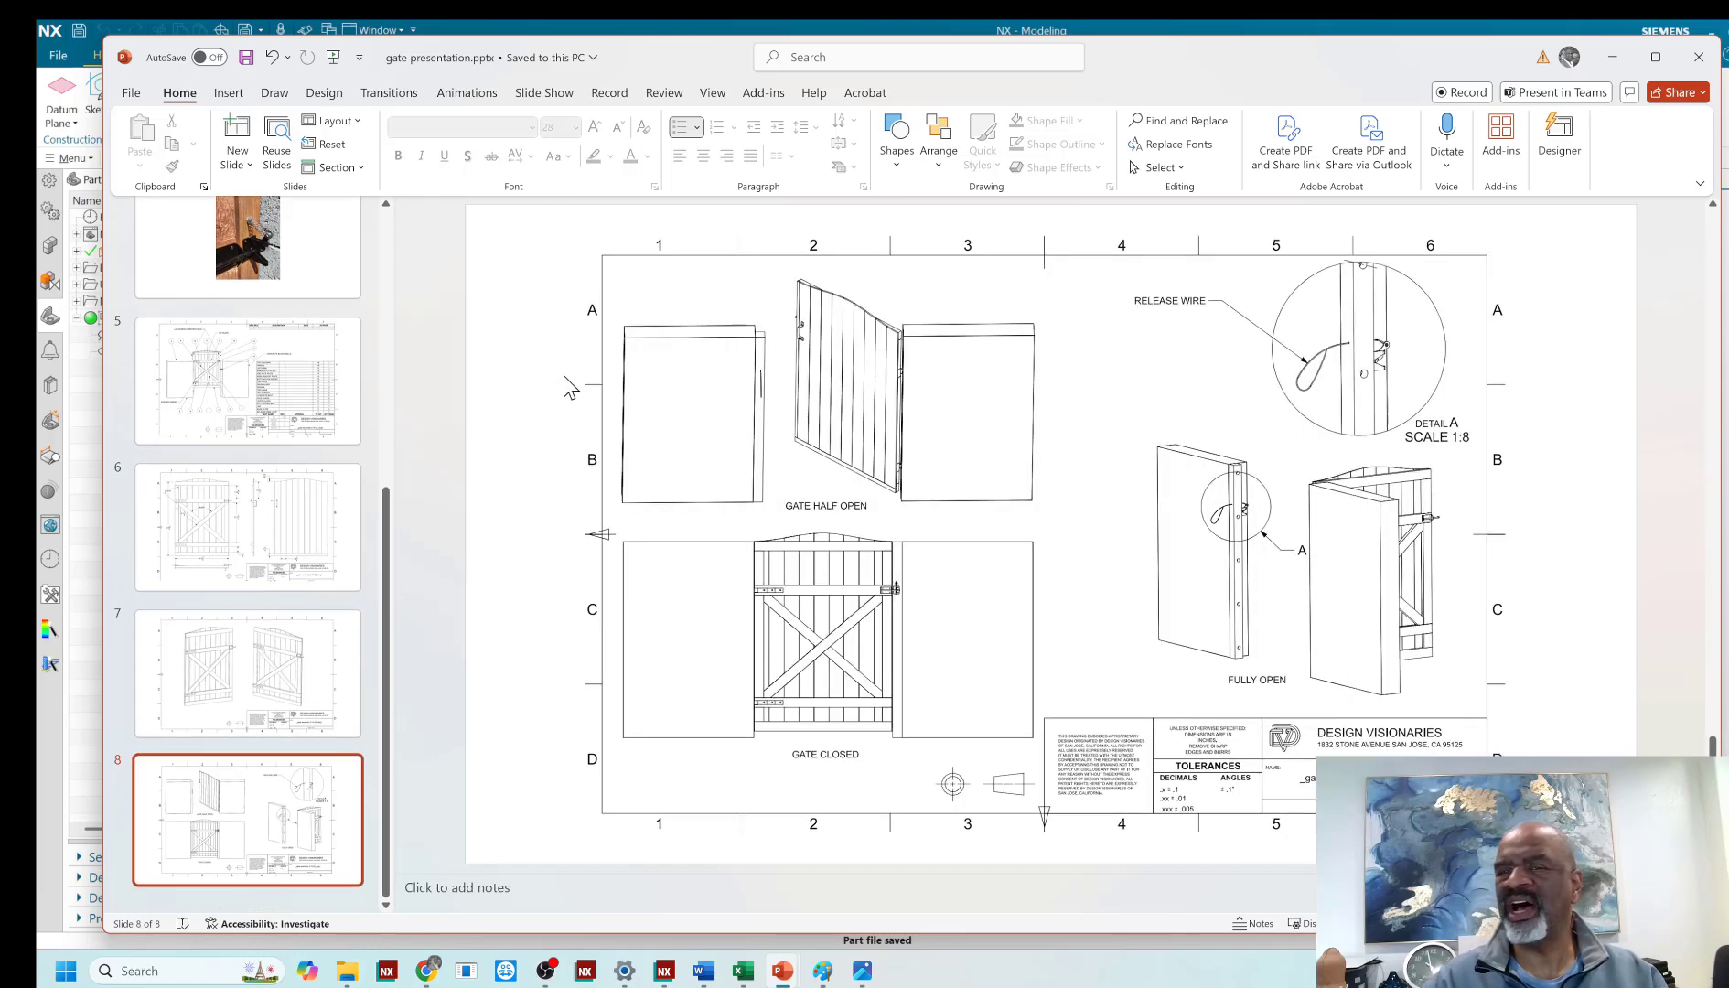
{"action": "scroll", "coordinate": [564, 384], "scroll_direction": "up", "scroll_amount": 3}
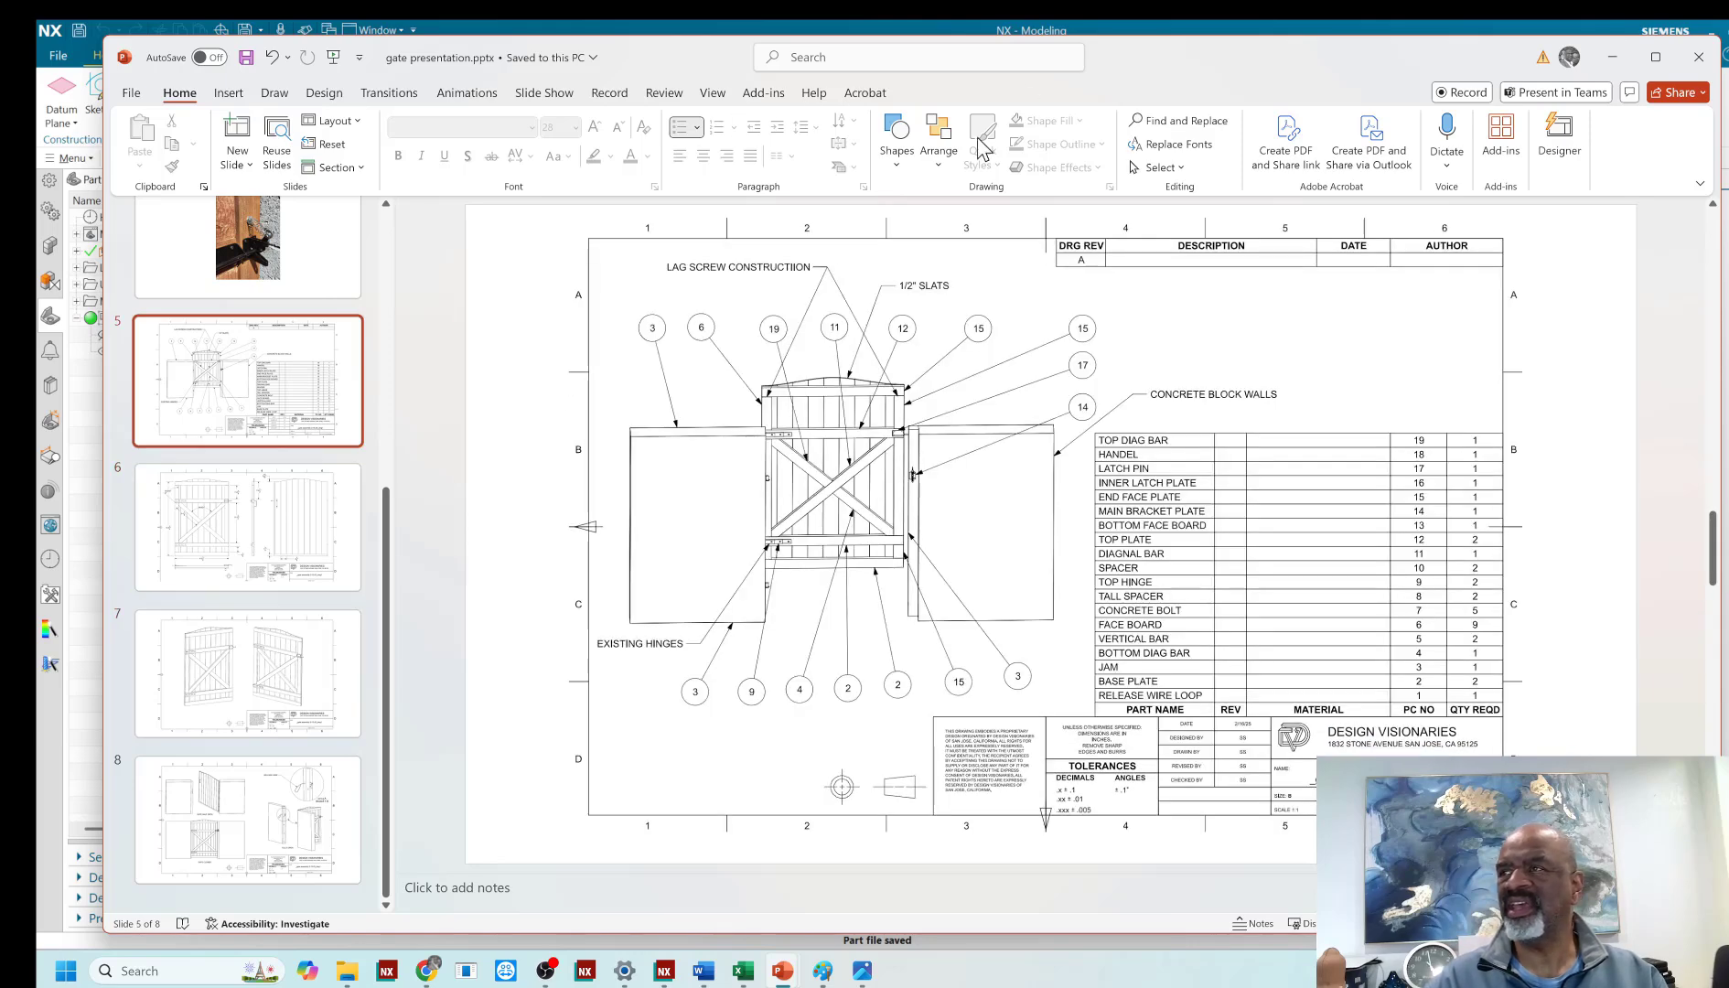
{"action": "scroll", "coordinate": [528, 423], "scroll_direction": "up", "scroll_amount": 4}
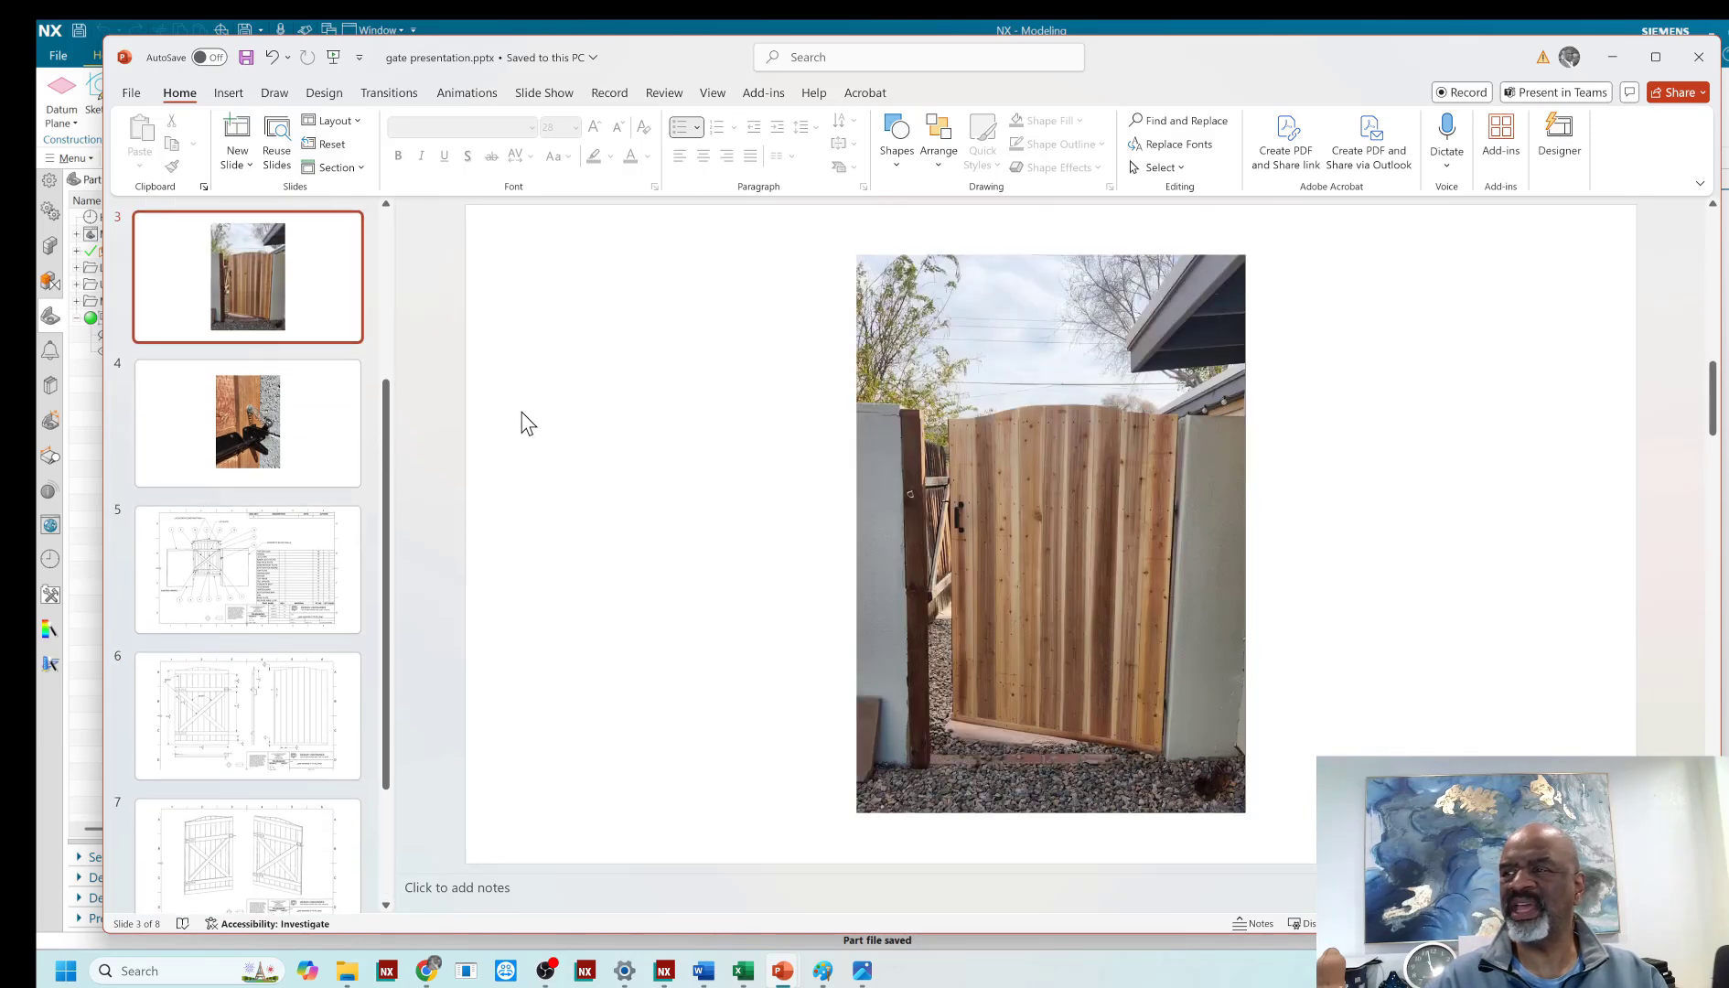
{"action": "scroll", "coordinate": [528, 423], "scroll_direction": "down", "scroll_amount": 1}
{"action": "scroll", "coordinate": [528, 423], "scroll_direction": "up", "scroll_amount": 1}
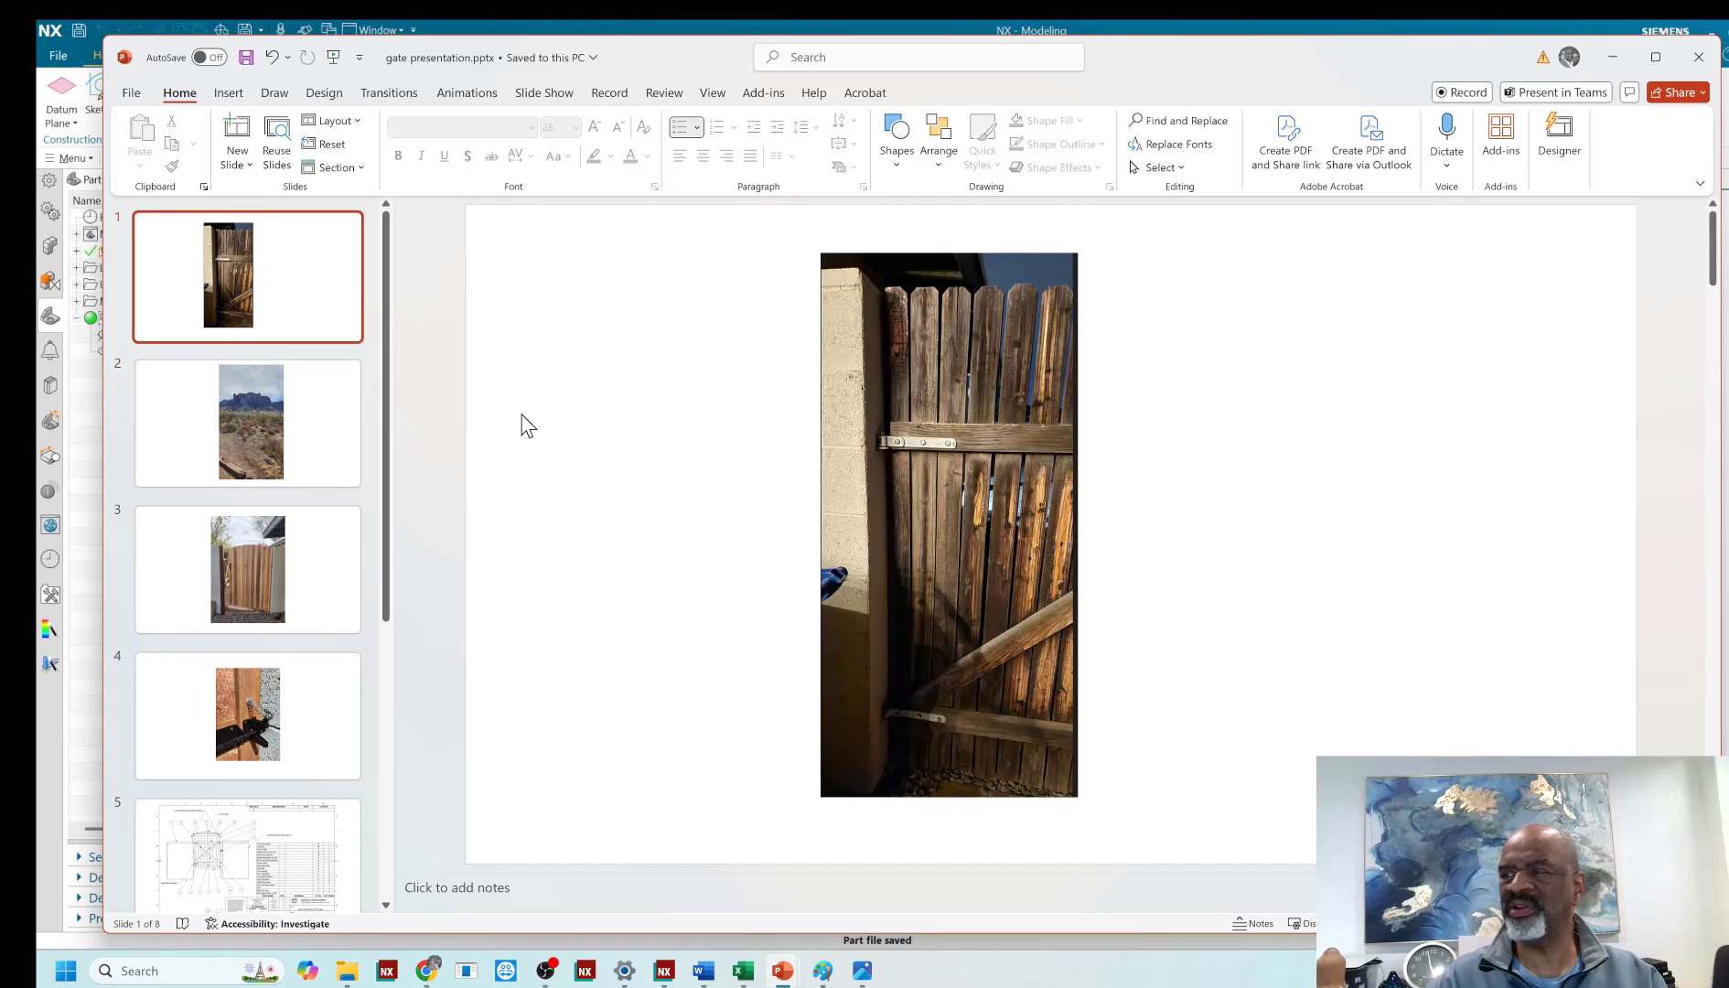
{"action": "scroll", "coordinate": [528, 424], "scroll_direction": "down", "scroll_amount": 2}
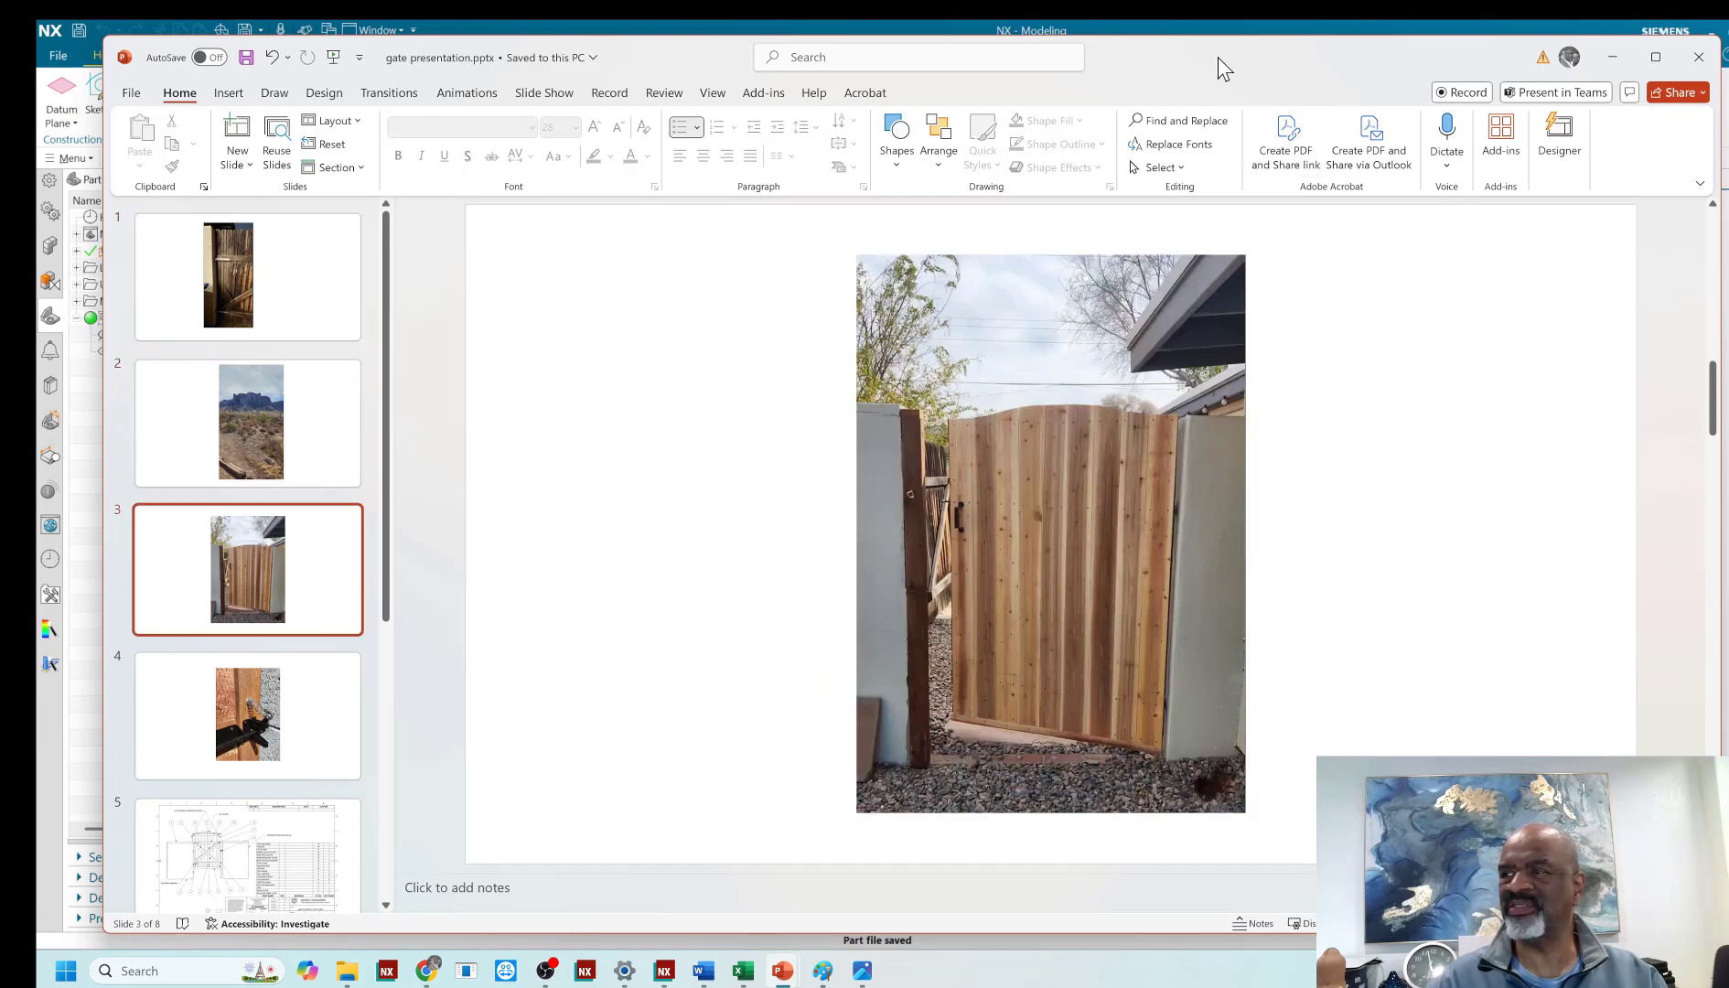
- Switch to NX and open the updated wall component of the gate assembly in its own window
{"action": "left_click", "coordinate": [1611, 57]}
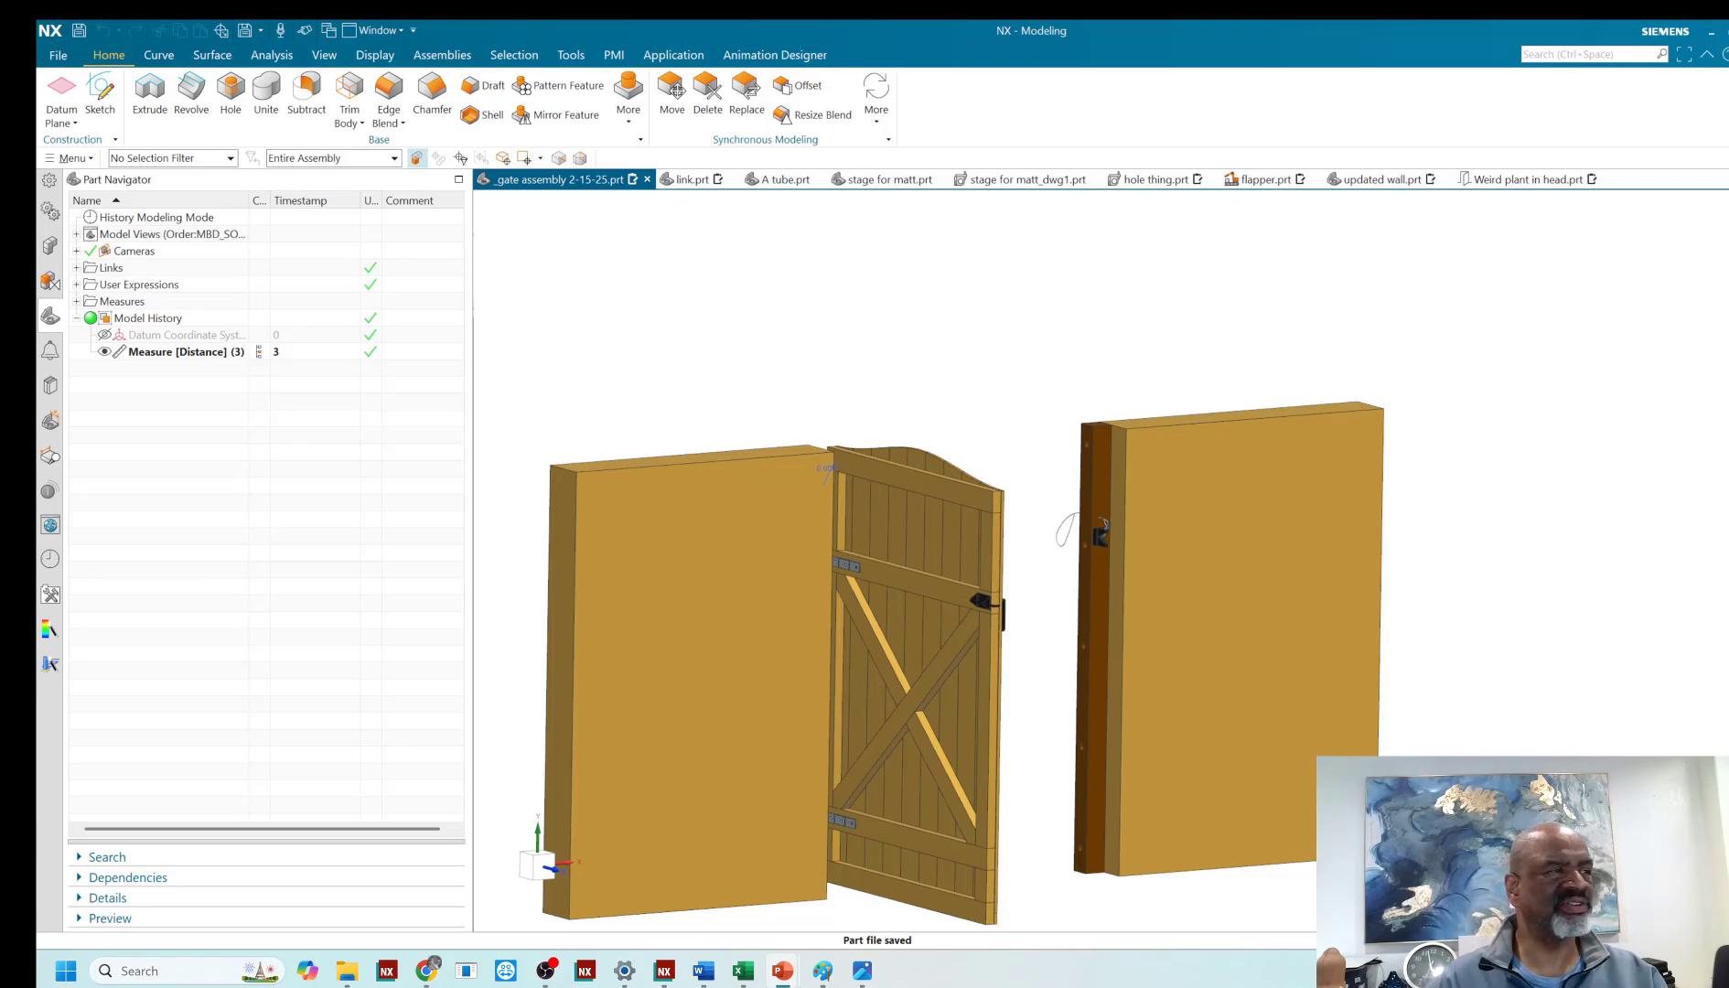
{"action": "middle_click_drag", "start_coordinate": [498, 503], "coordinate": [714, 445]}
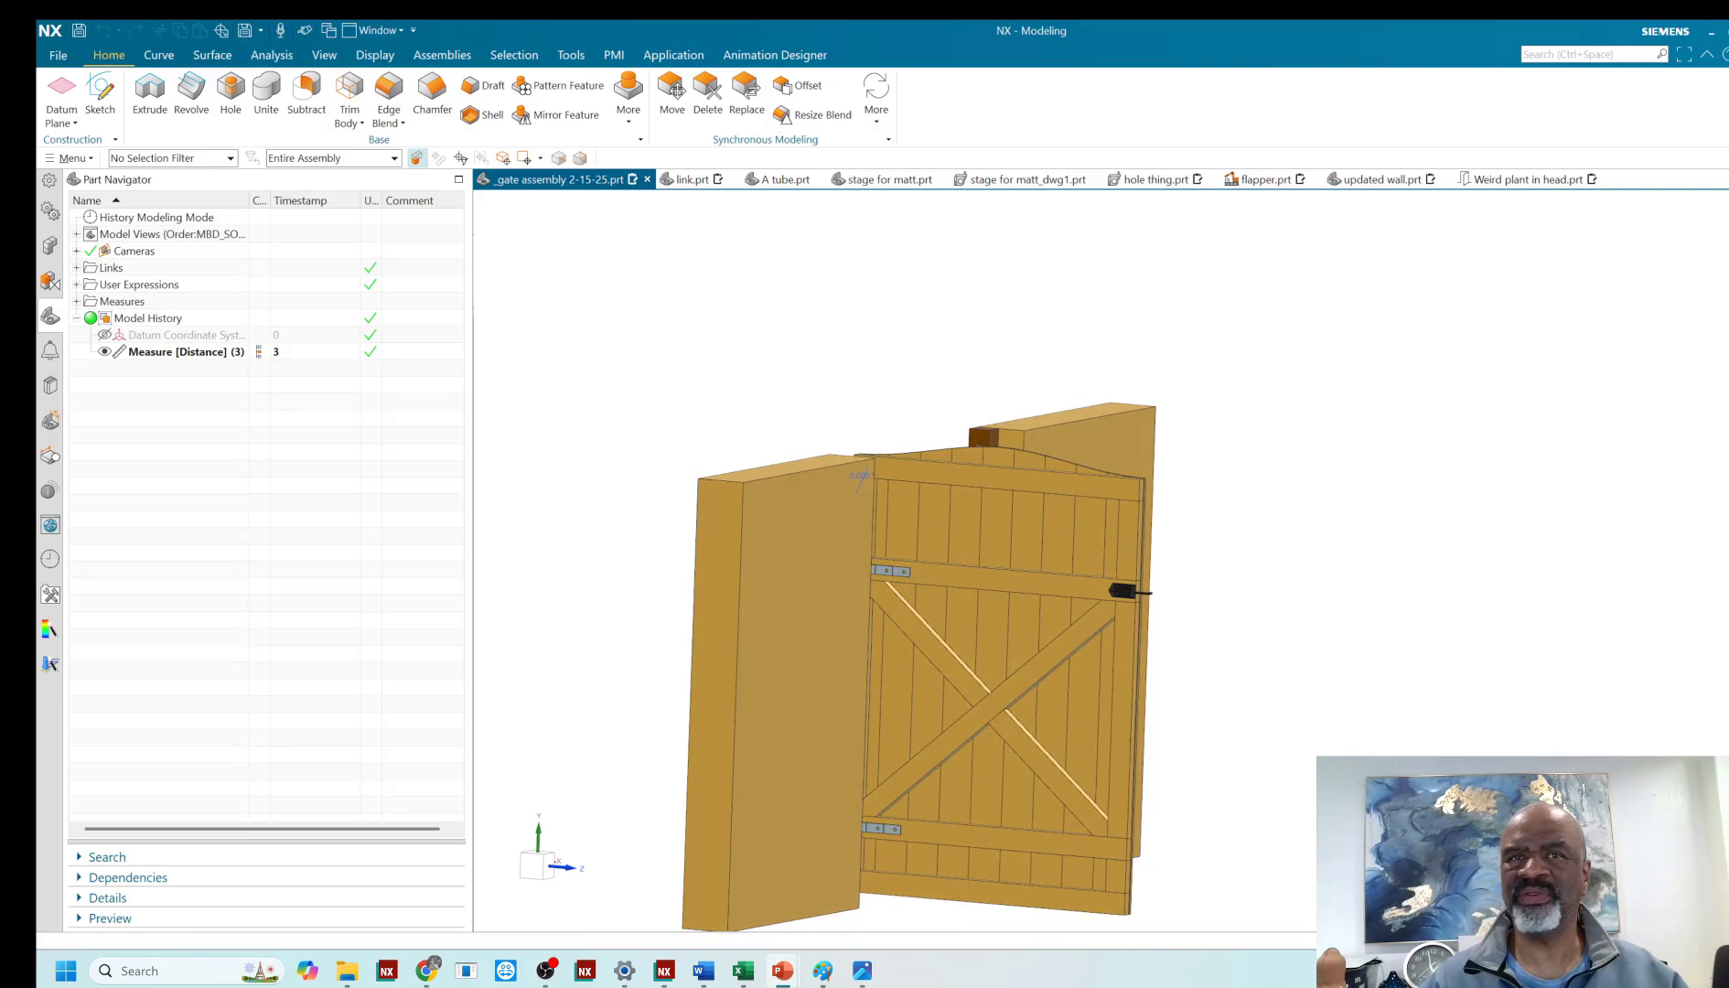
{"action": "left_click", "coordinate": [52, 247]}
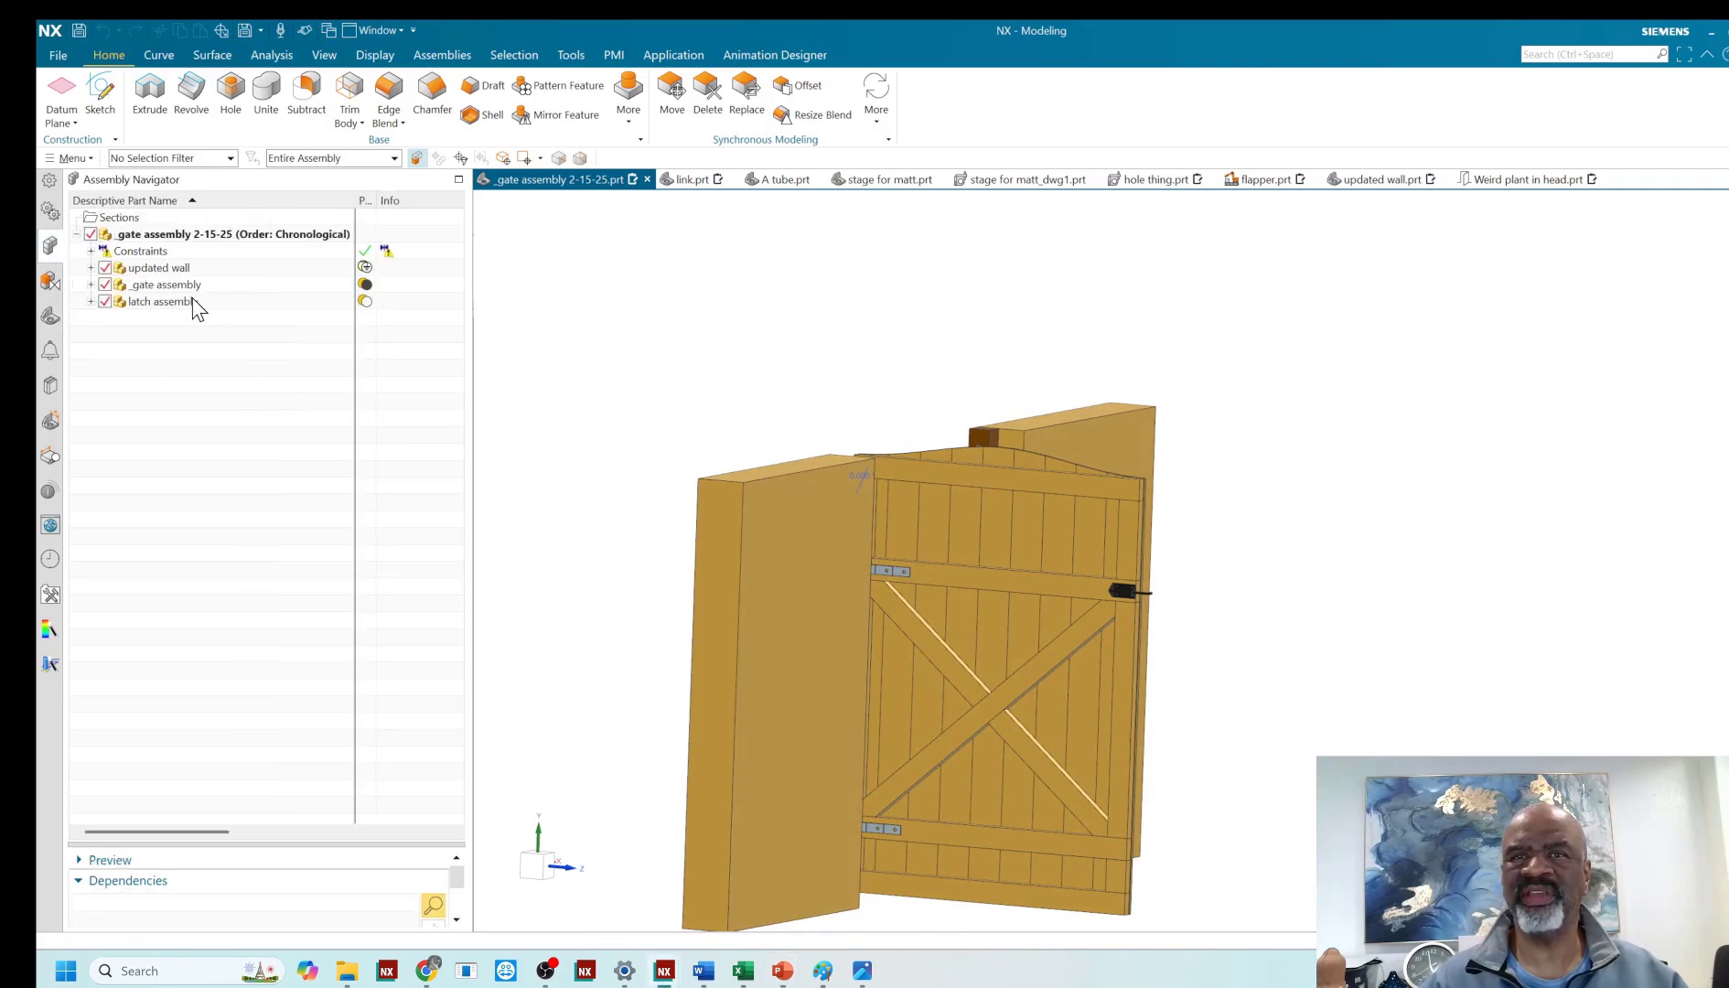
{"action": "left_click", "coordinate": [177, 269]}
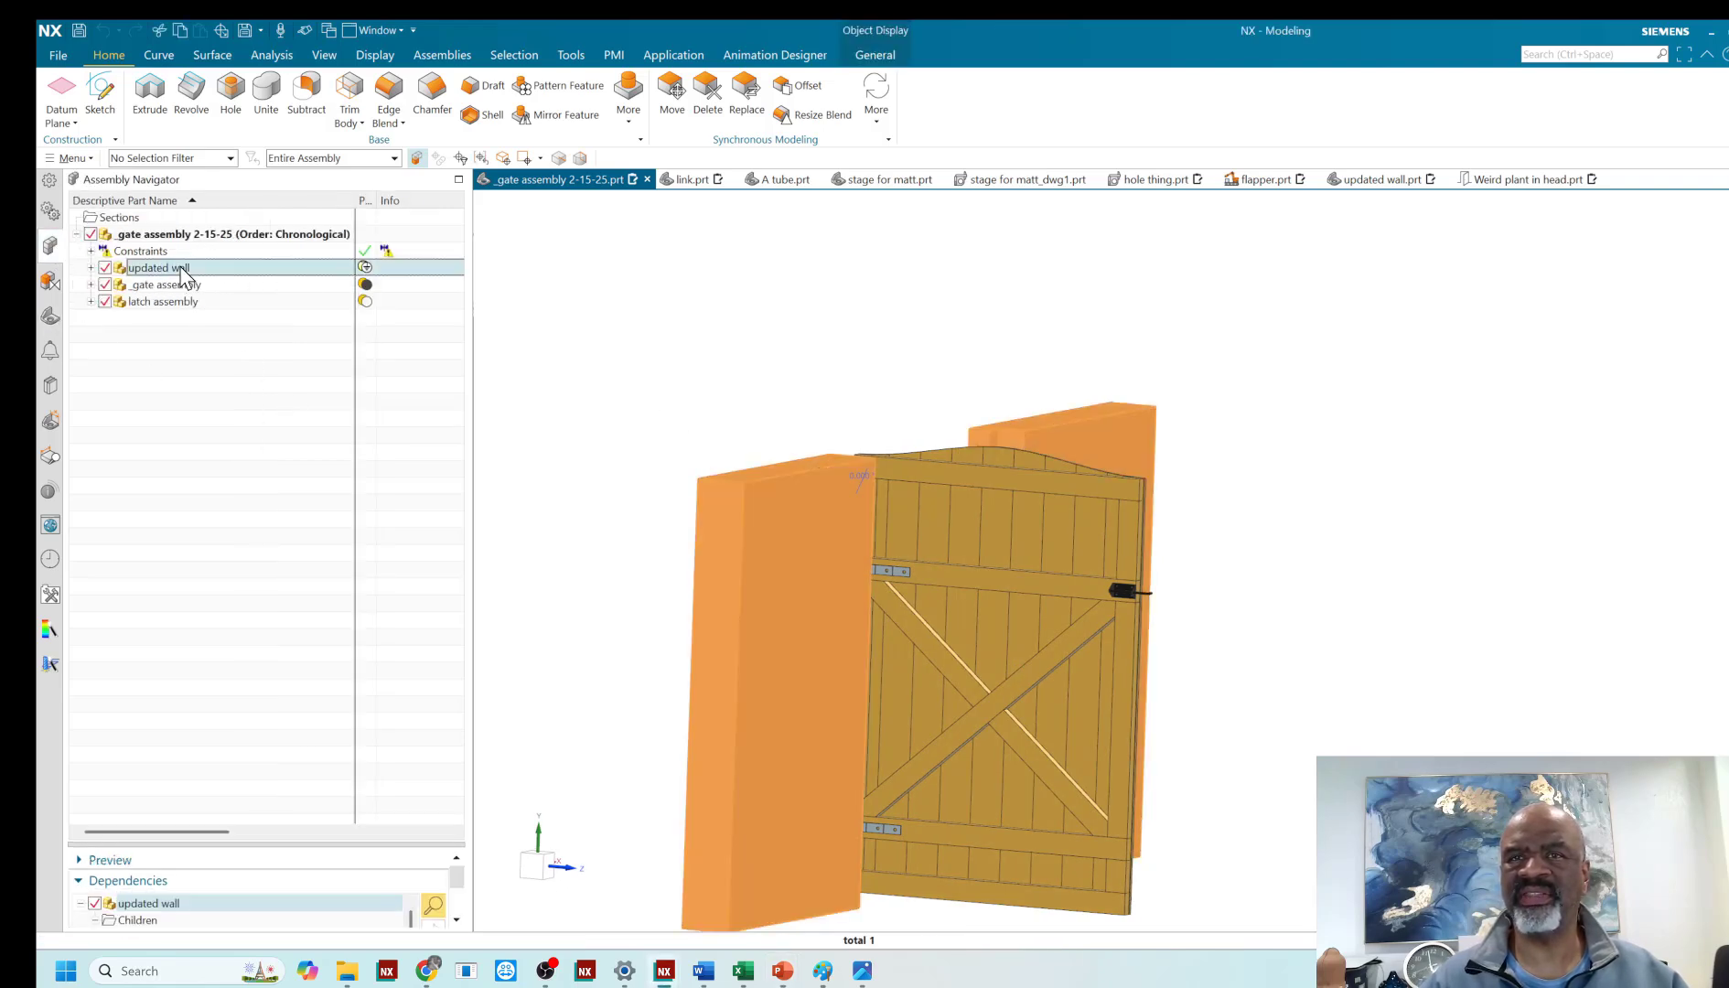
{"action": "right_click", "coordinate": [183, 268]}
{"action": "left_click", "coordinate": [230, 327]}
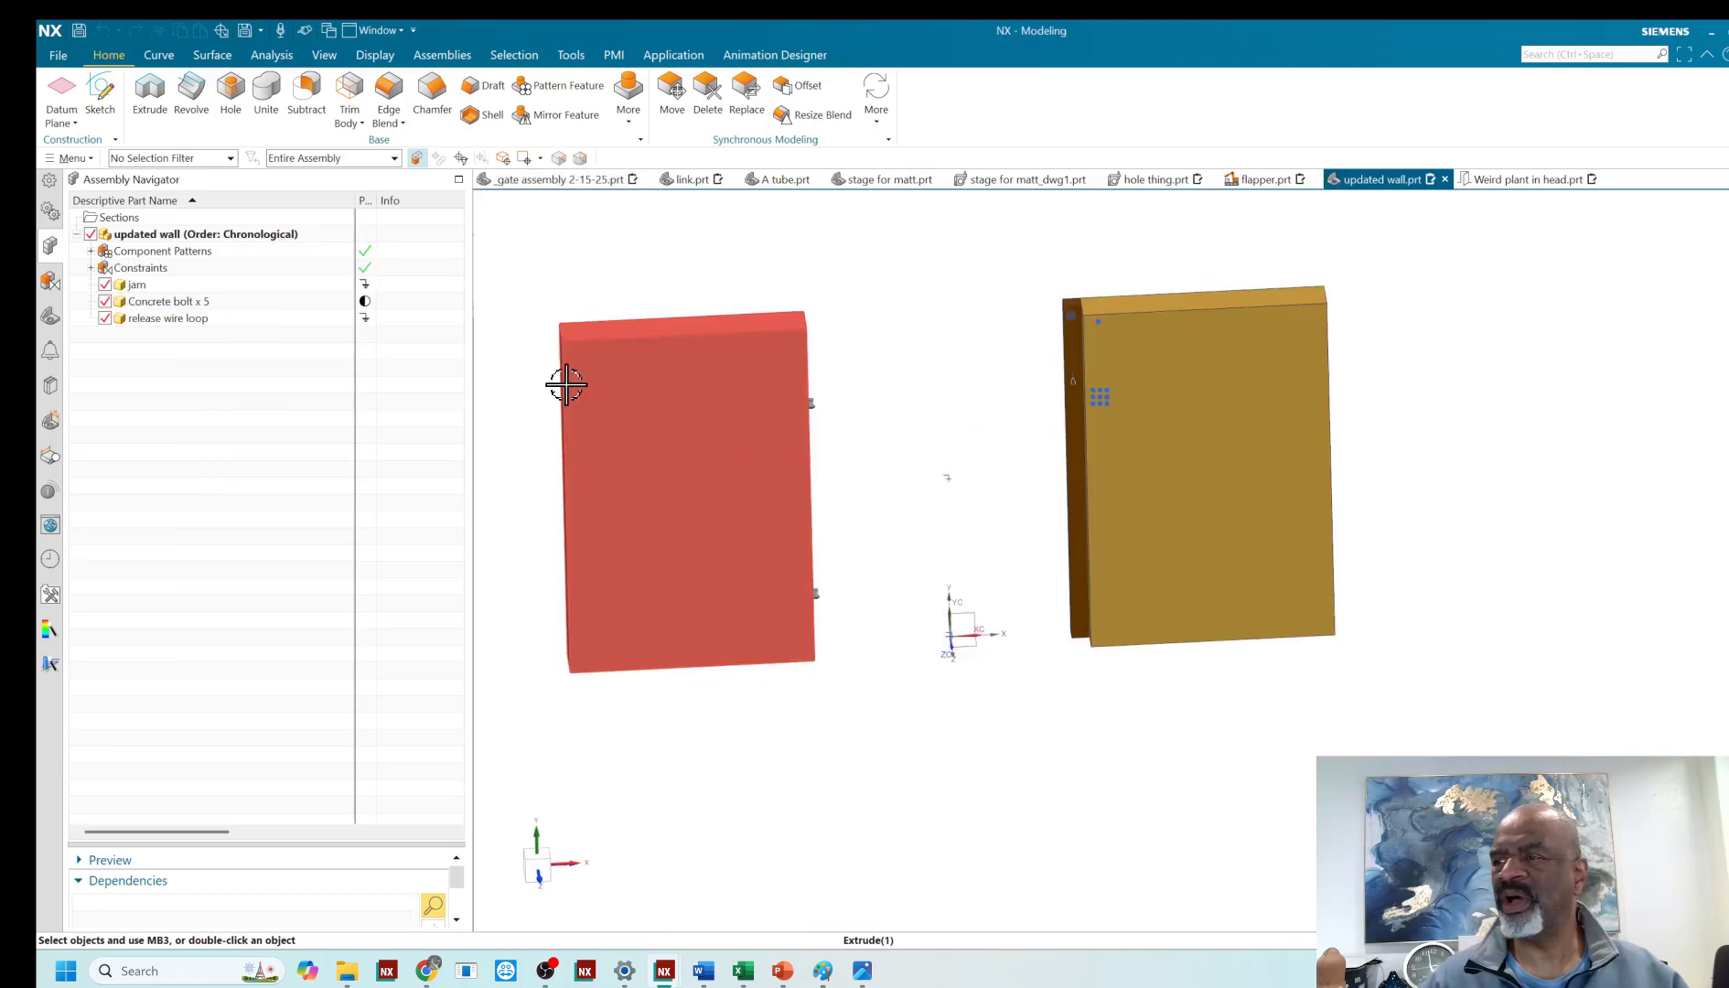
- Examine the wall part's jam and its bolt holes up close
{"action": "middle_click_drag", "start_coordinate": [927, 436], "coordinate": [942, 366]}
{"action": "scroll", "coordinate": [837, 385], "scroll_direction": "down", "scroll_amount": 6}
{"action": "scroll", "coordinate": [886, 390], "scroll_direction": "up", "scroll_amount": 6}
{"action": "scroll", "coordinate": [1016, 348], "scroll_direction": "down", "scroll_amount": 5}
{"action": "scroll", "coordinate": [951, 362], "scroll_direction": "down", "scroll_amount": 5}
{"action": "scroll", "coordinate": [971, 368], "scroll_direction": "up", "scroll_amount": 1}
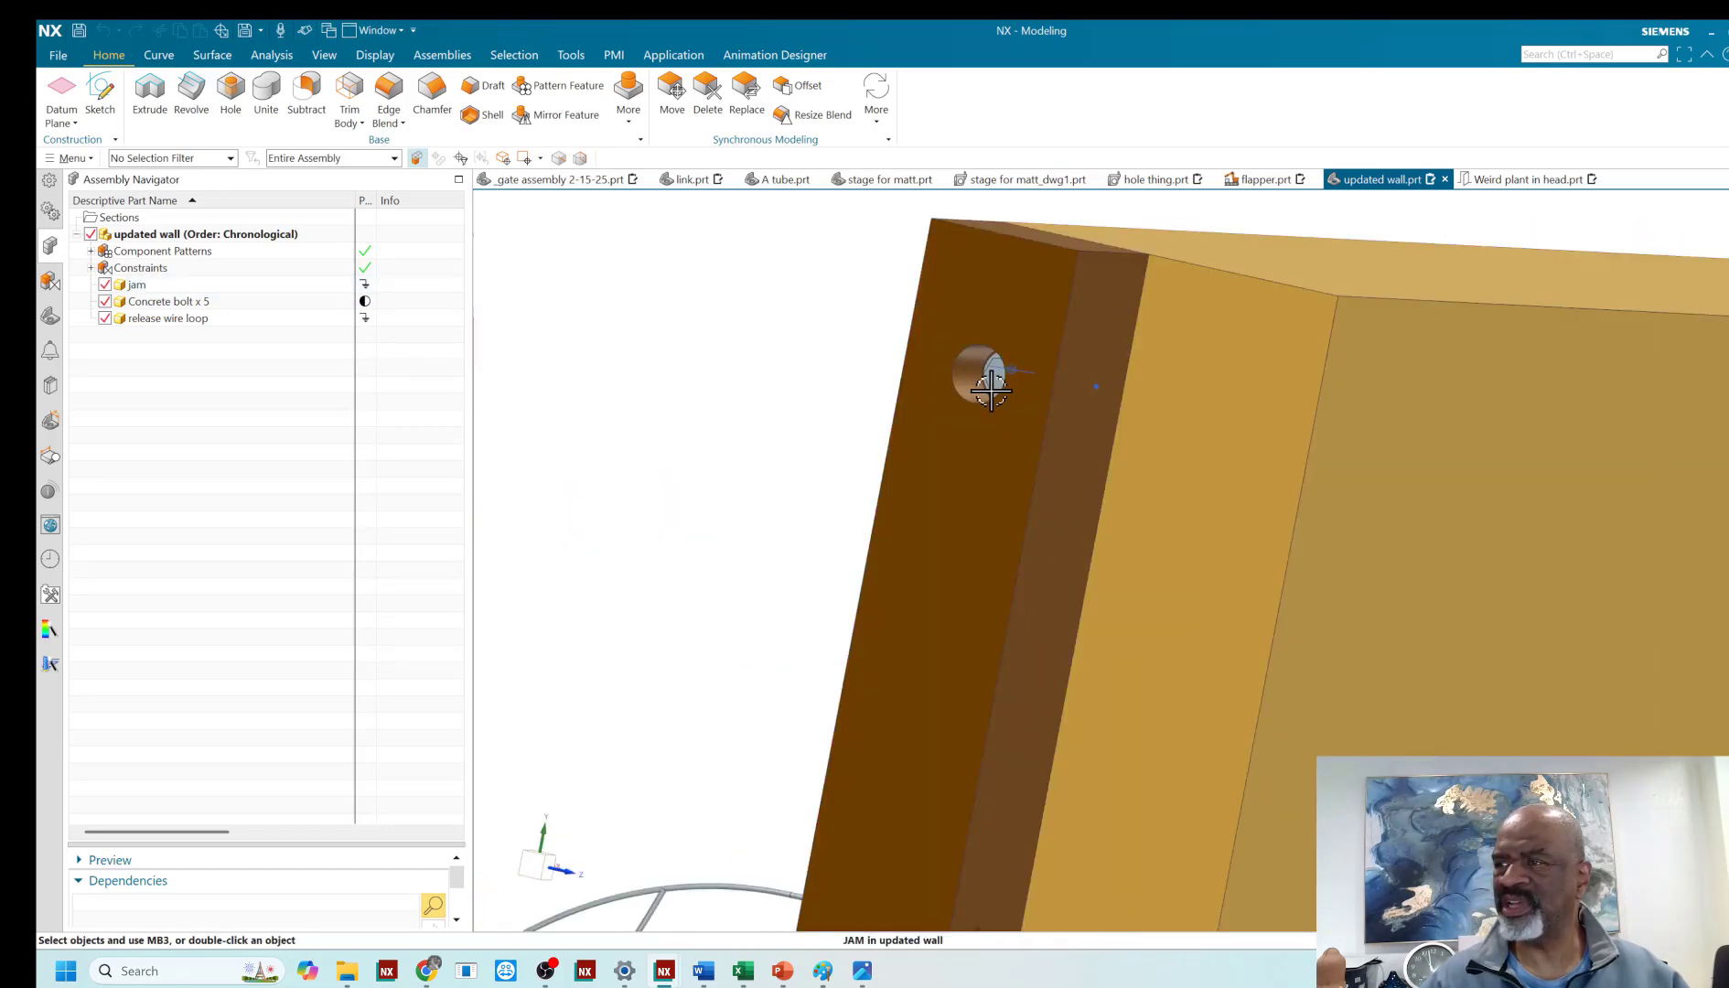
{"action": "scroll", "coordinate": [938, 413], "scroll_direction": "up", "scroll_amount": 3}
{"action": "middle_click_drag", "start_coordinate": [865, 388], "coordinate": [823, 384]}
- Hide and show the jam and the concrete bolts in turn to inspect how the components fit together
{"action": "left_click", "coordinate": [104, 286]}
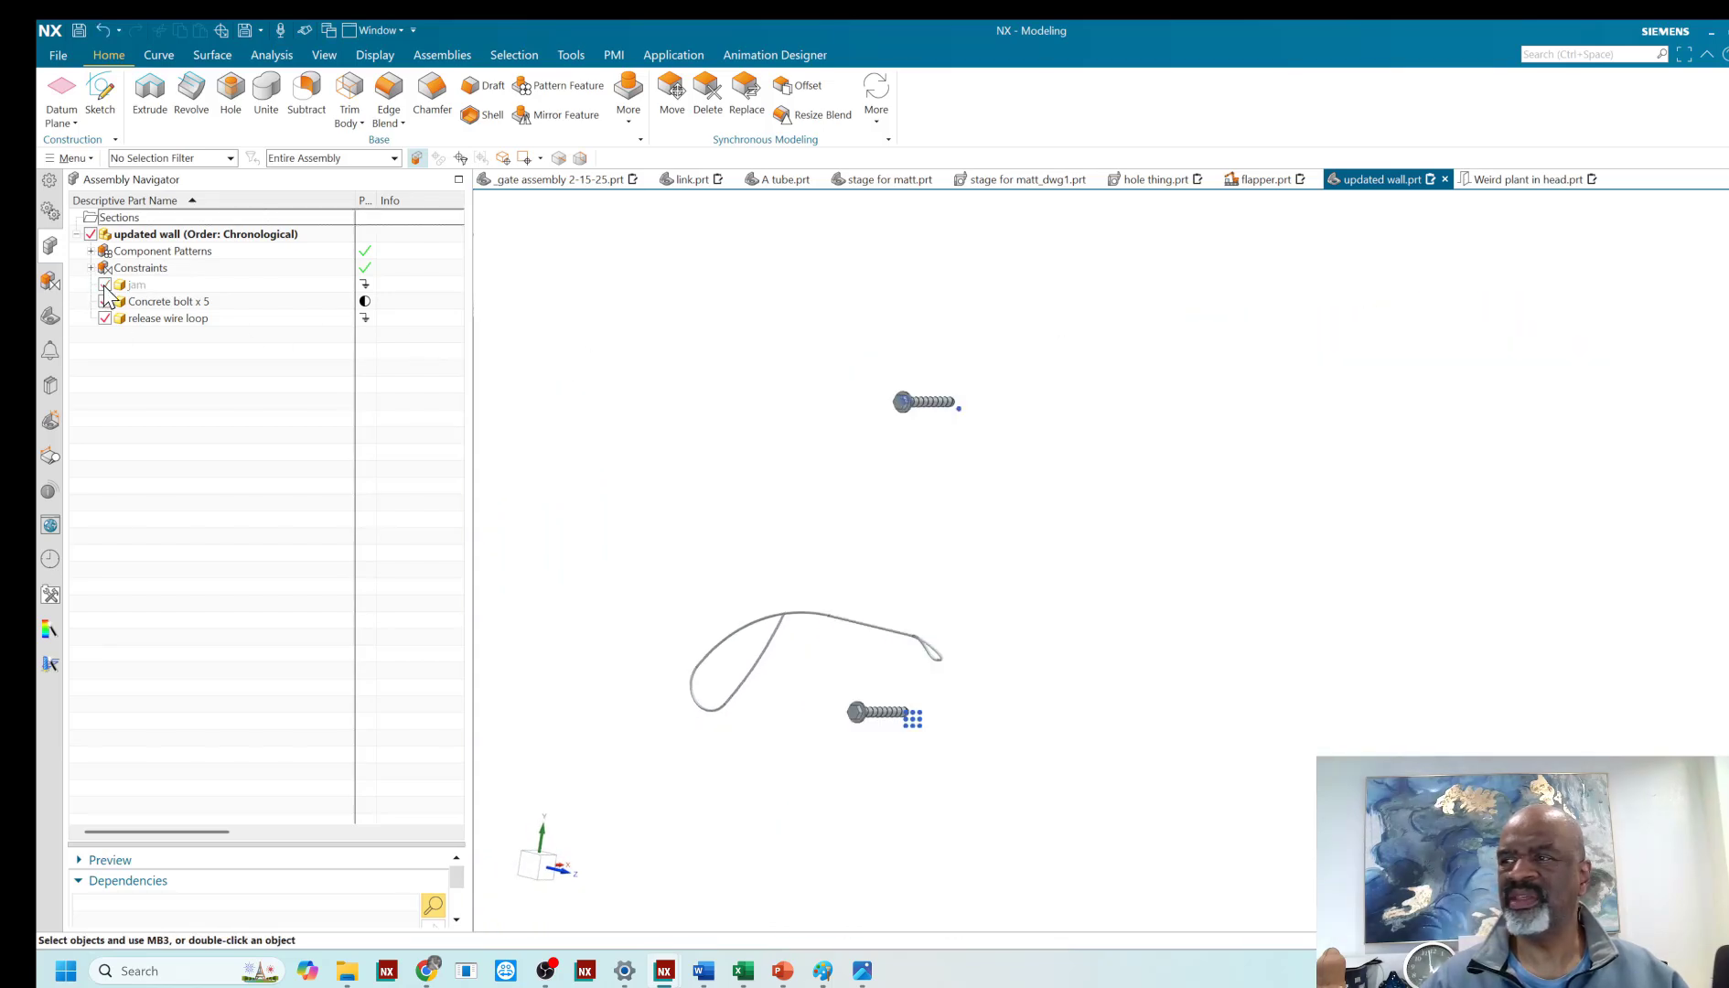
{"action": "left_click", "coordinate": [105, 286]}
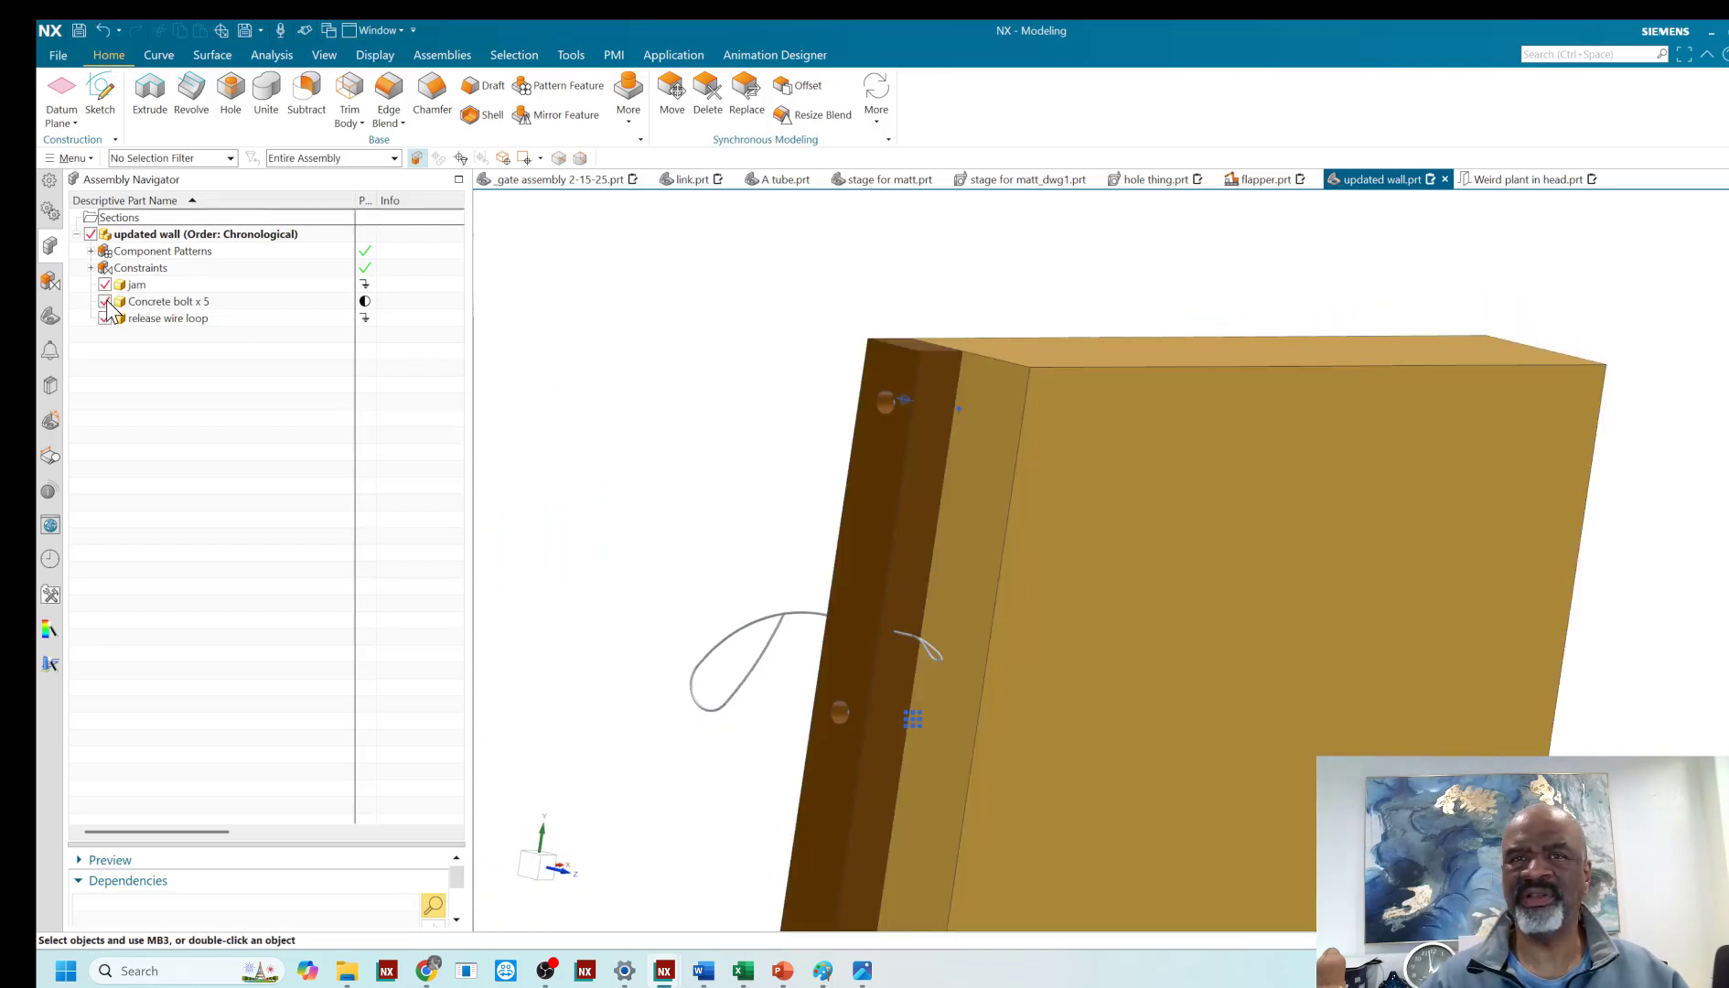
{"action": "left_click", "coordinate": [107, 317]}
{"action": "left_click", "coordinate": [107, 318]}
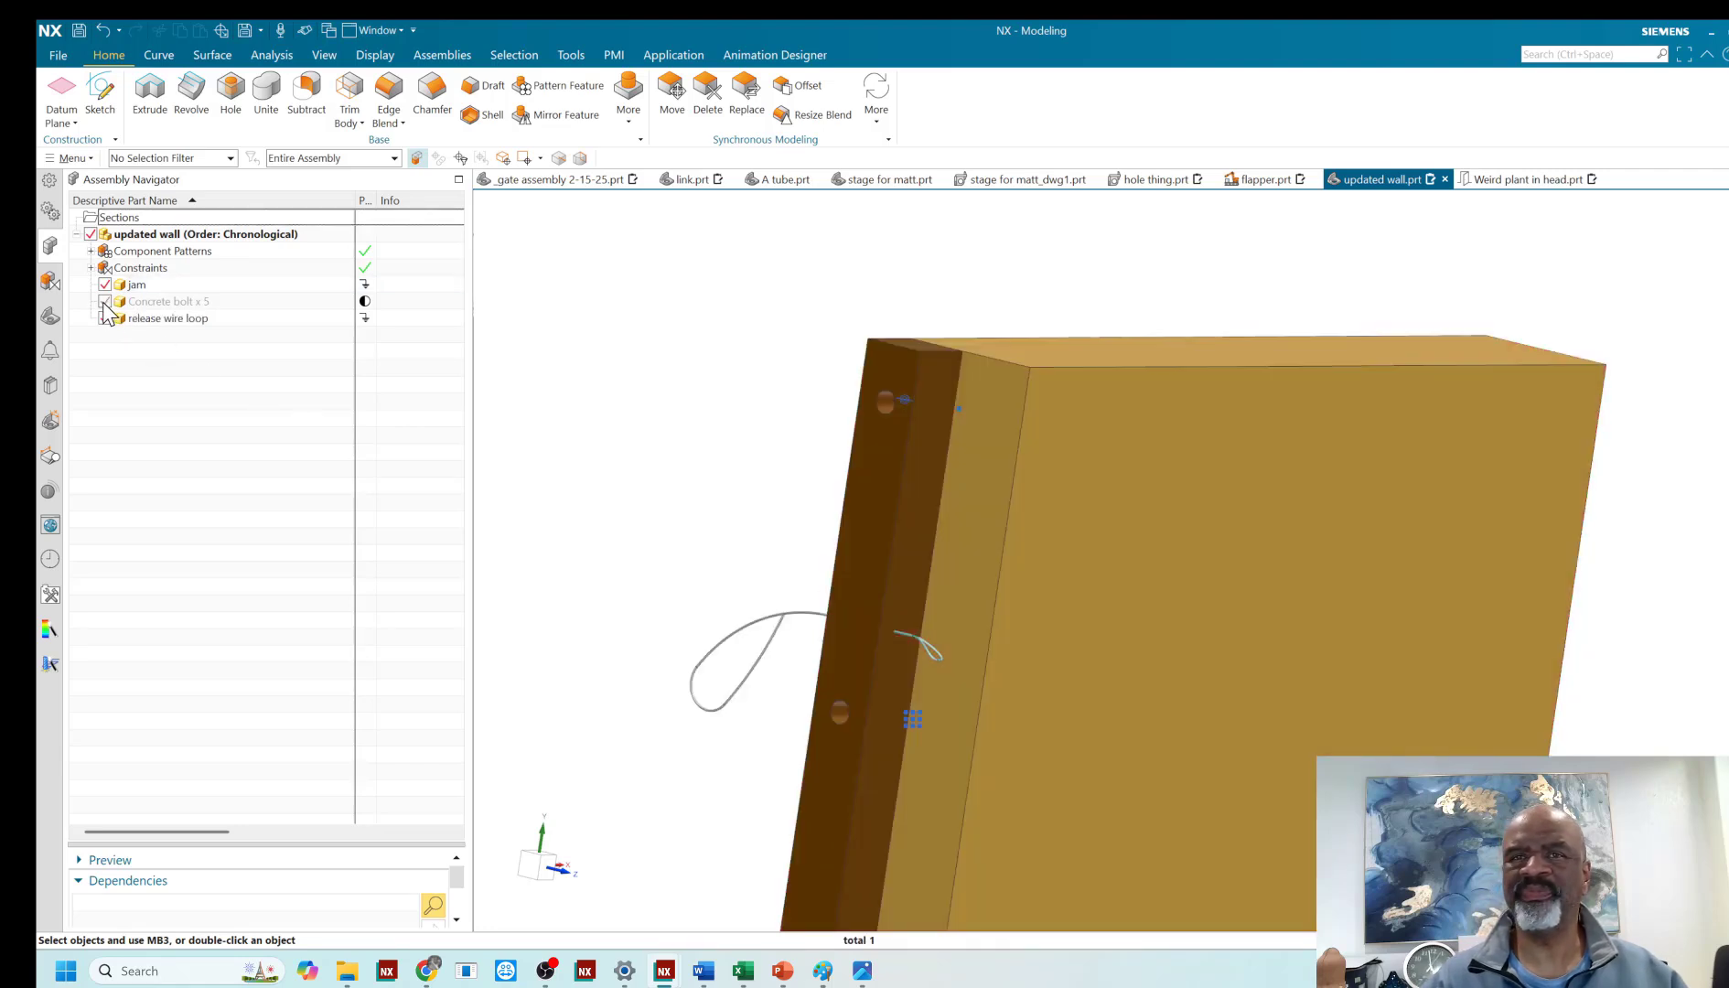
- Open the wall's parent gate assembly in the window and bring the whole gate and both walls into view
{"action": "right_click", "coordinate": [165, 245]}
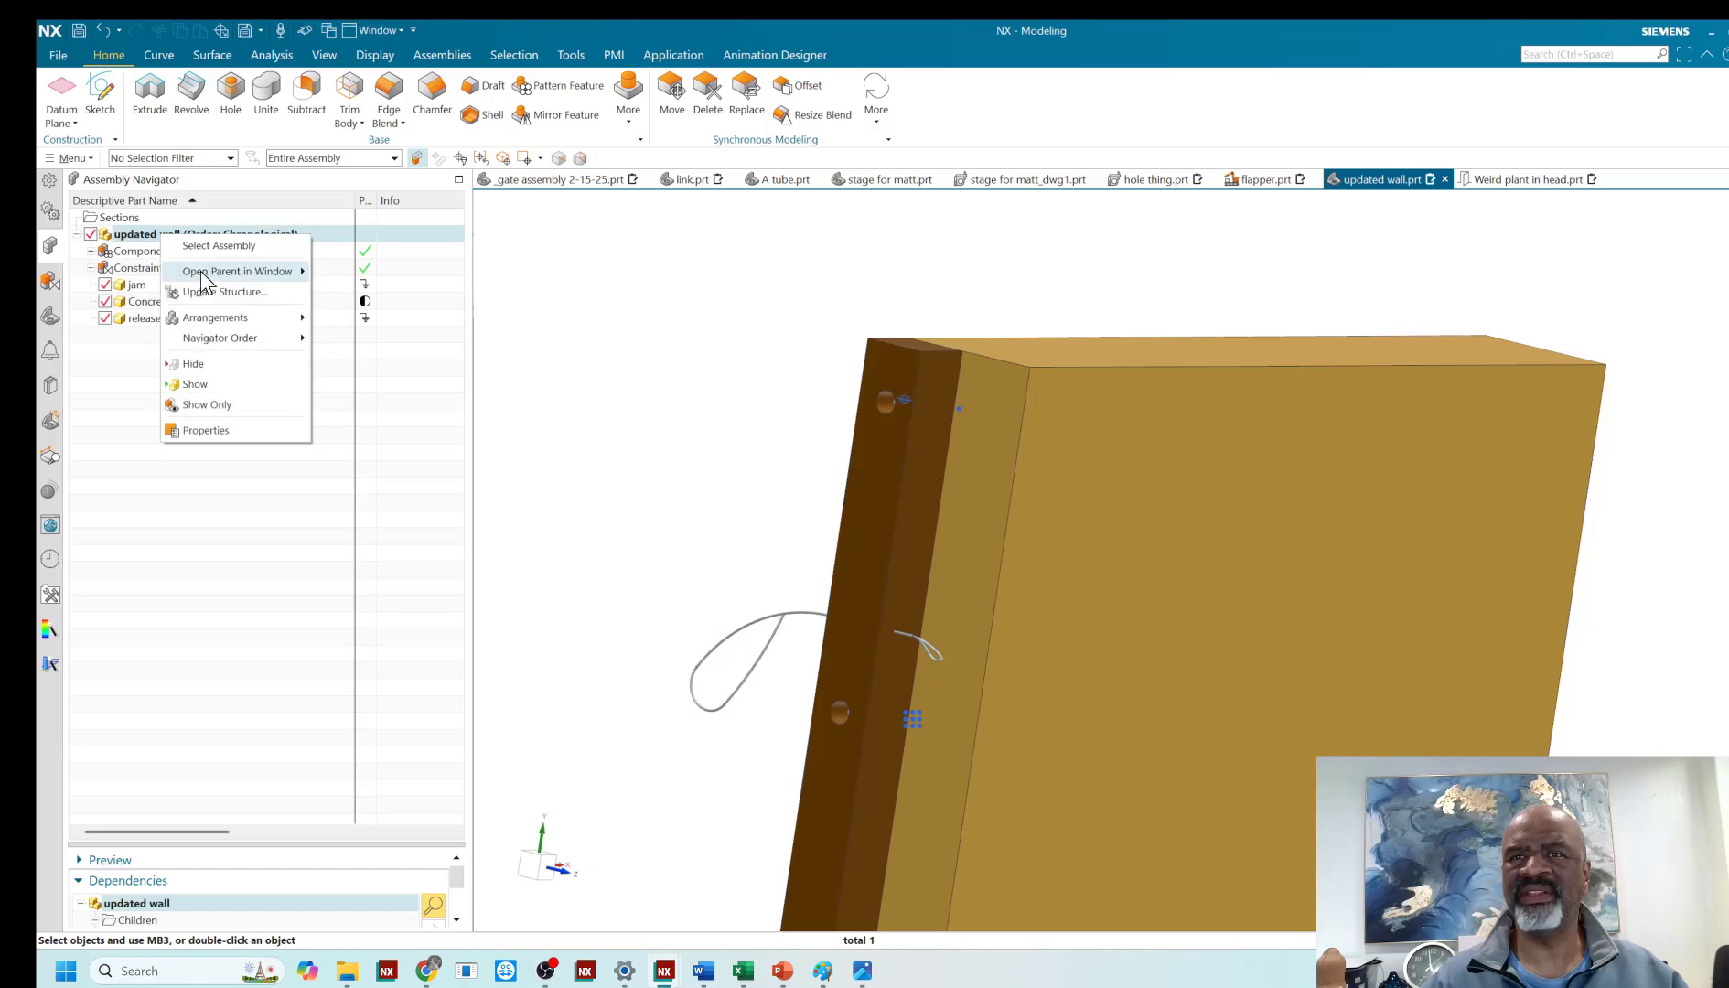
{"action": "mouse_move", "coordinate": [205, 268]}
{"action": "left_click", "coordinate": [370, 270]}
{"action": "mouse_move", "coordinate": [818, 428]}
{"action": "middle_mouse_down"}
{"action": "mouse_move", "coordinate": [846, 401]}
{"action": "mouse_move", "coordinate": [822, 482]}
{"action": "mouse_move", "coordinate": [822, 429]}
{"action": "middle_mouse_up"}
{"action": "scroll", "coordinate": [821, 412], "scroll_direction": "down", "scroll_amount": 2}
{"action": "scroll", "coordinate": [793, 383], "scroll_direction": "up", "scroll_amount": 1}
{"action": "scroll", "coordinate": [732, 361], "scroll_direction": "up", "scroll_amount": 1}
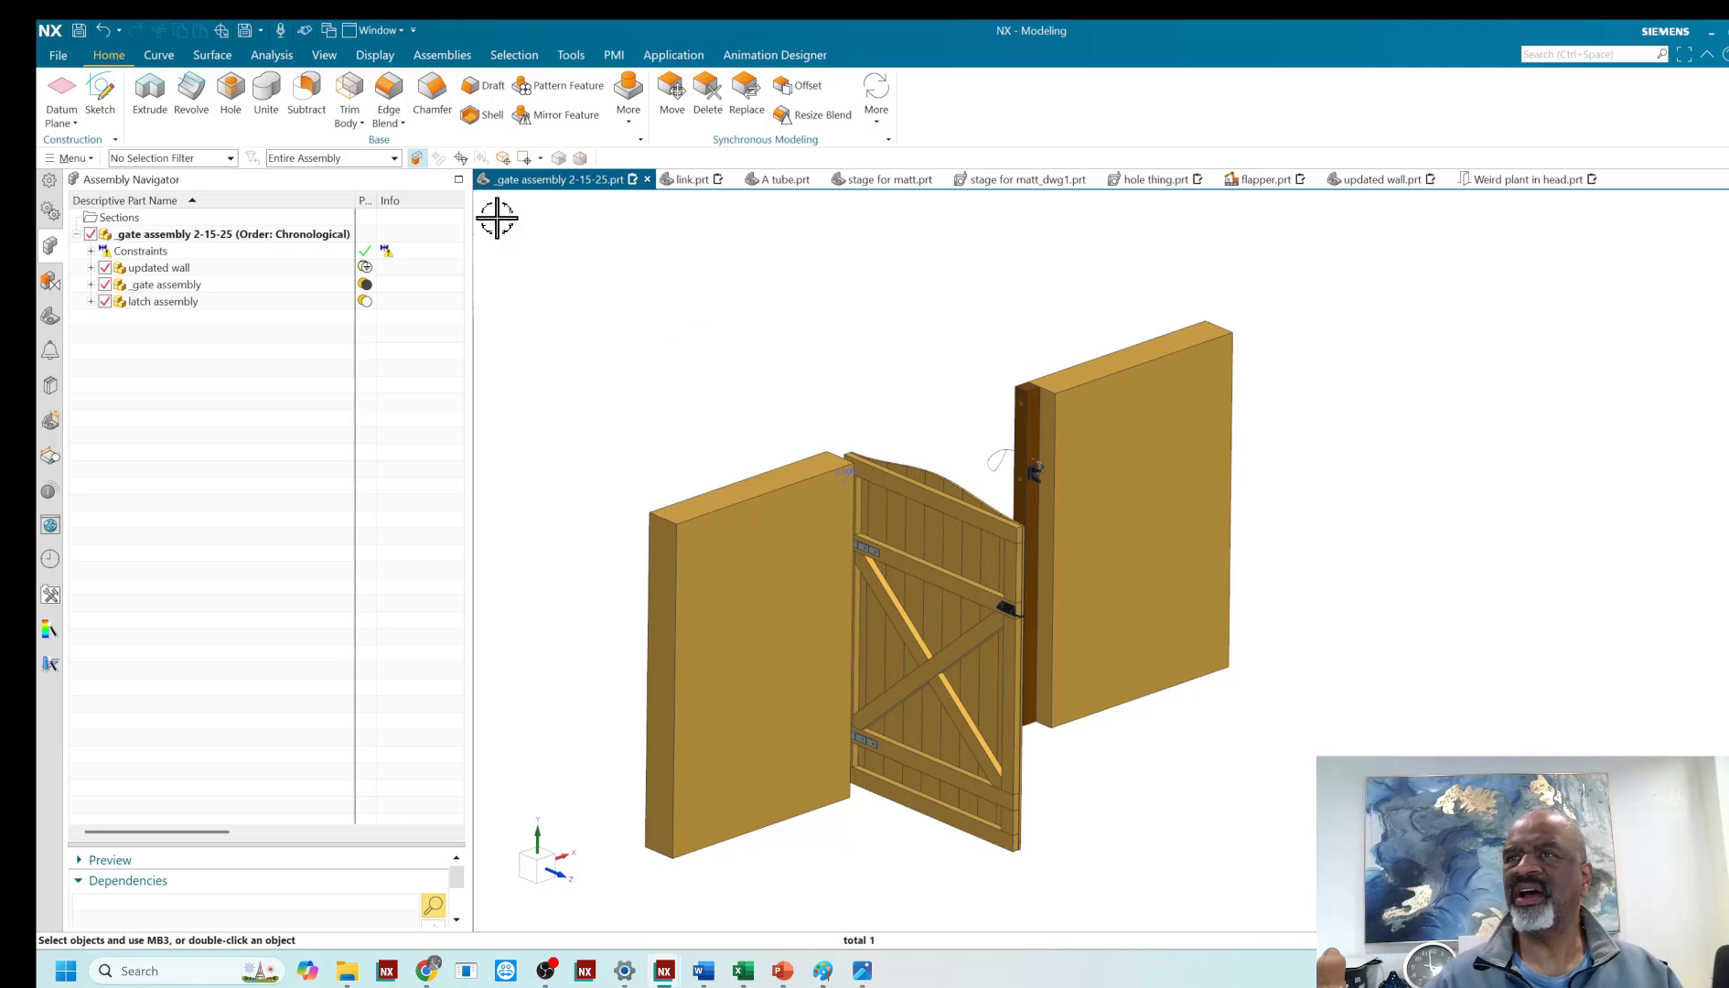
- Preview the assembly arrangements by activating Arrangement 1, half open and open in turn, leaving open active
{"action": "left_click", "coordinate": [440, 57]}
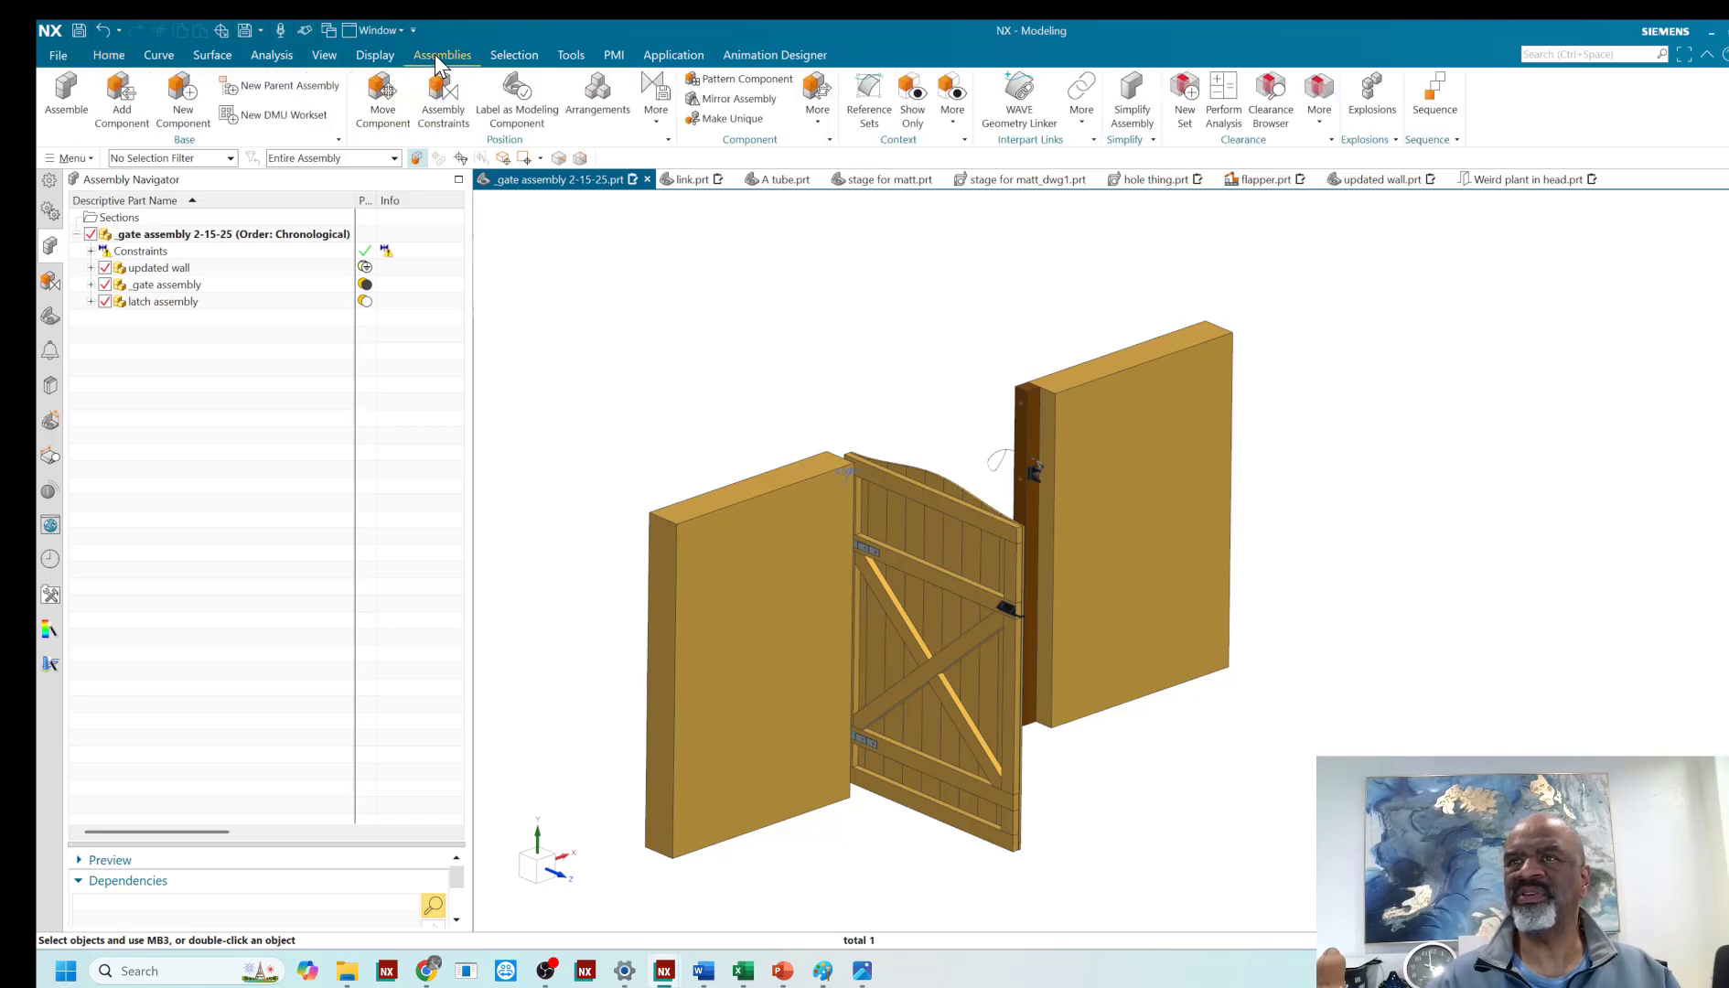
{"action": "left_click", "coordinate": [594, 92]}
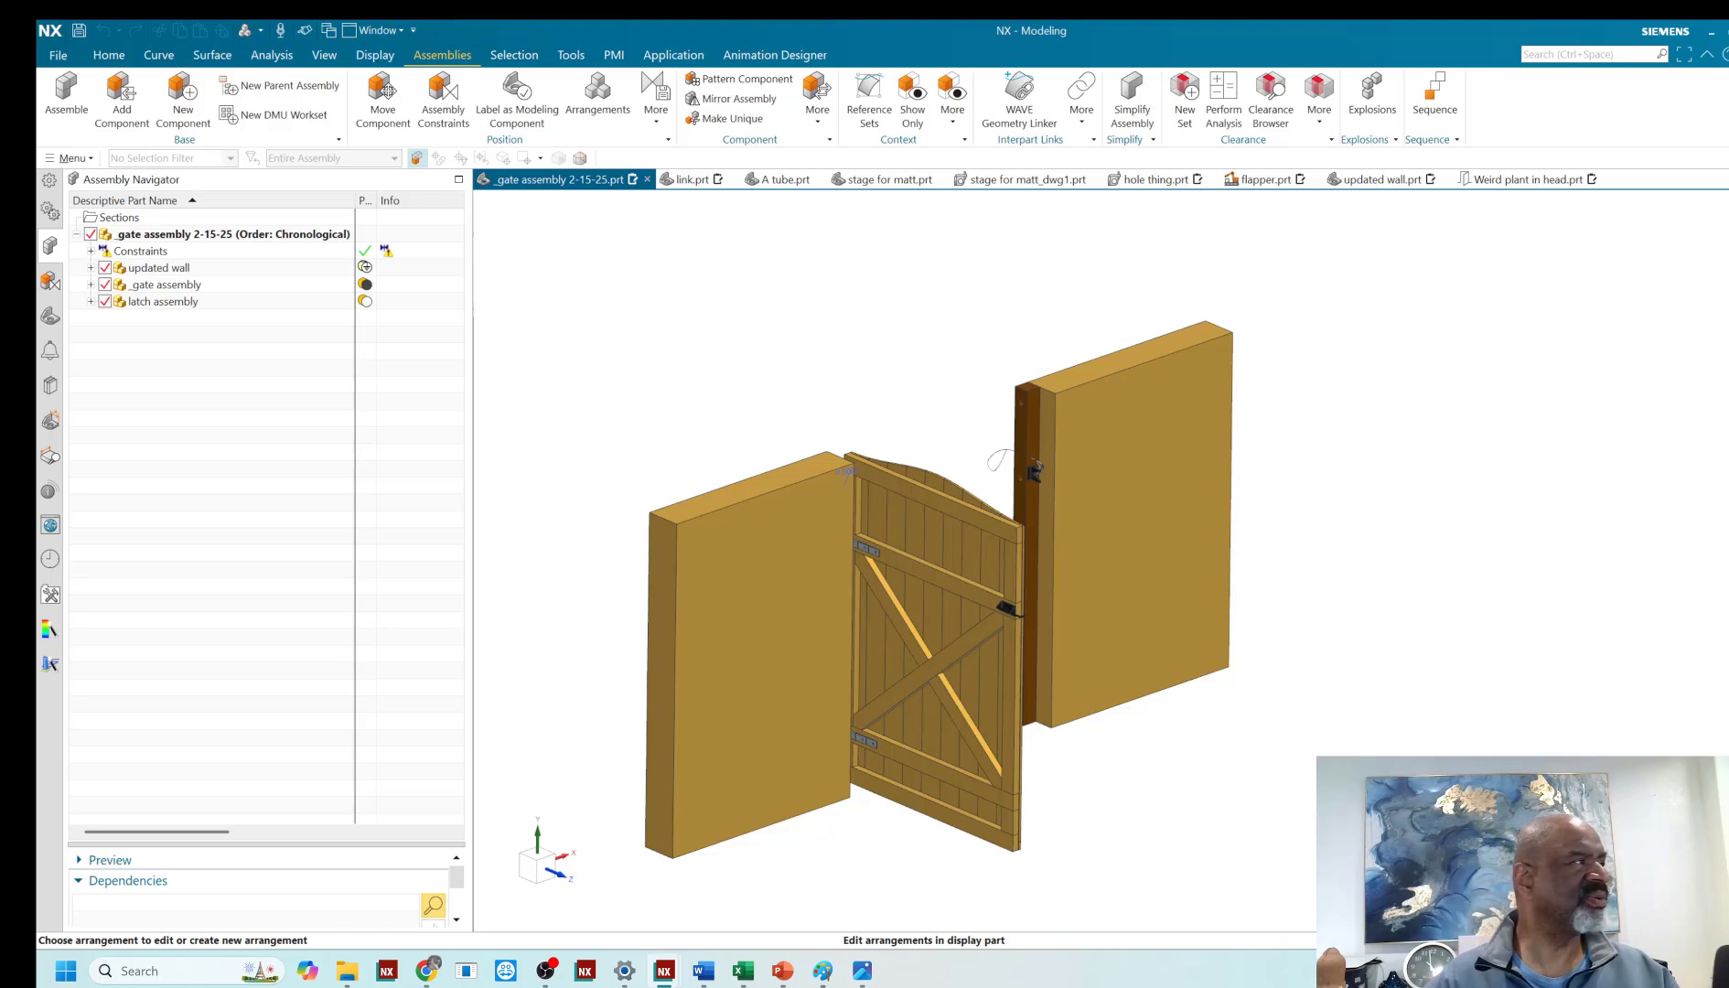
{"action": "left_click_drag", "start_coordinate": [509, 393], "coordinate": [549, 368]}
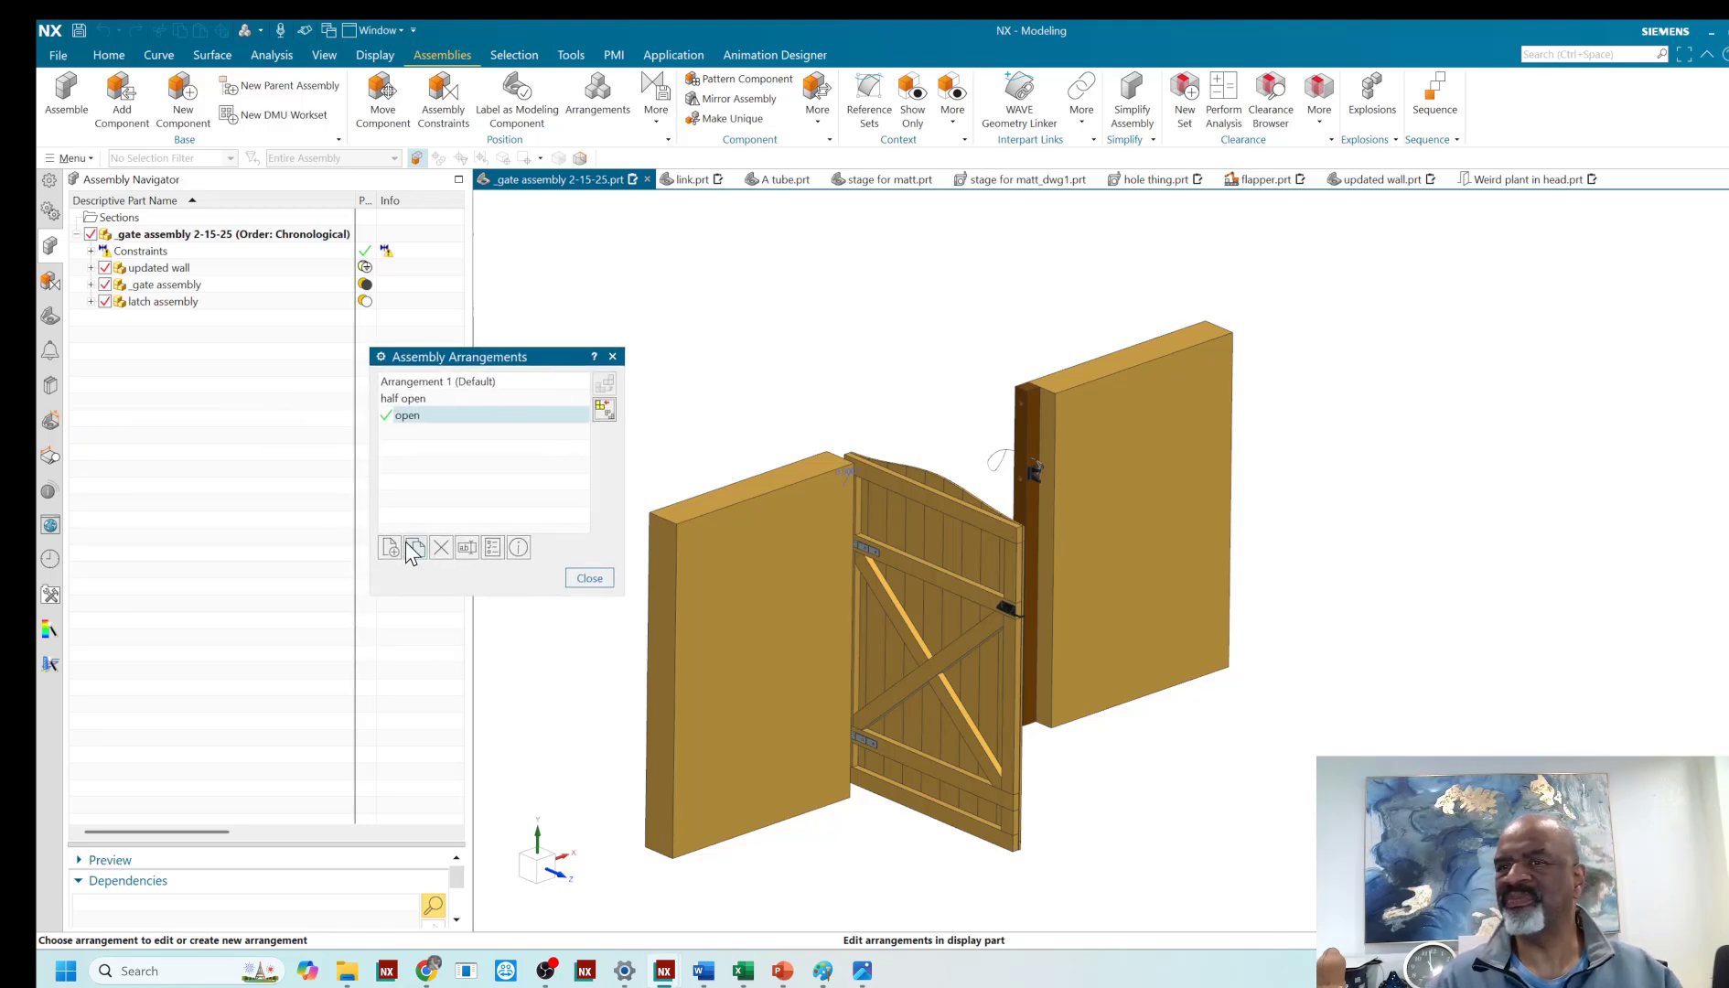
{"action": "double_click", "coordinate": [425, 382]}
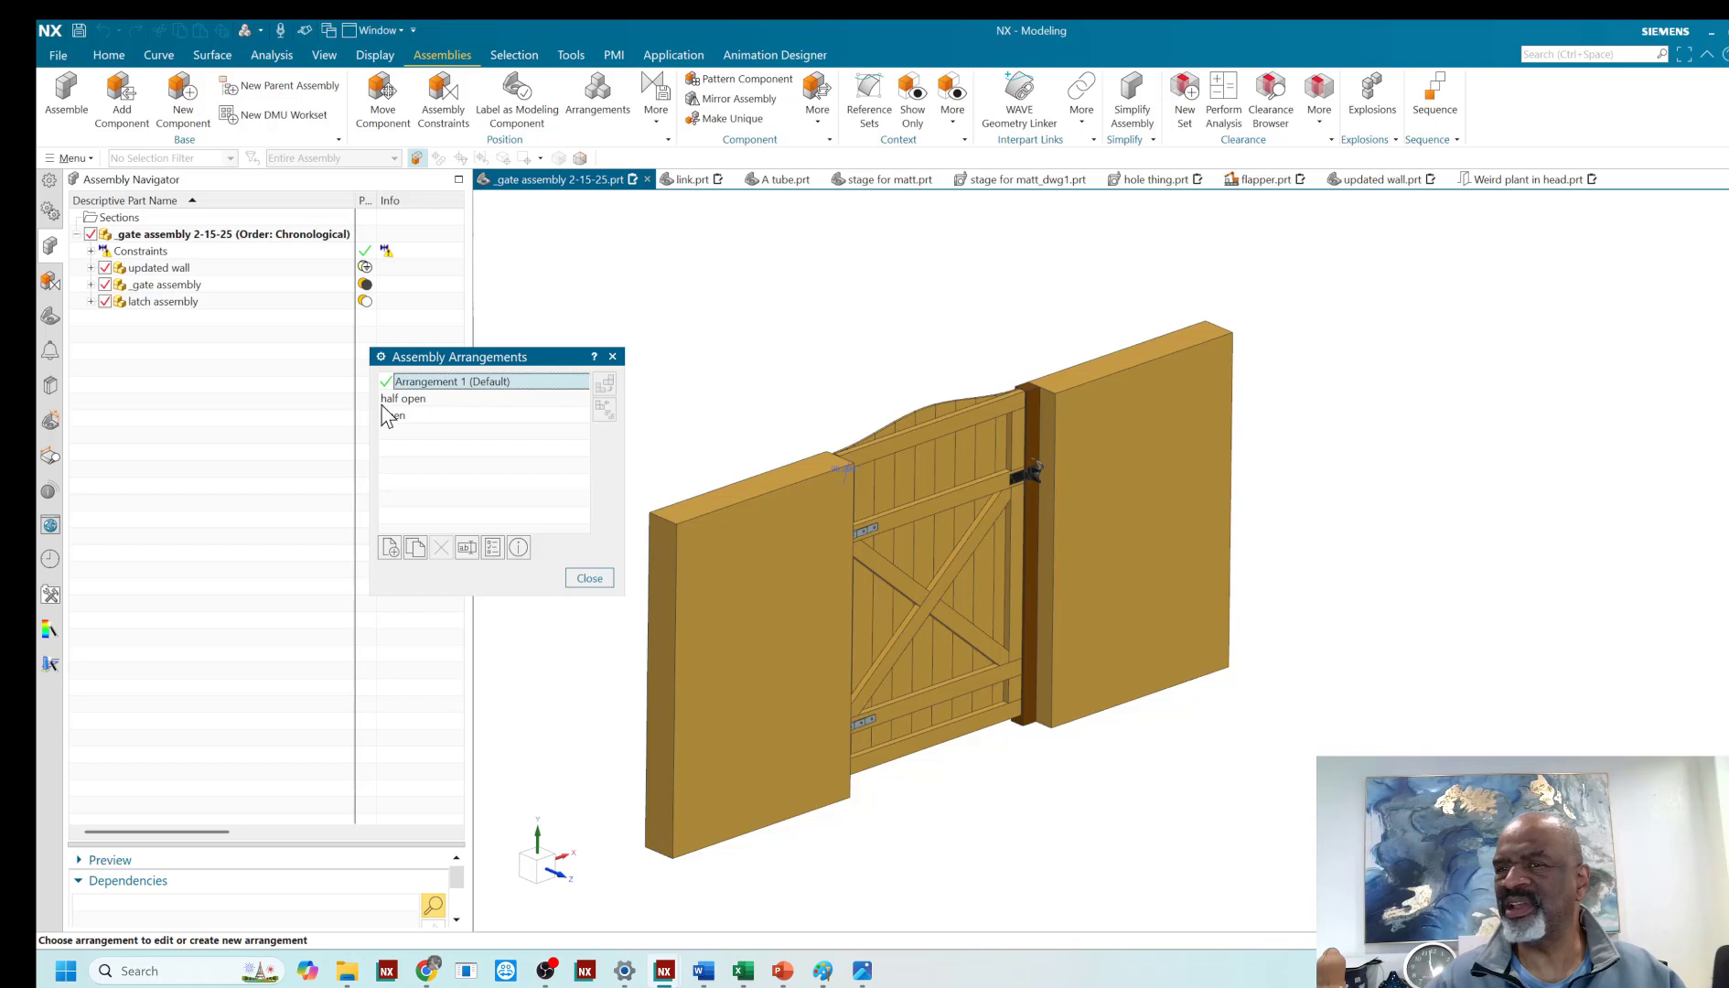
{"action": "double_click", "coordinate": [404, 401]}
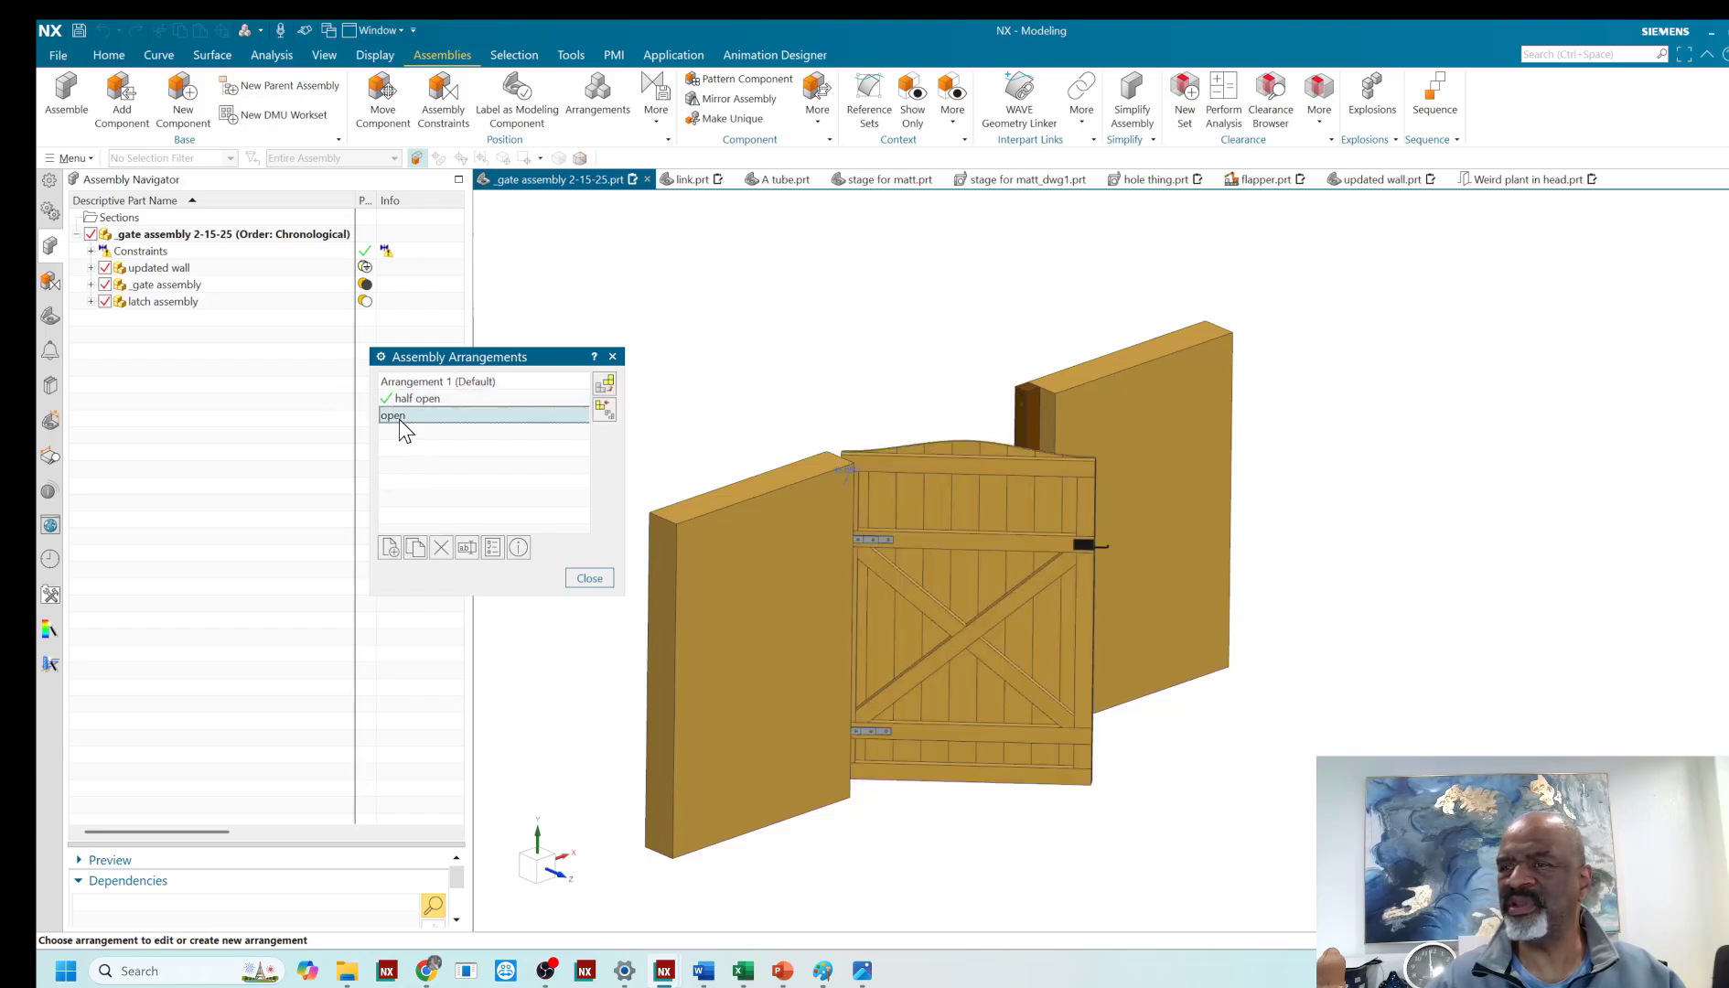
{"action": "double_click", "coordinate": [402, 414]}
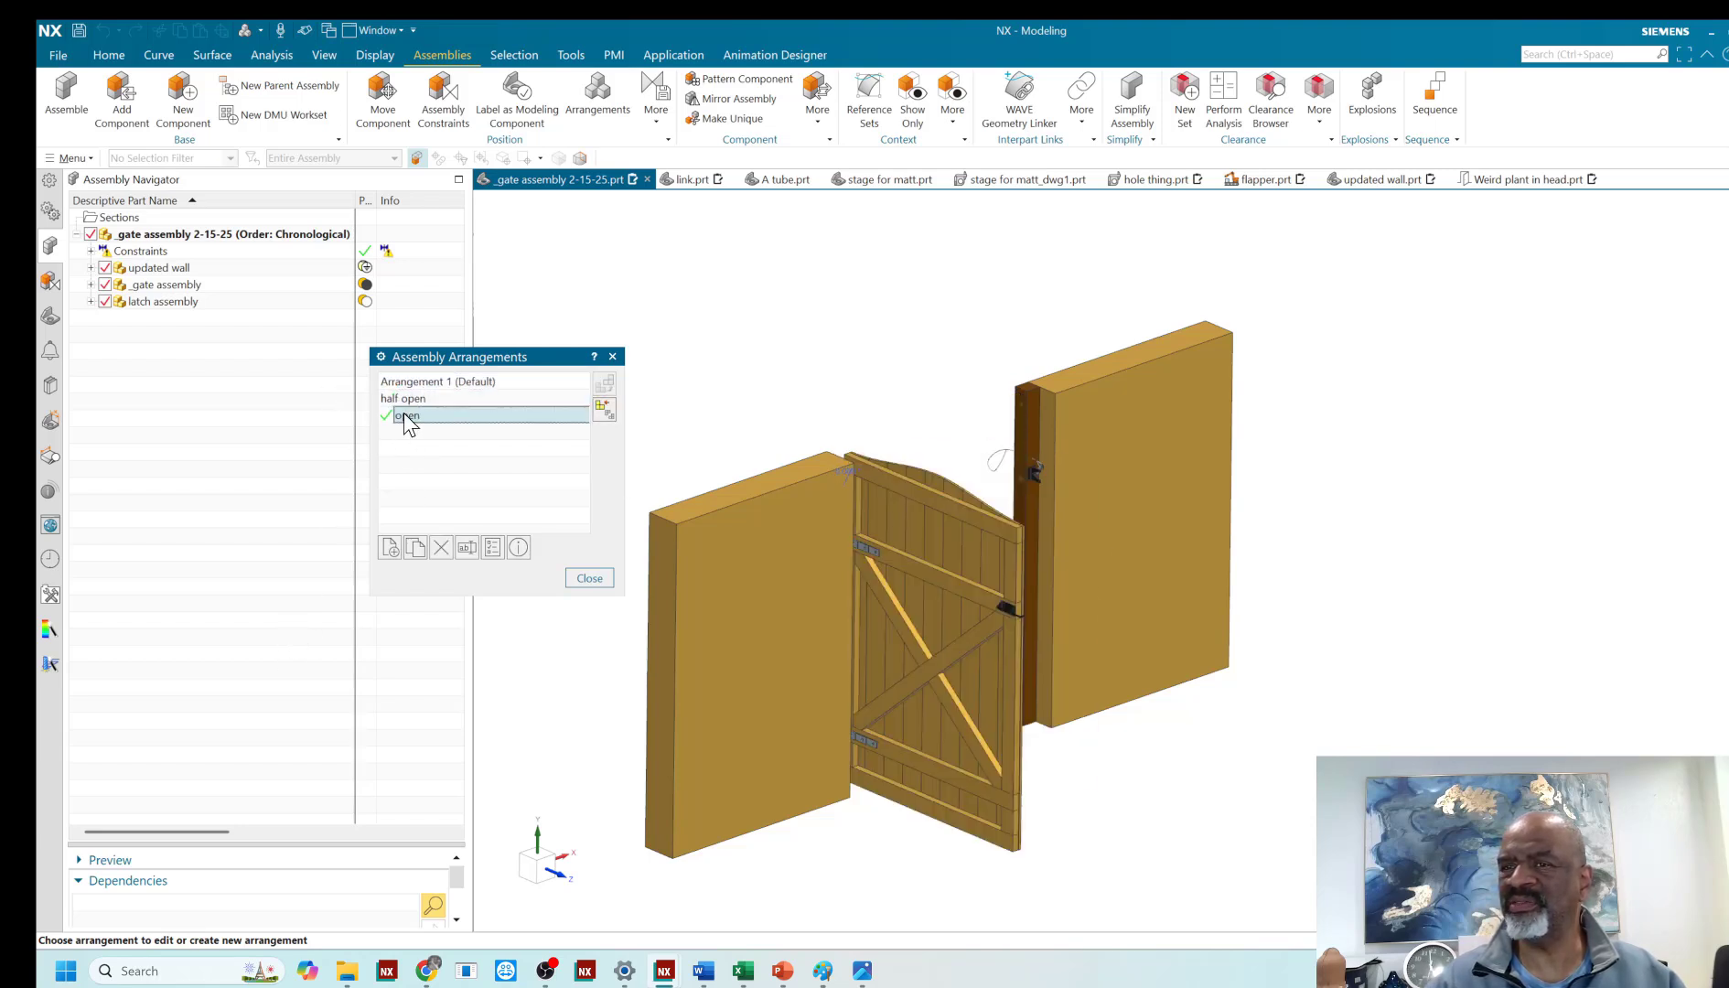
{"action": "left_click", "coordinate": [600, 576]}
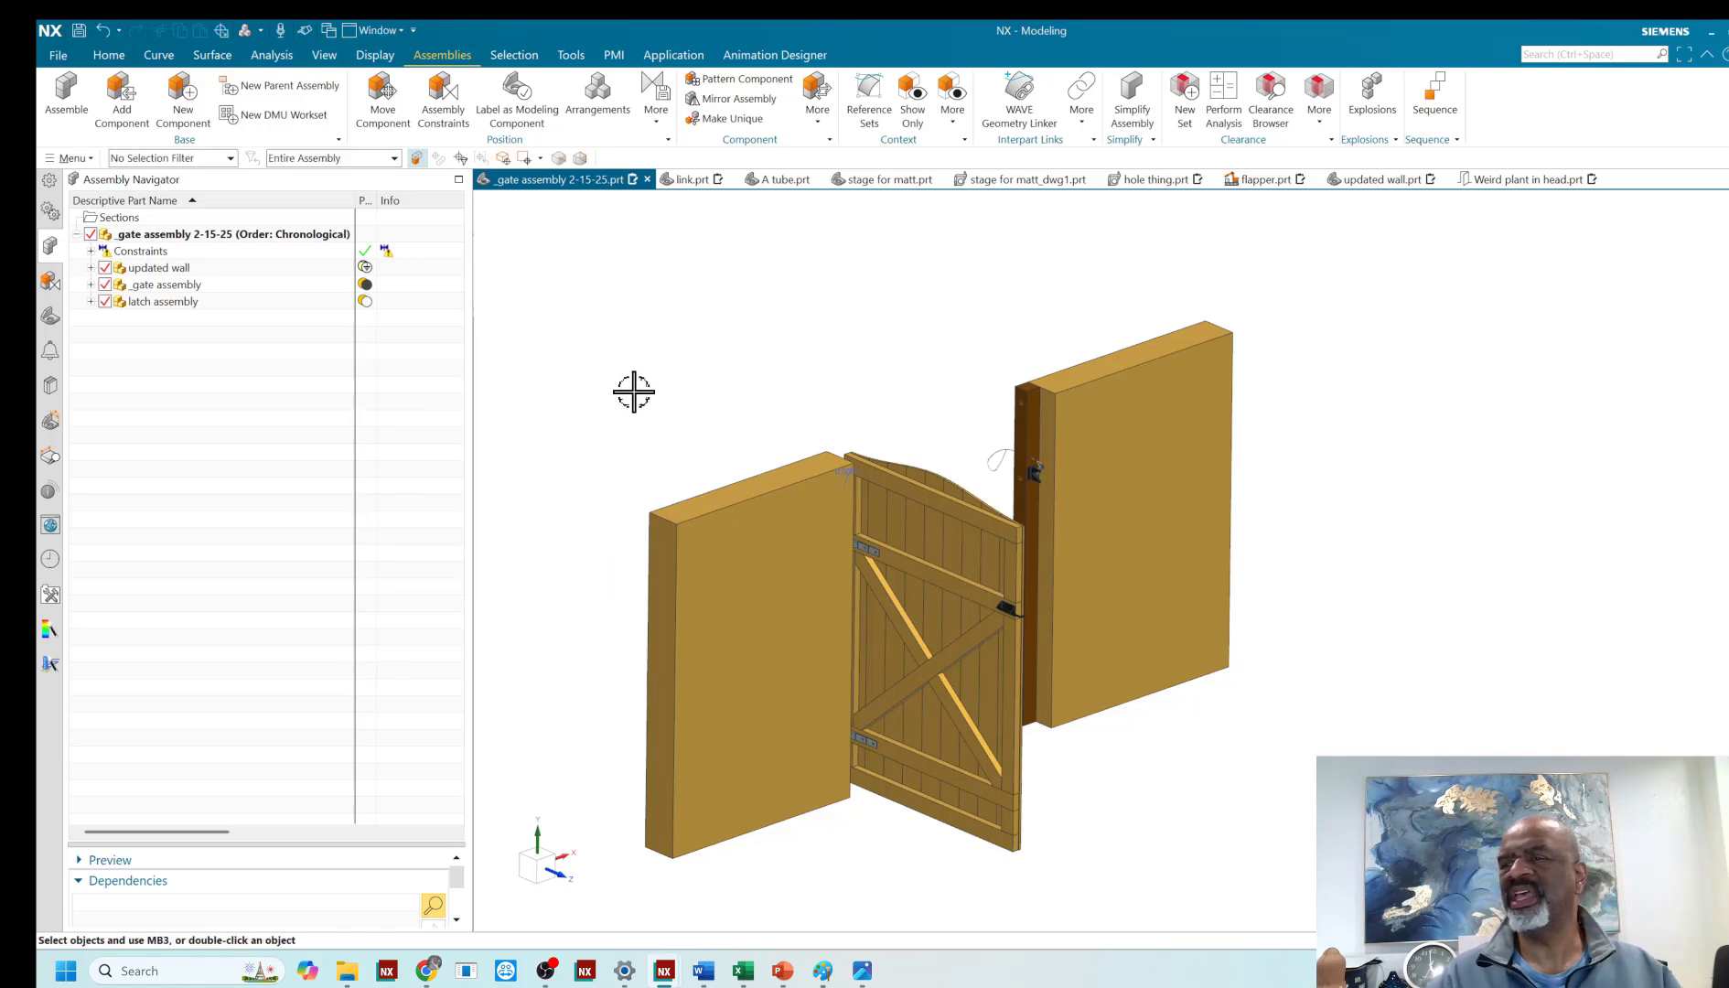
- Review the angle values of the gate-to-wall Angle constraint in each arrangement without changing them
{"action": "left_click", "coordinate": [53, 284]}
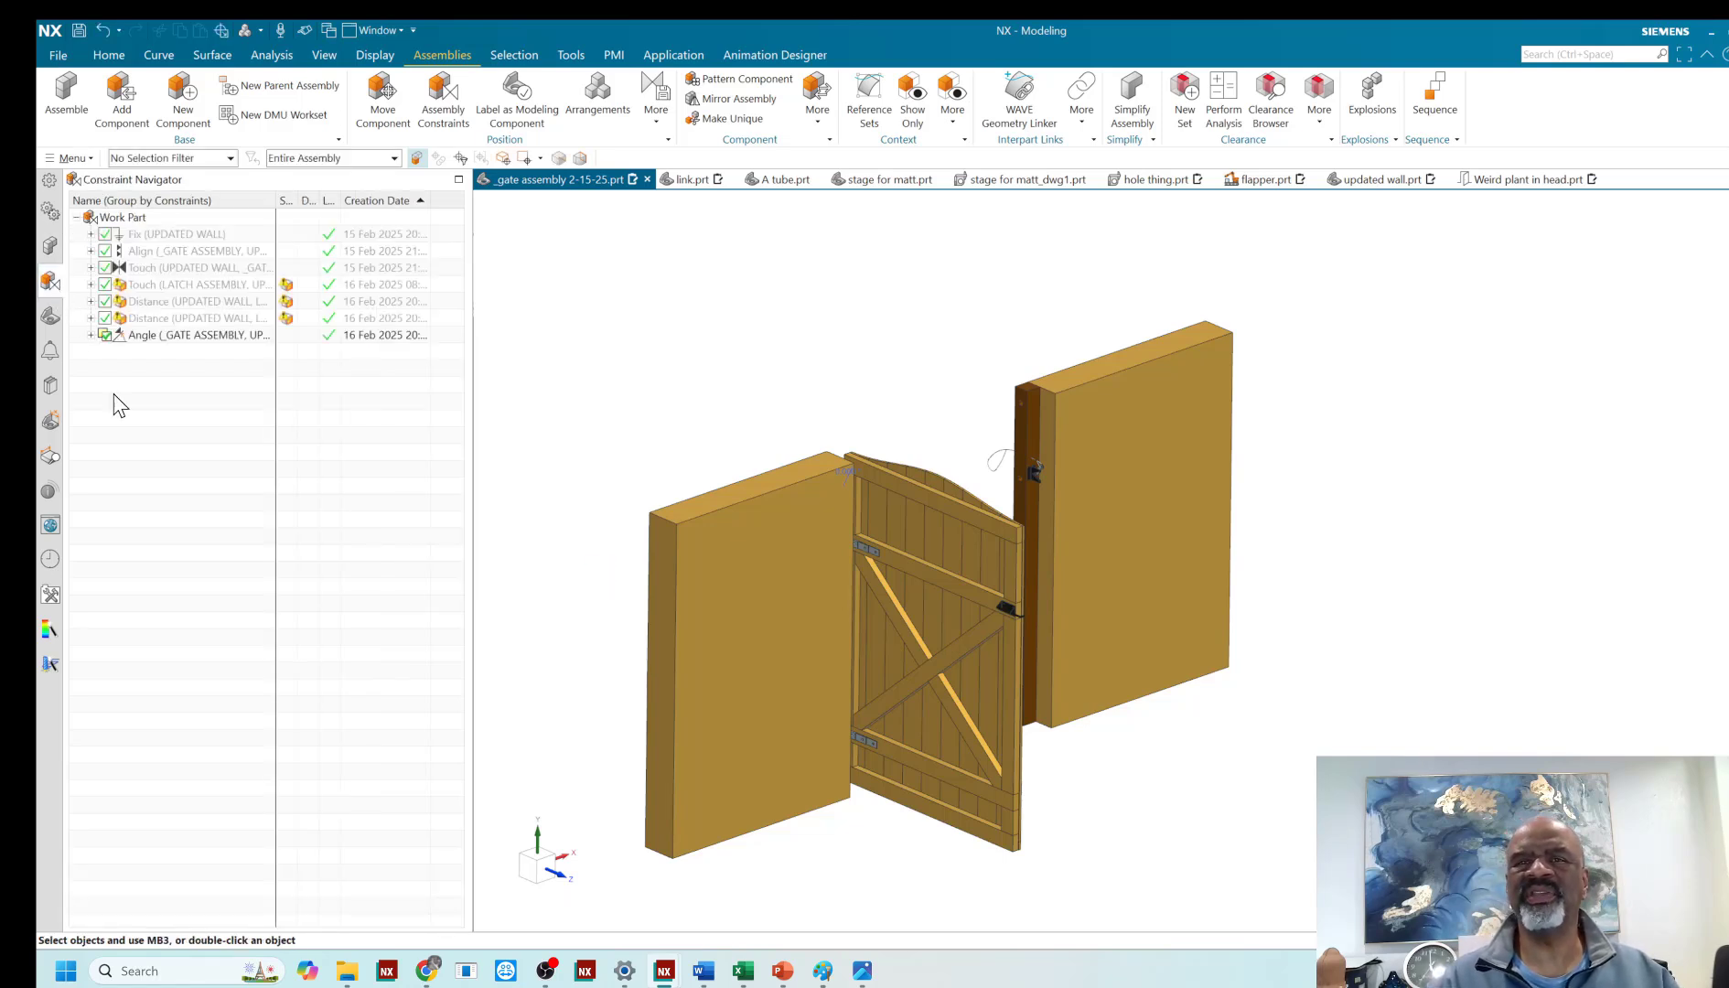
{"action": "right_click", "coordinate": [187, 339]}
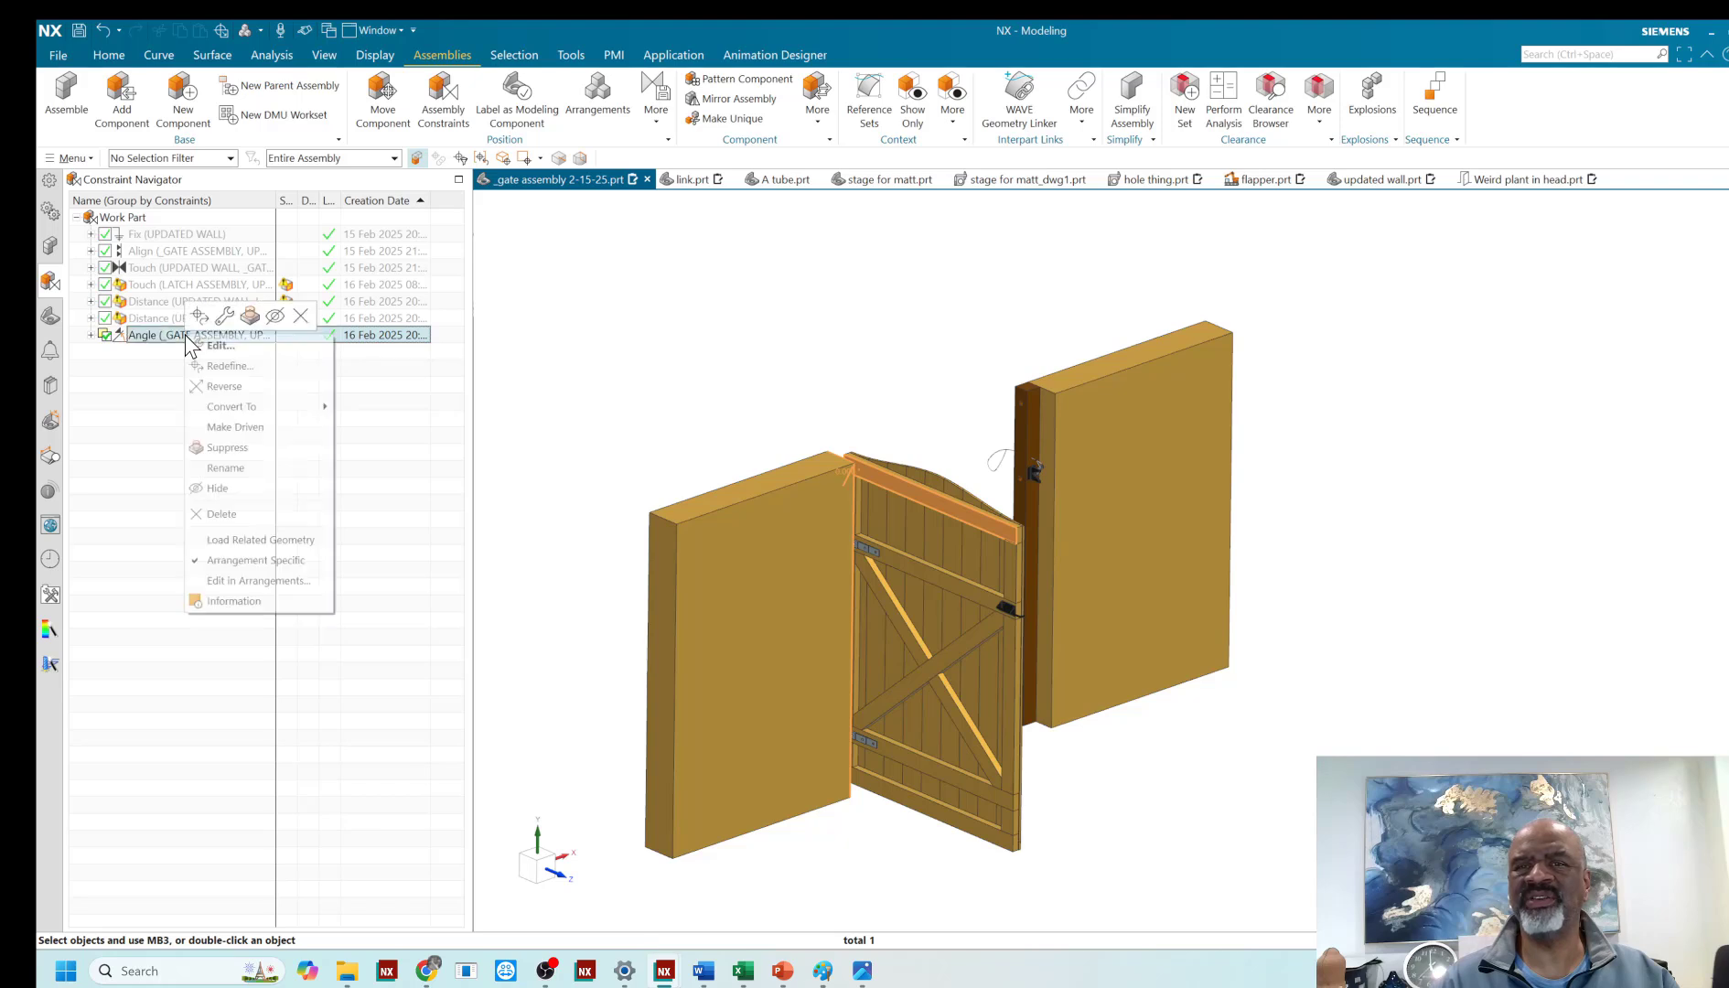
{"action": "left_click", "coordinate": [240, 582]}
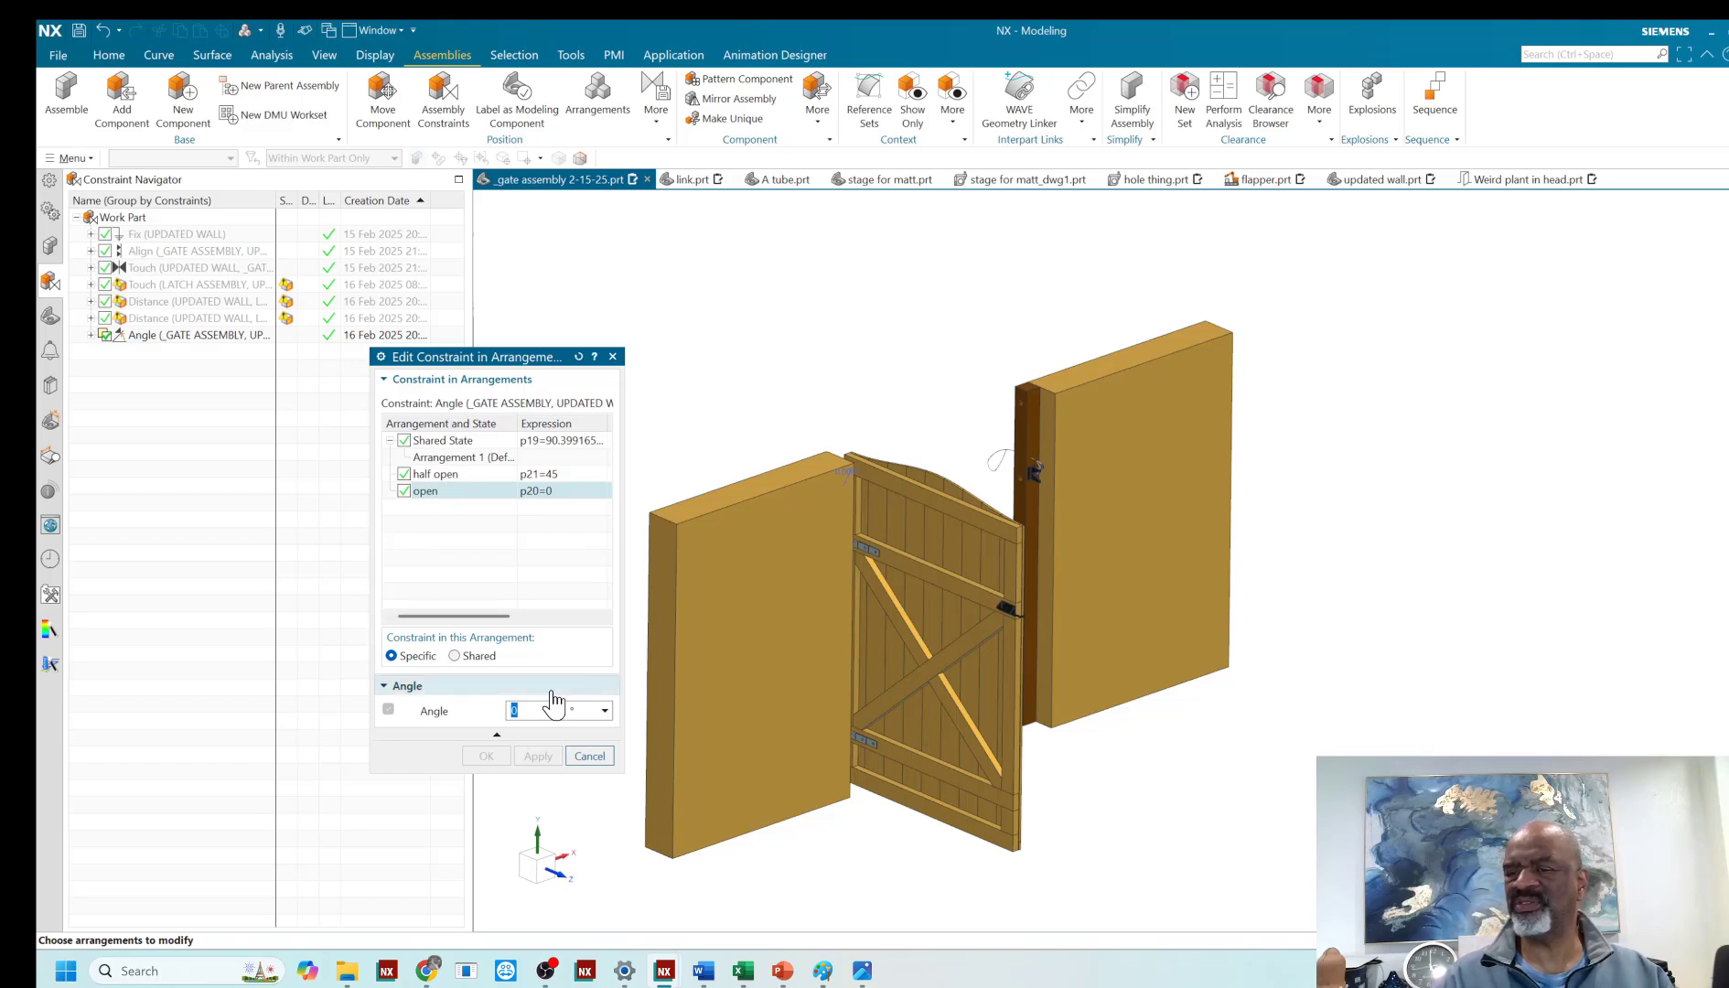
{"action": "left_click", "coordinate": [588, 756]}
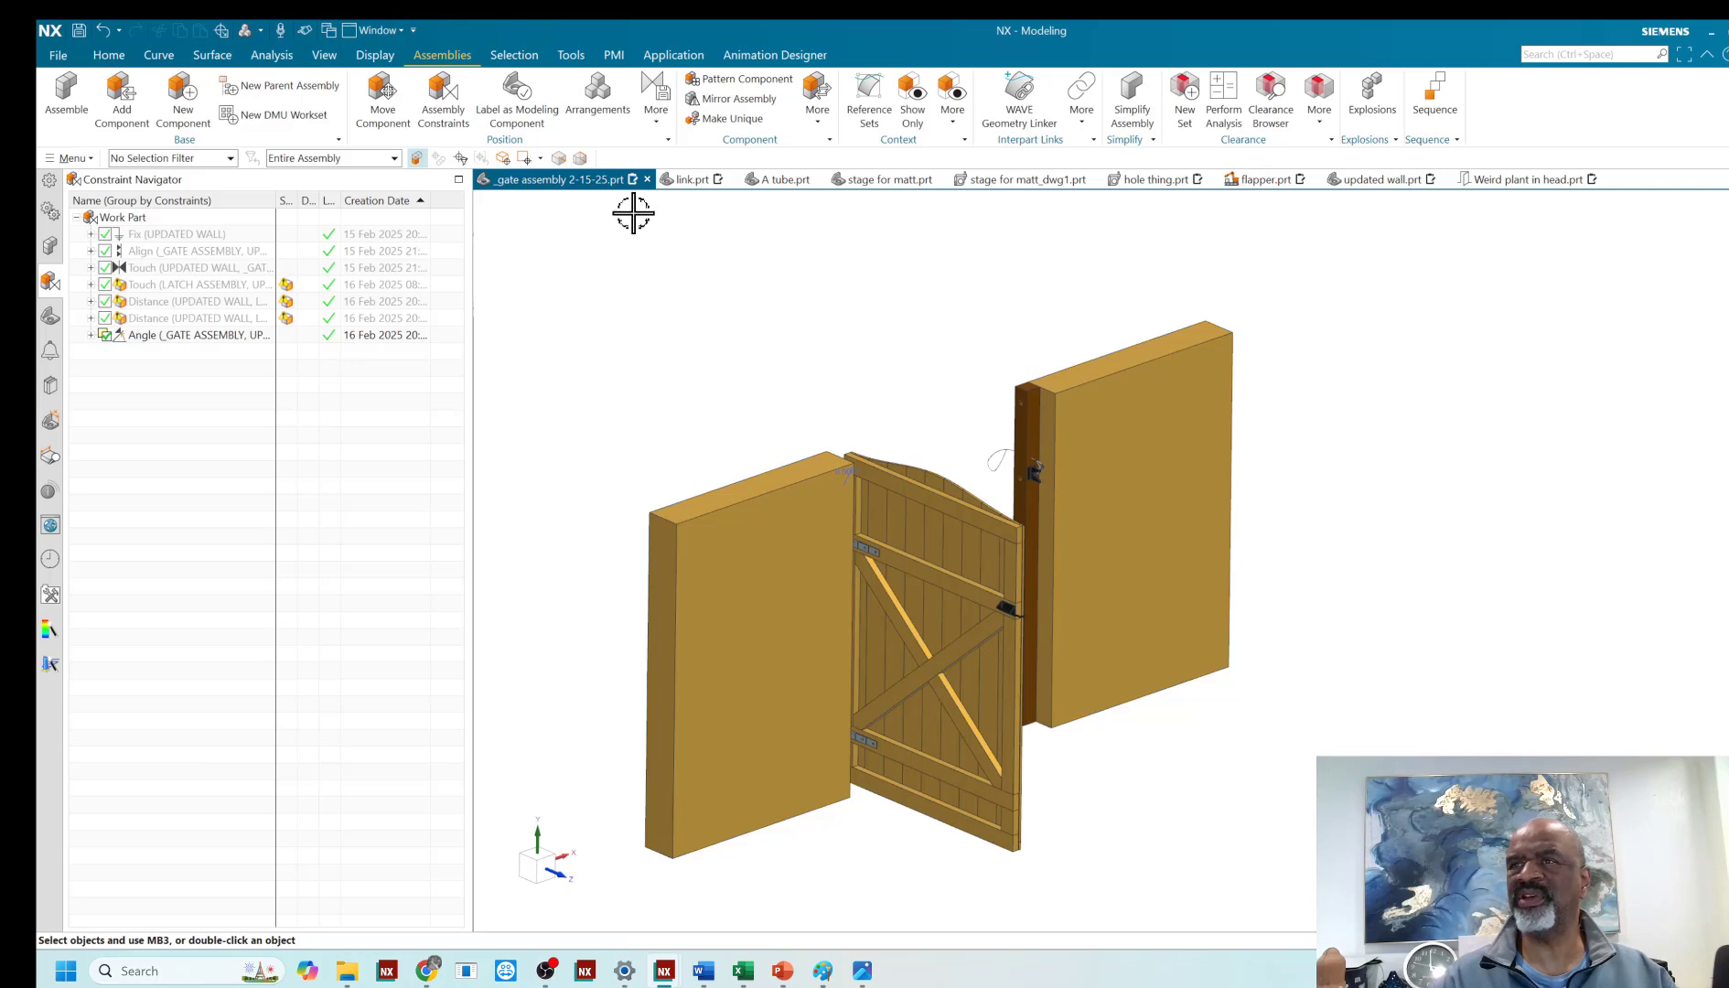
- Create a new assembly arrangement named 32 degrees and make it the active one
{"action": "left_click", "coordinate": [597, 93]}
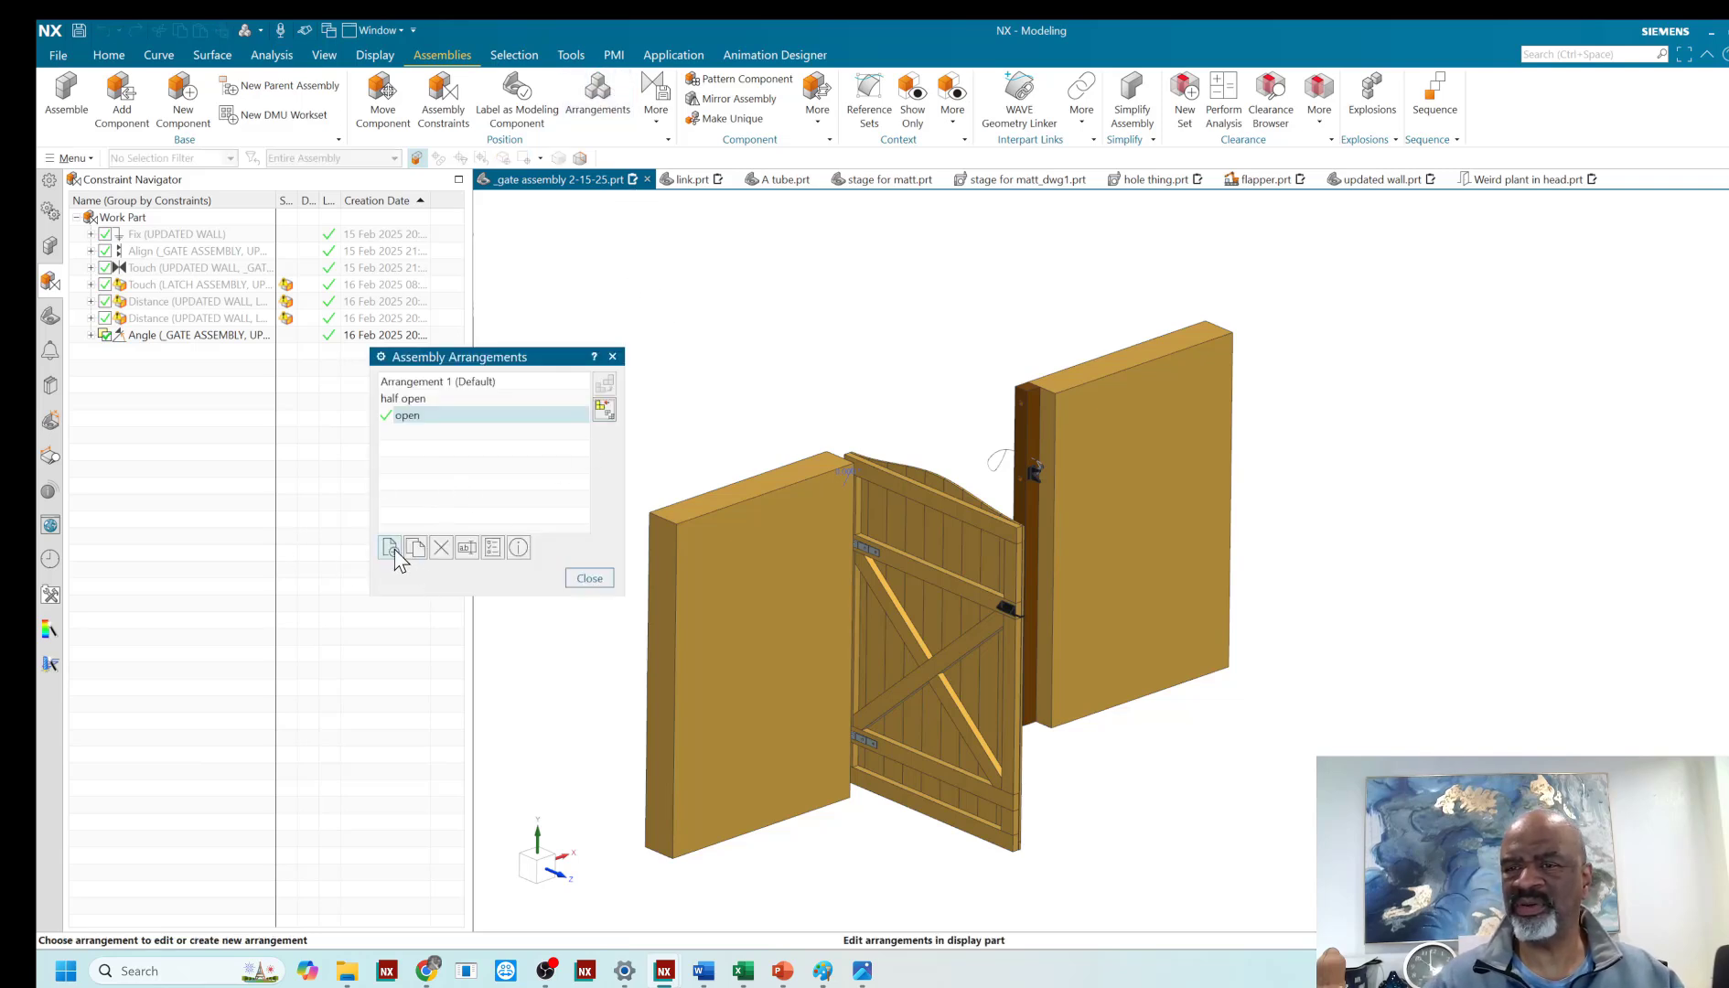
{"action": "left_click", "coordinate": [389, 547]}
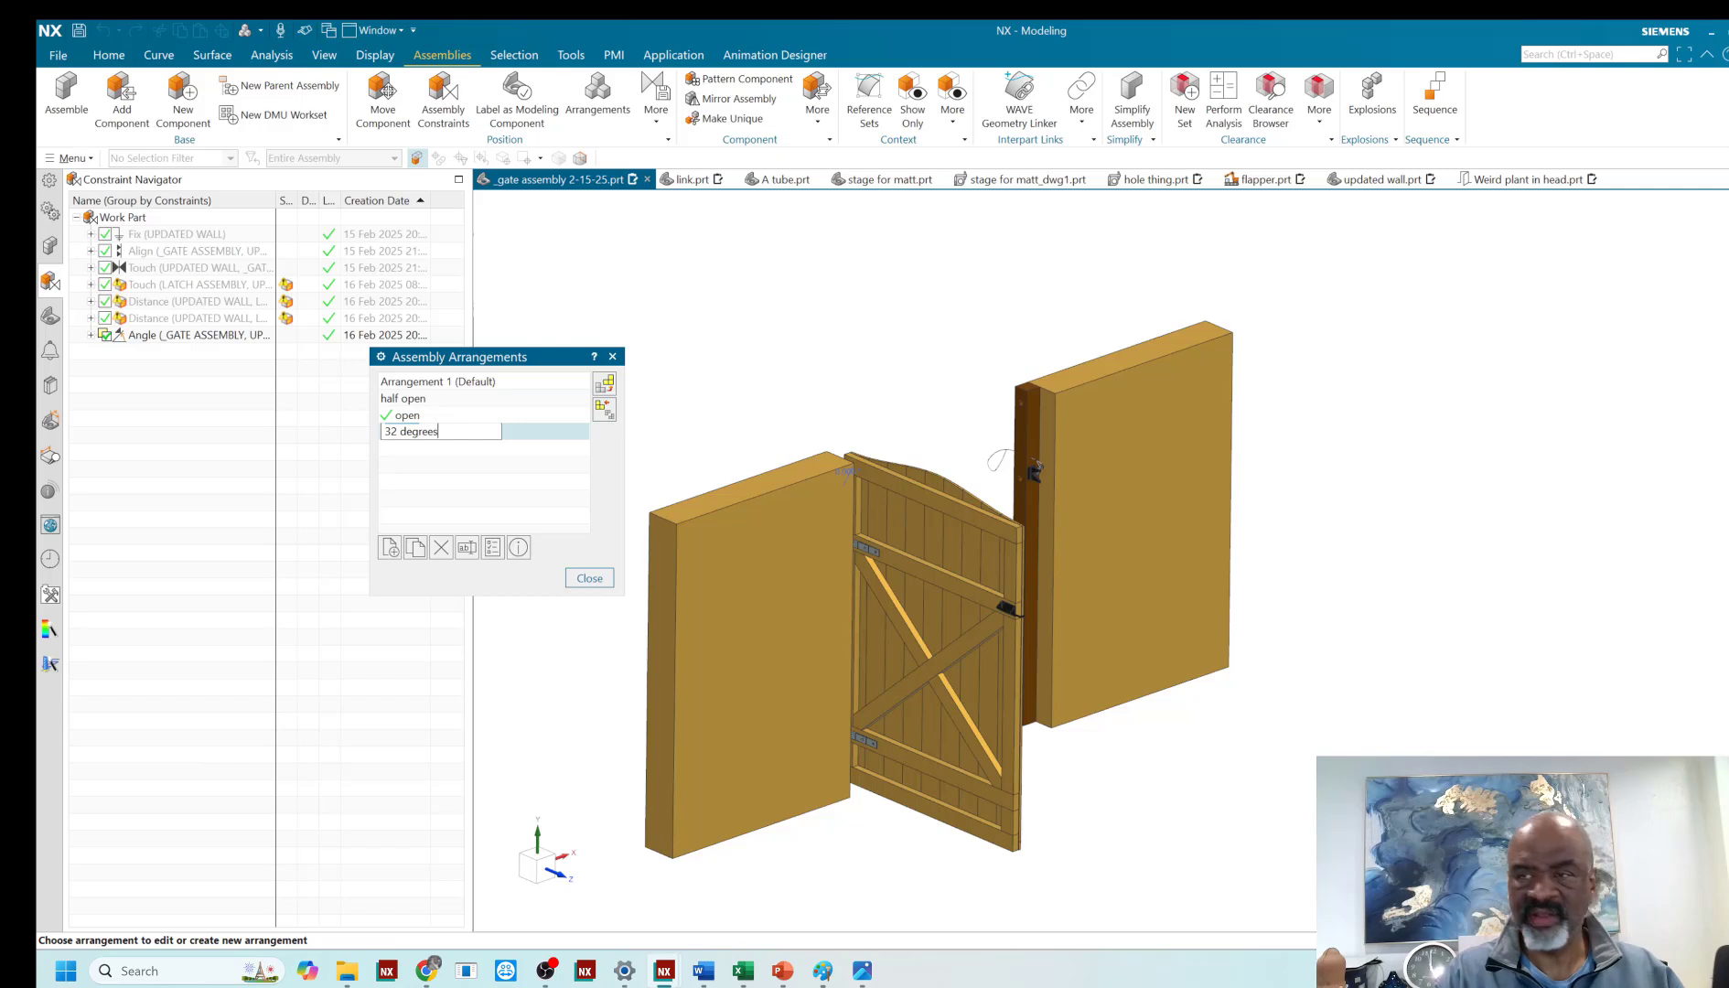
{"action": "key", "text": "Return"}
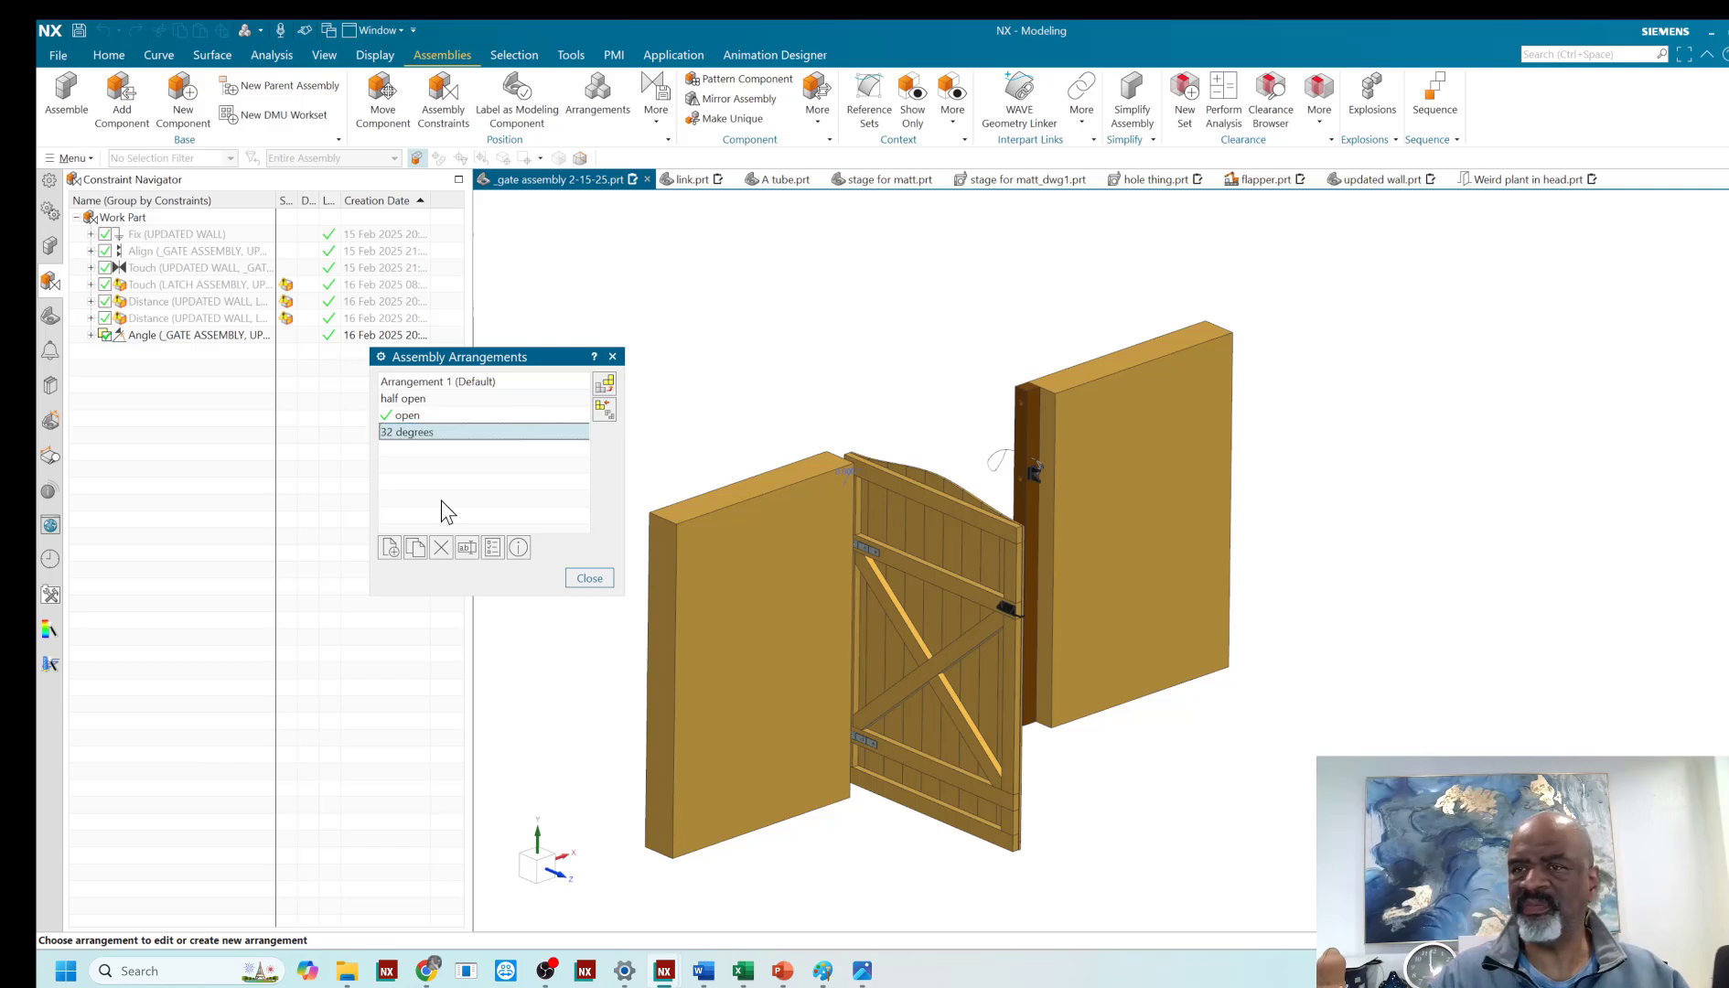
{"action": "double_click", "coordinate": [455, 432]}
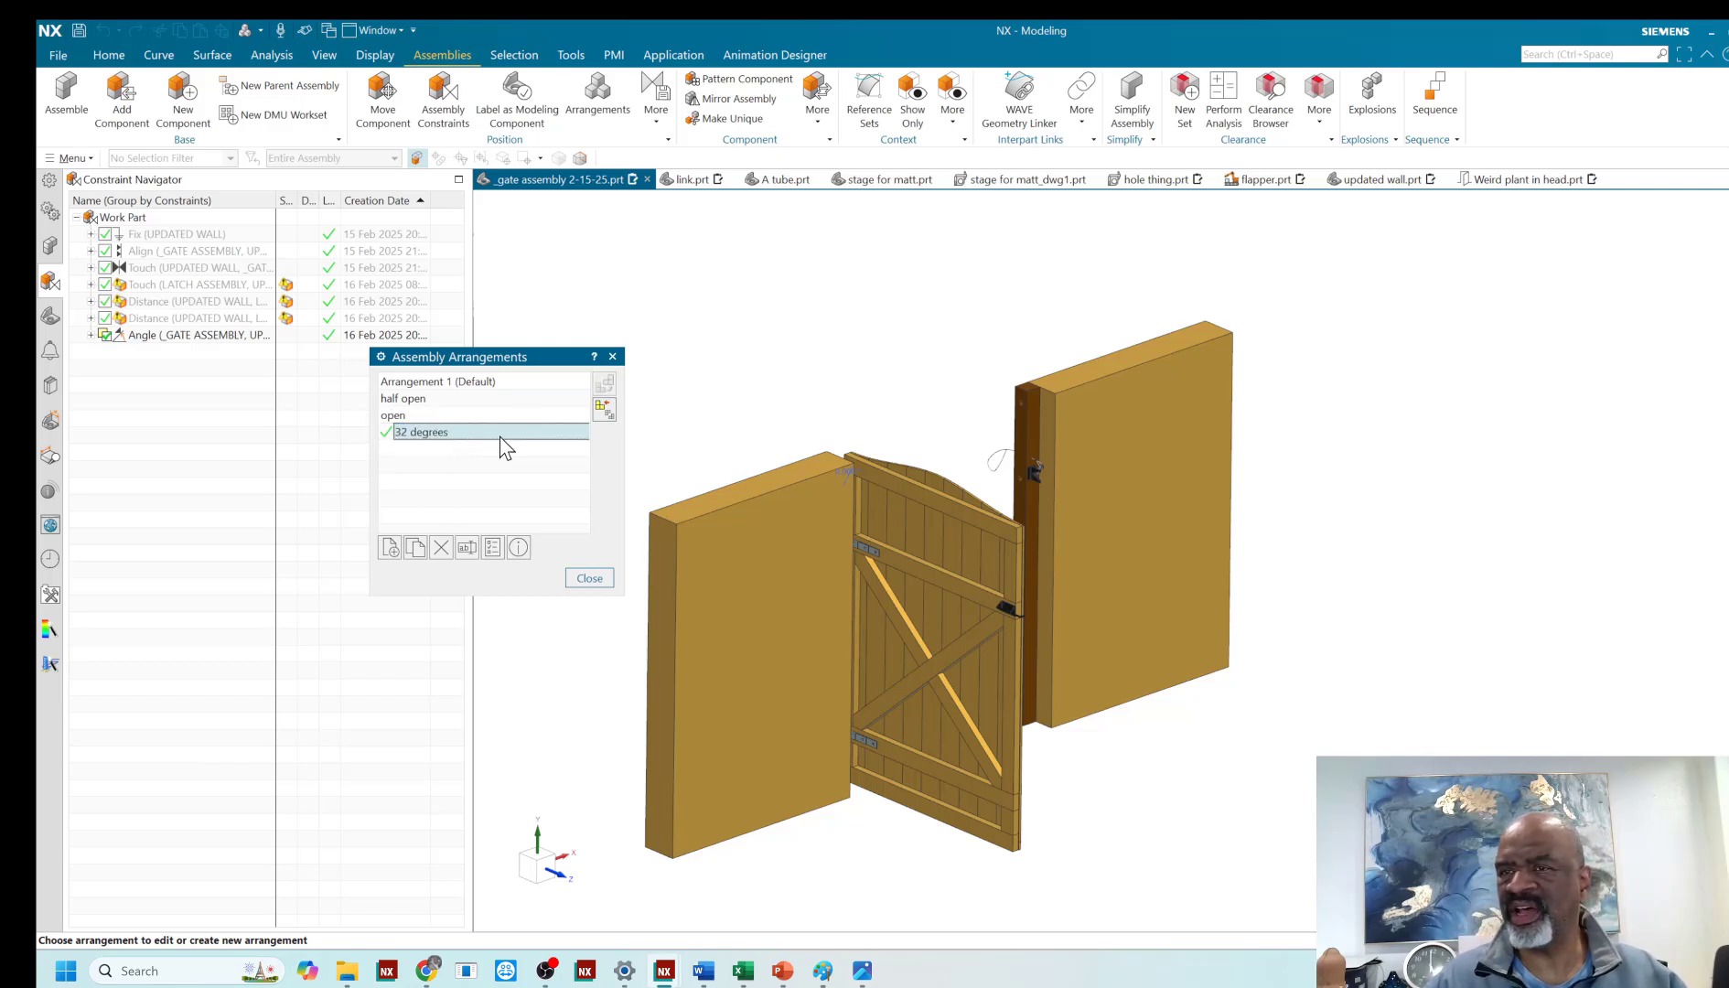
{"action": "left_click", "coordinate": [588, 579]}
- Set the gate-to-wall Angle constraint to 32° specifically in the 32 degrees arrangement
{"action": "left_click", "coordinate": [179, 335]}
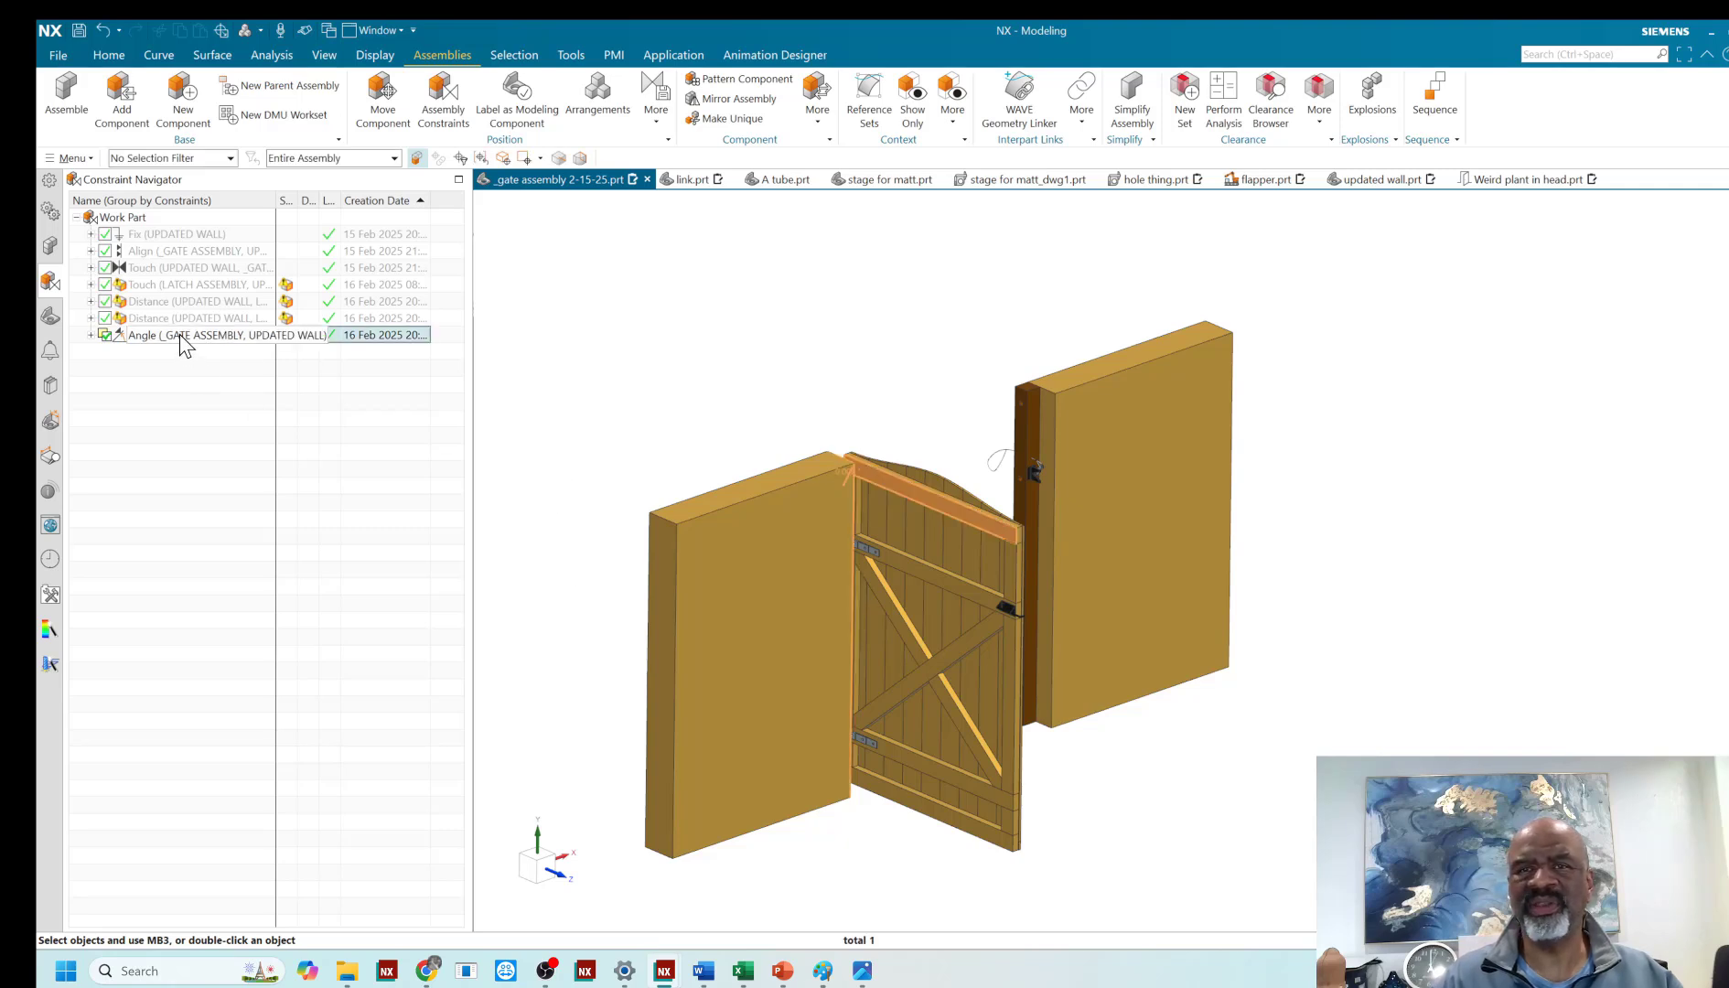
{"action": "right_click", "coordinate": [179, 334]}
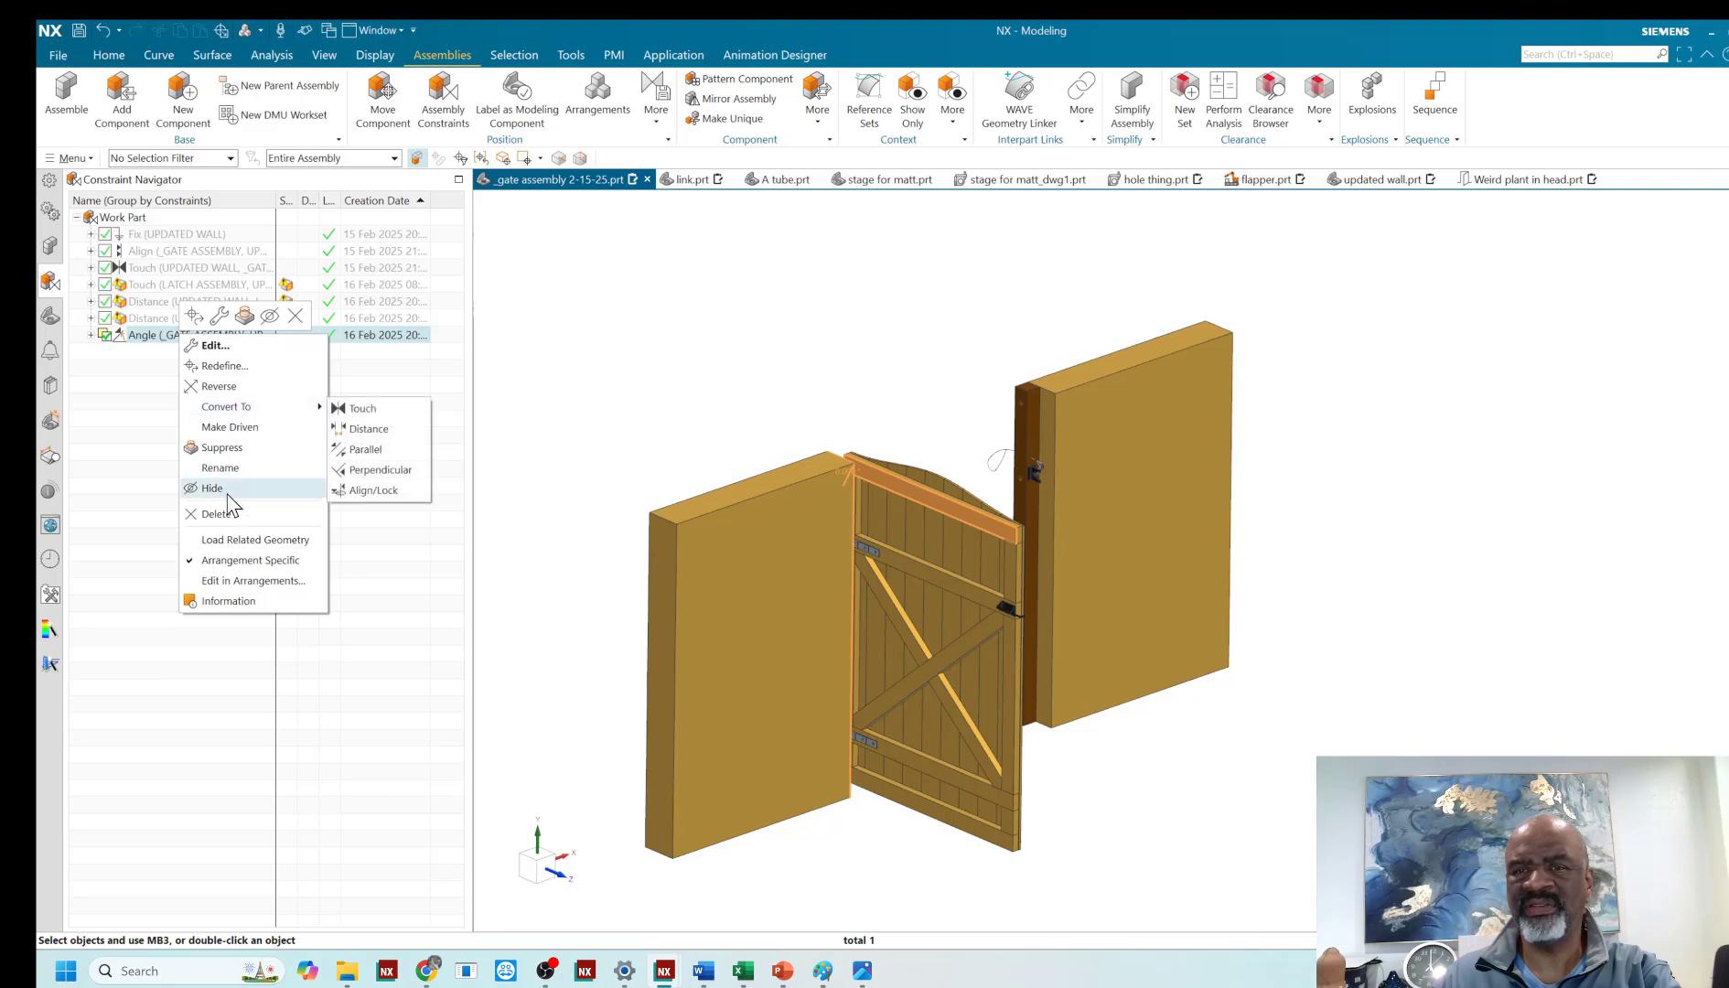
{"action": "left_click", "coordinate": [234, 582]}
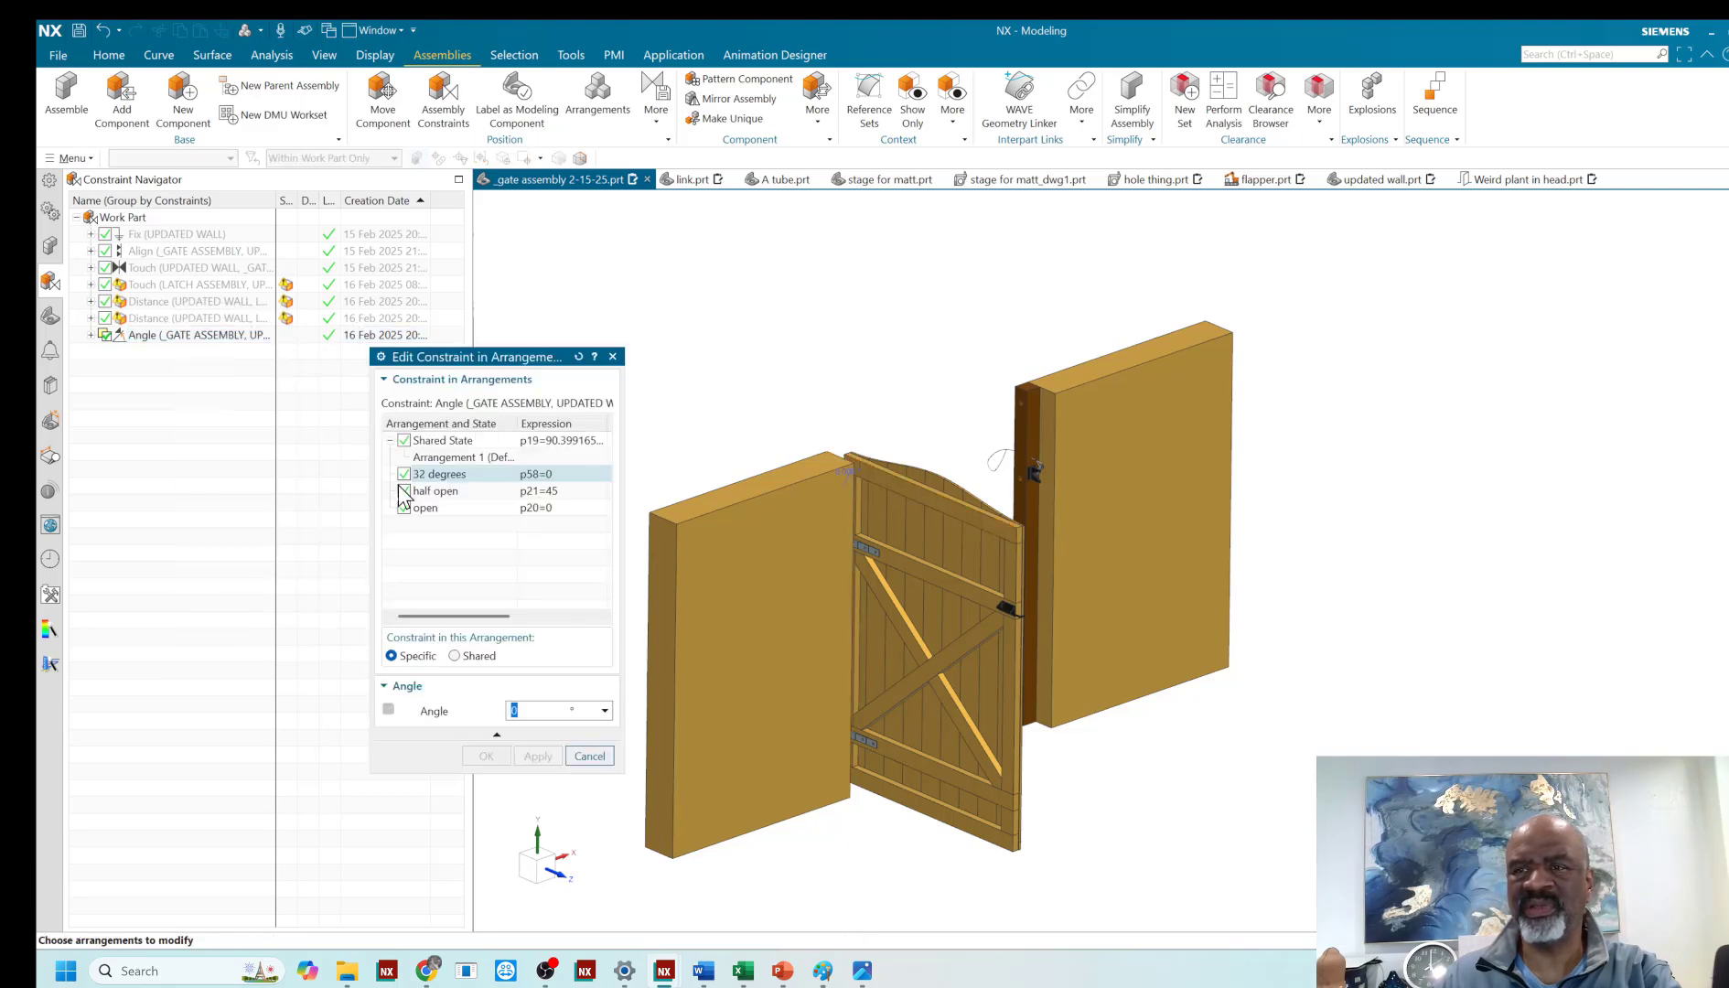
{"action": "left_click", "coordinate": [460, 509]}
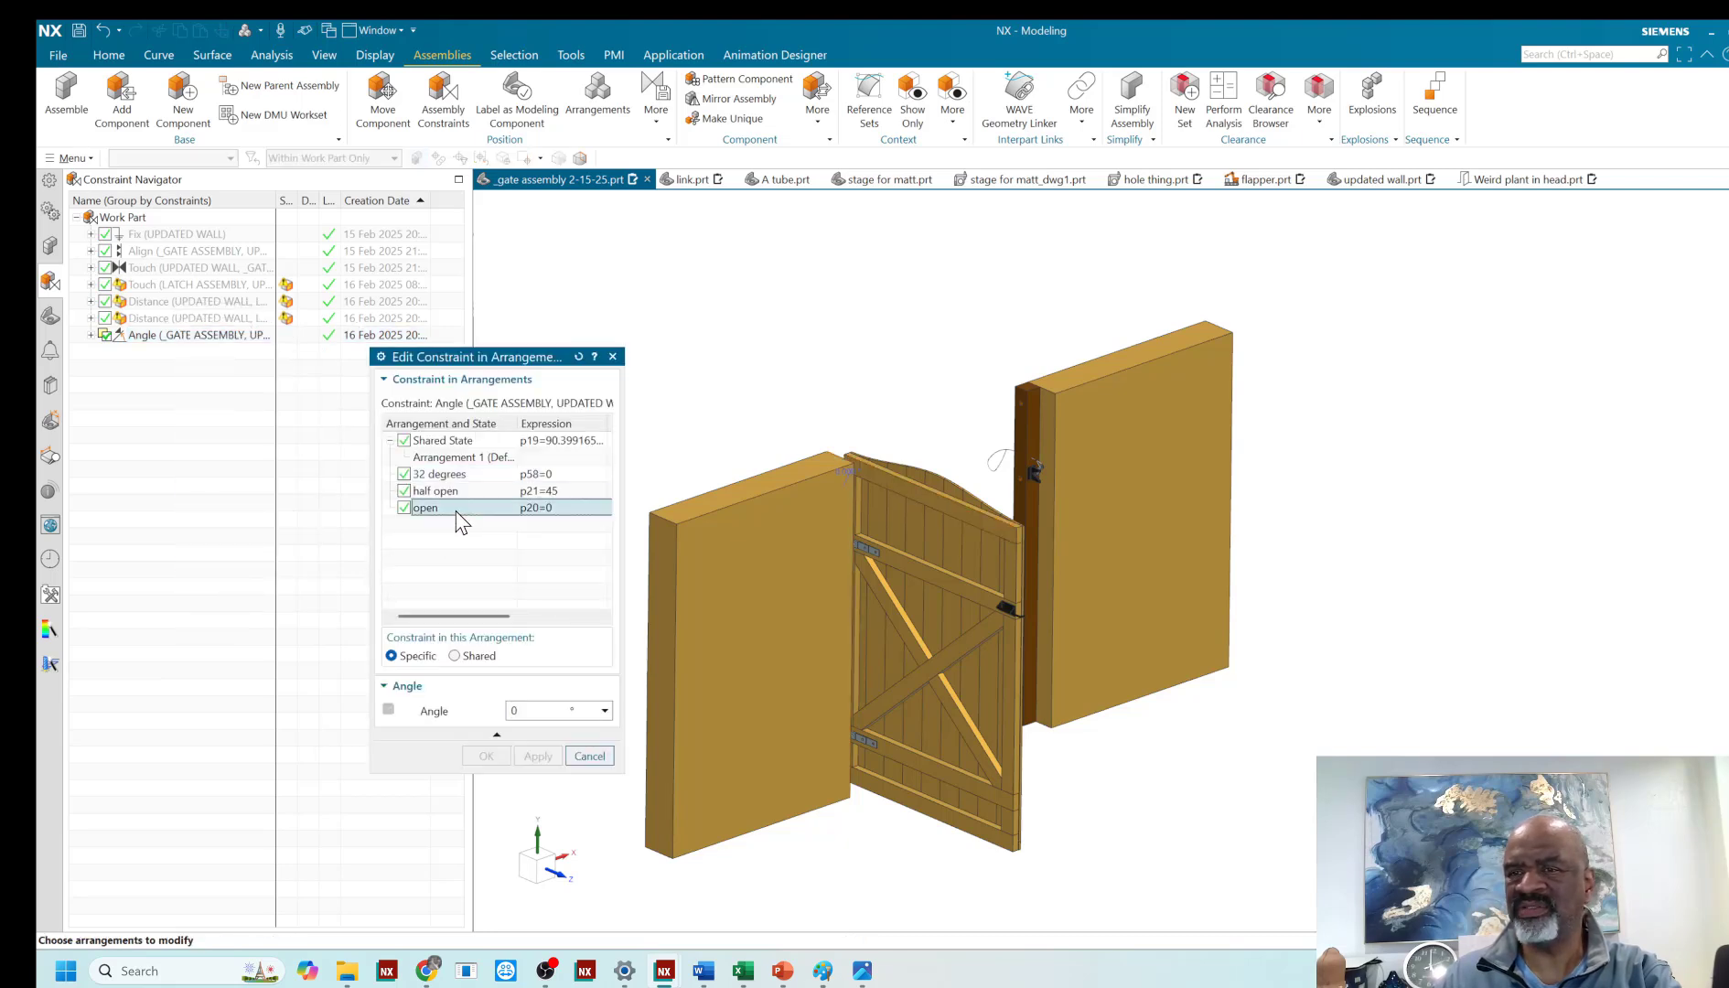
{"action": "left_click", "coordinate": [559, 477]}
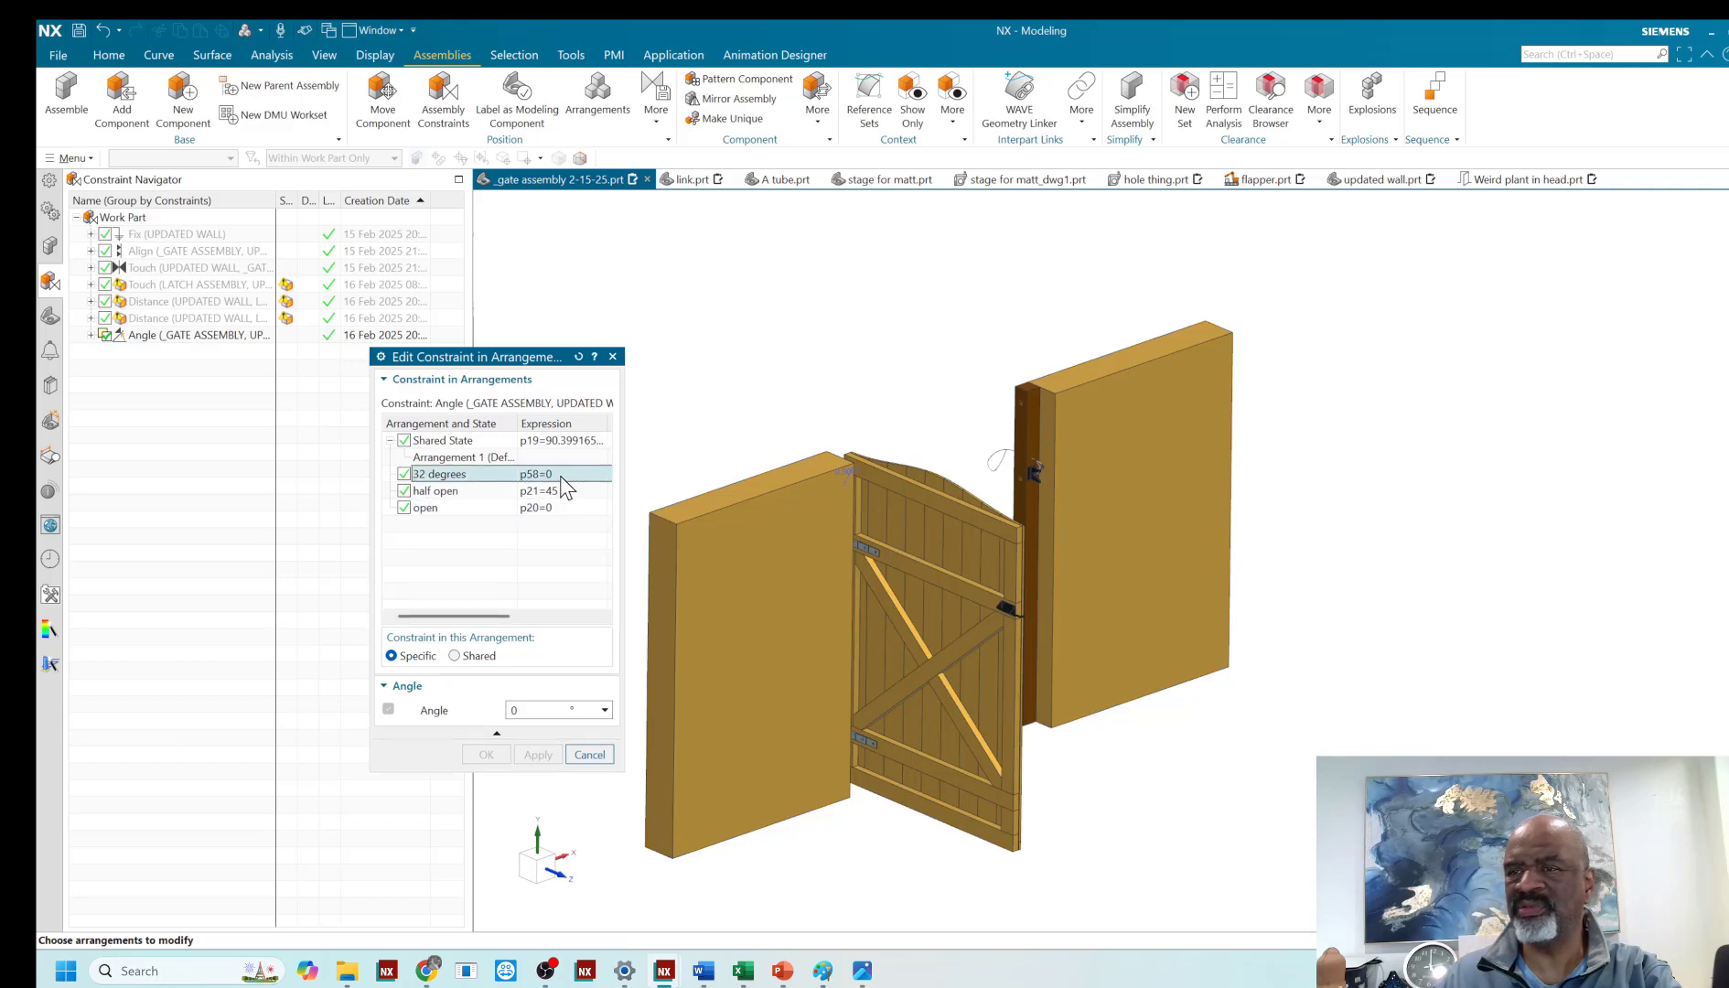
{"action": "left_click", "coordinate": [530, 709]}
{"action": "type", "text": "32"}
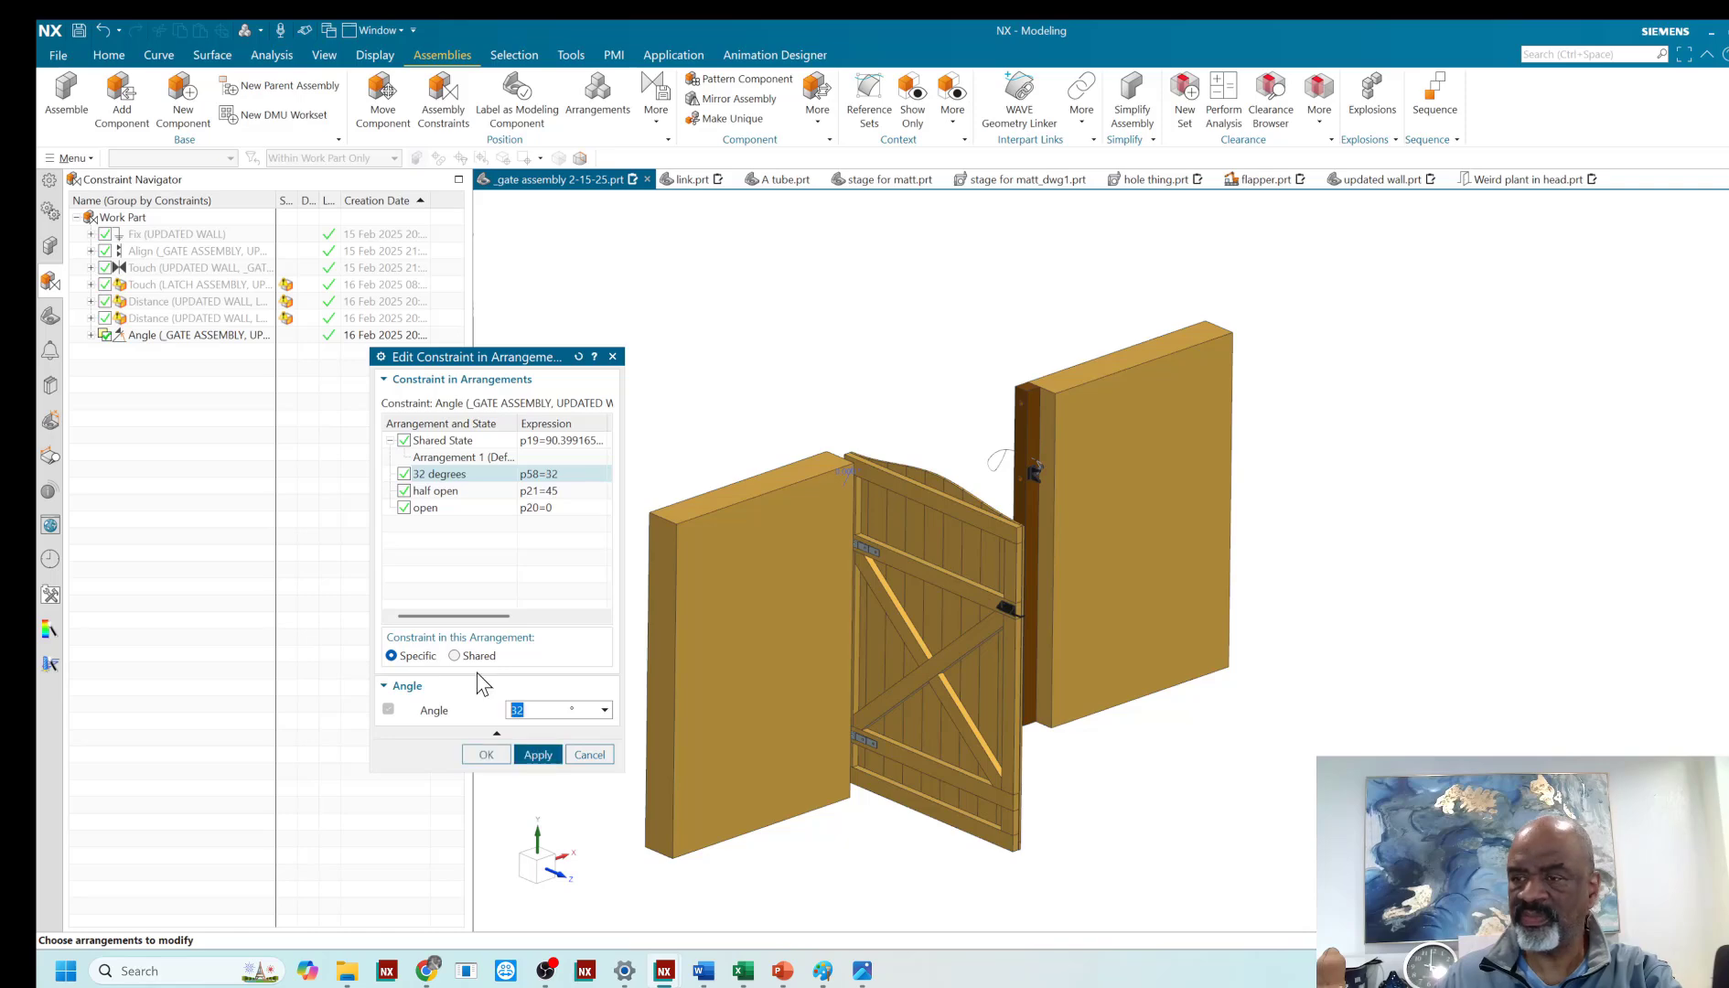
{"action": "left_click", "coordinate": [488, 757]}
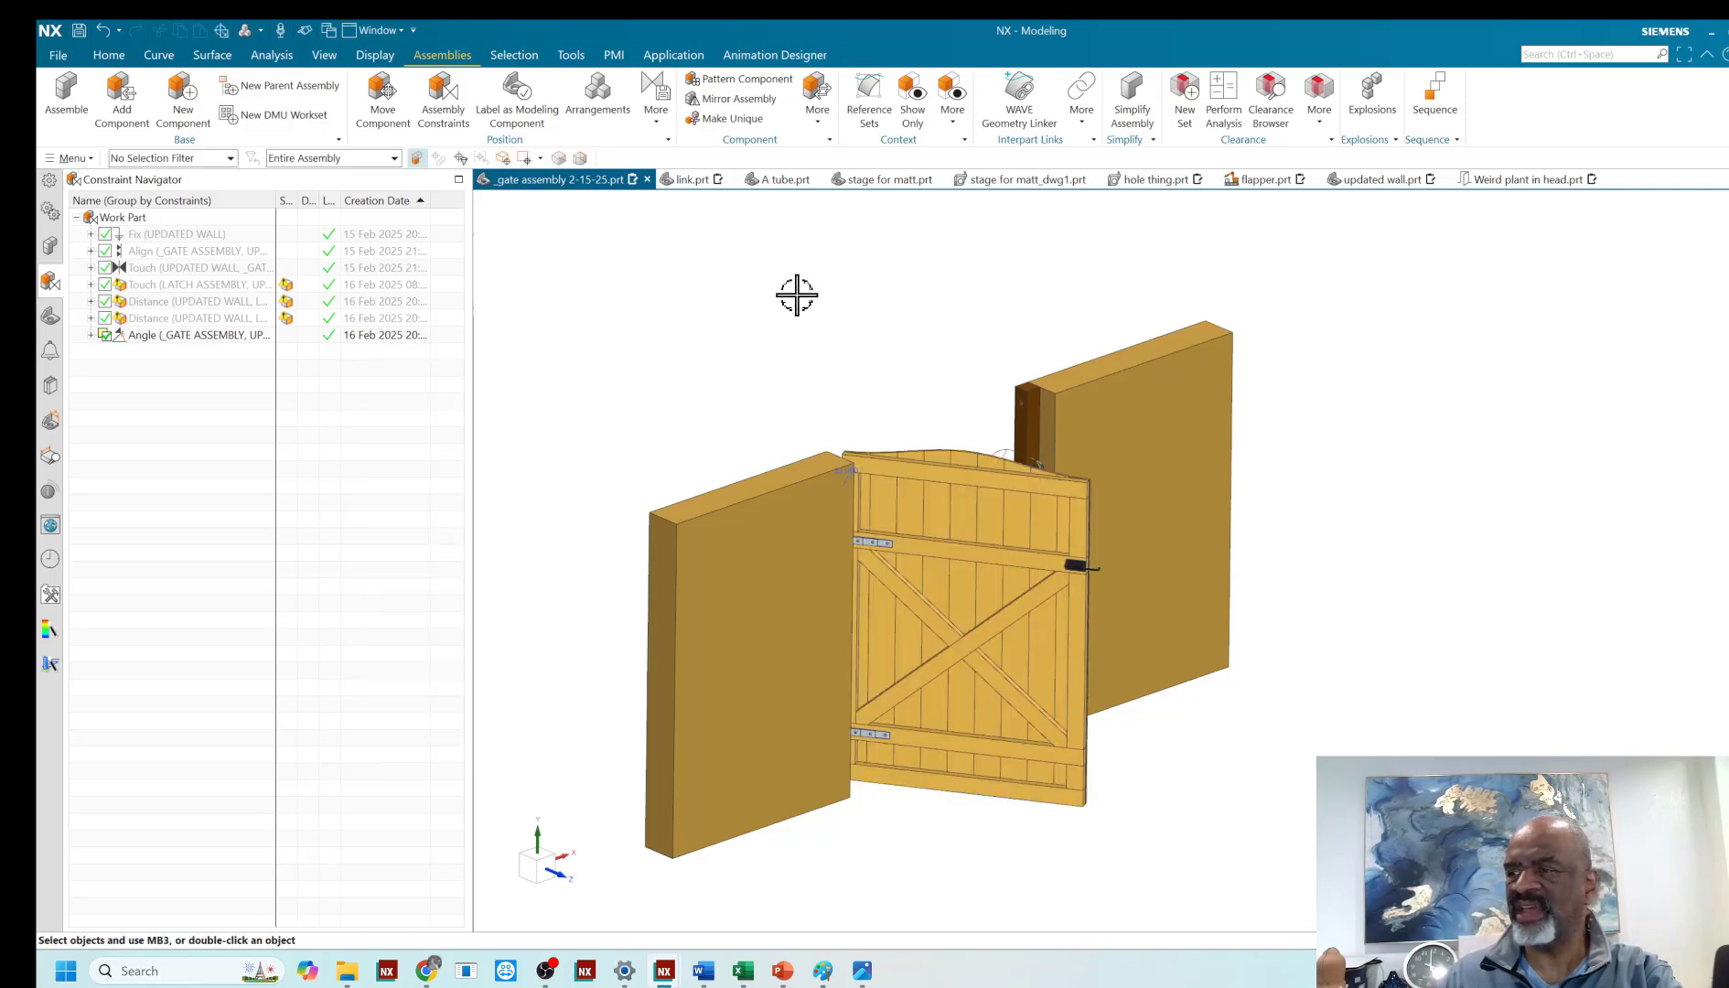
- Delete the existing animation solution Solution1 from the gate assembly
{"action": "mouse_move", "coordinate": [788, 412]}
{"action": "middle_mouse_down"}
{"action": "mouse_move", "coordinate": [776, 494]}
{"action": "mouse_move", "coordinate": [850, 401]}
{"action": "mouse_move", "coordinate": [969, 425]}
{"action": "mouse_move", "coordinate": [798, 401]}
{"action": "mouse_move", "coordinate": [765, 413]}
{"action": "mouse_move", "coordinate": [771, 433]}
{"action": "middle_mouse_up"}
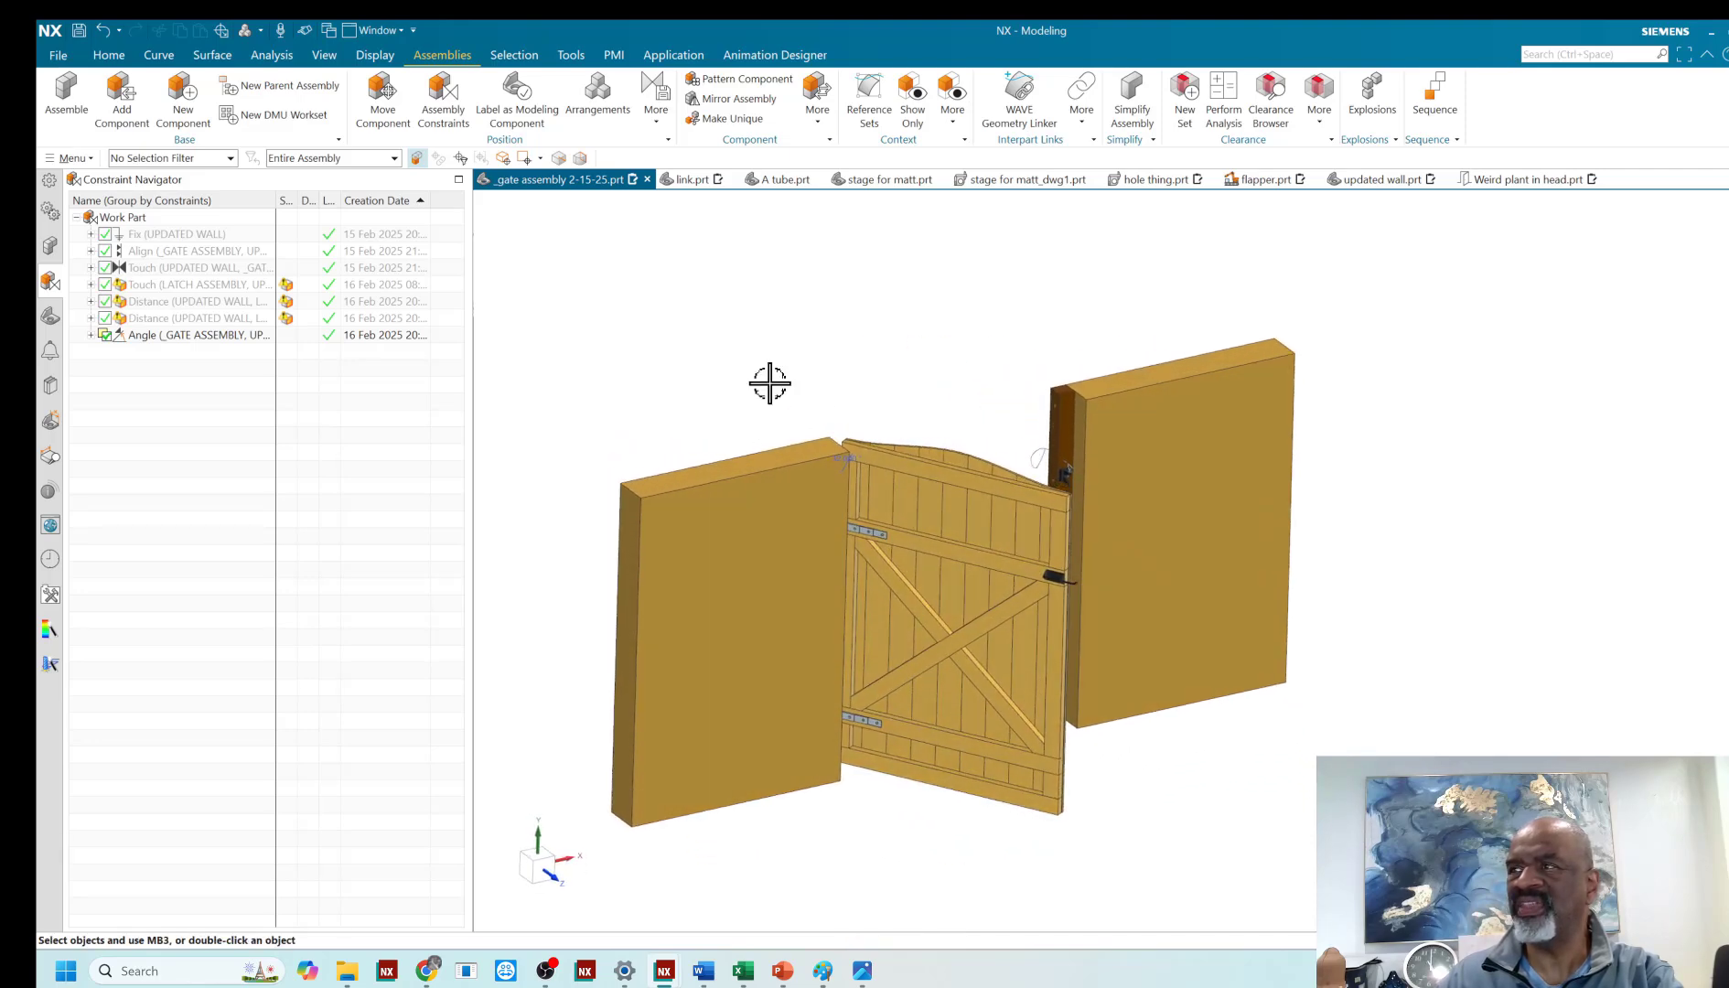
{"action": "scroll", "coordinate": [769, 382], "scroll_direction": "down", "scroll_amount": 1}
{"action": "scroll", "coordinate": [770, 382], "scroll_direction": "up", "scroll_amount": 2}
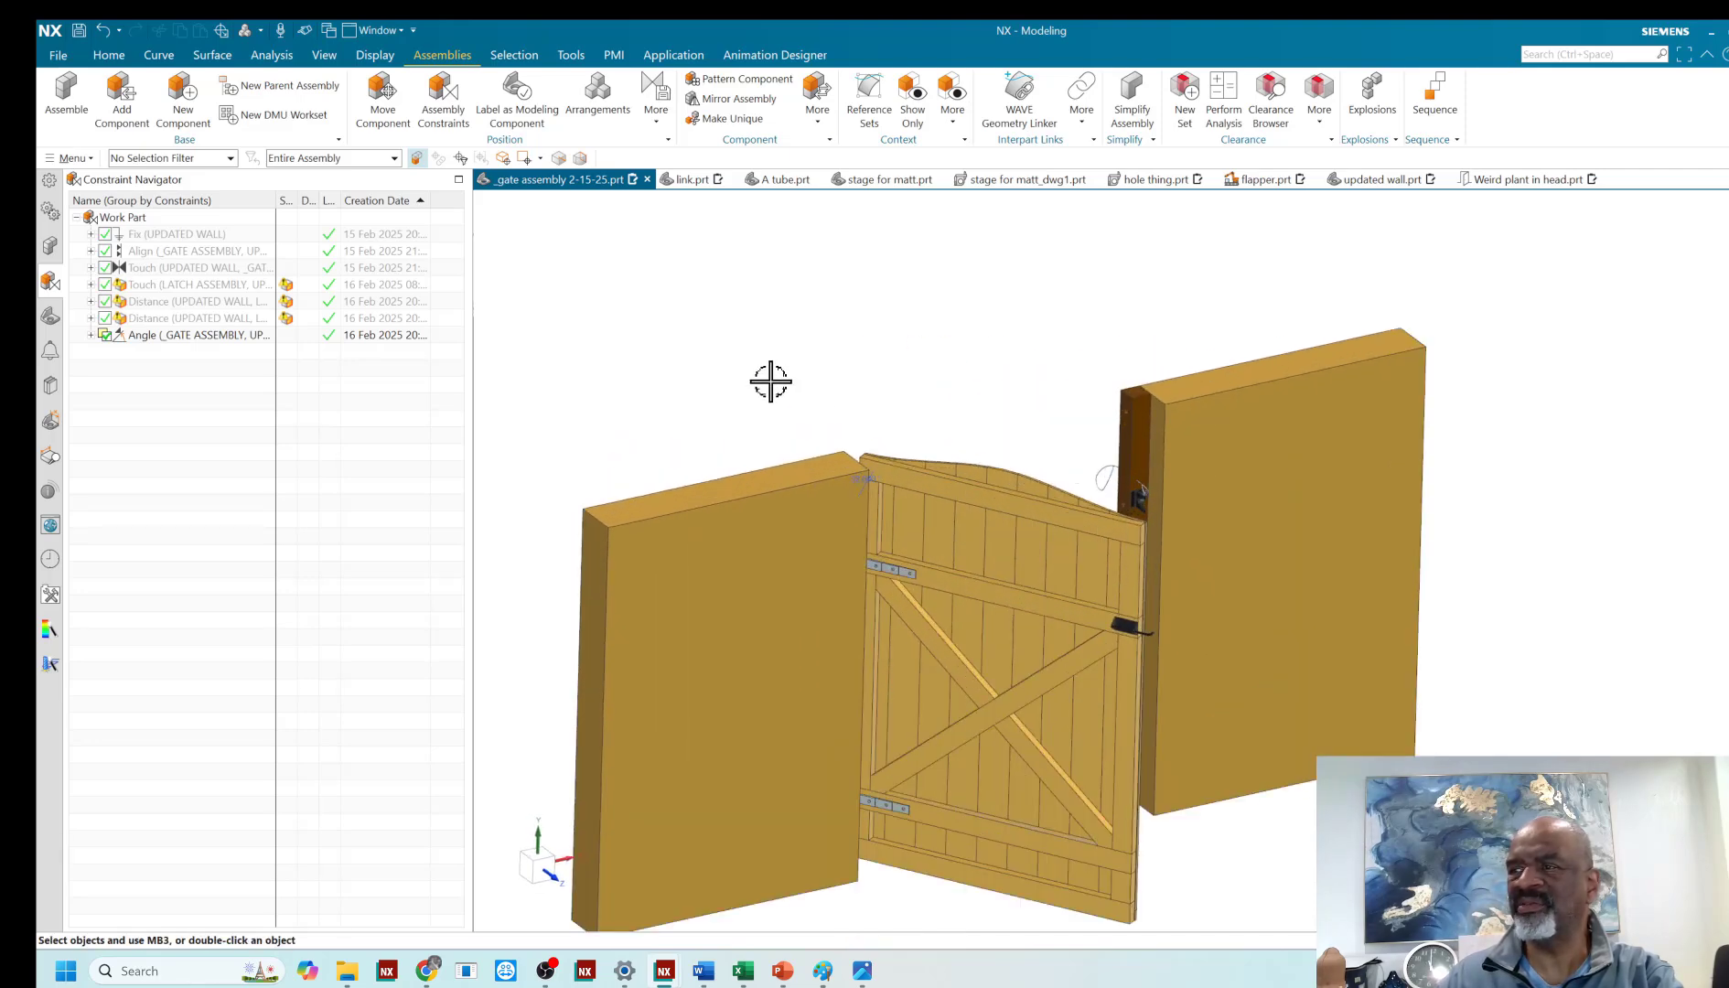
{"action": "left_click", "coordinate": [50, 212]}
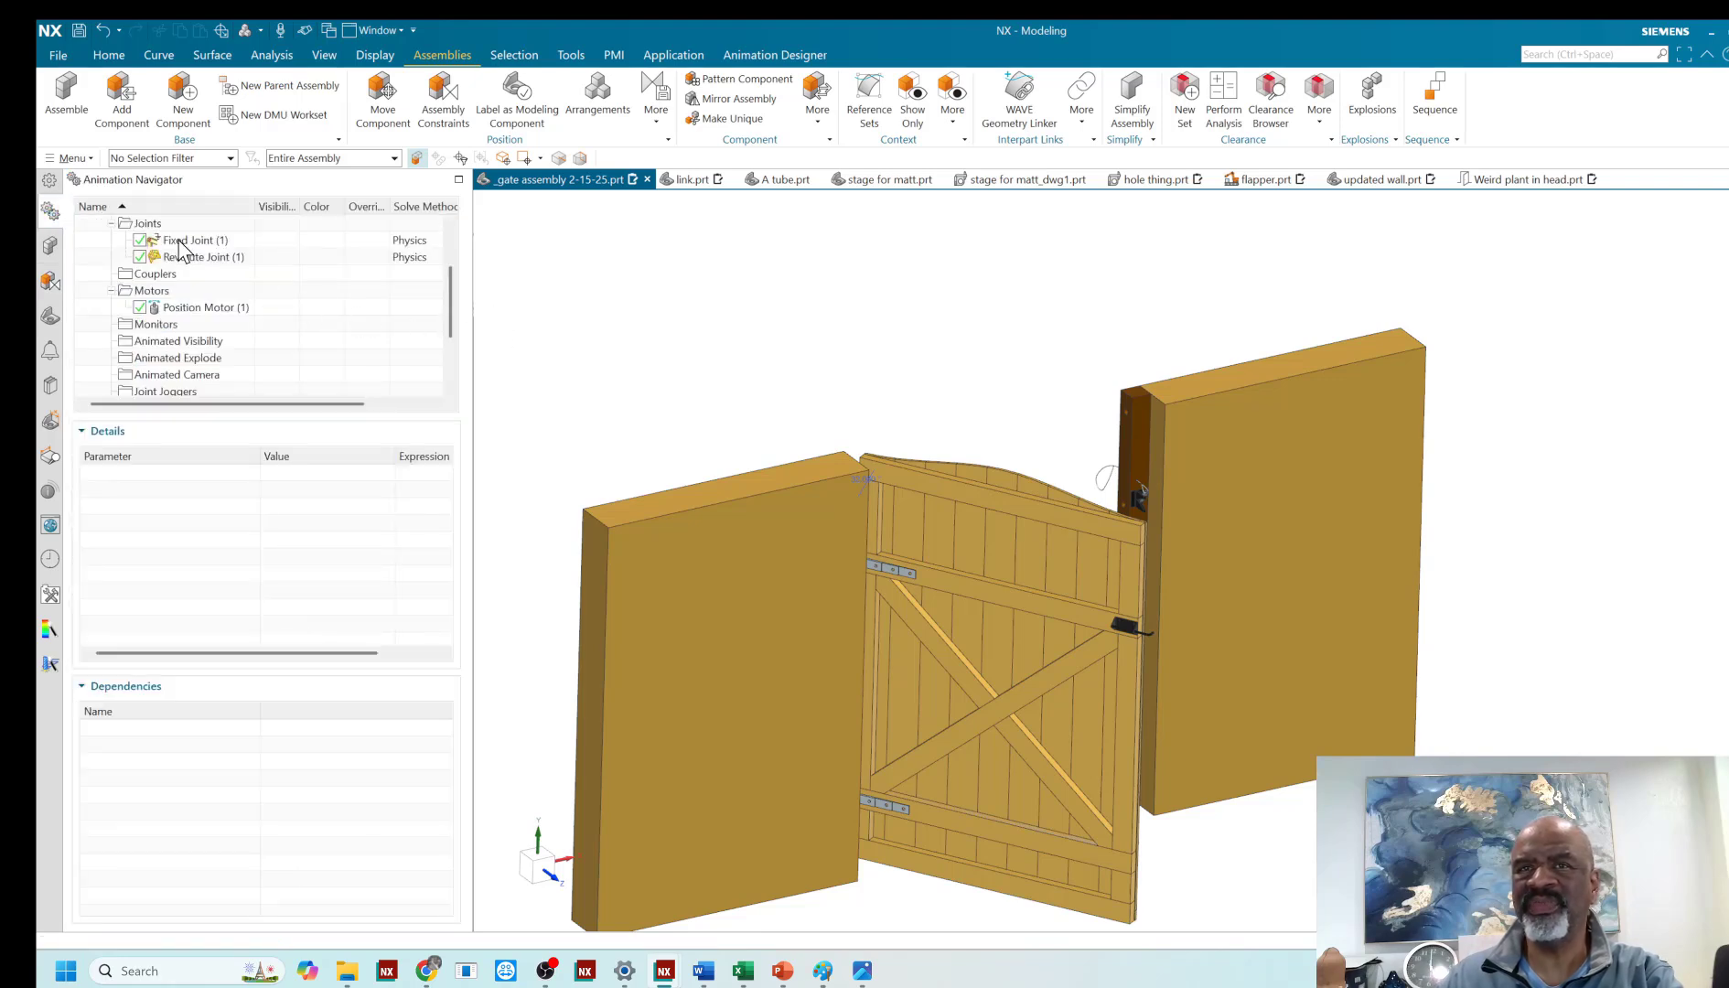
{"action": "scroll", "coordinate": [448, 306], "scroll_direction": "up", "scroll_amount": 2}
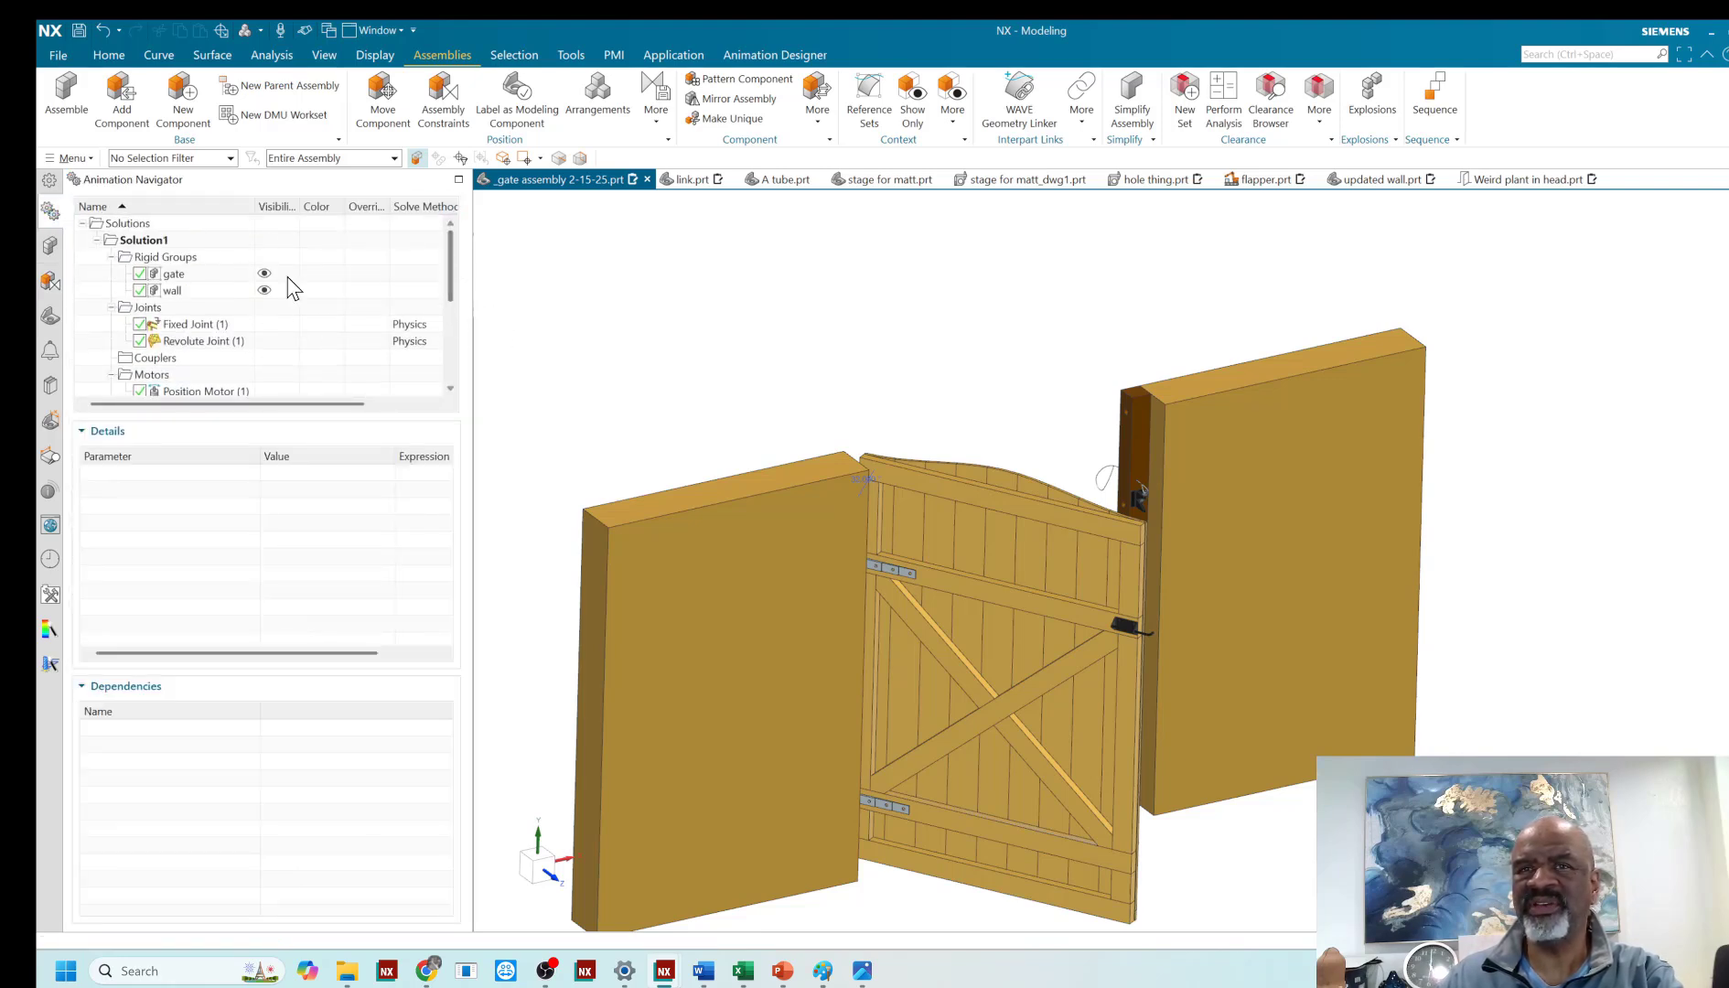
{"action": "left_click", "coordinate": [158, 243]}
{"action": "right_click", "coordinate": [159, 241]}
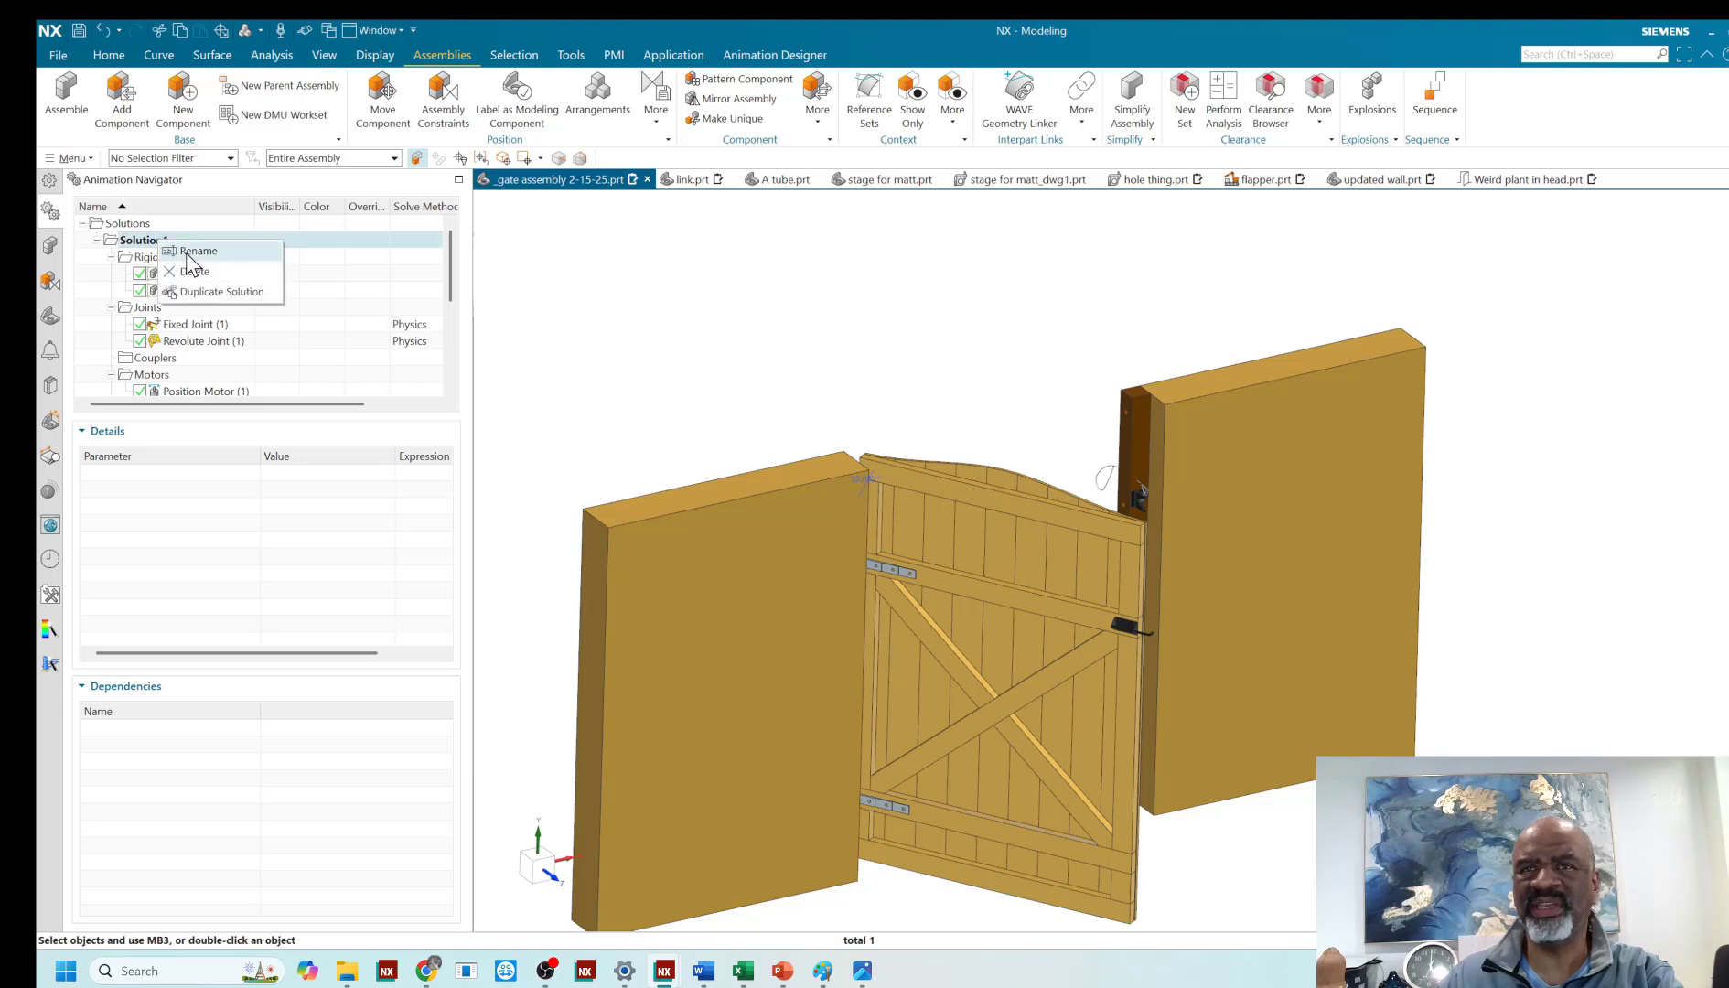
{"action": "left_click", "coordinate": [192, 273]}
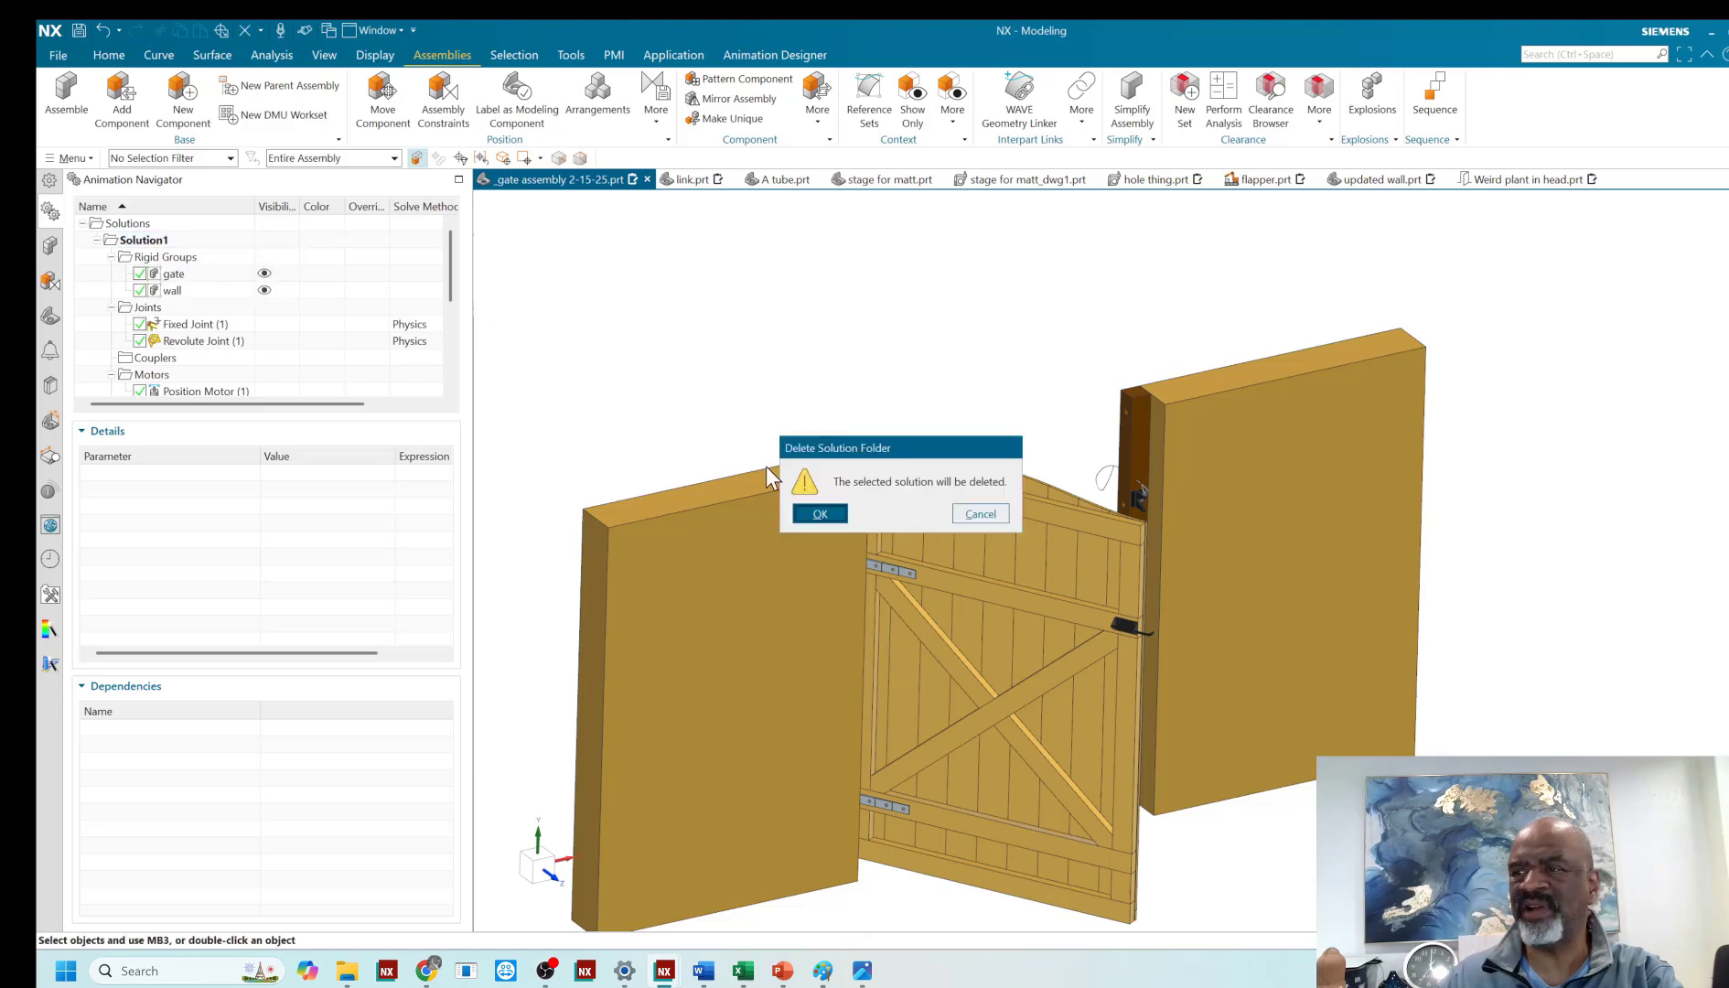
{"action": "left_click", "coordinate": [809, 510]}
- Make the default Arrangement 1 active so that the gate is closed
{"action": "middle_click_drag", "start_coordinate": [807, 494], "coordinate": [755, 388]}
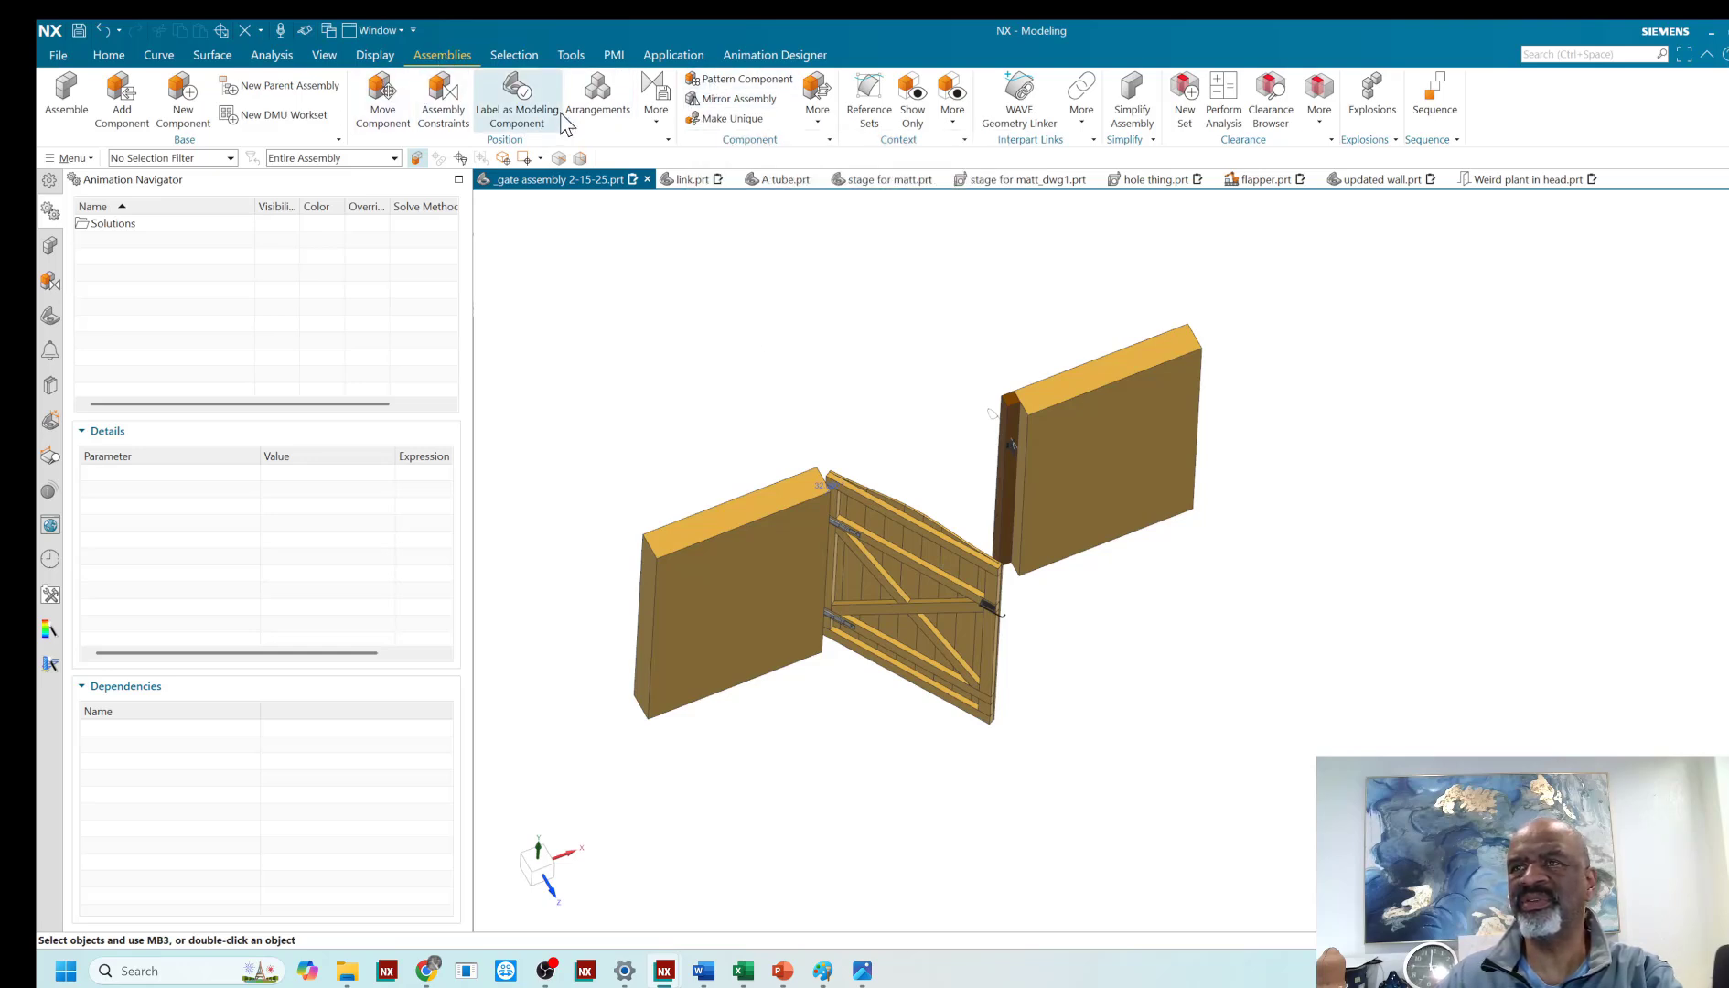
{"action": "left_click", "coordinate": [599, 108]}
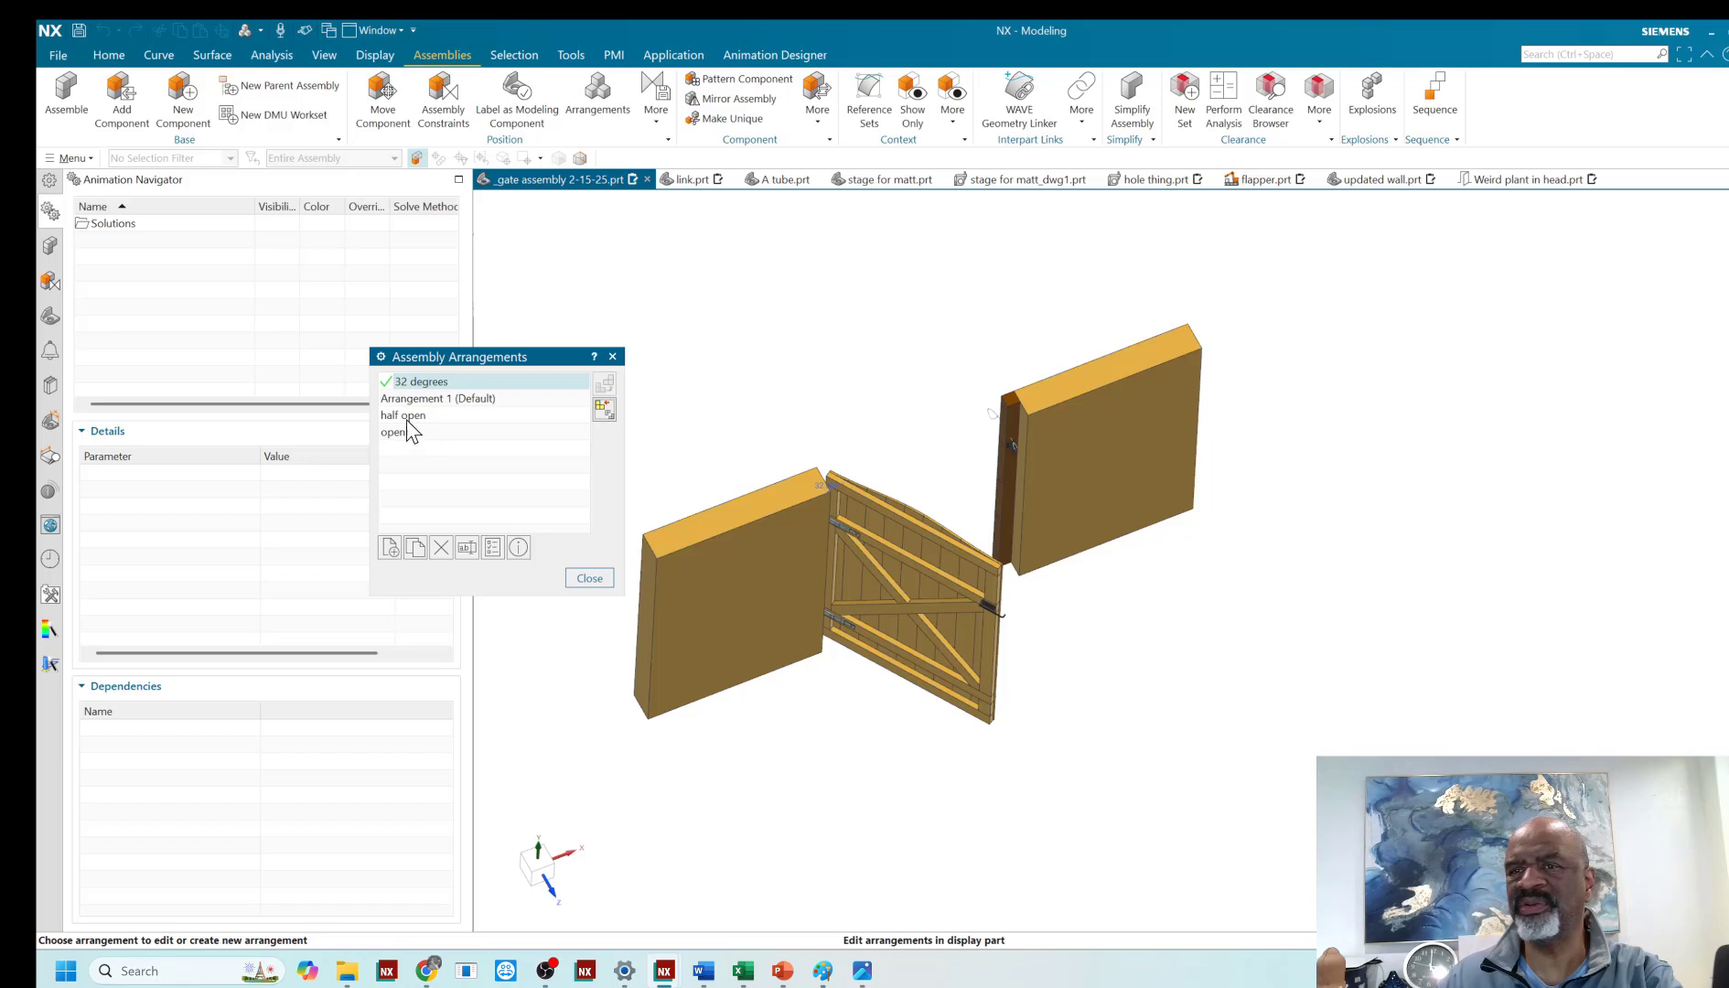
{"action": "double_click", "coordinate": [427, 400]}
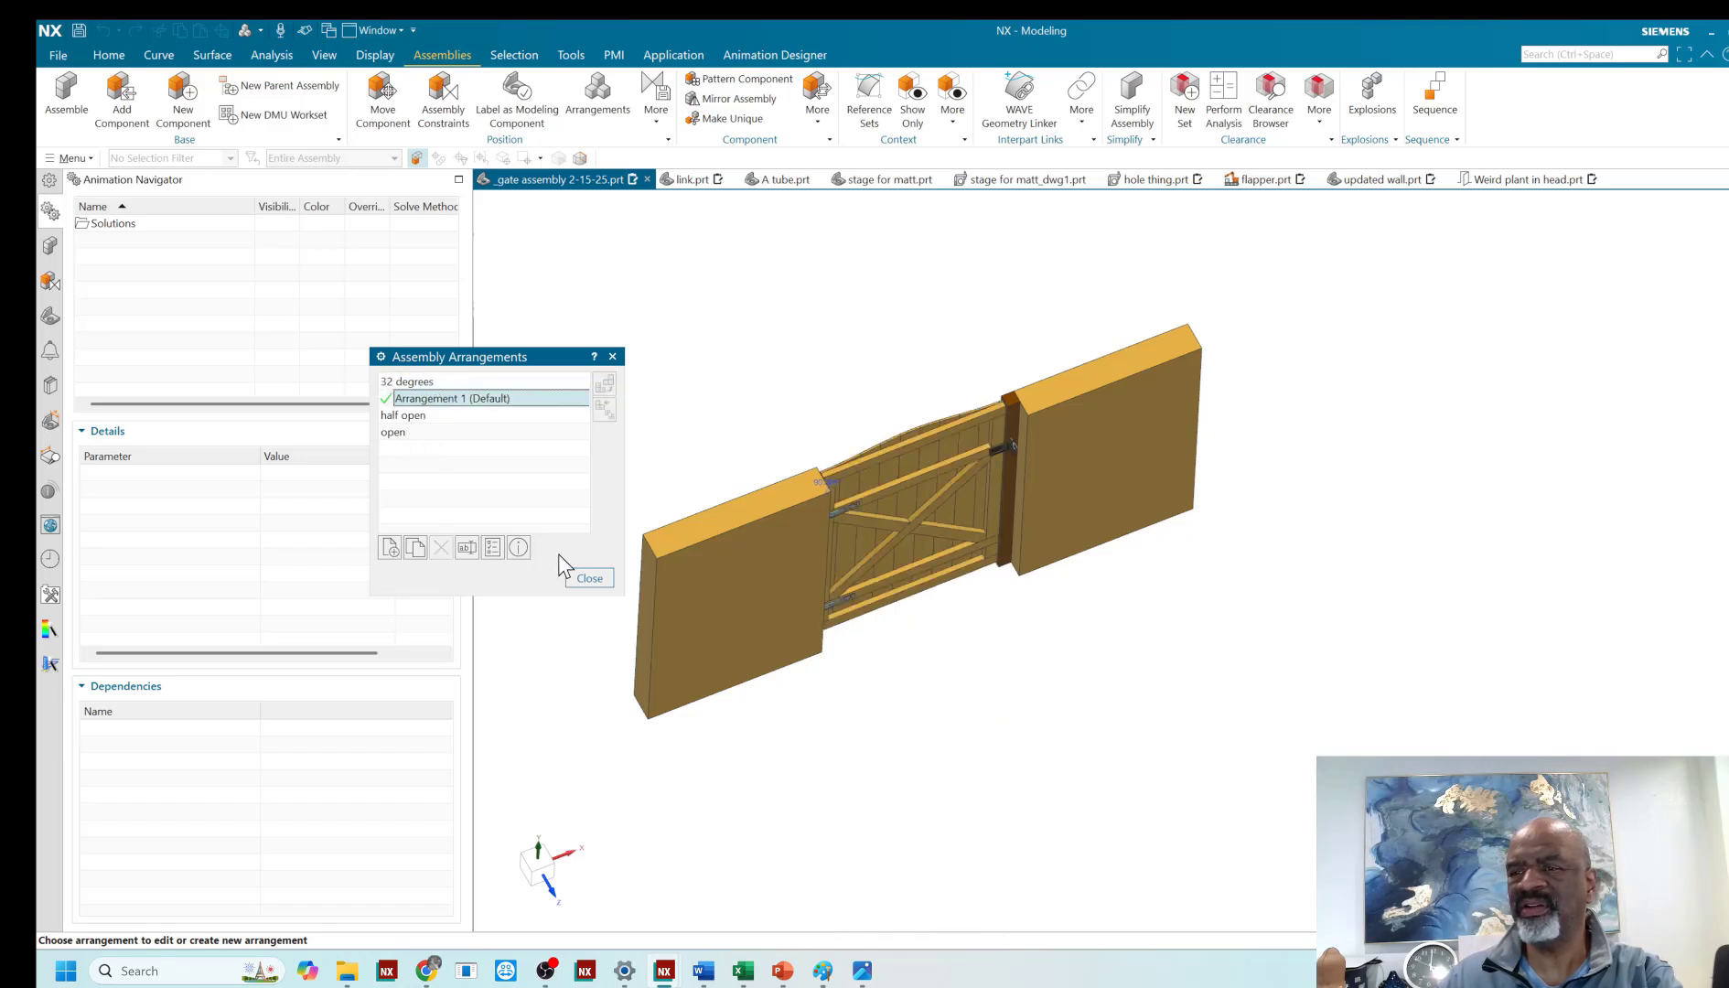
{"action": "left_click", "coordinate": [588, 579]}
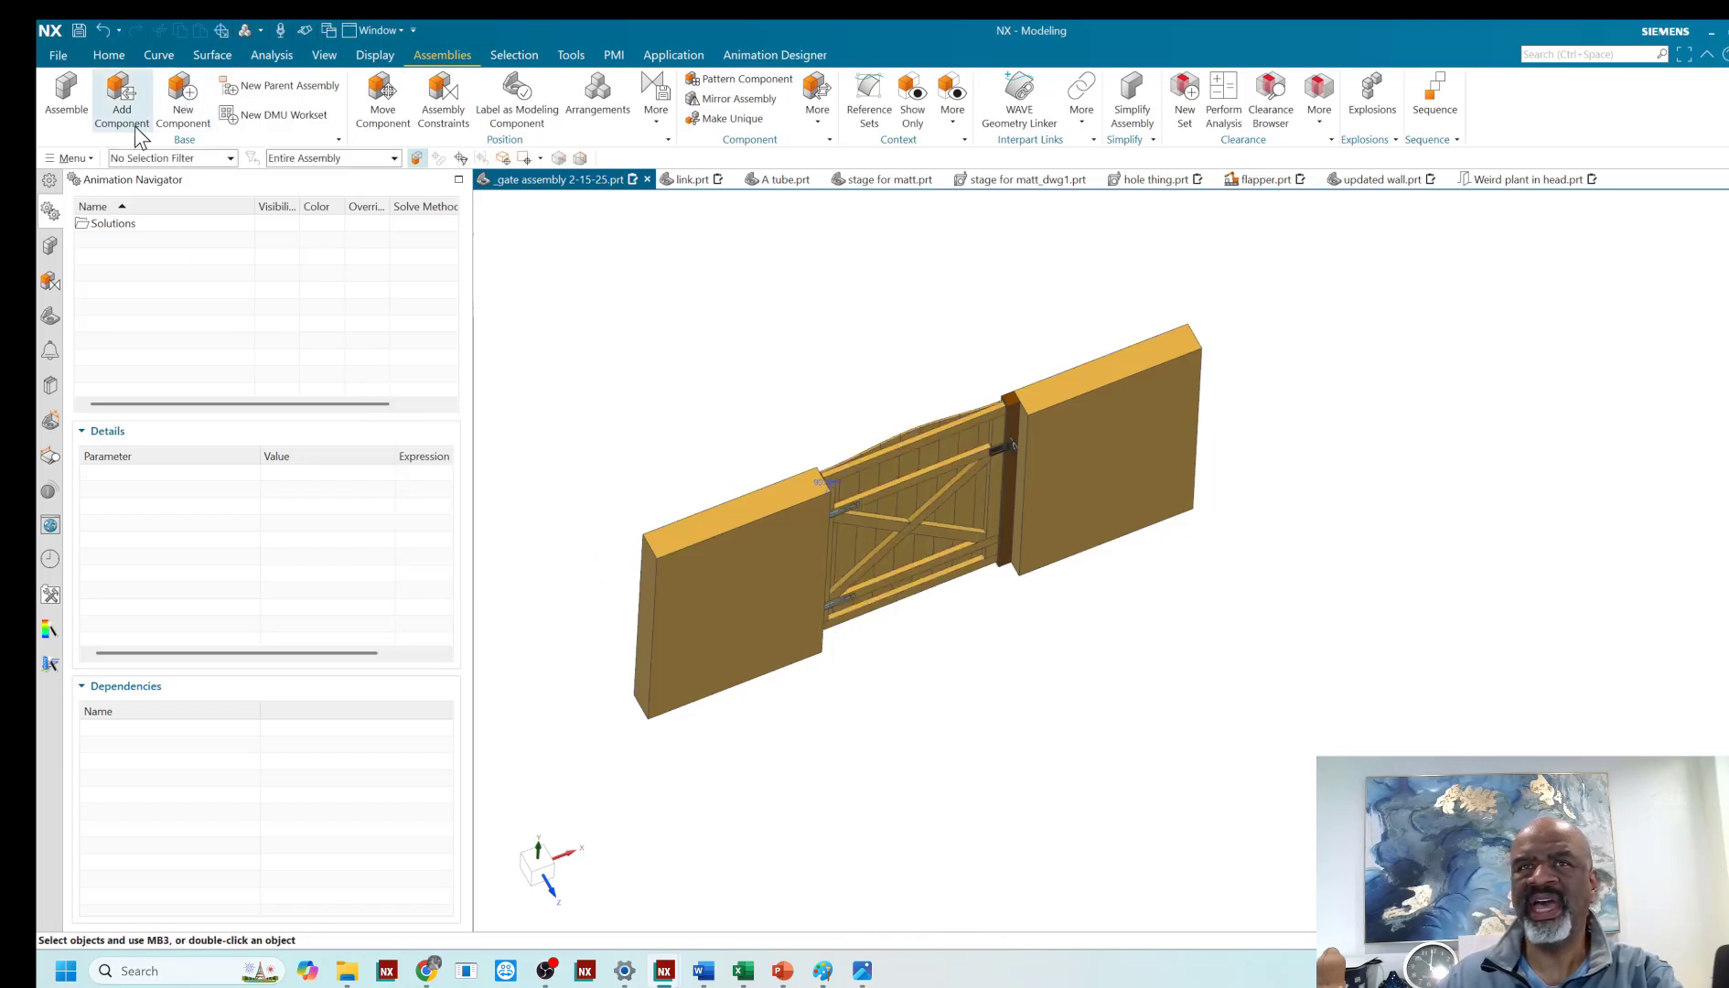
- Switch the Animation Designer toolbox application off and back on
{"action": "left_click", "coordinate": [50, 181]}
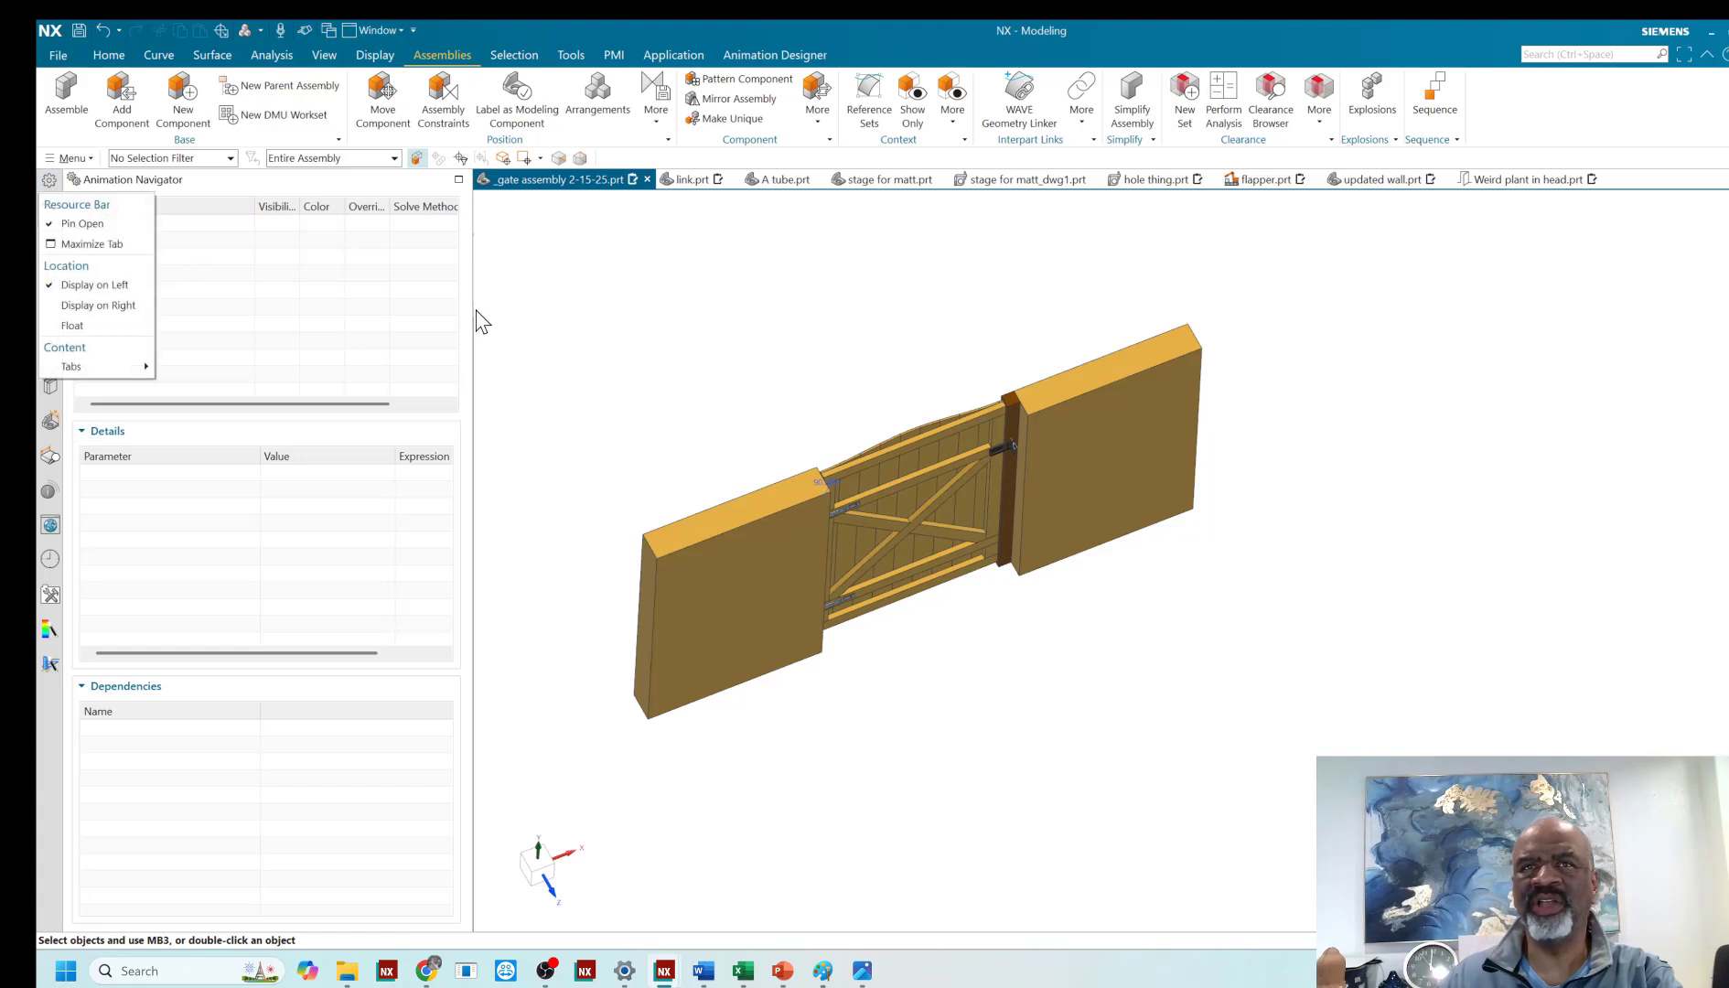
{"action": "left_click", "coordinate": [524, 227]}
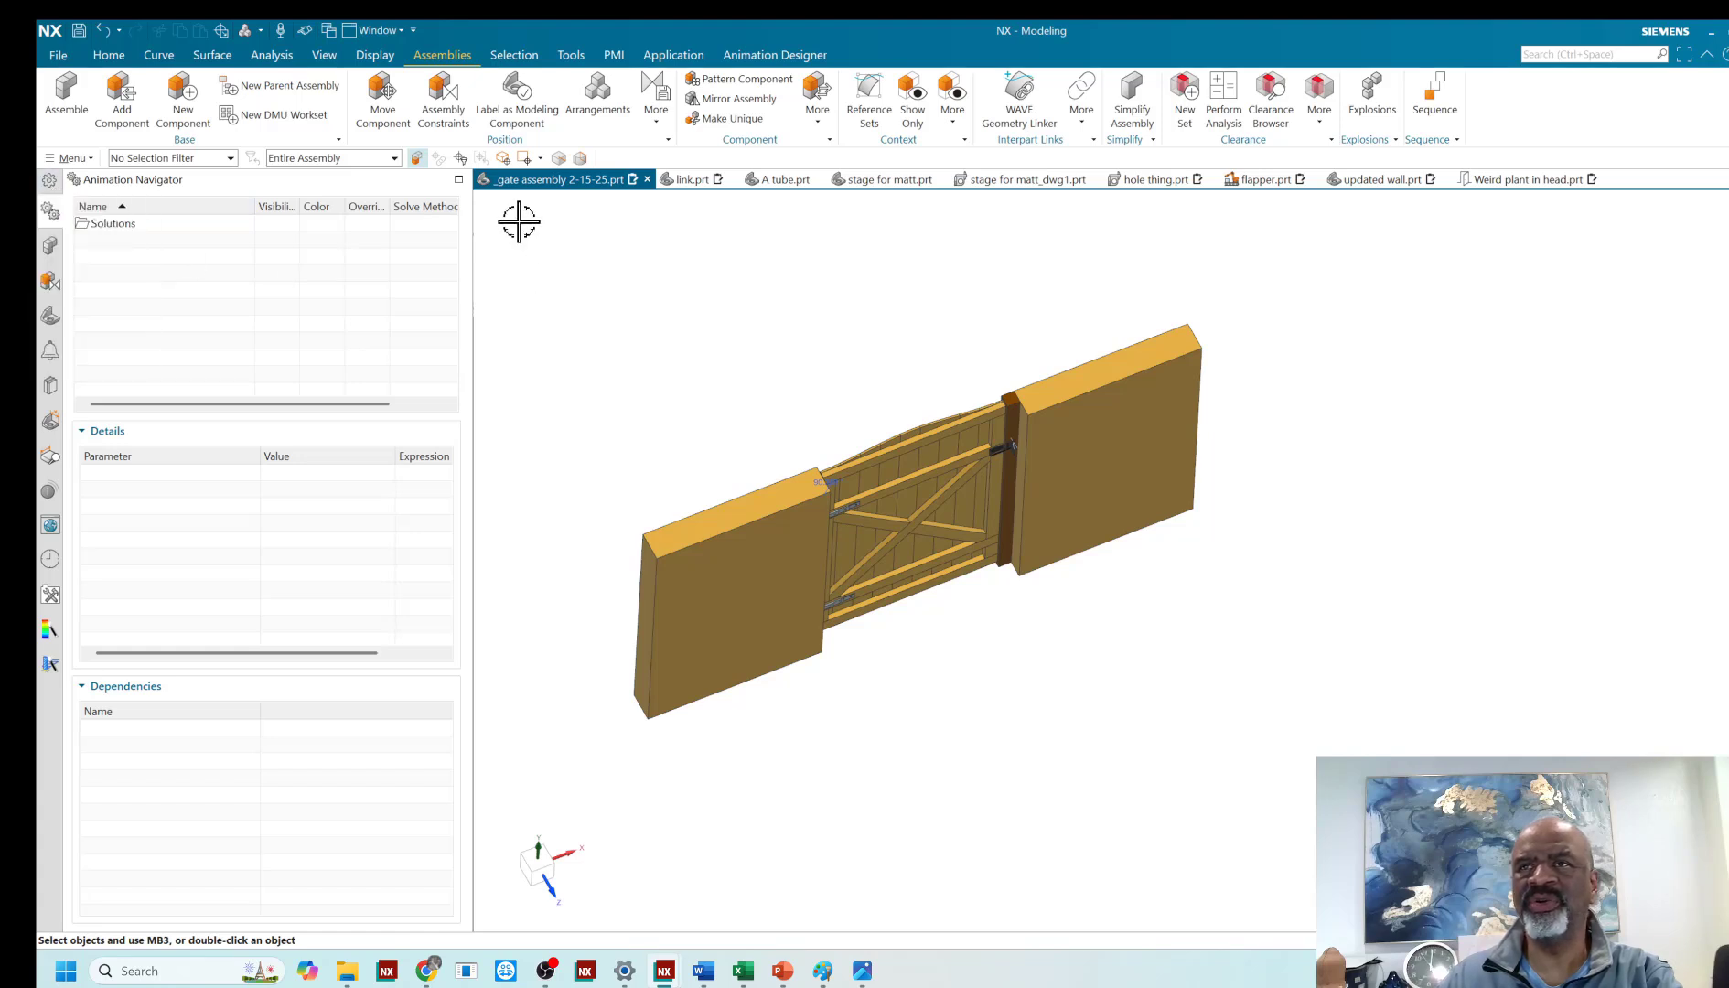
{"action": "left_click", "coordinate": [671, 57]}
{"action": "left_click", "coordinate": [229, 115]}
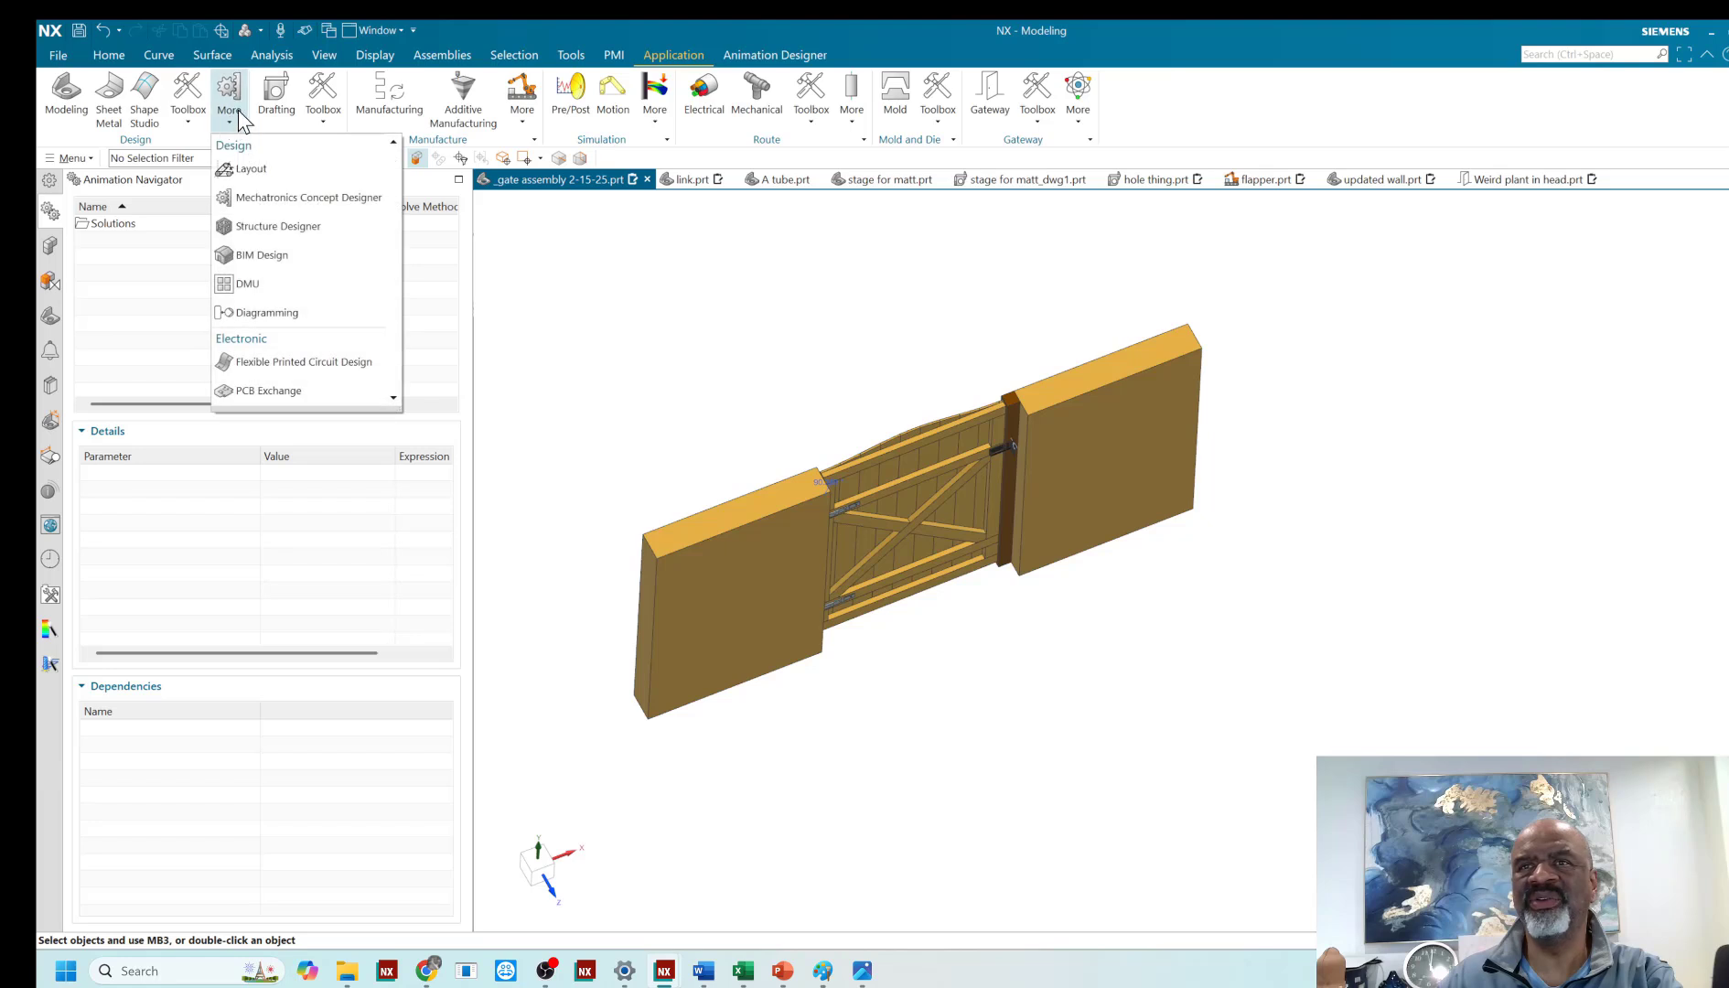
{"action": "left_click", "coordinate": [188, 111]}
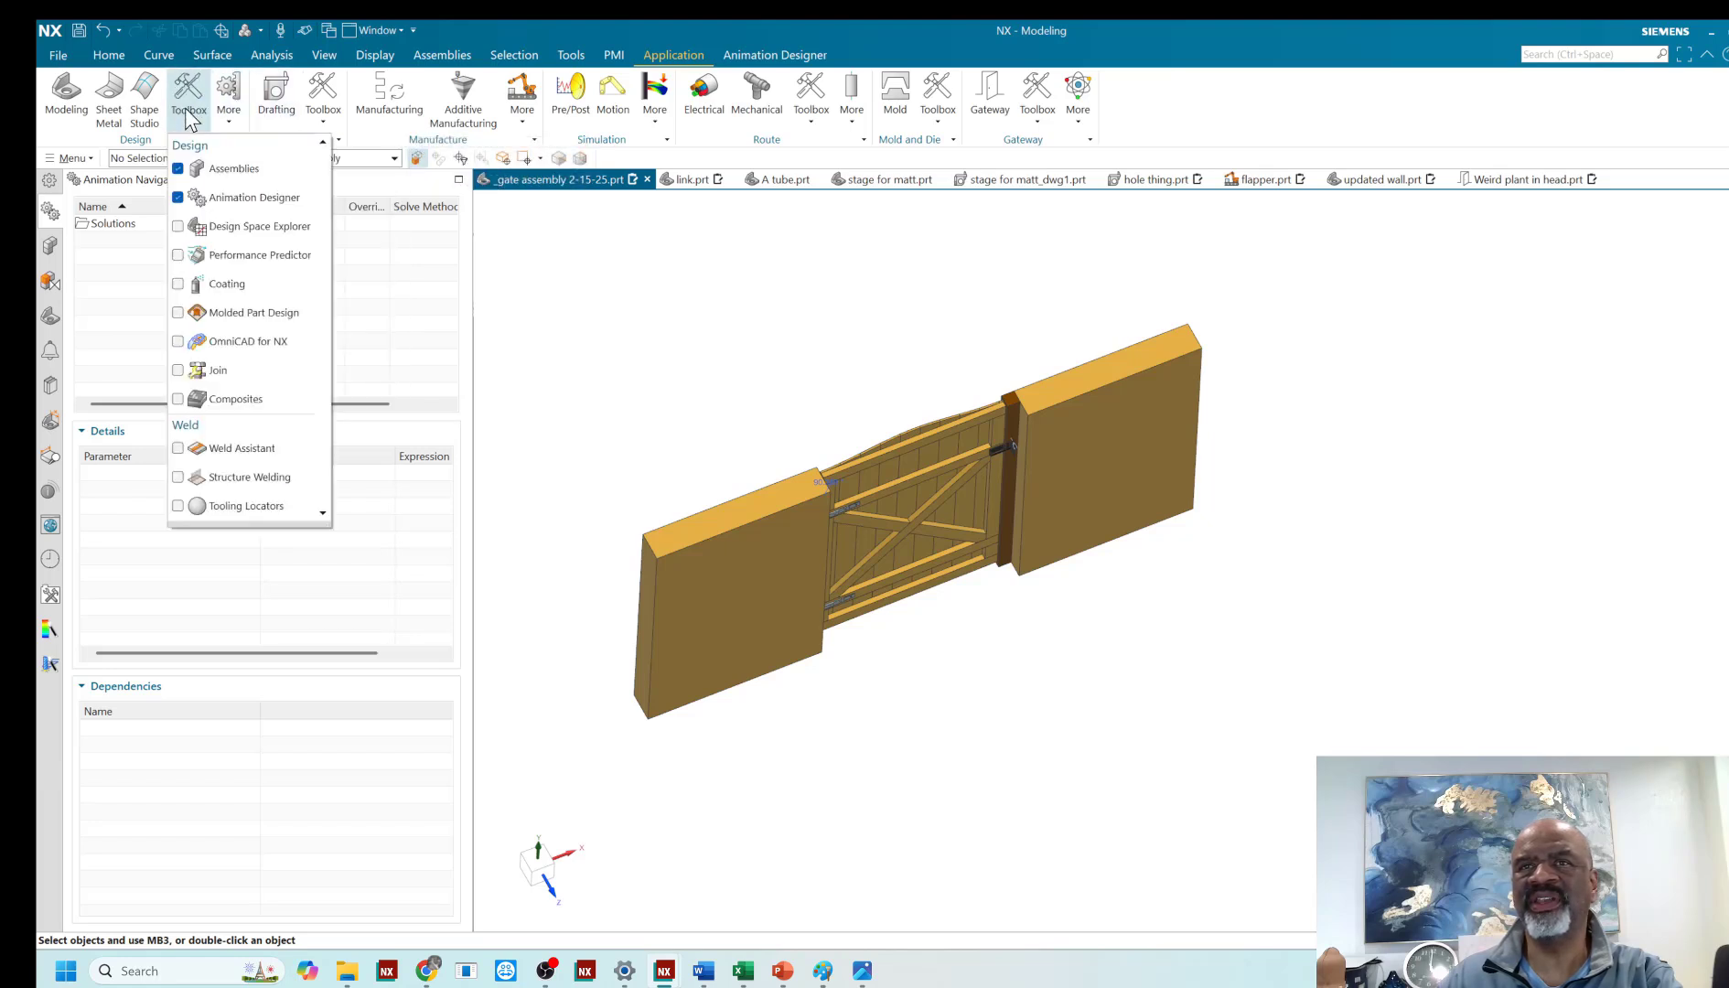
{"action": "left_click", "coordinate": [201, 195]}
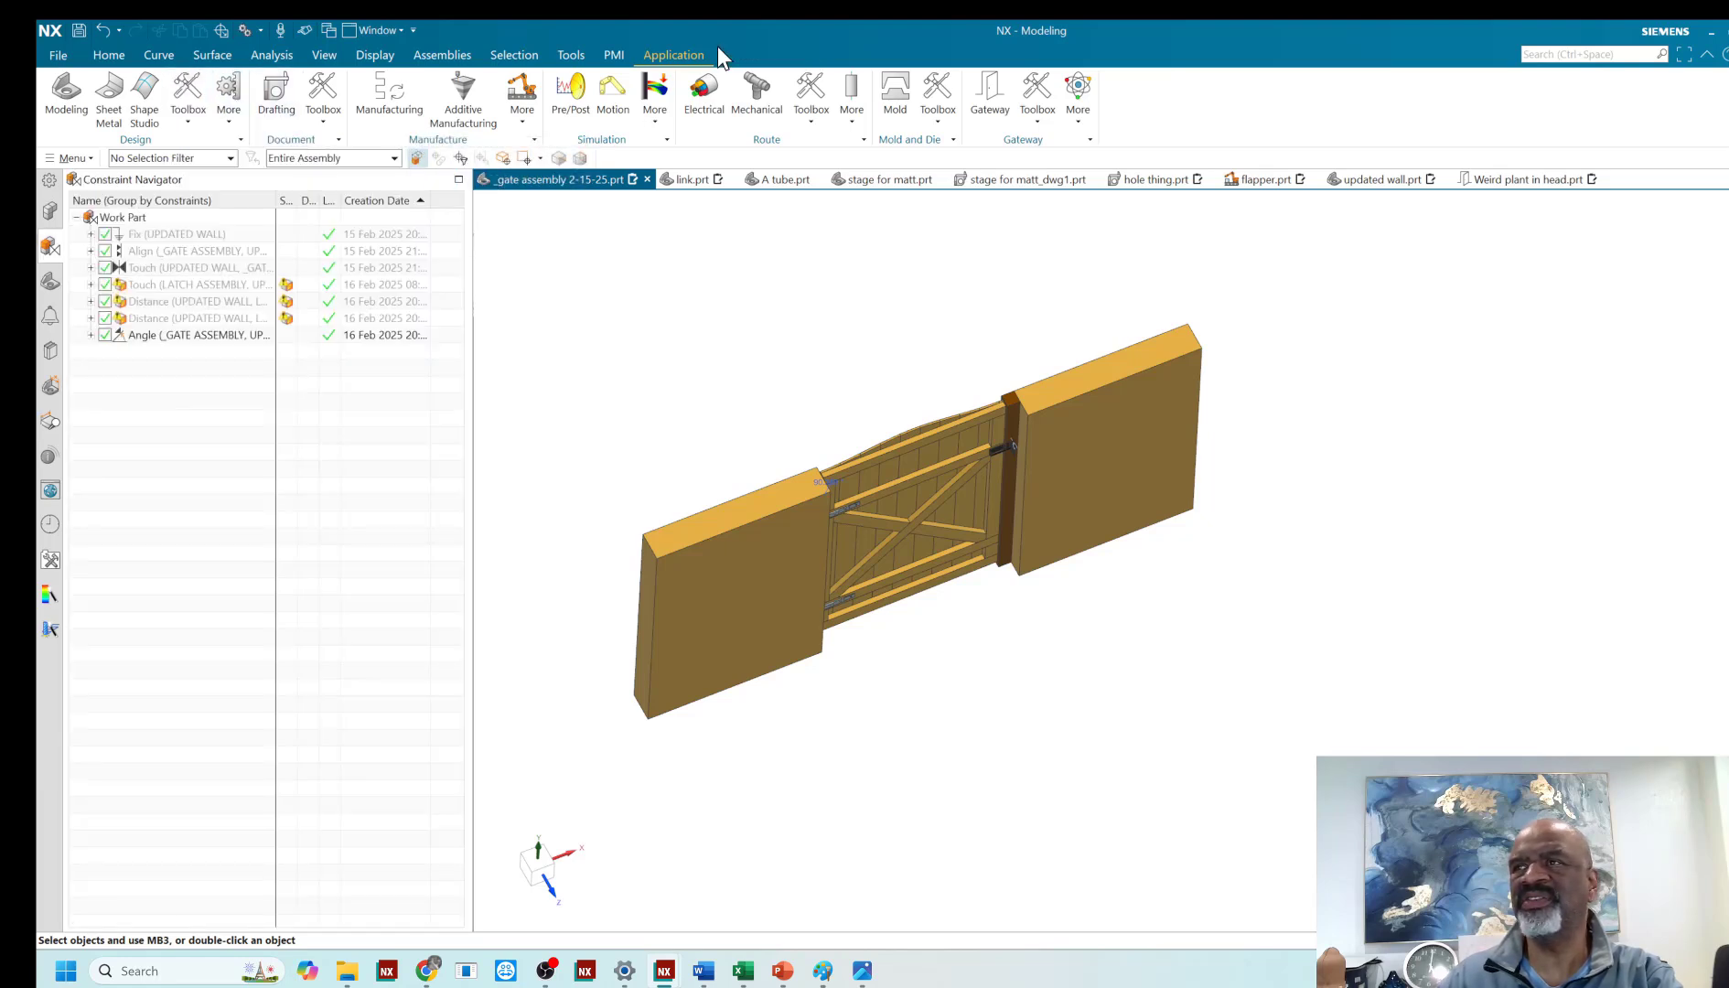
{"action": "left_click", "coordinate": [198, 124]}
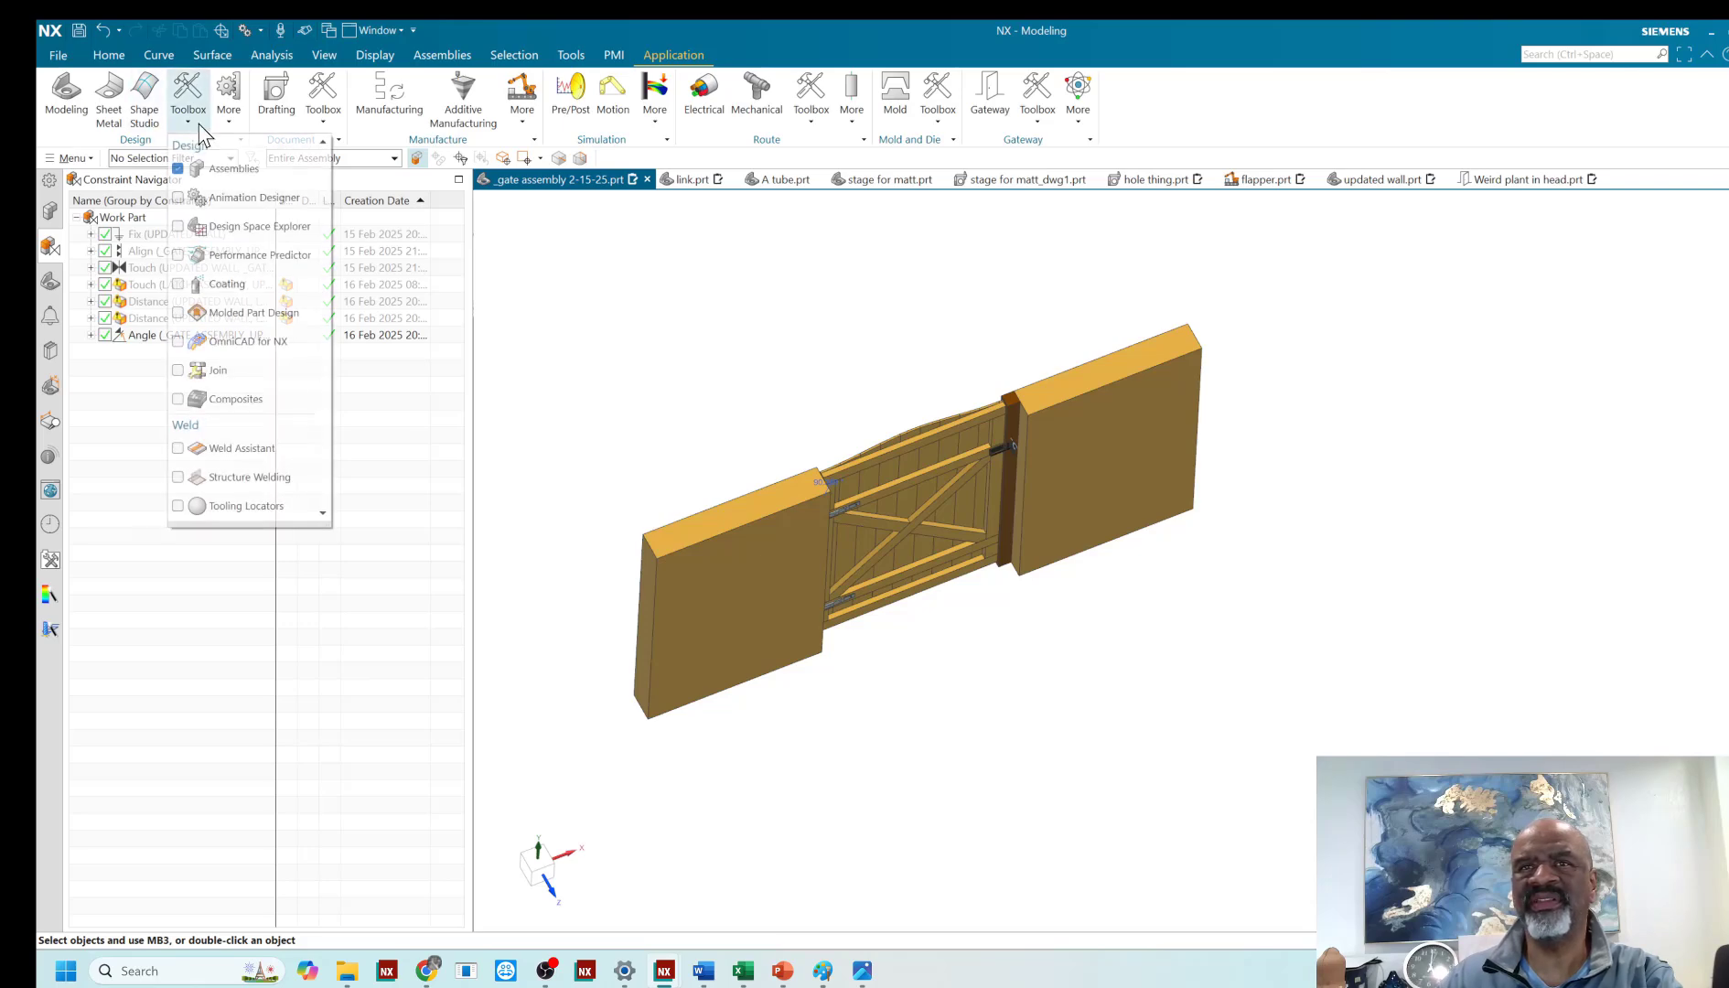
{"action": "left_click", "coordinate": [200, 200]}
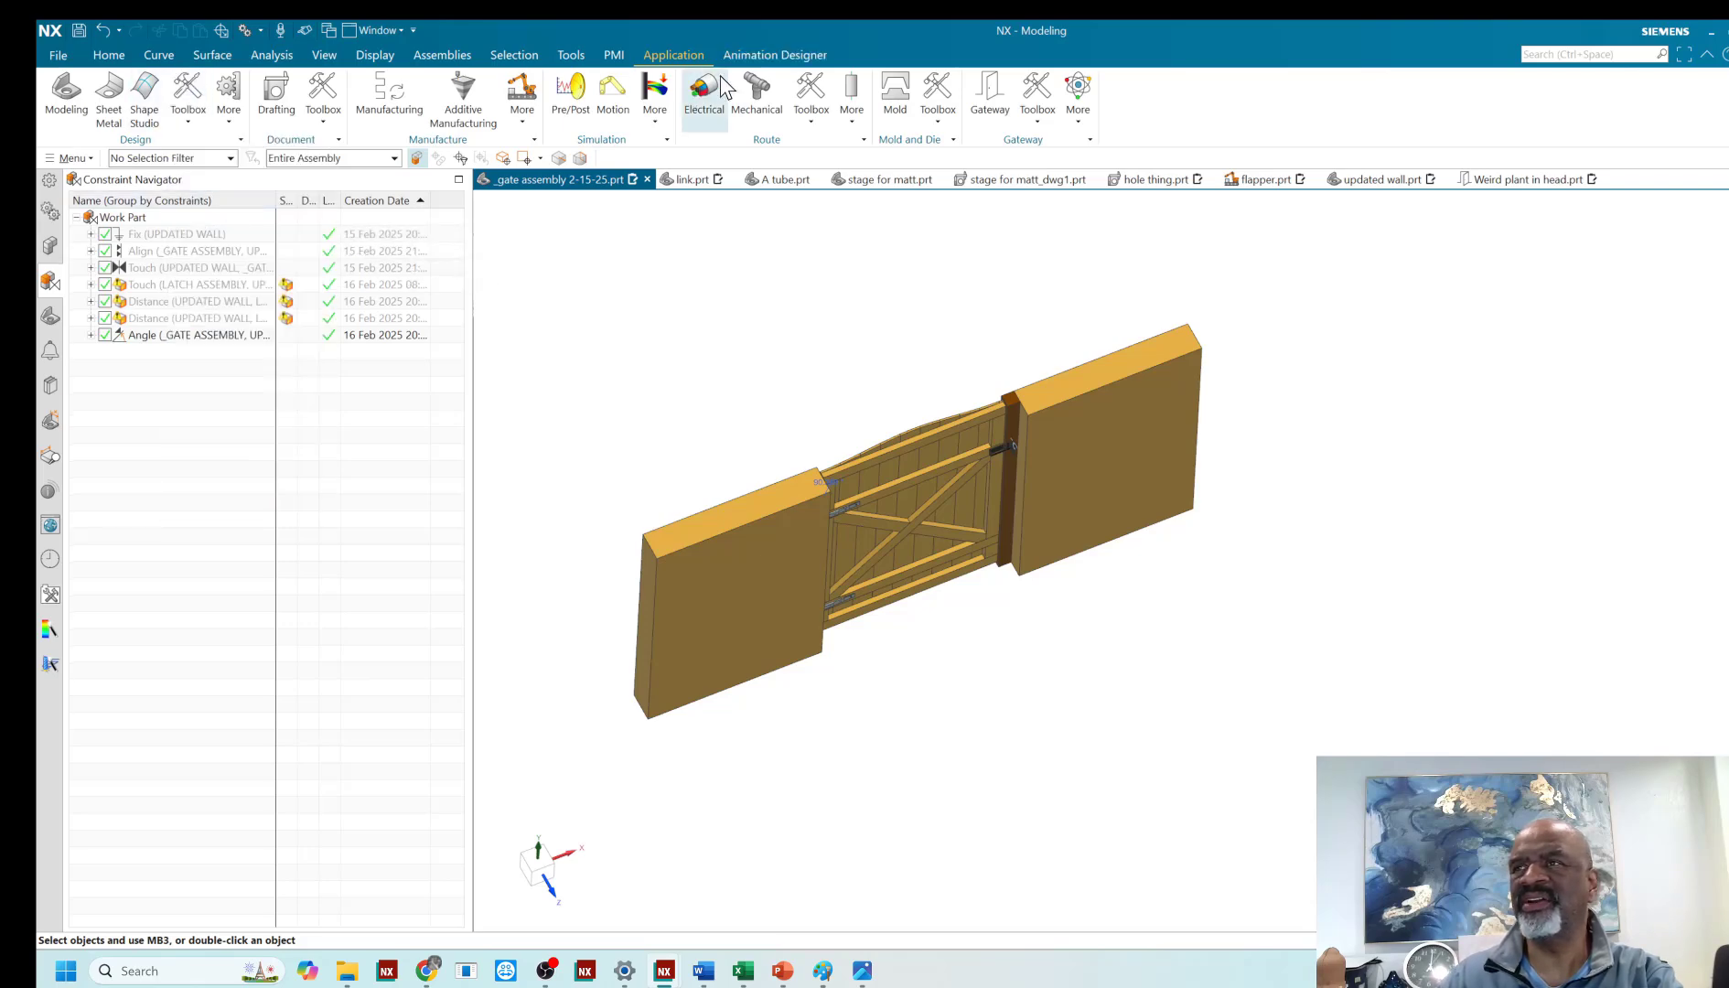
- Bring up the Animation Designer tools and keep the ribbon expanded
{"action": "left_click", "coordinate": [761, 56]}
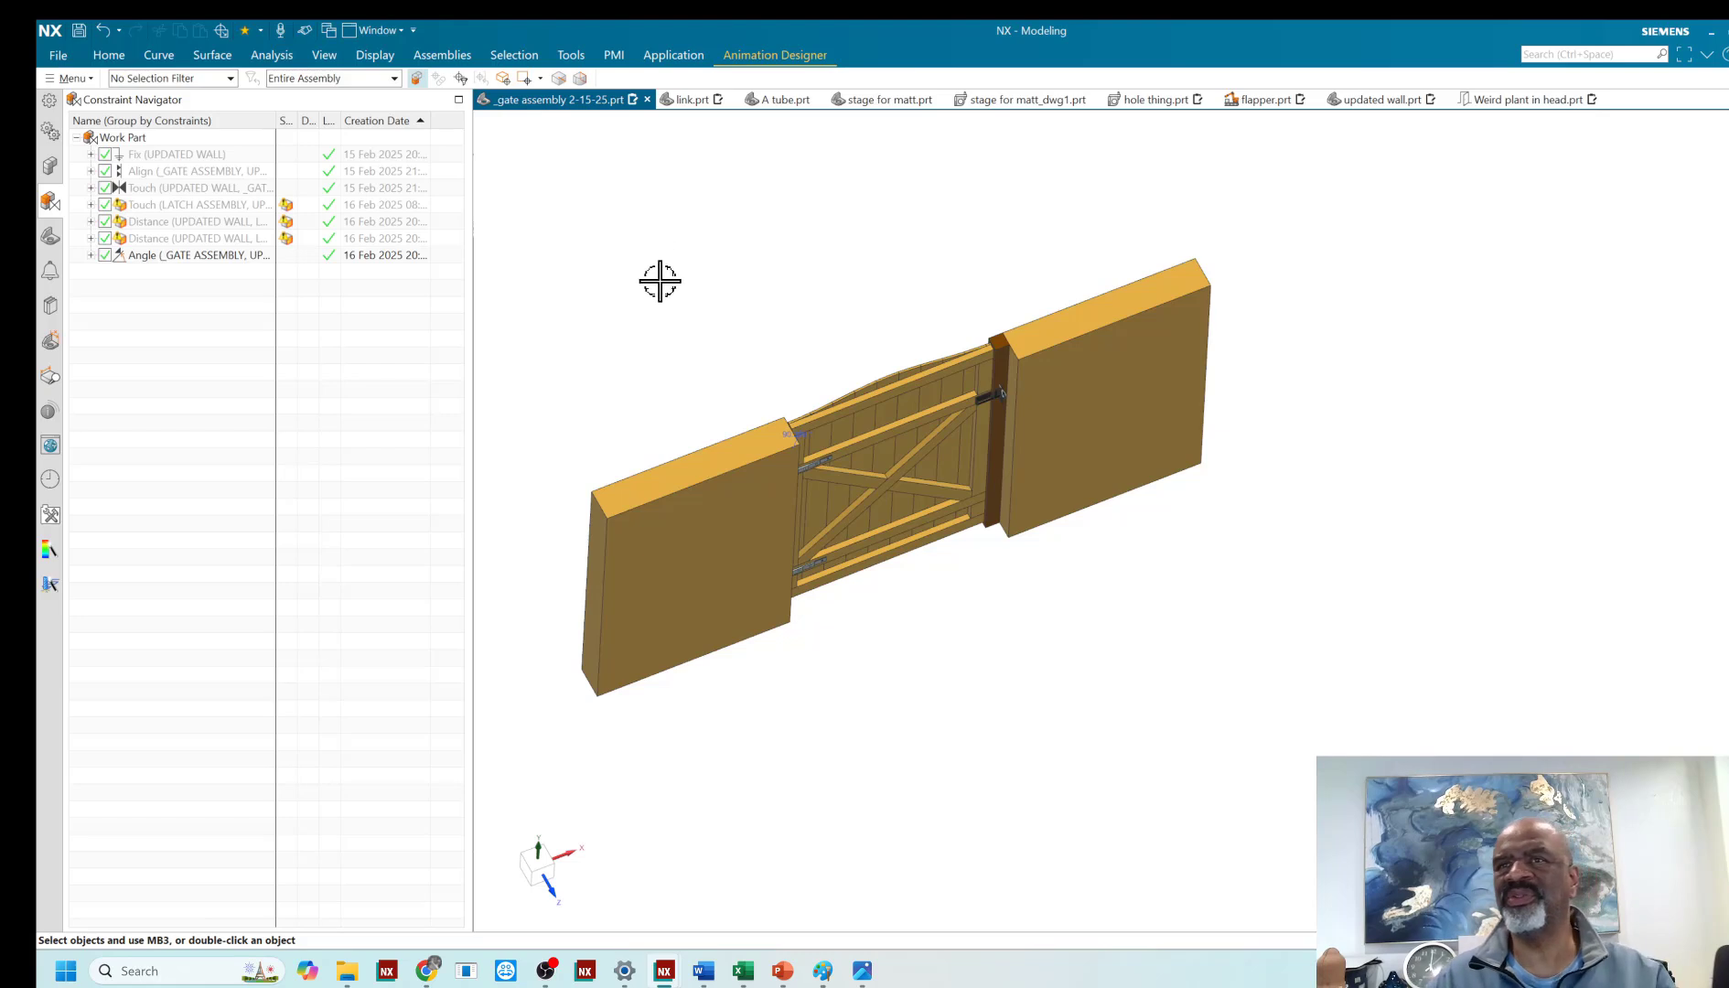
{"action": "middle_click_drag", "start_coordinate": [665, 288], "coordinate": [695, 361], "text": "shift"}
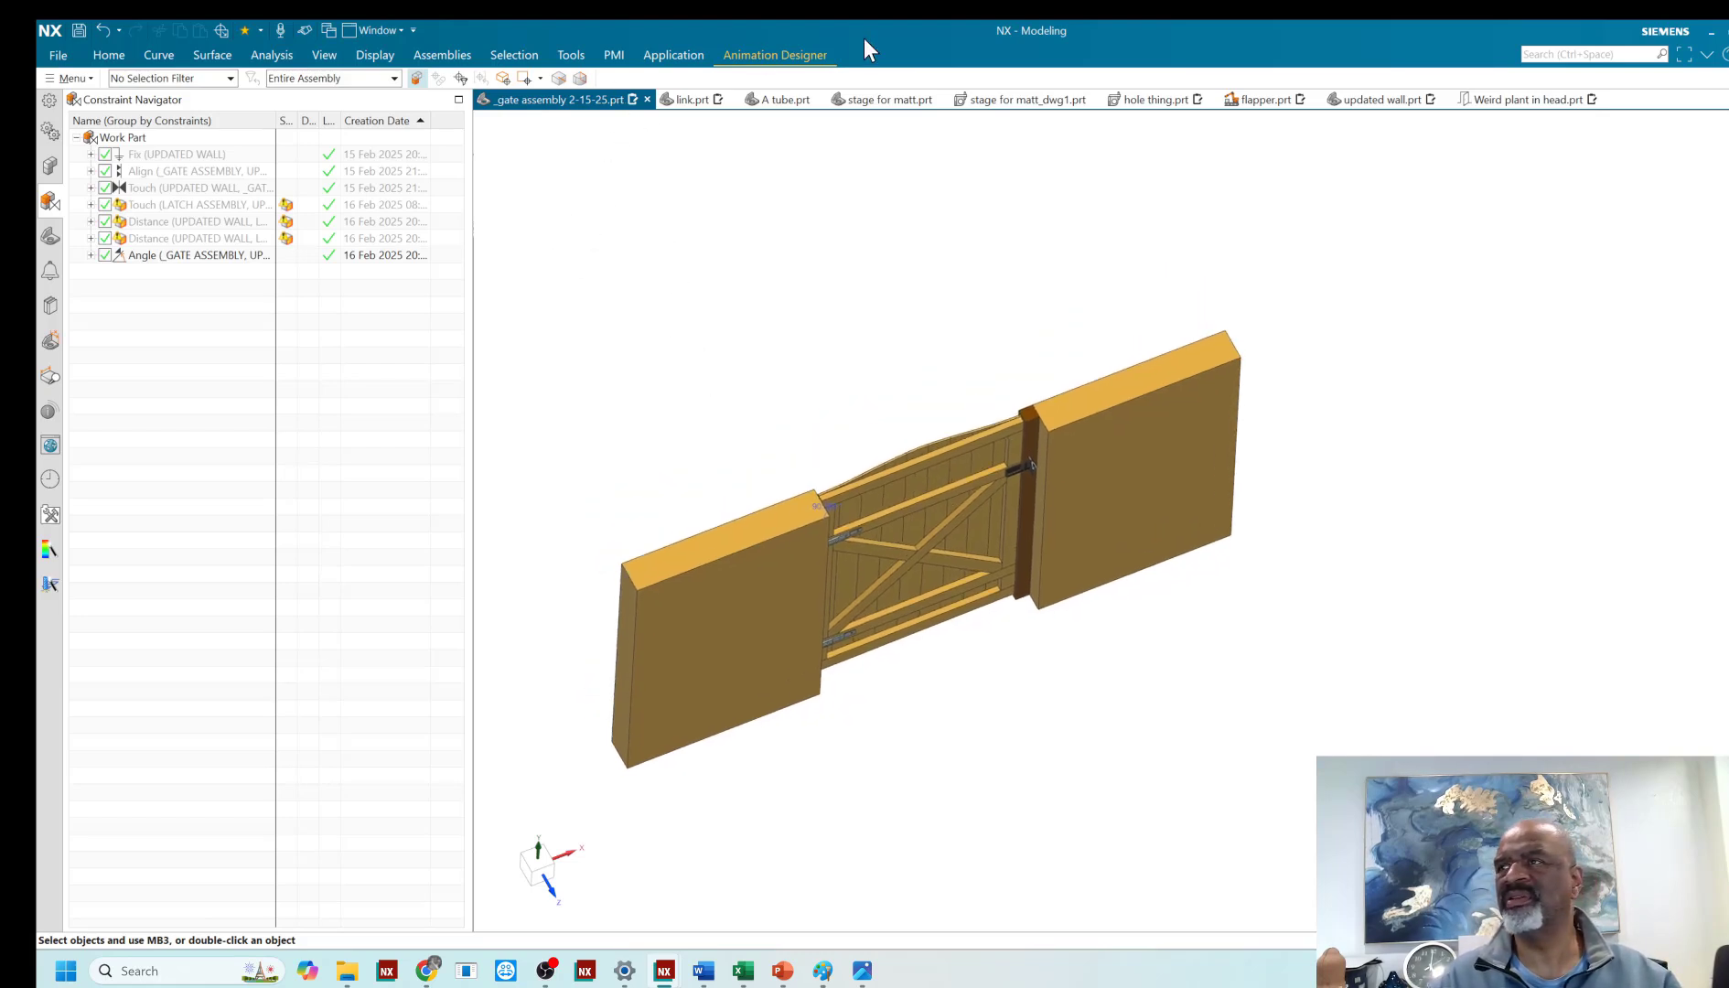
{"action": "left_click", "coordinate": [765, 58]}
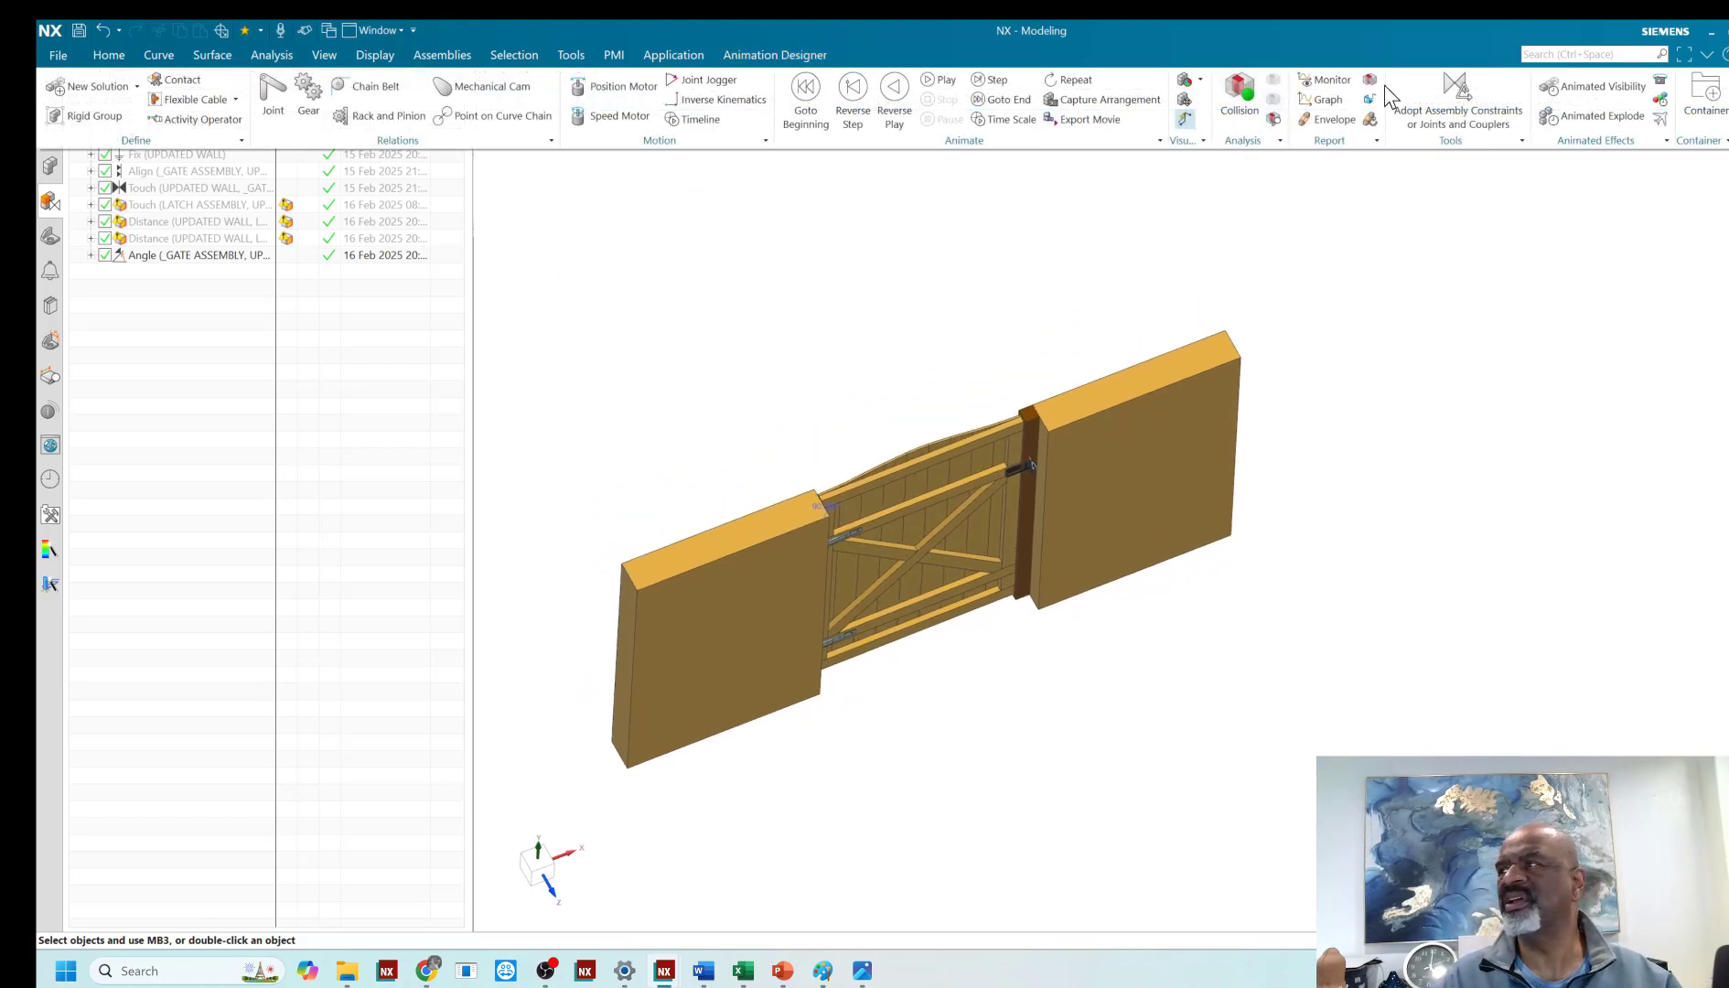
{"action": "left_click", "coordinate": [1703, 55]}
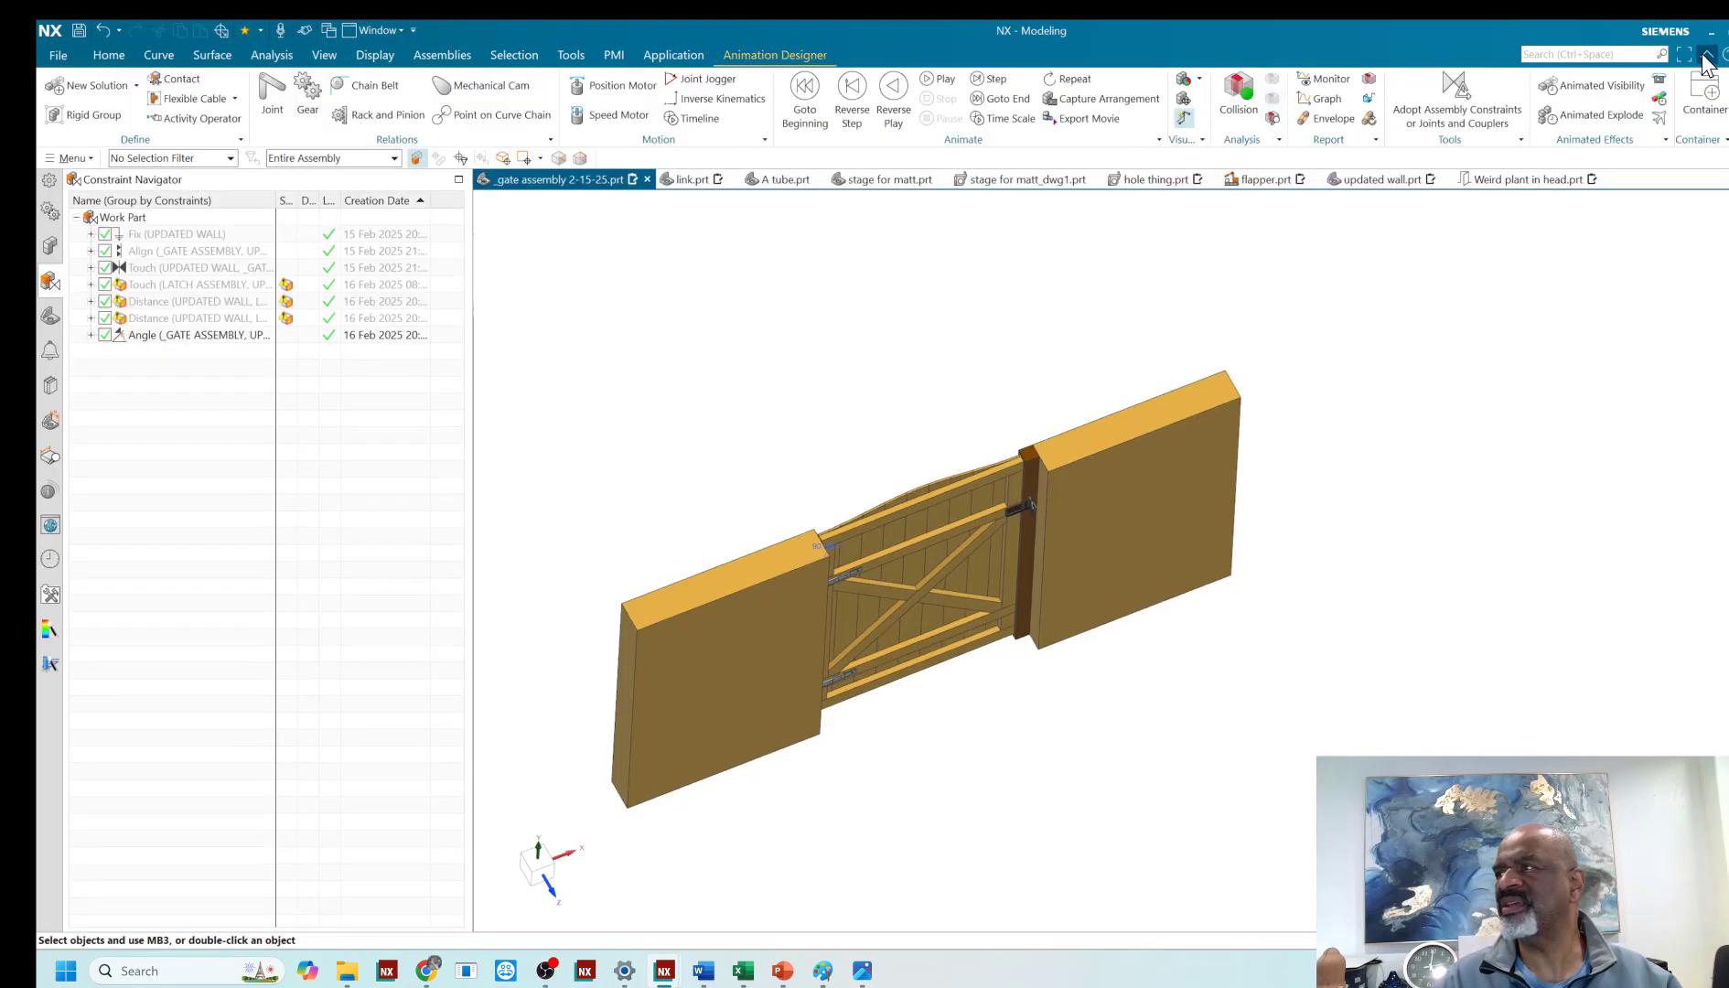
- Start a single rigid group and window-select the gate together with its hinges from a near-front view
{"action": "left_click", "coordinate": [89, 116]}
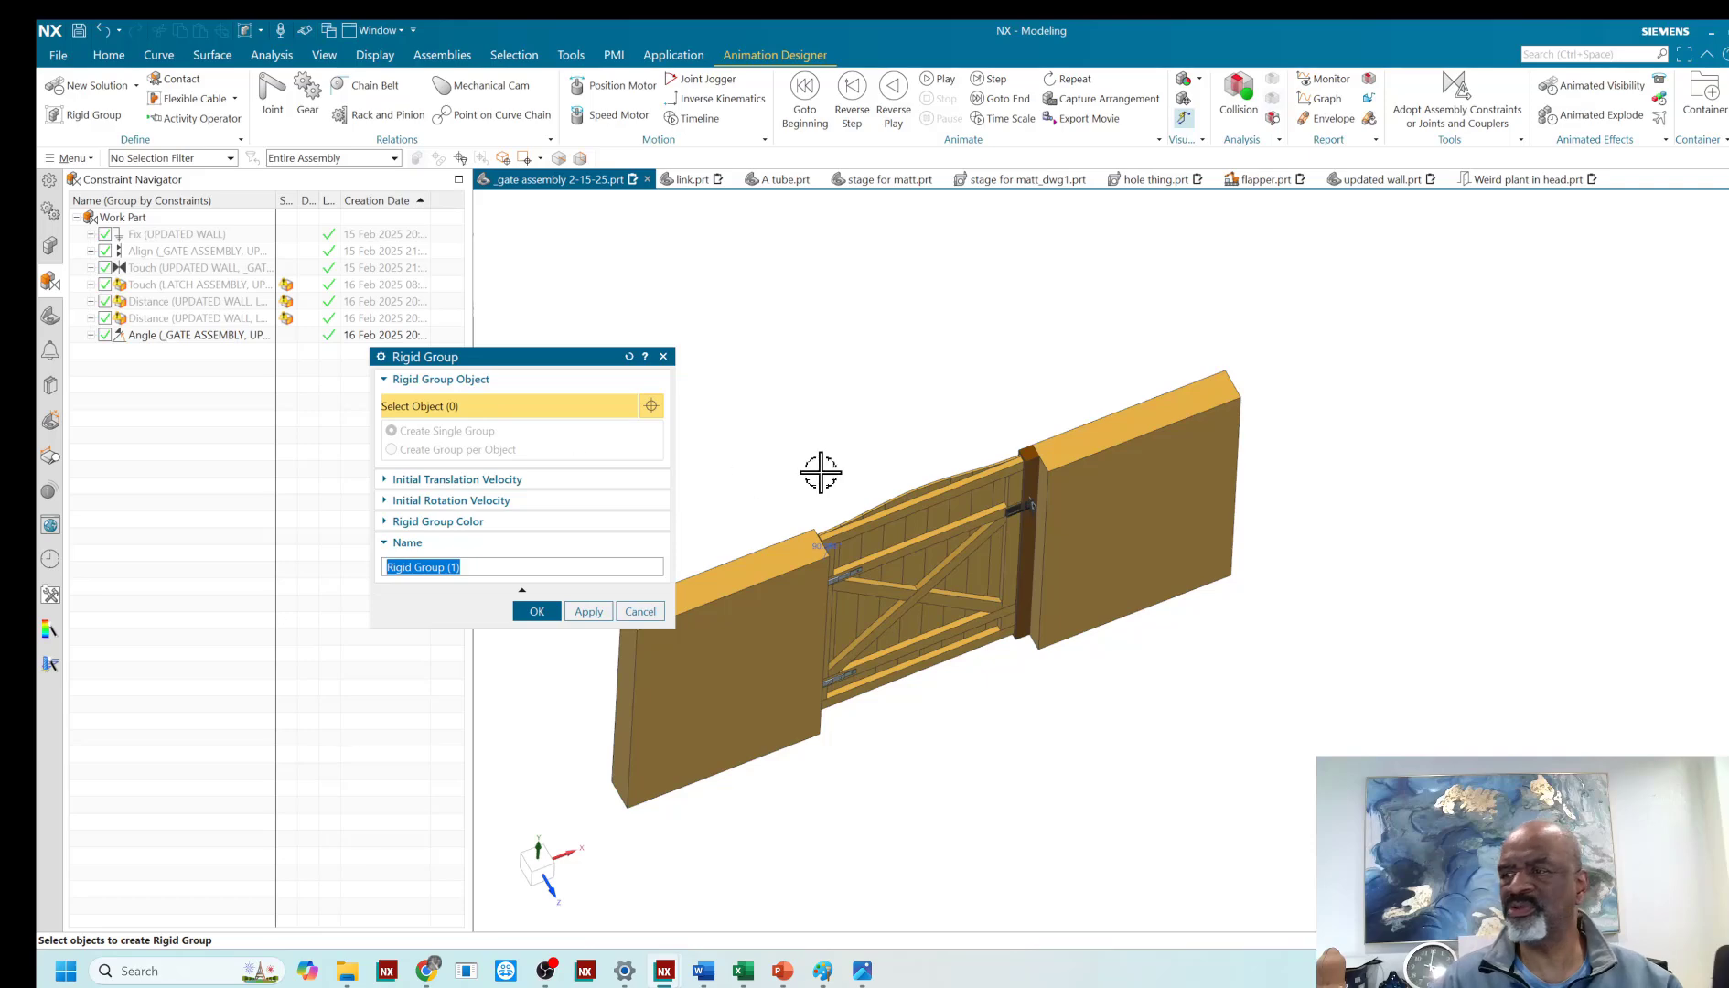
{"action": "middle_click_drag", "start_coordinate": [920, 416], "coordinate": [858, 377]}
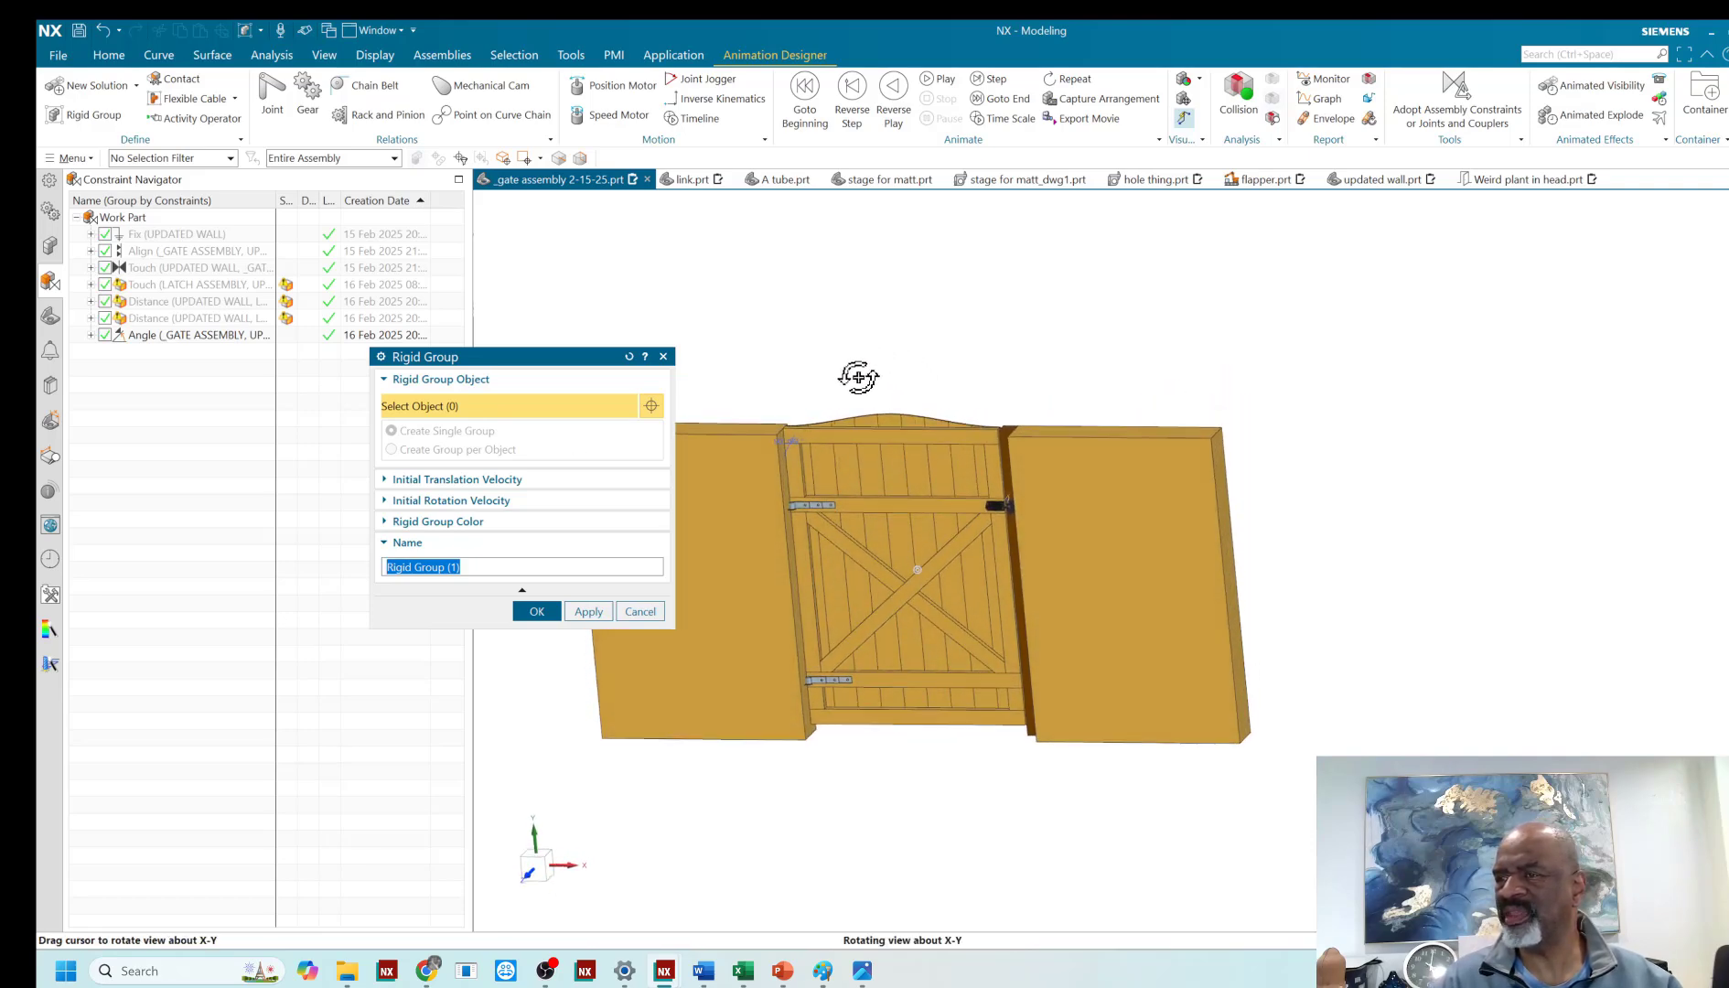
{"action": "left_click_drag", "start_coordinate": [763, 345], "coordinate": [1051, 791]}
- Deselect the wall-side pin and plate bodies of the gate's hinges from the rigid group selection
{"action": "scroll", "coordinate": [803, 463], "scroll_direction": "up", "scroll_amount": 5}
{"action": "middle_click_drag", "start_coordinate": [826, 494], "coordinate": [799, 571]}
{"action": "scroll", "coordinate": [792, 582], "scroll_direction": "up", "scroll_amount": 5}
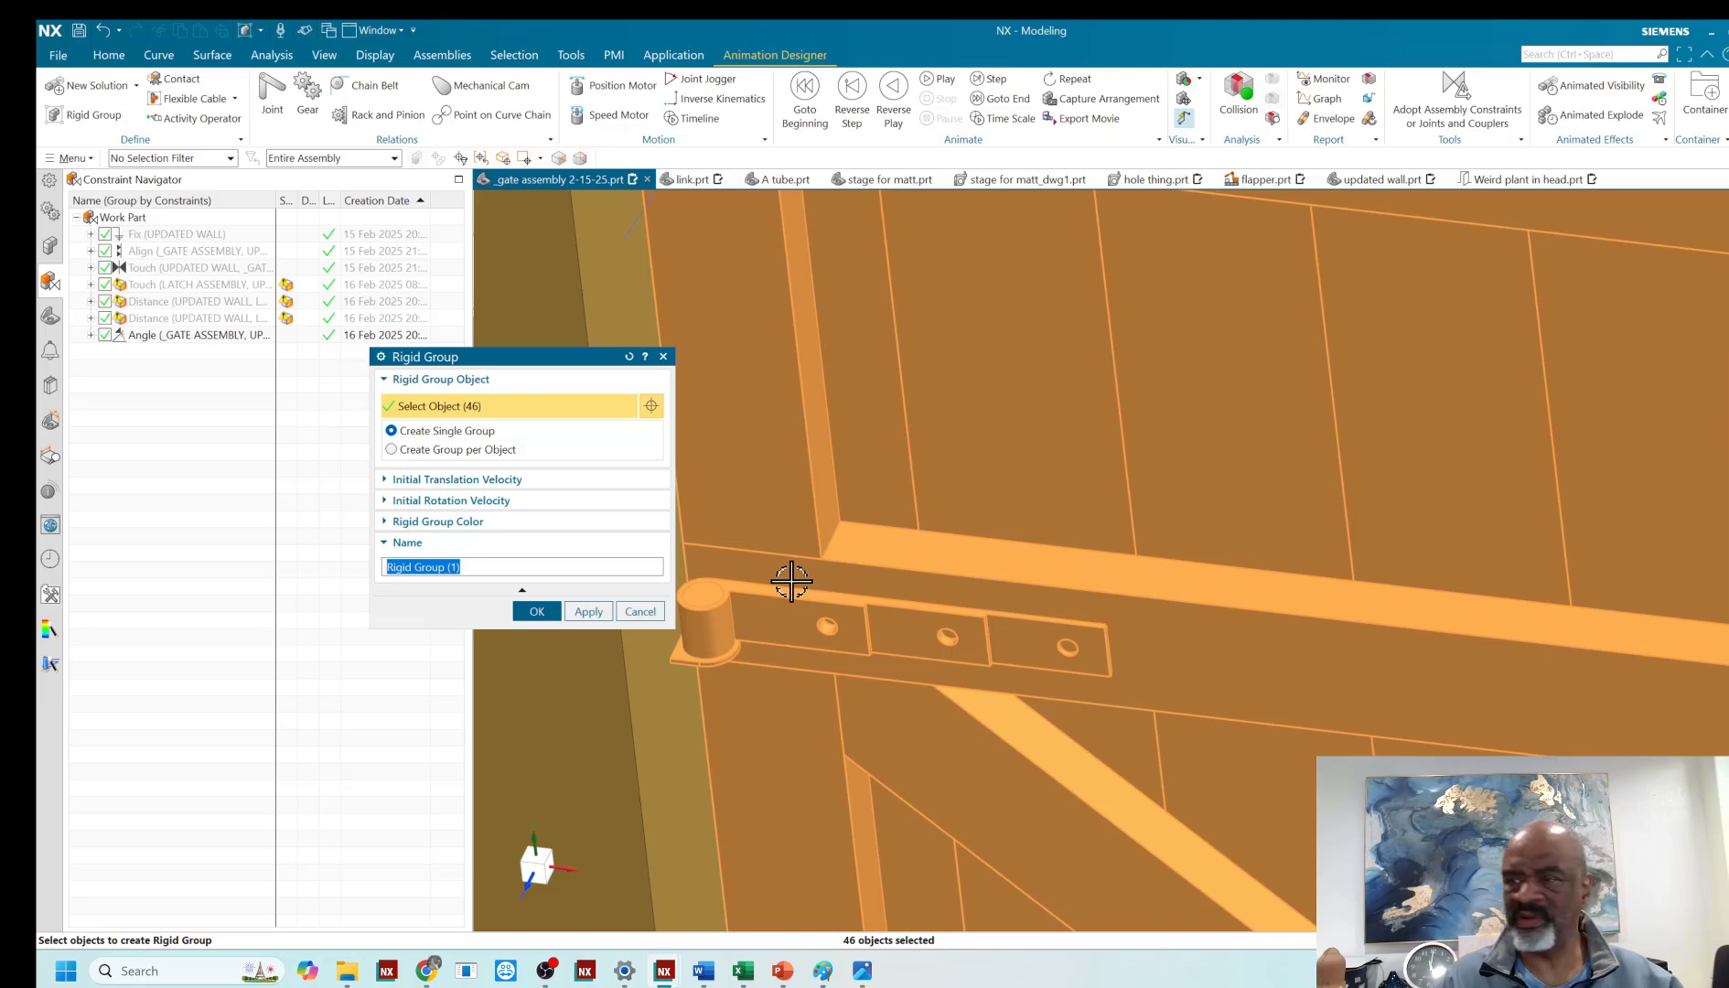
{"action": "left_click", "coordinate": [705, 588], "text": "shift"}
{"action": "scroll", "coordinate": [839, 448], "scroll_direction": "down", "scroll_amount": 2}
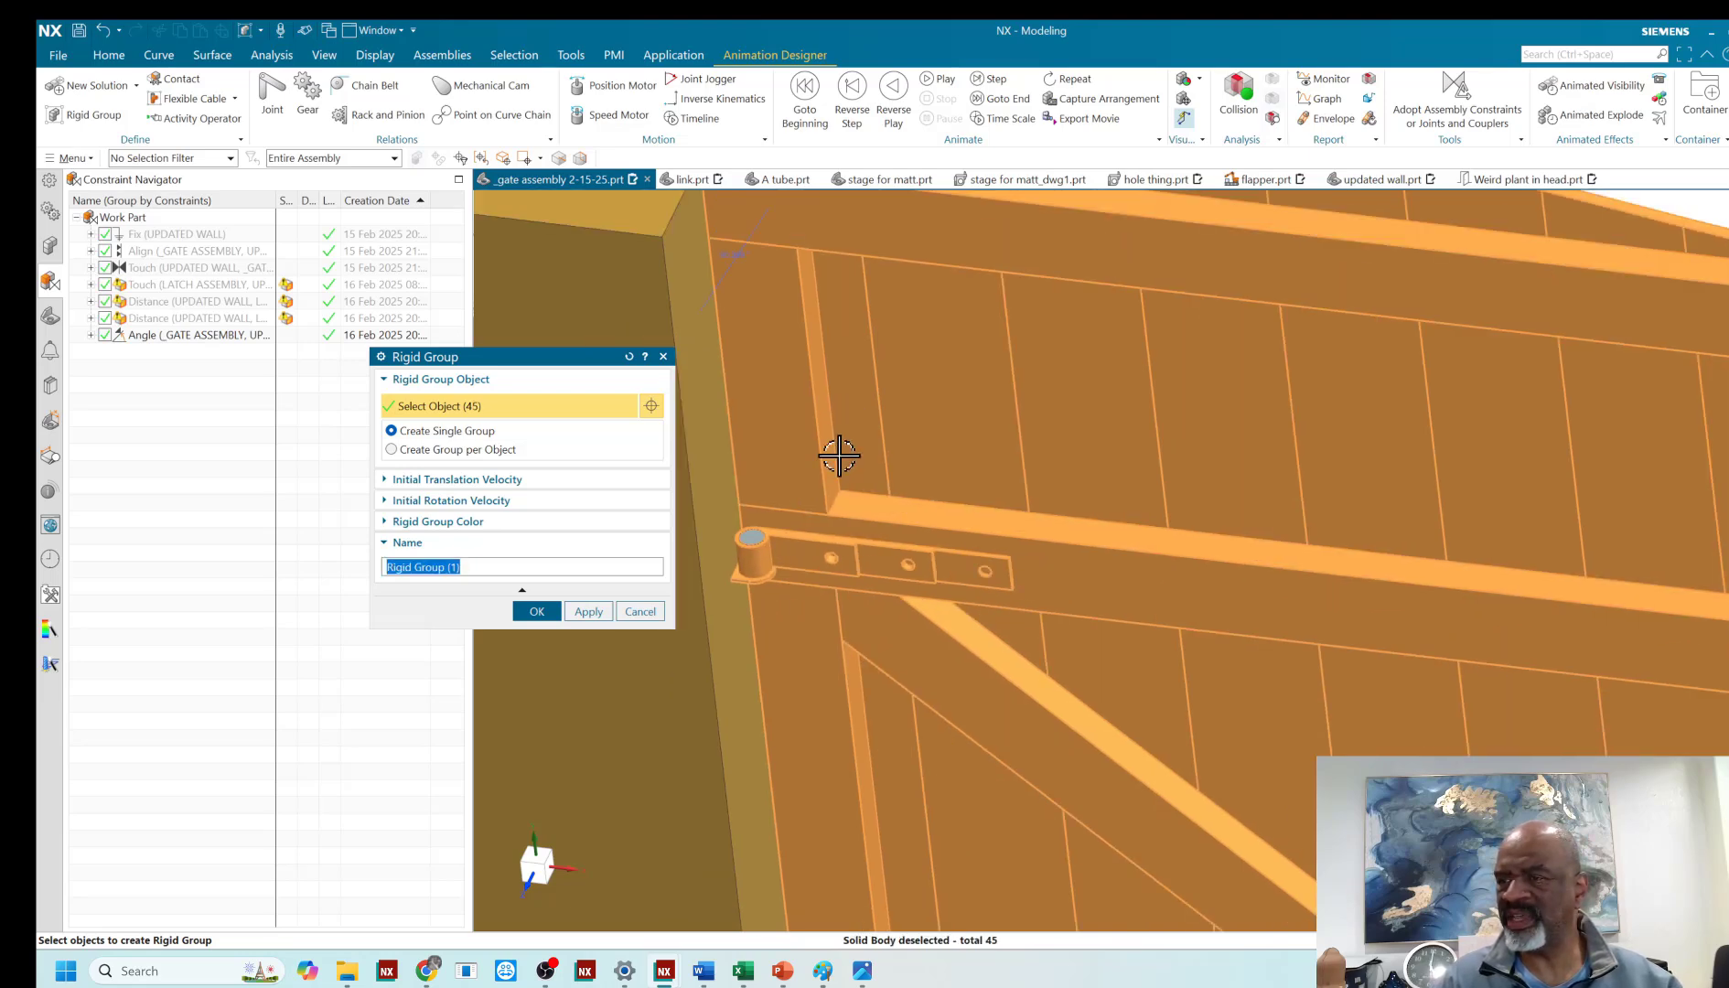
{"action": "left_click", "coordinate": [747, 586], "text": "shift"}
{"action": "scroll", "coordinate": [840, 393], "scroll_direction": "down", "scroll_amount": 2}
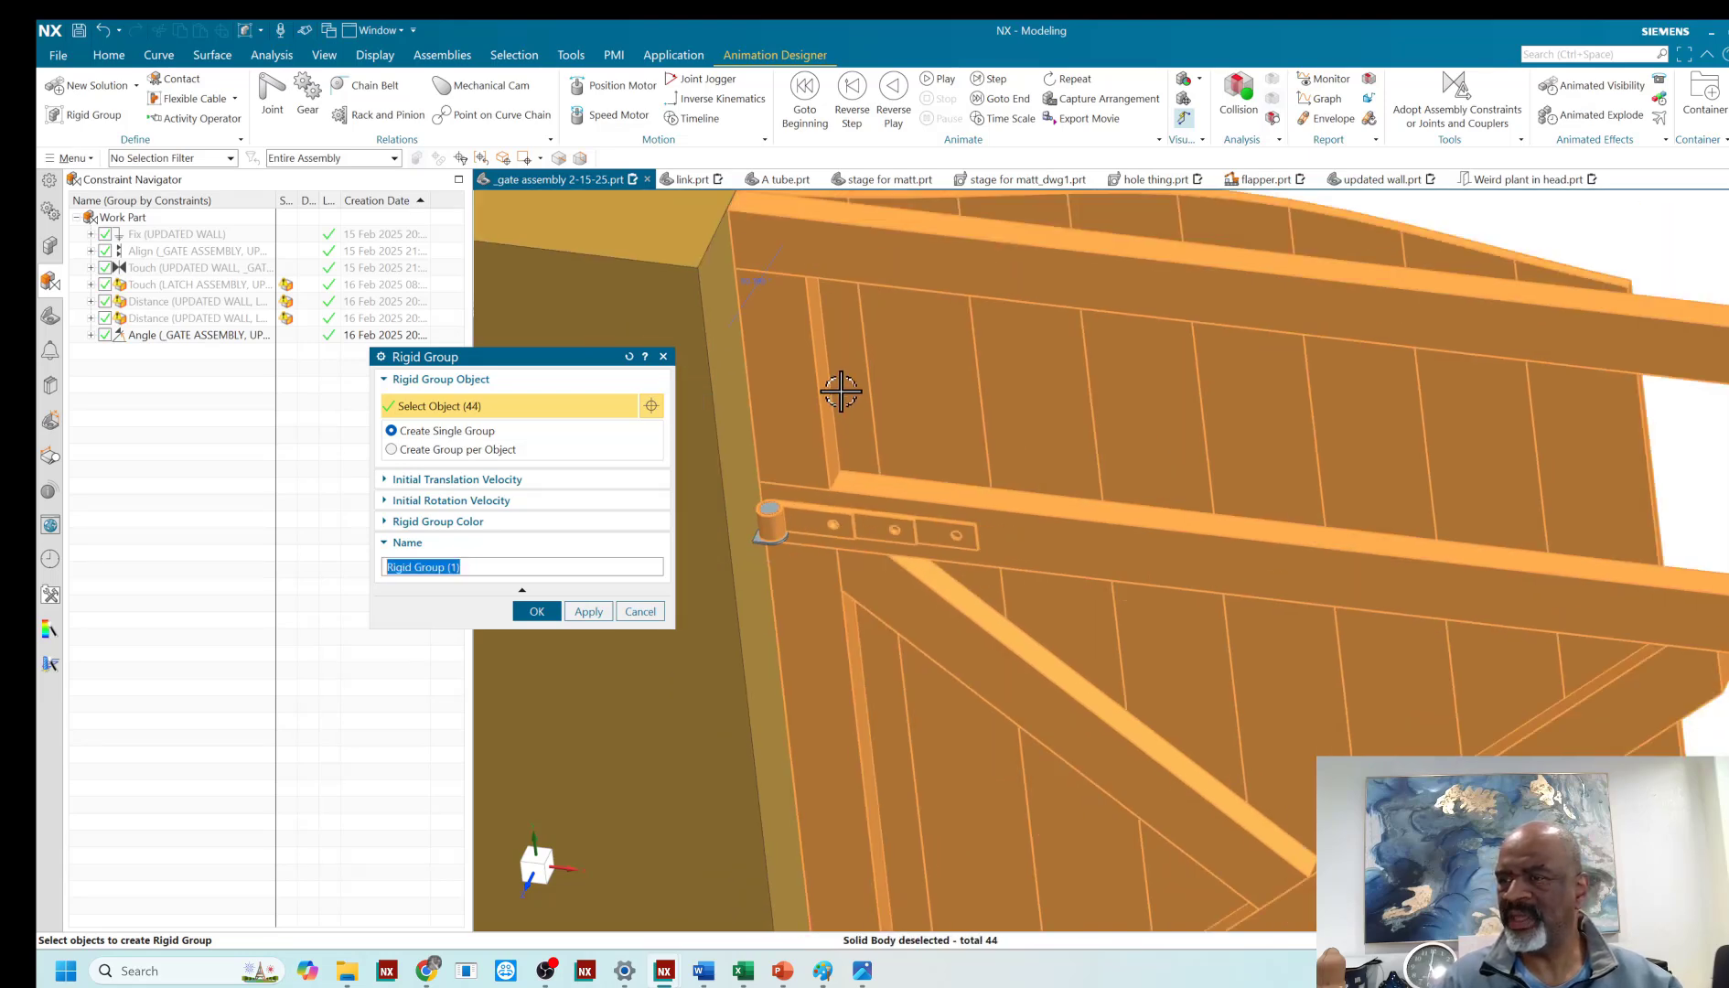
{"action": "scroll", "coordinate": [840, 393], "scroll_direction": "down", "scroll_amount": 3}
{"action": "scroll", "coordinate": [848, 826], "scroll_direction": "up", "scroll_amount": 5}
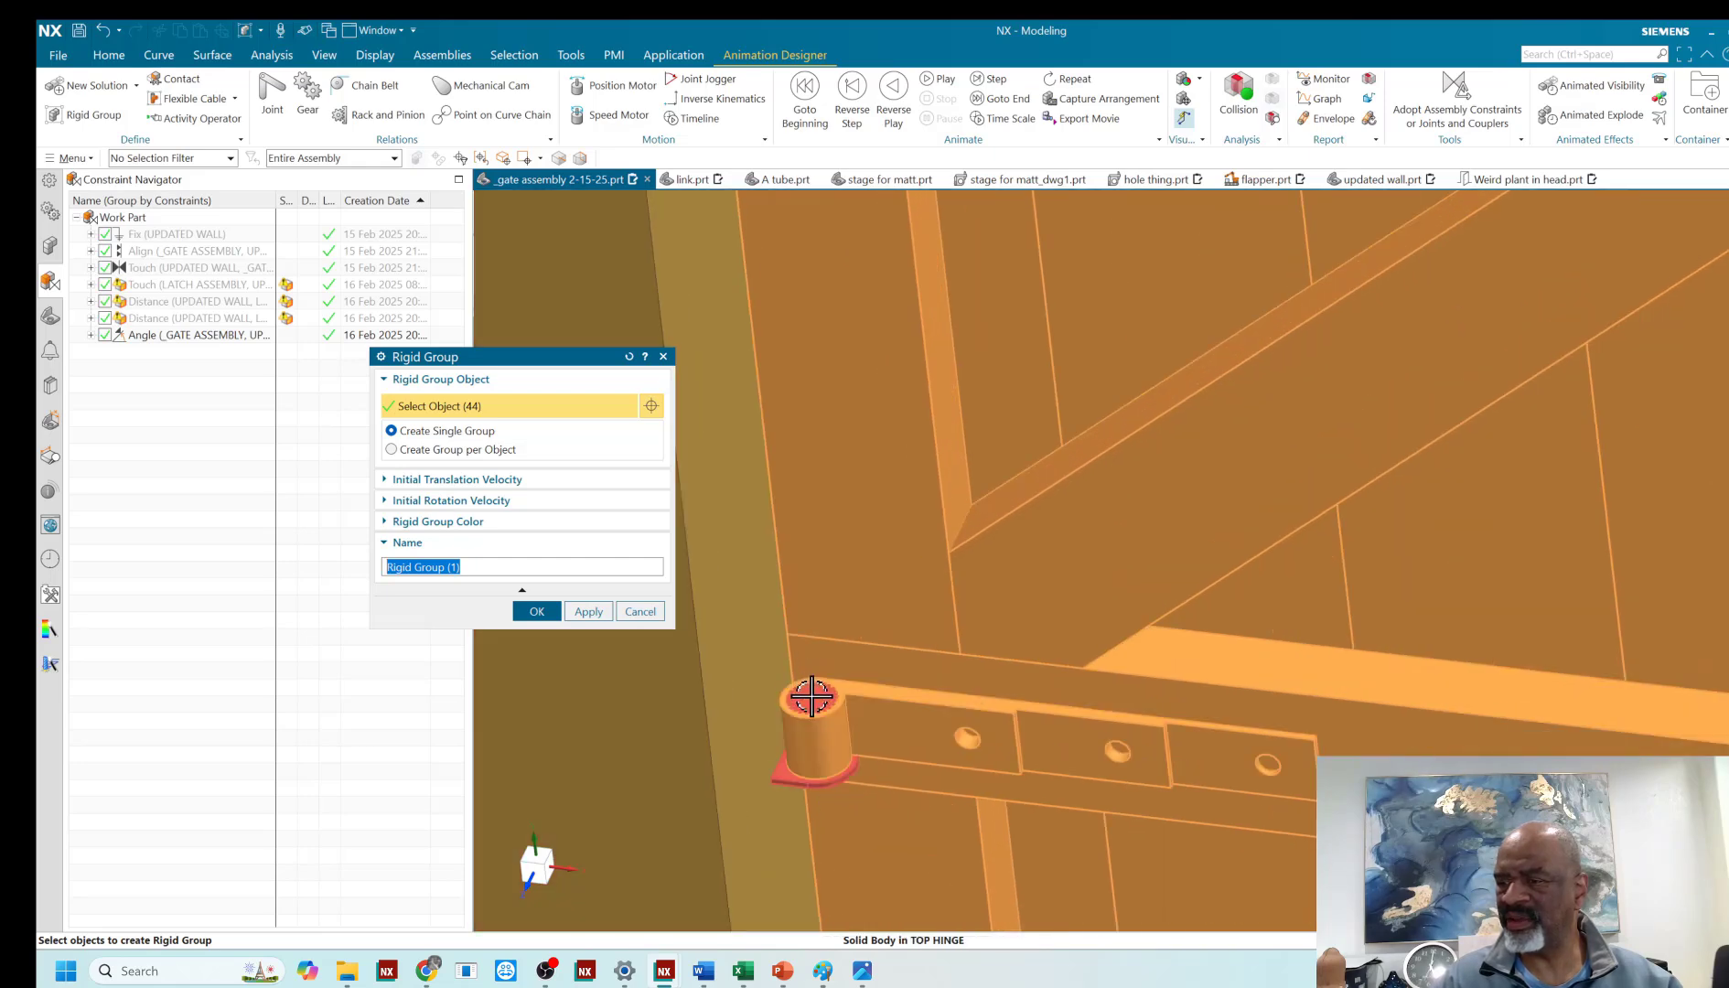
{"action": "left_click", "coordinate": [811, 697], "text": "shift"}
{"action": "scroll", "coordinate": [868, 571], "scroll_direction": "down", "scroll_amount": 4}
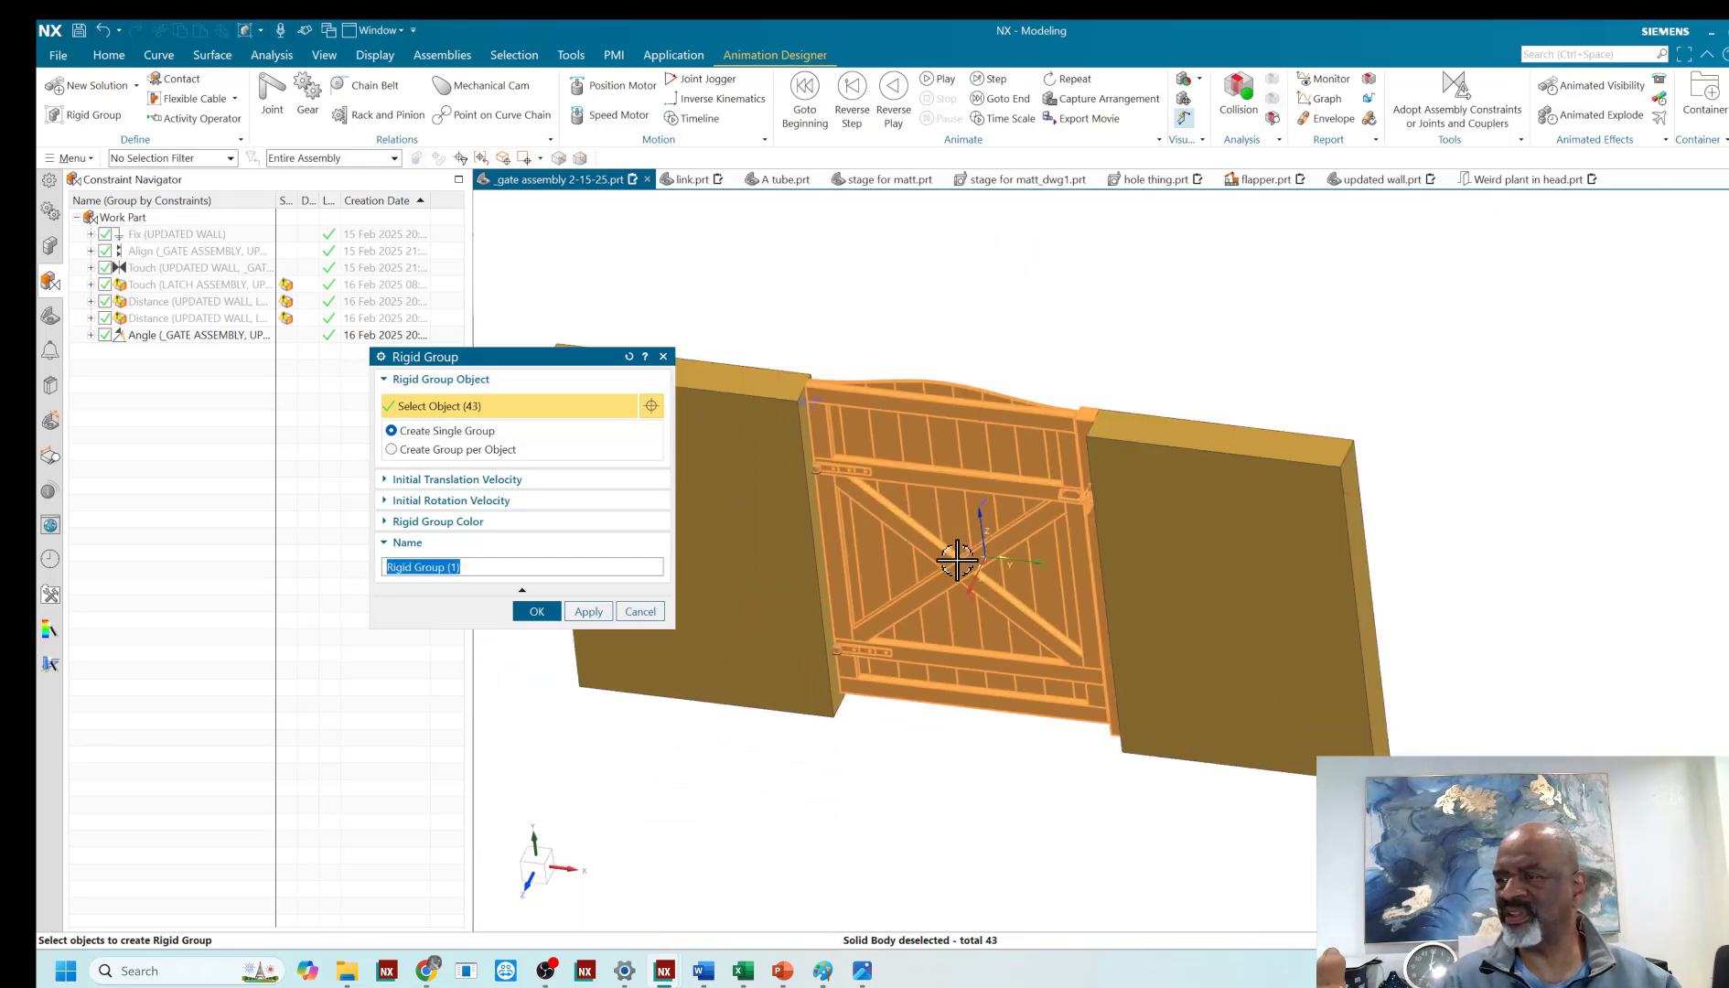
- Deselect the latch-side gate post from the rigid group selection, working from the back of the gate
{"action": "middle_click_drag", "start_coordinate": [1189, 351], "coordinate": [1082, 367]}
{"action": "middle_click_drag", "start_coordinate": [937, 453], "coordinate": [957, 506]}
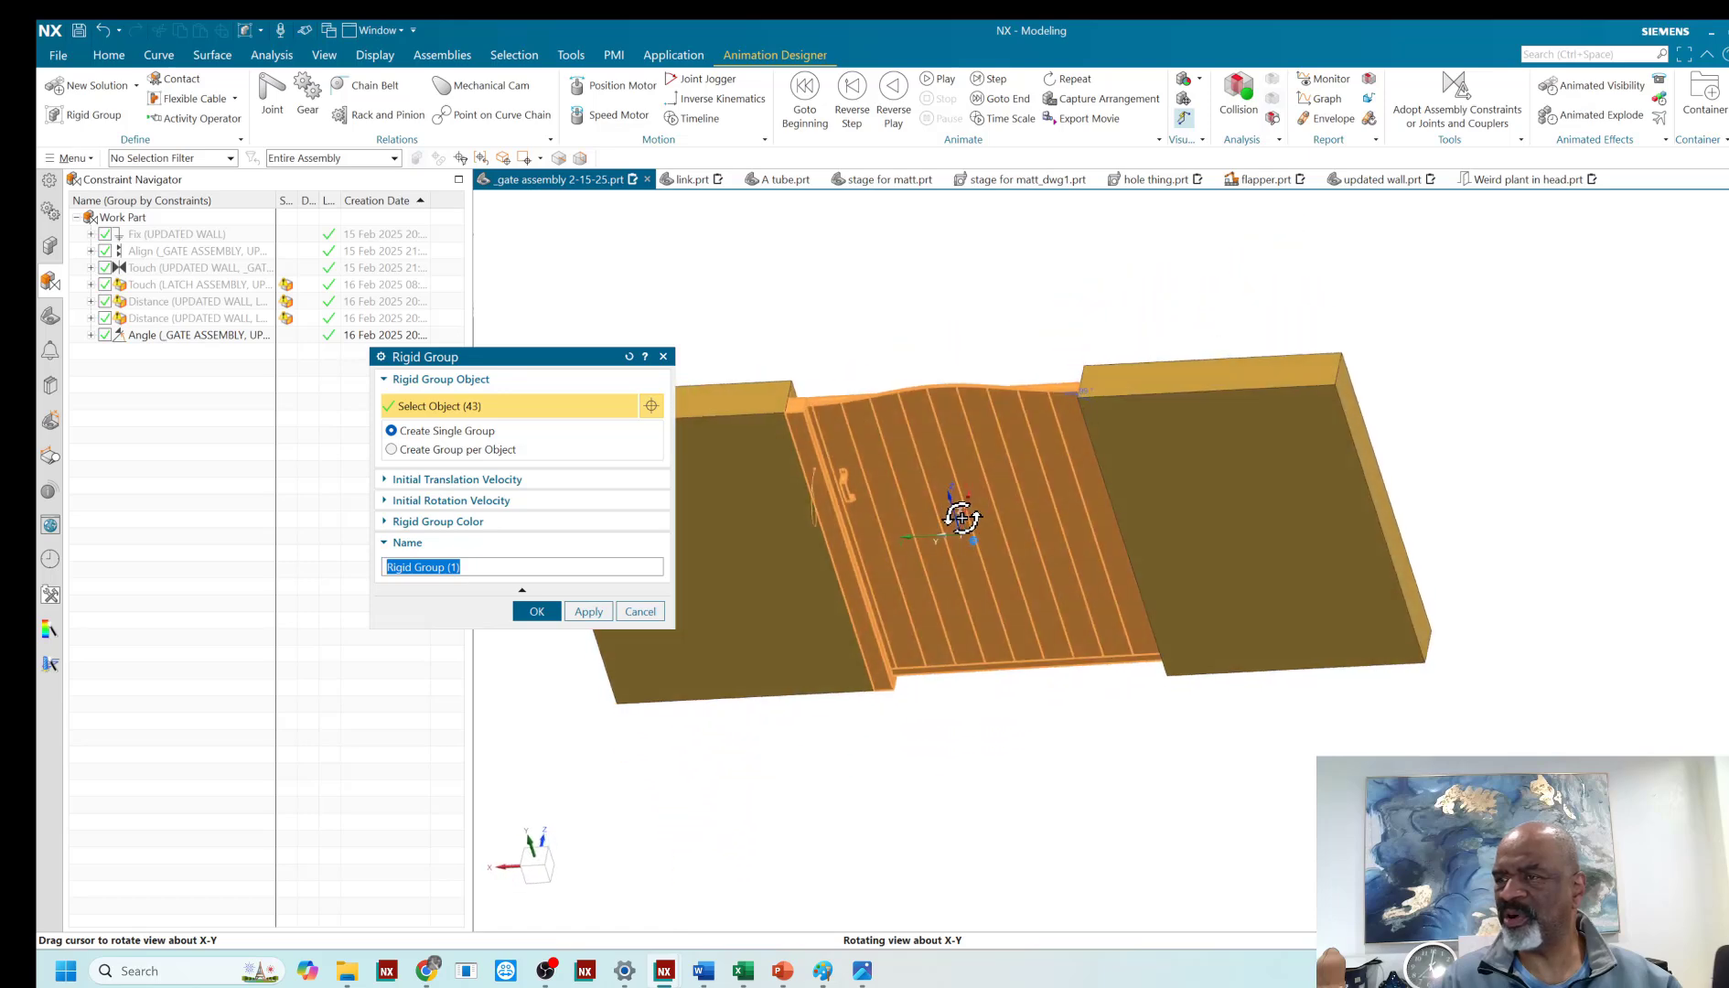
{"action": "scroll", "coordinate": [802, 411], "scroll_direction": "up", "scroll_amount": 5}
{"action": "scroll", "coordinate": [805, 379], "scroll_direction": "up", "scroll_amount": 2}
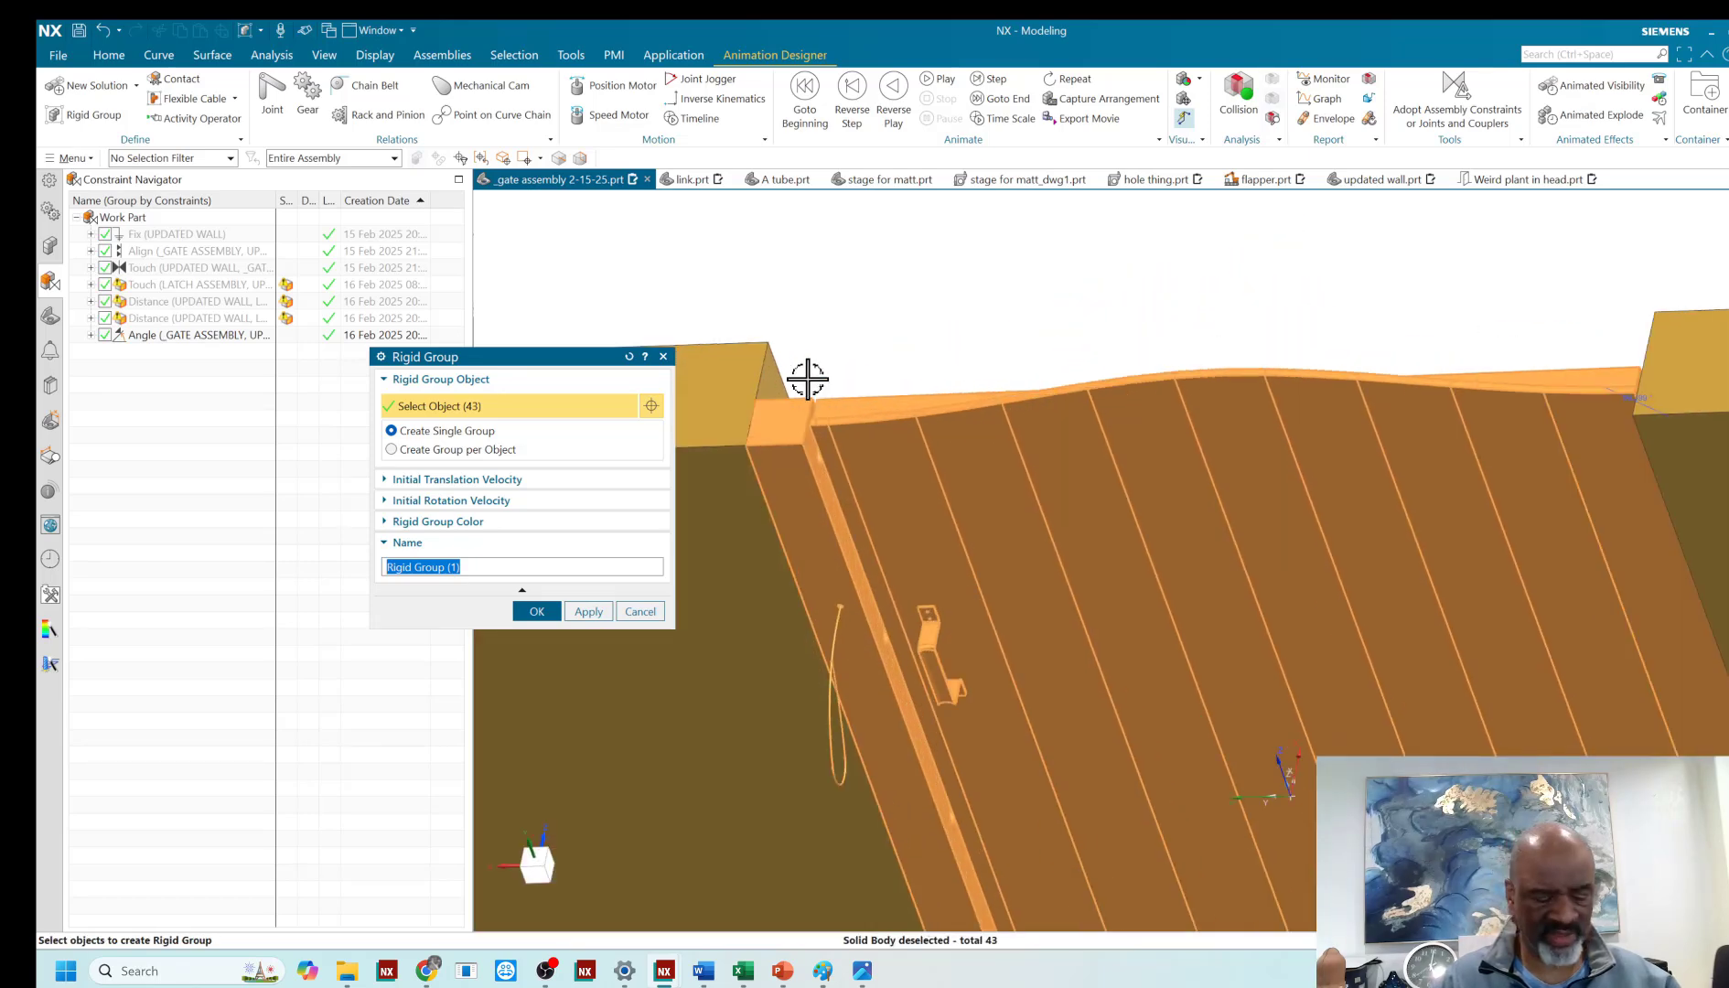
{"action": "left_click", "coordinate": [811, 437], "text": "shift"}
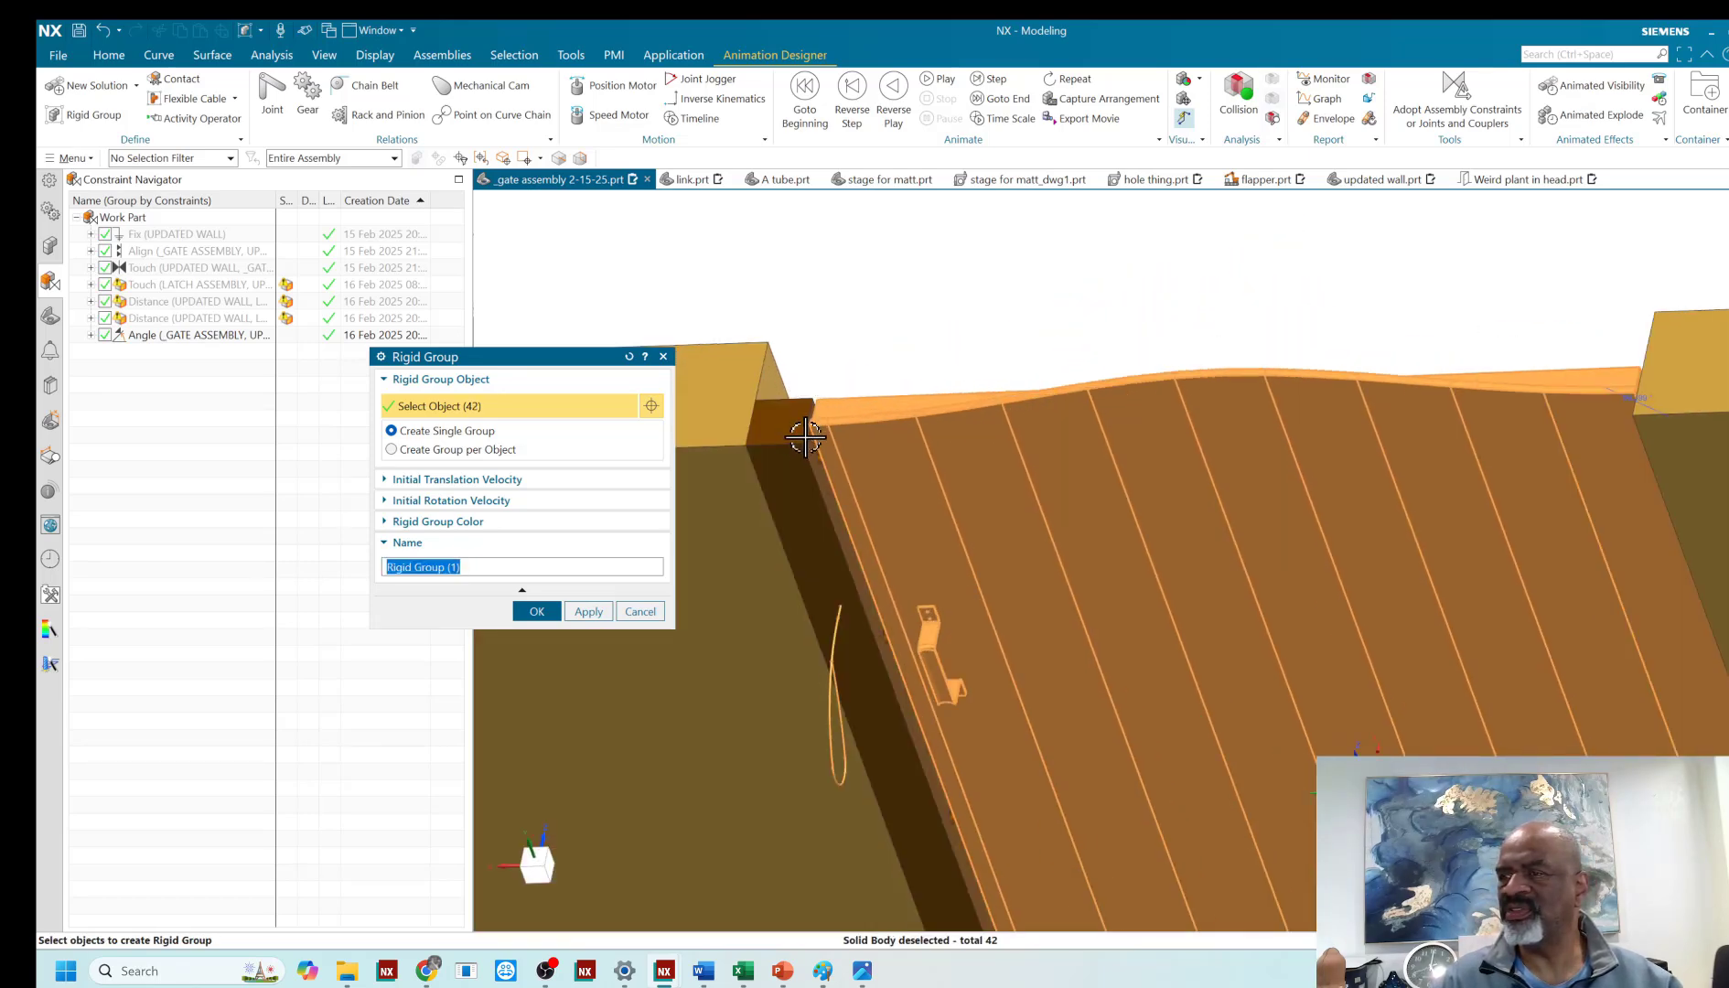
- Window the latch-side hardware out of the rigid group selection and add the latch piece on the gate's back again
{"action": "scroll", "coordinate": [805, 437], "scroll_direction": "up", "scroll_amount": 2}
{"action": "left_click_drag", "start_coordinate": [706, 308], "coordinate": [939, 552]}
{"action": "scroll", "coordinate": [866, 302], "scroll_direction": "down", "scroll_amount": 4}
{"action": "left_click_drag", "start_coordinate": [805, 429], "coordinate": [1031, 729], "text": "shift"}
{"action": "scroll", "coordinate": [850, 366], "scroll_direction": "down", "scroll_amount": 3}
{"action": "left_click_drag", "start_coordinate": [828, 483], "coordinate": [1035, 753], "text": "shift"}
{"action": "scroll", "coordinate": [995, 219], "scroll_direction": "up", "scroll_amount": 3}
{"action": "left_click", "coordinate": [839, 550]}
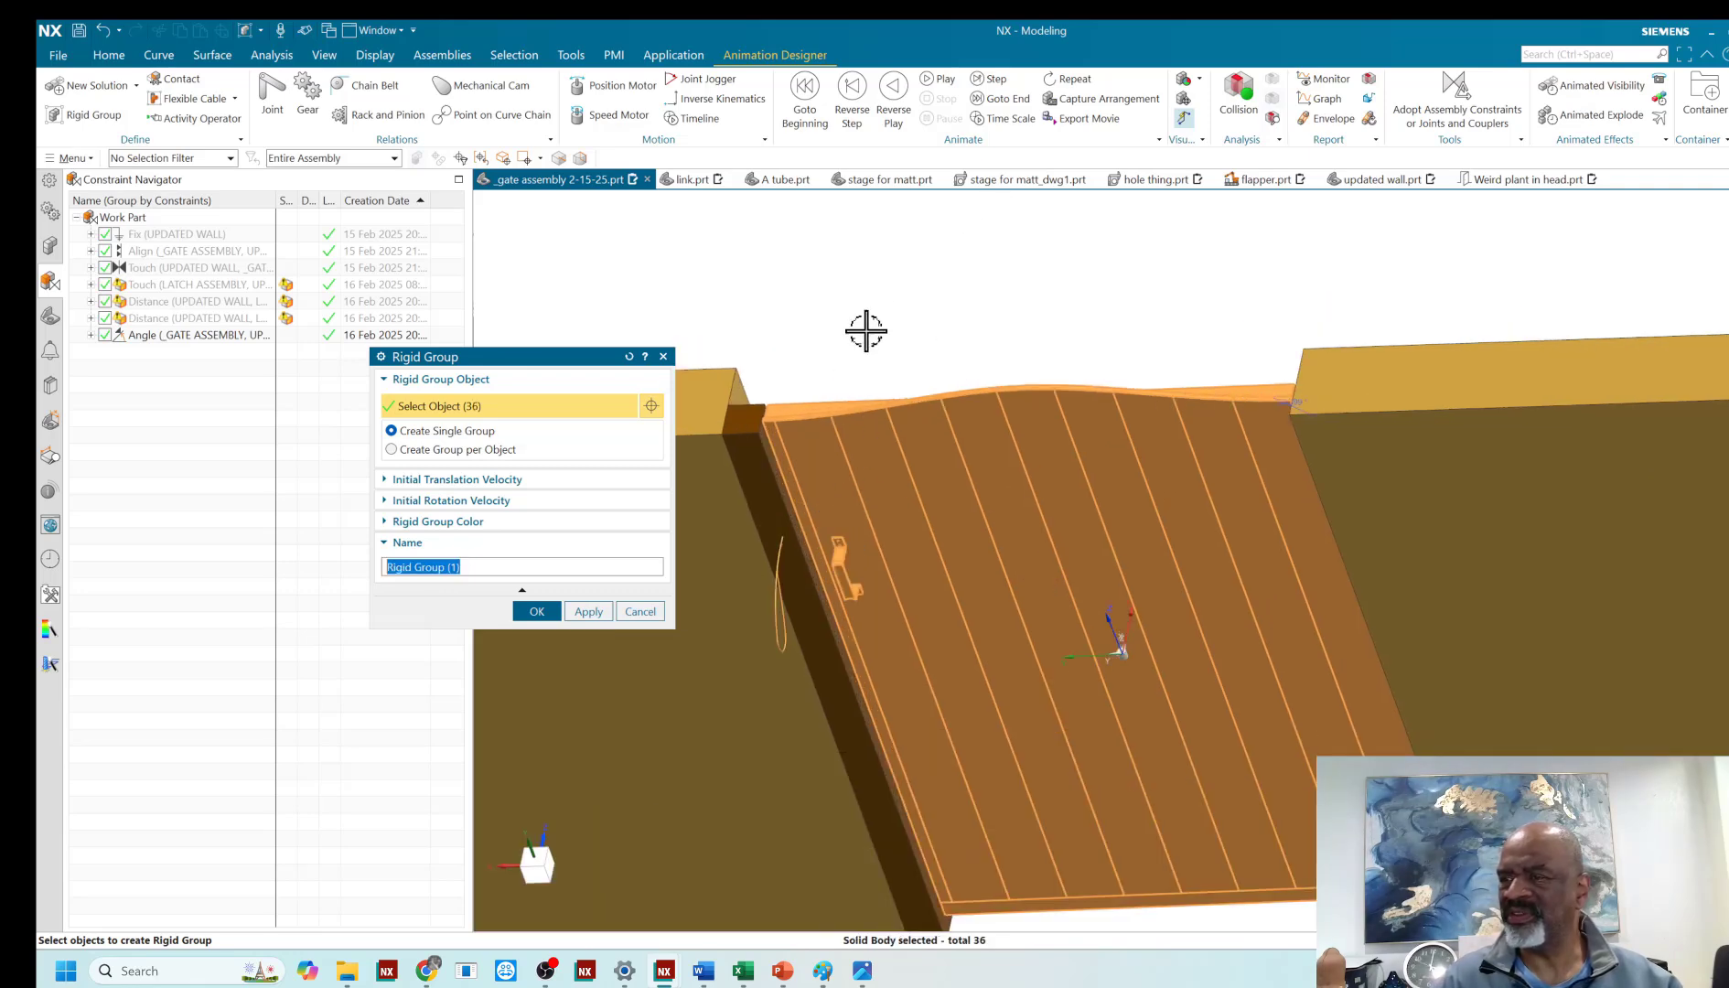
- Add the latch bracket and its rod on the gate's front to the rigid group selection
{"action": "middle_click_drag", "start_coordinate": [864, 332], "coordinate": [811, 425]}
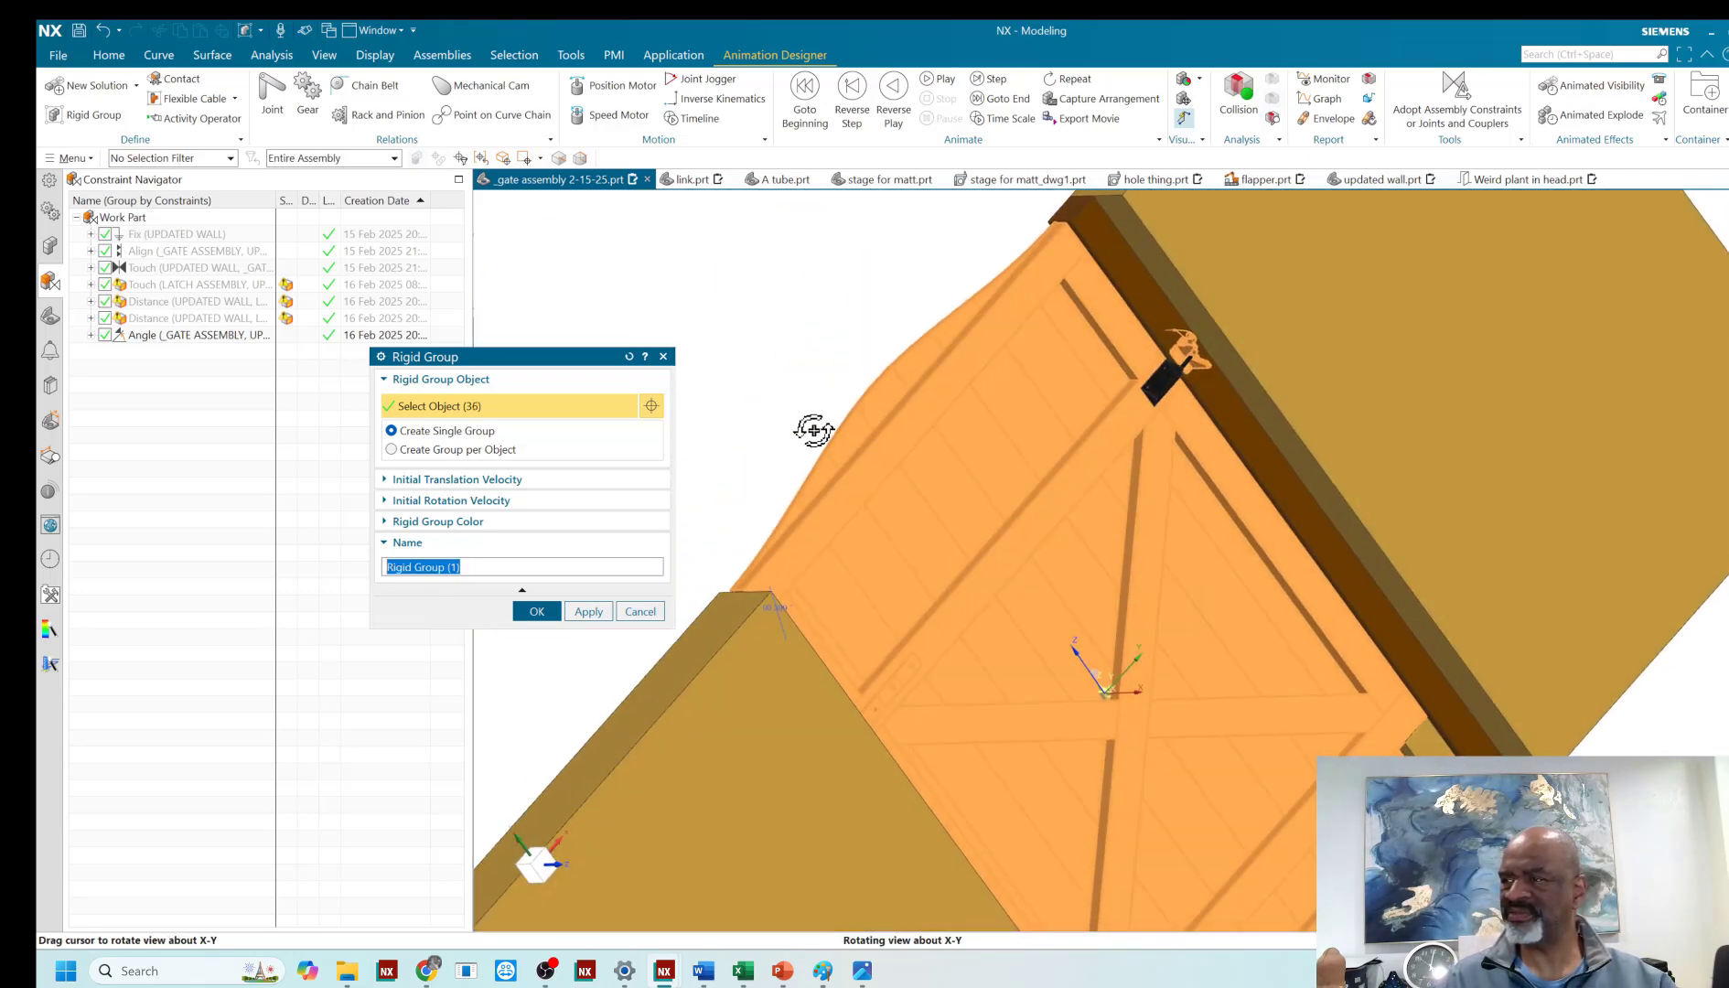
{"action": "scroll", "coordinate": [1158, 356], "scroll_direction": "up", "scroll_amount": 5}
{"action": "left_click", "coordinate": [1102, 448]}
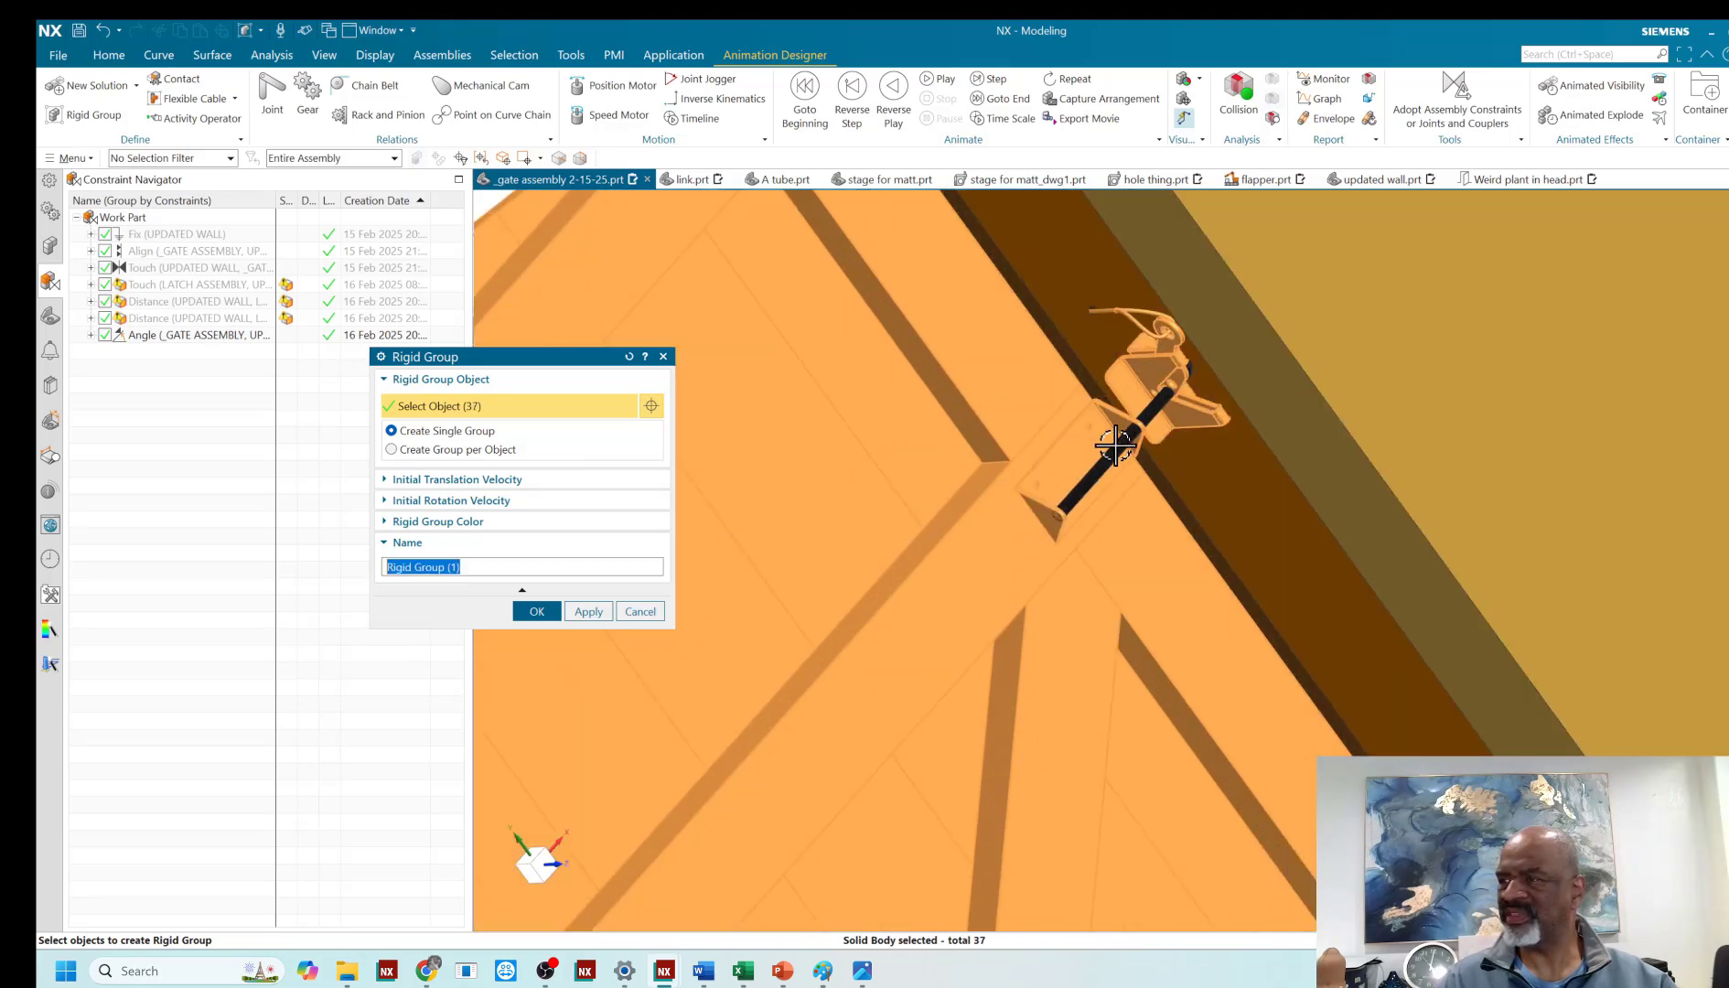
{"action": "left_click", "coordinate": [1107, 442]}
{"action": "scroll", "coordinate": [1105, 389], "scroll_direction": "down", "scroll_amount": 4}
{"action": "scroll", "coordinate": [1125, 345], "scroll_direction": "up", "scroll_amount": 4}
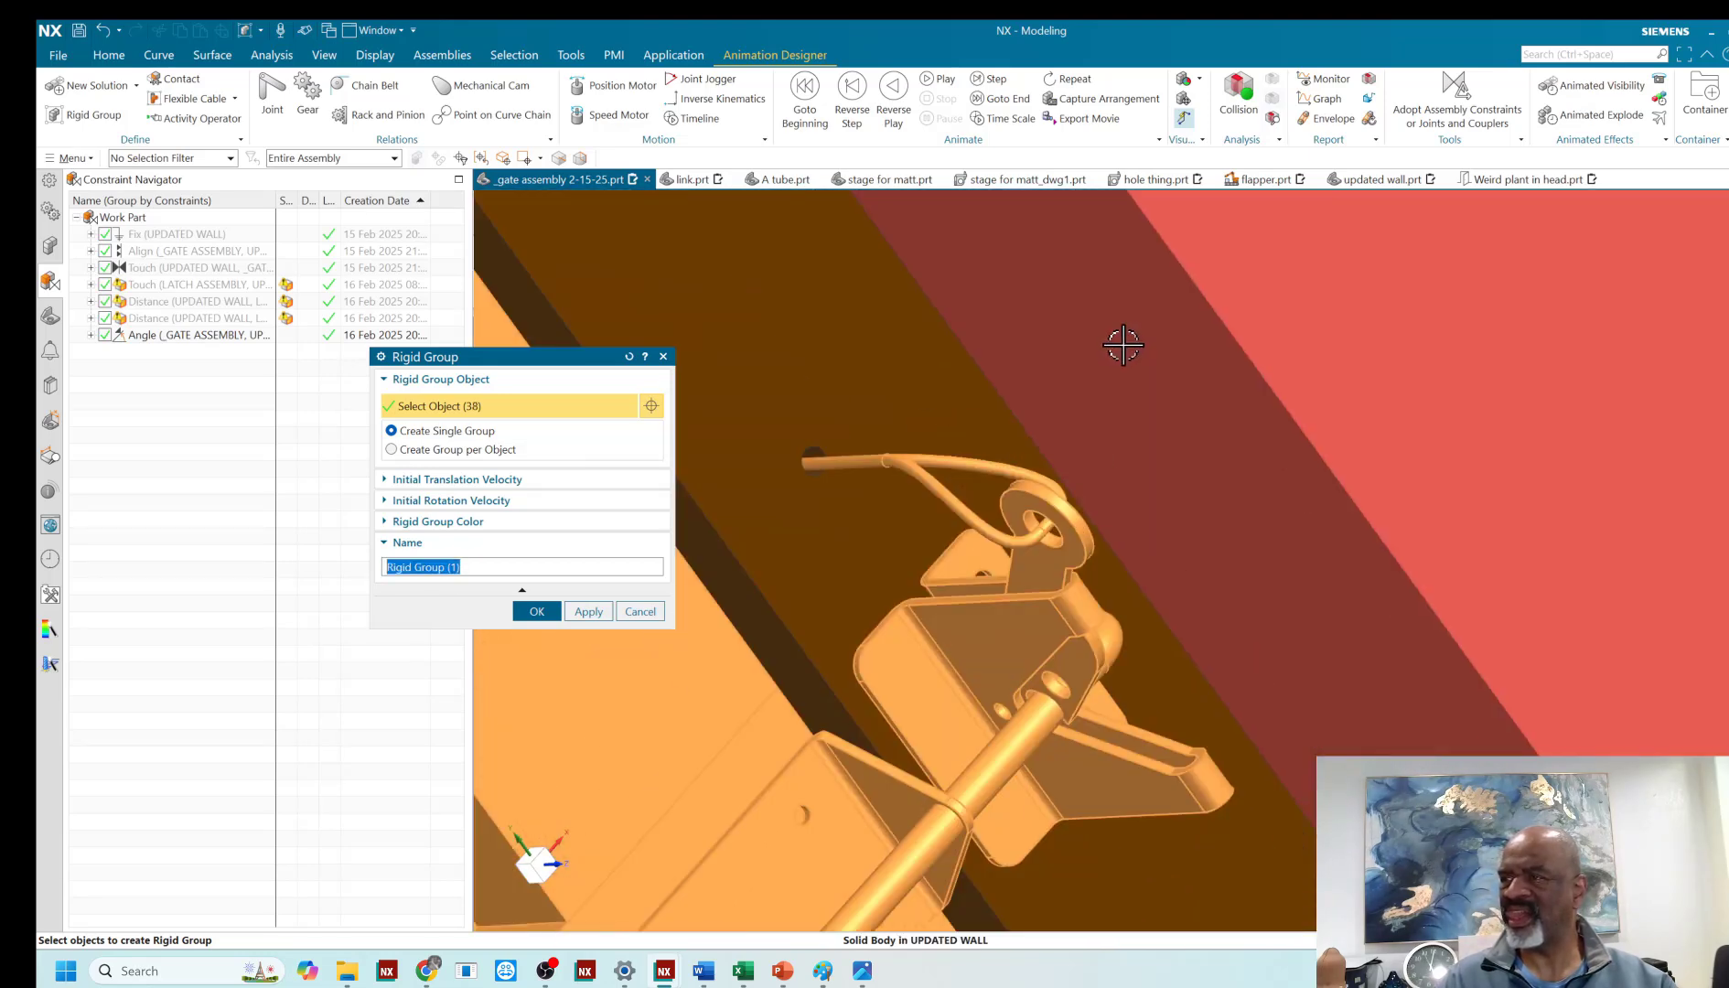
- Deselect the pull cord, the wall-side latch body and its lever, and create the rigid group with the name "gate"
{"action": "left_click", "coordinate": [983, 452], "text": "shift"}
{"action": "scroll", "coordinate": [1035, 448], "scroll_direction": "down", "scroll_amount": 5}
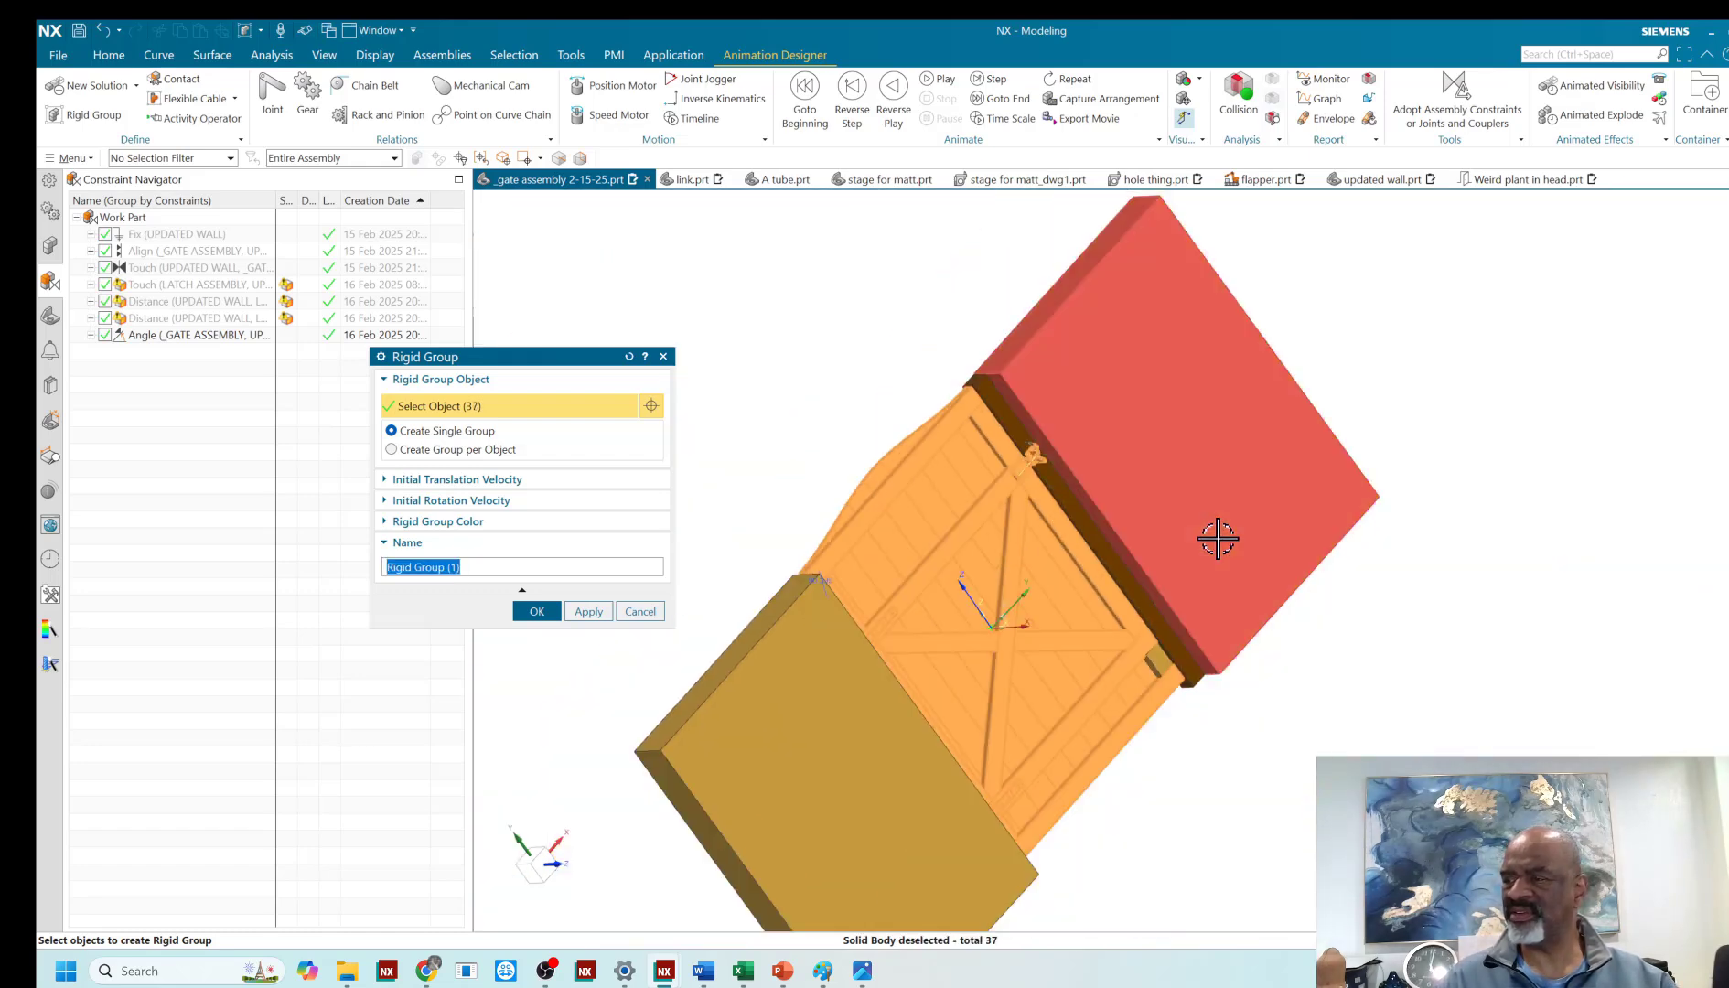
{"action": "middle_click_drag", "start_coordinate": [1219, 536], "coordinate": [1192, 494]}
{"action": "scroll", "coordinate": [1065, 445], "scroll_direction": "up", "scroll_amount": 5}
{"action": "scroll", "coordinate": [1004, 482], "scroll_direction": "up", "scroll_amount": 3}
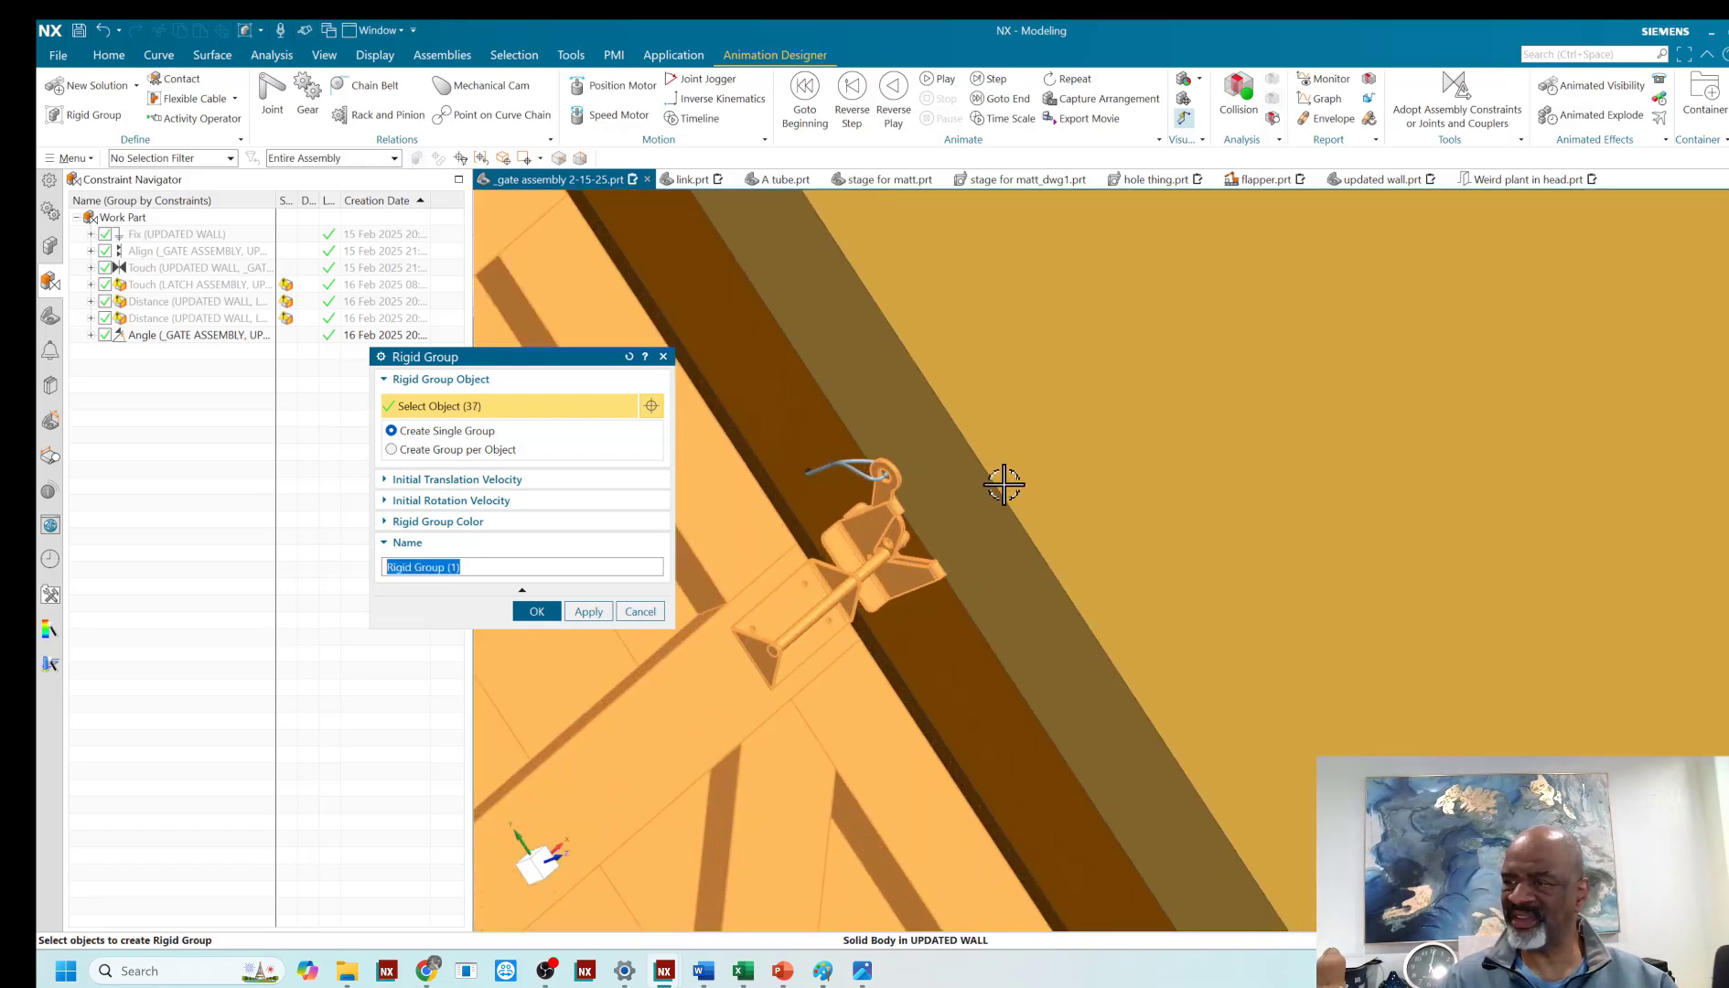
{"action": "left_click", "coordinate": [894, 547], "text": "shift"}
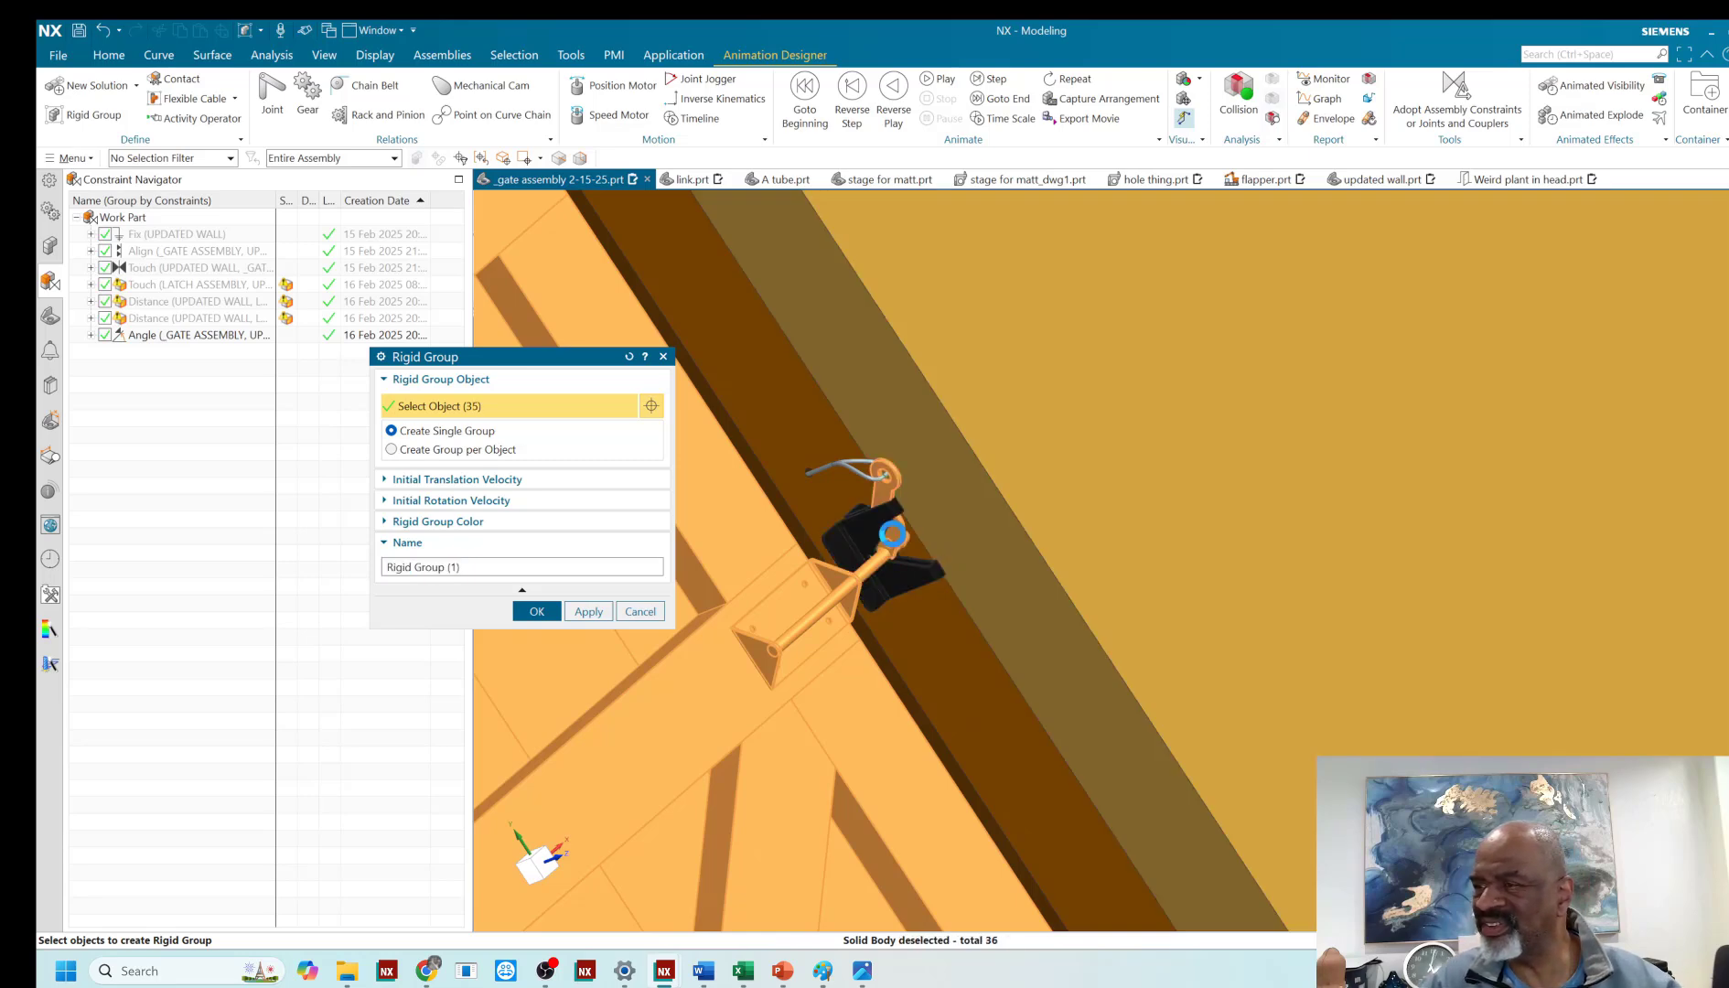
{"action": "left_click", "coordinate": [894, 515], "text": "shift"}
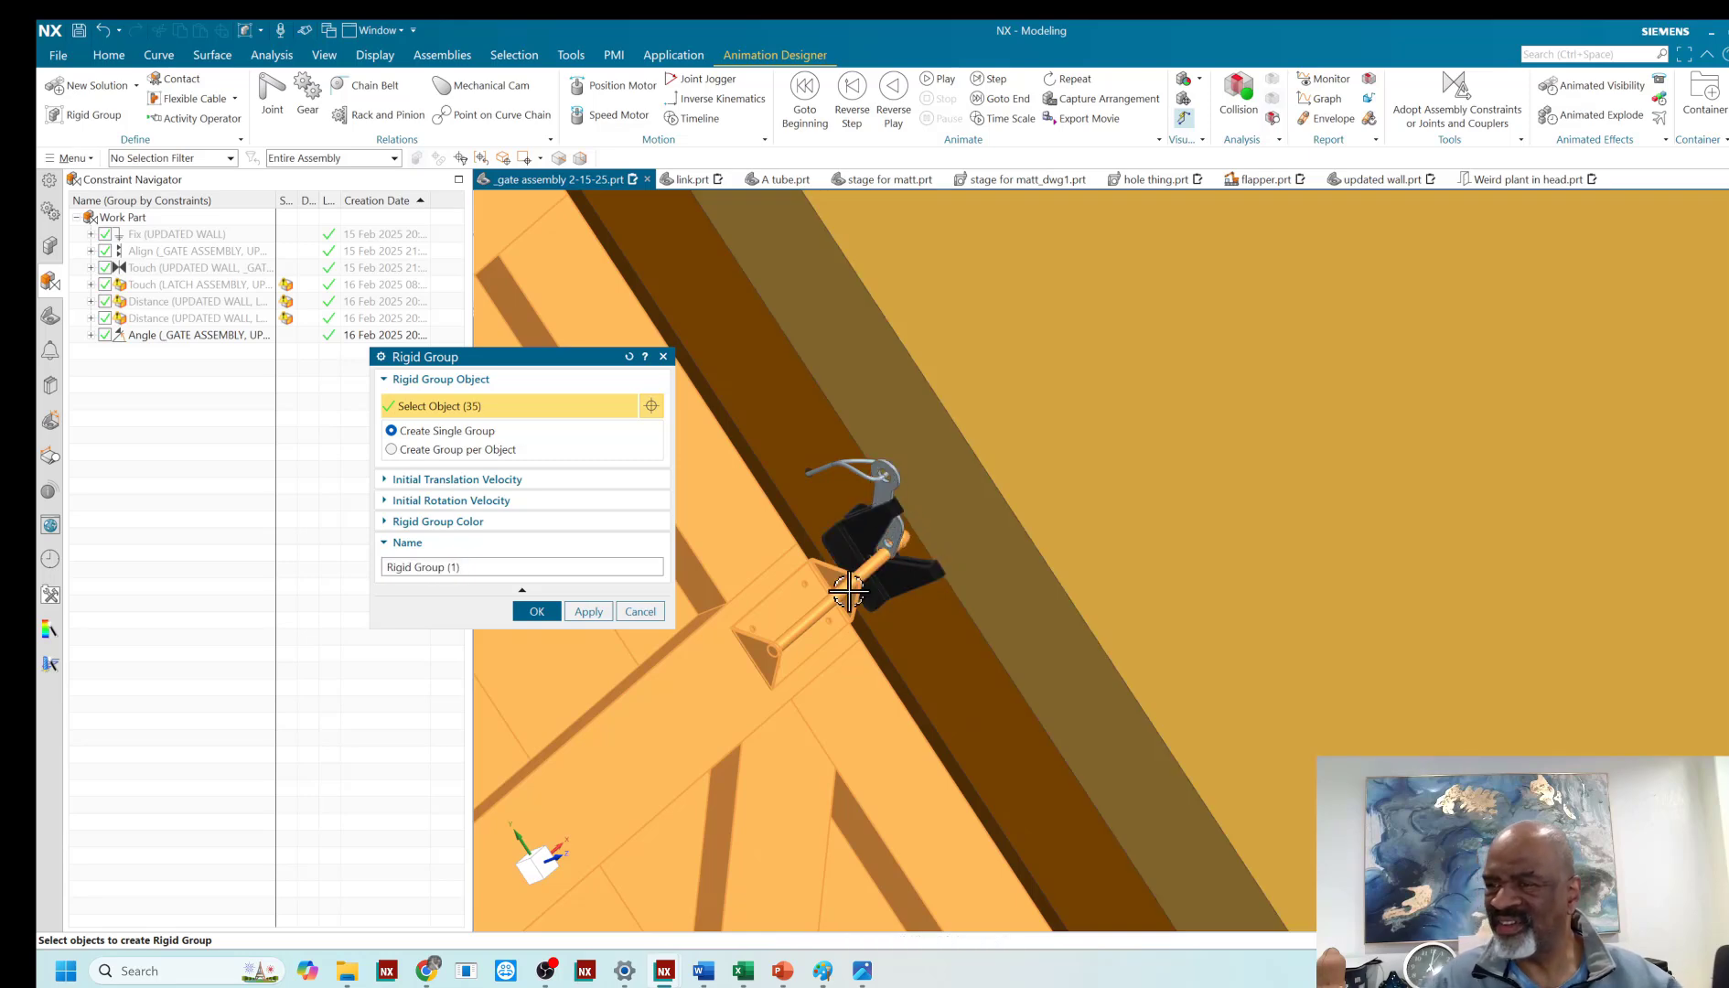
{"action": "scroll", "coordinate": [957, 512], "scroll_direction": "down", "scroll_amount": 10}
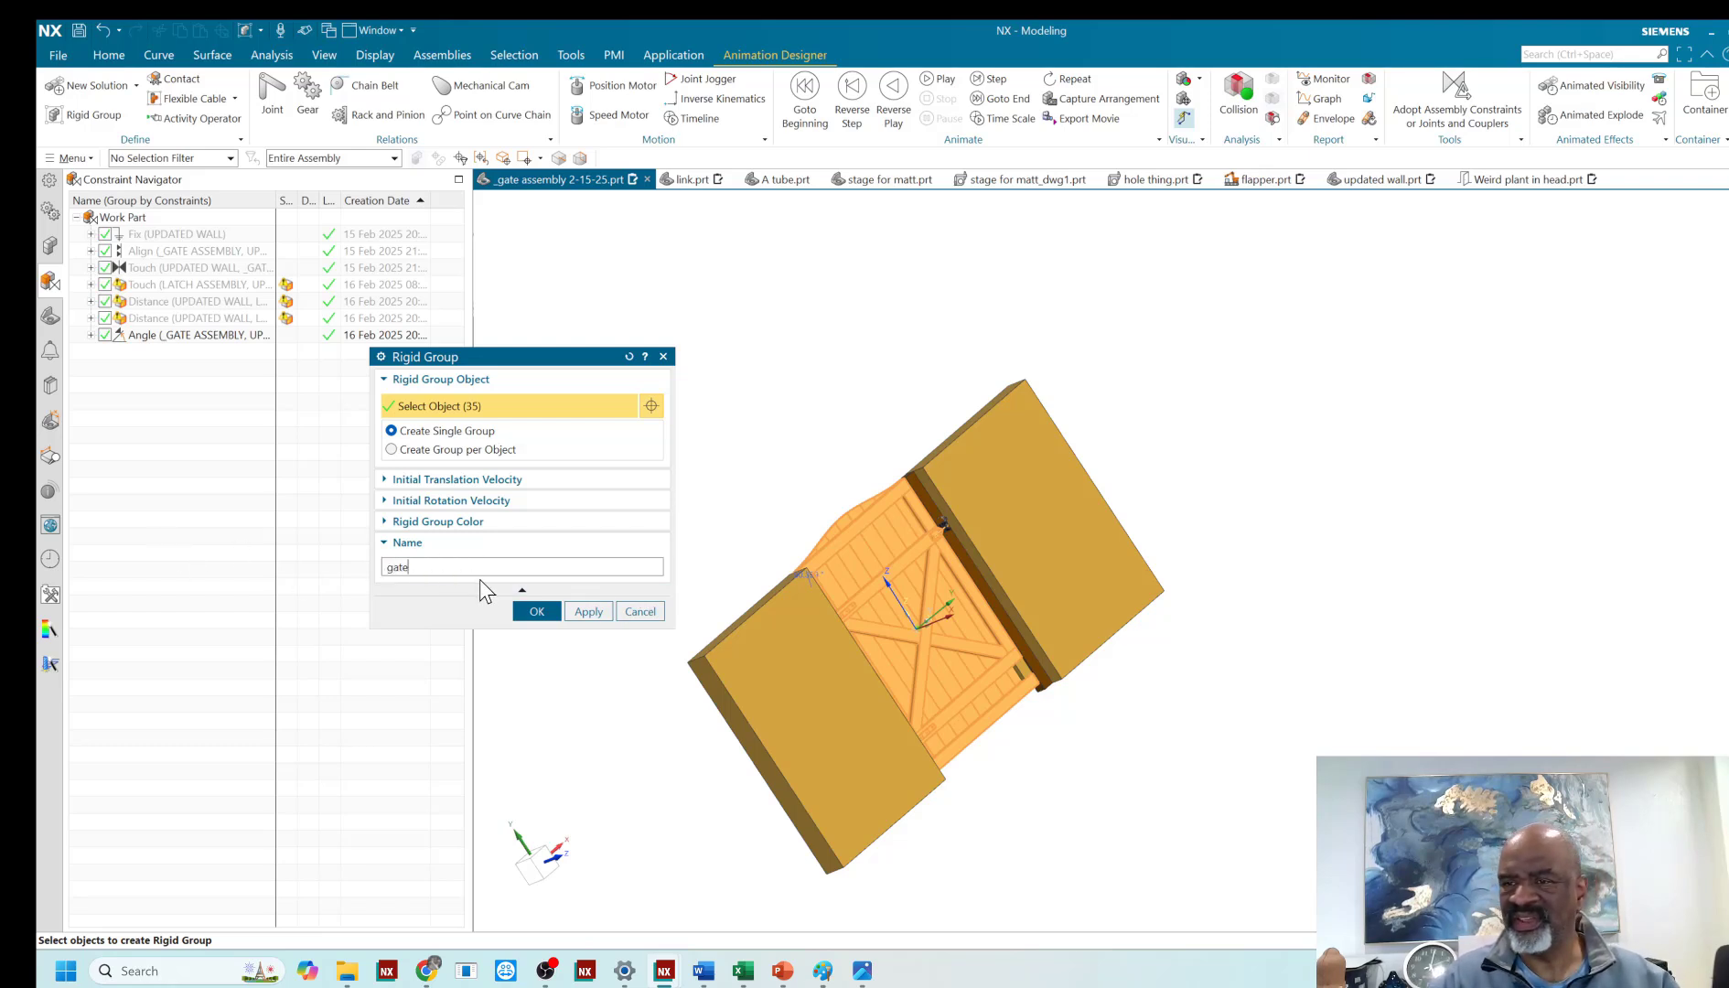
{"action": "left_click", "coordinate": [588, 611]}
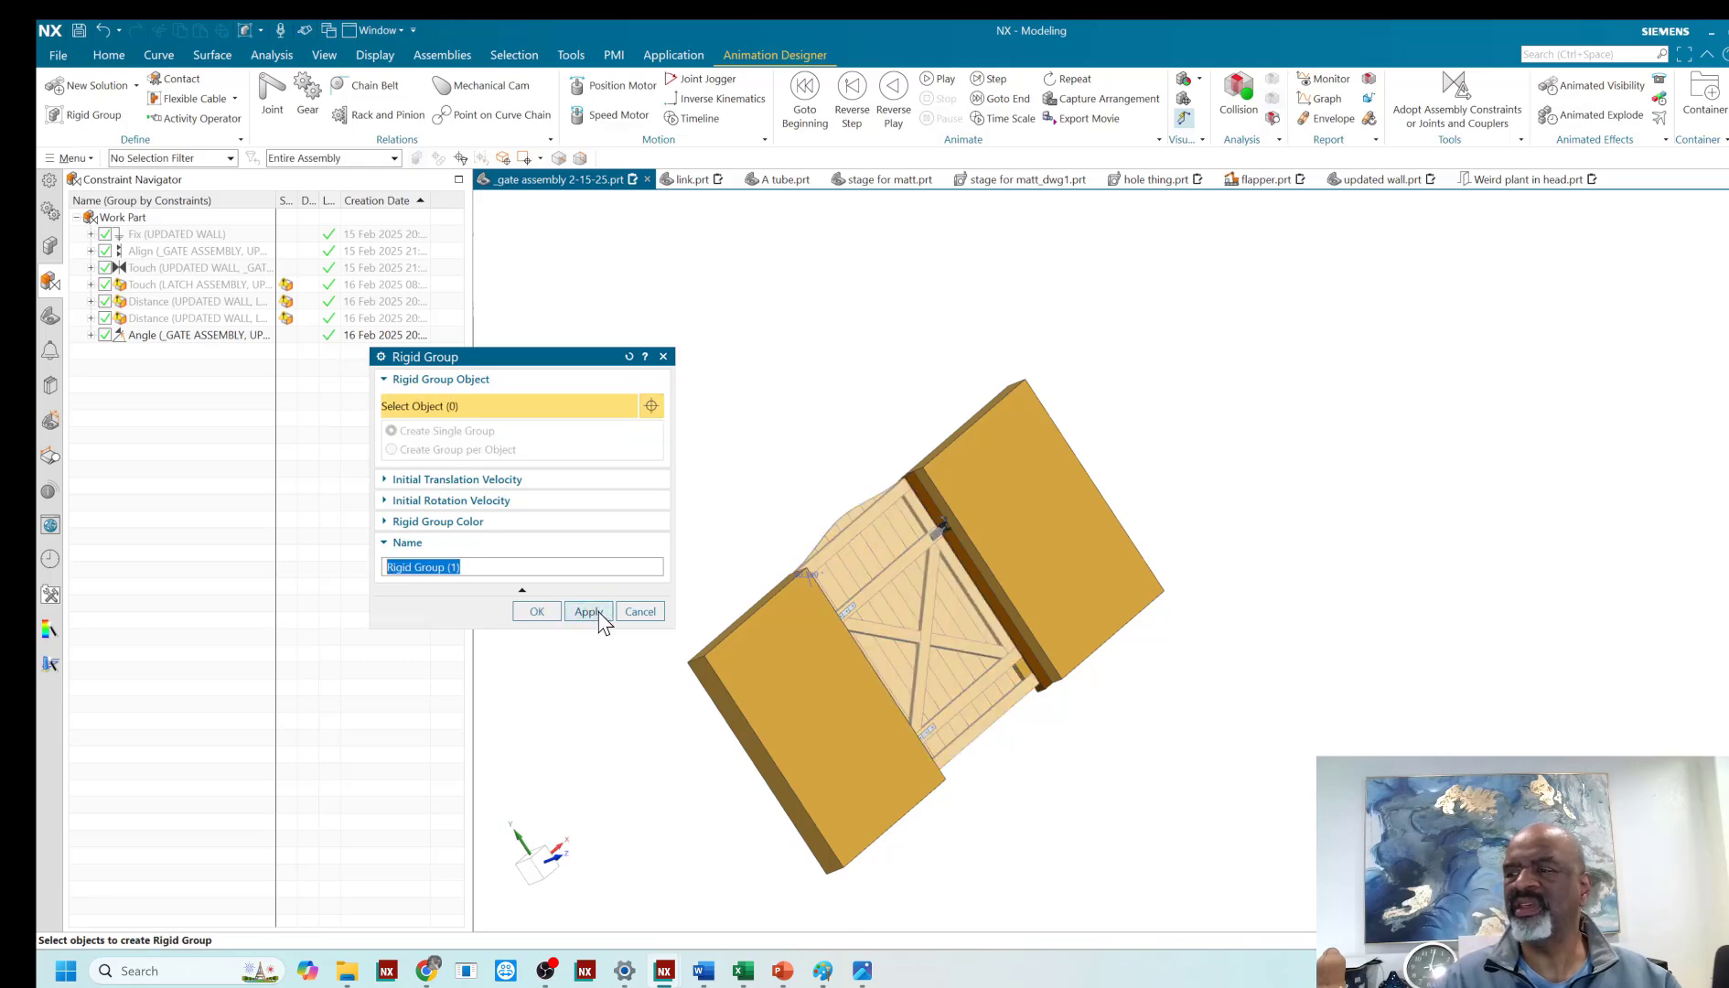
- Create a single rigid group named "wall" from the latch-side post and both wall panels
{"action": "middle_click_drag", "start_coordinate": [899, 359], "coordinate": [961, 440]}
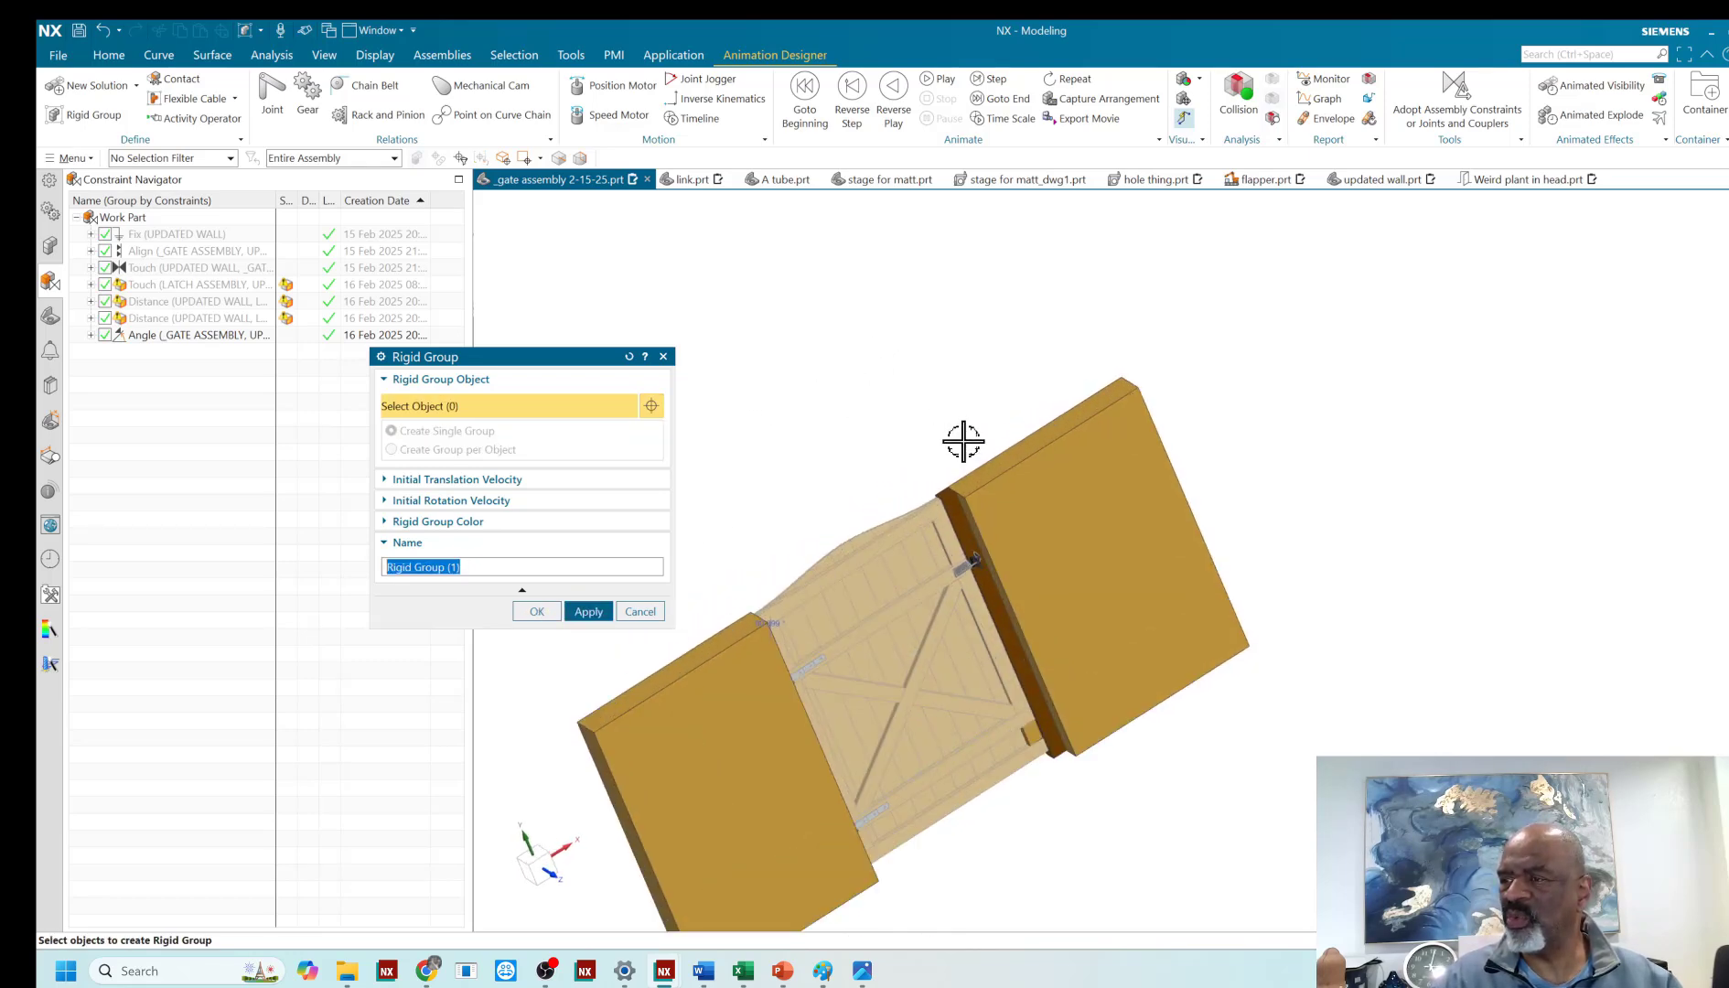
{"action": "scroll", "coordinate": [956, 513], "scroll_direction": "up", "scroll_amount": 3}
{"action": "left_click", "coordinate": [953, 516]}
{"action": "left_click", "coordinate": [976, 490]}
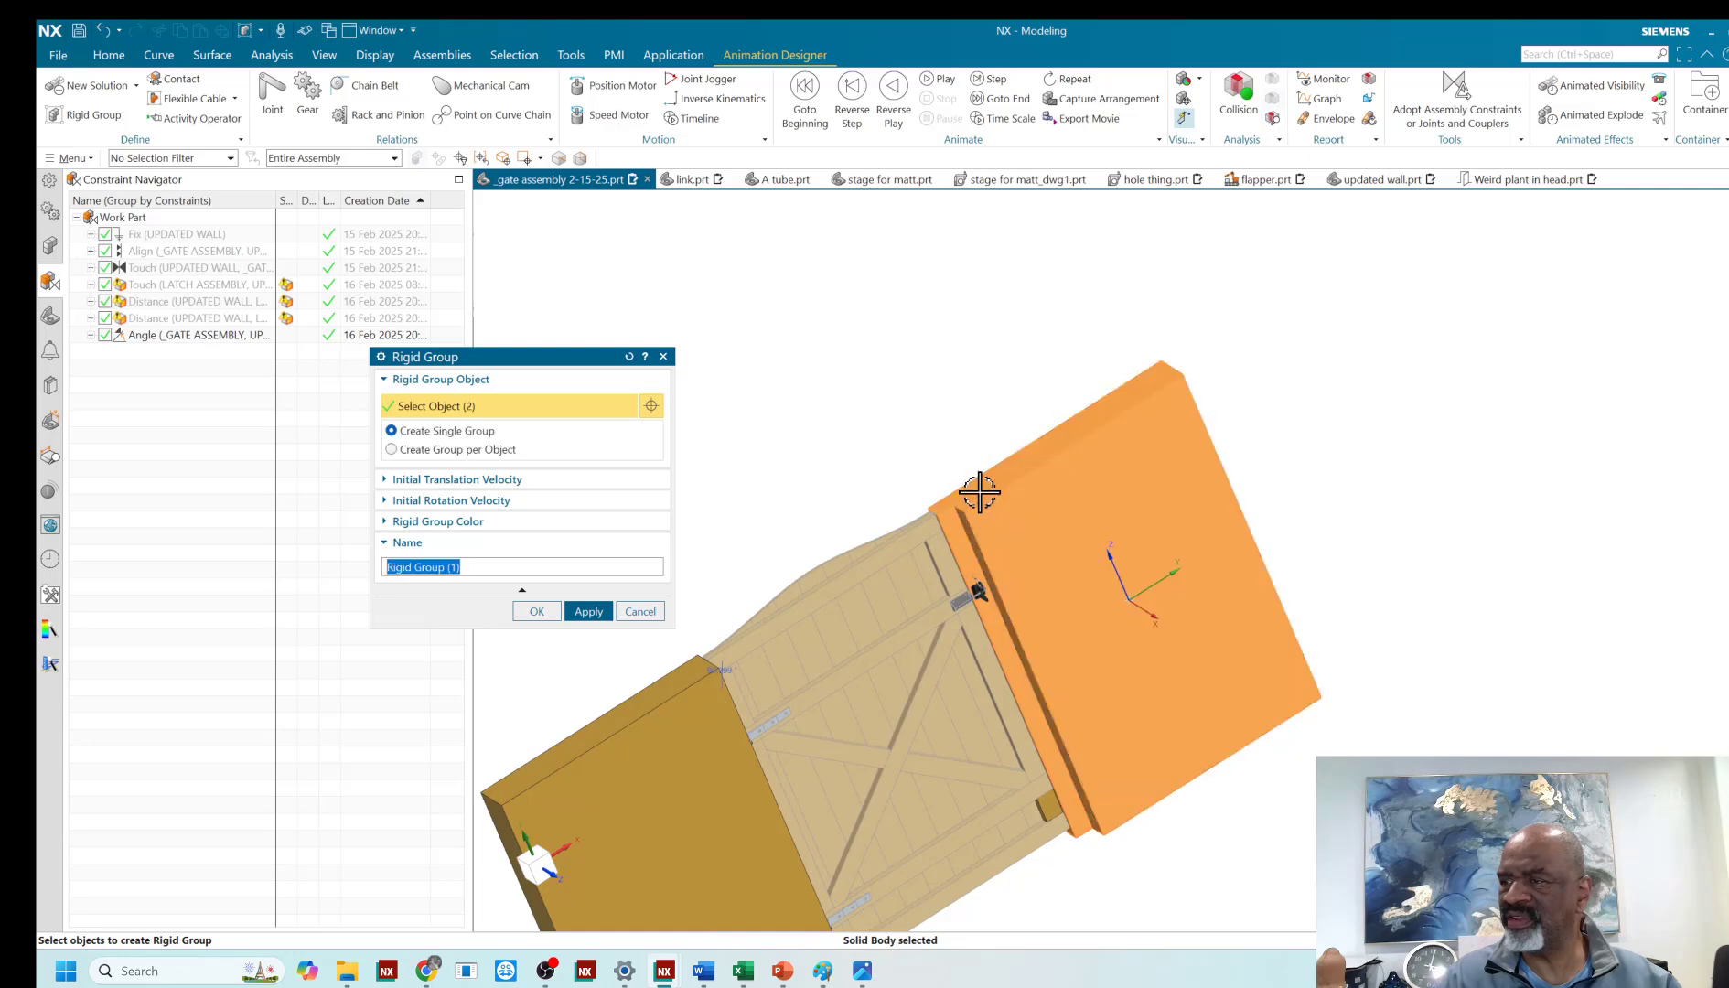
{"action": "left_click", "coordinate": [647, 727]}
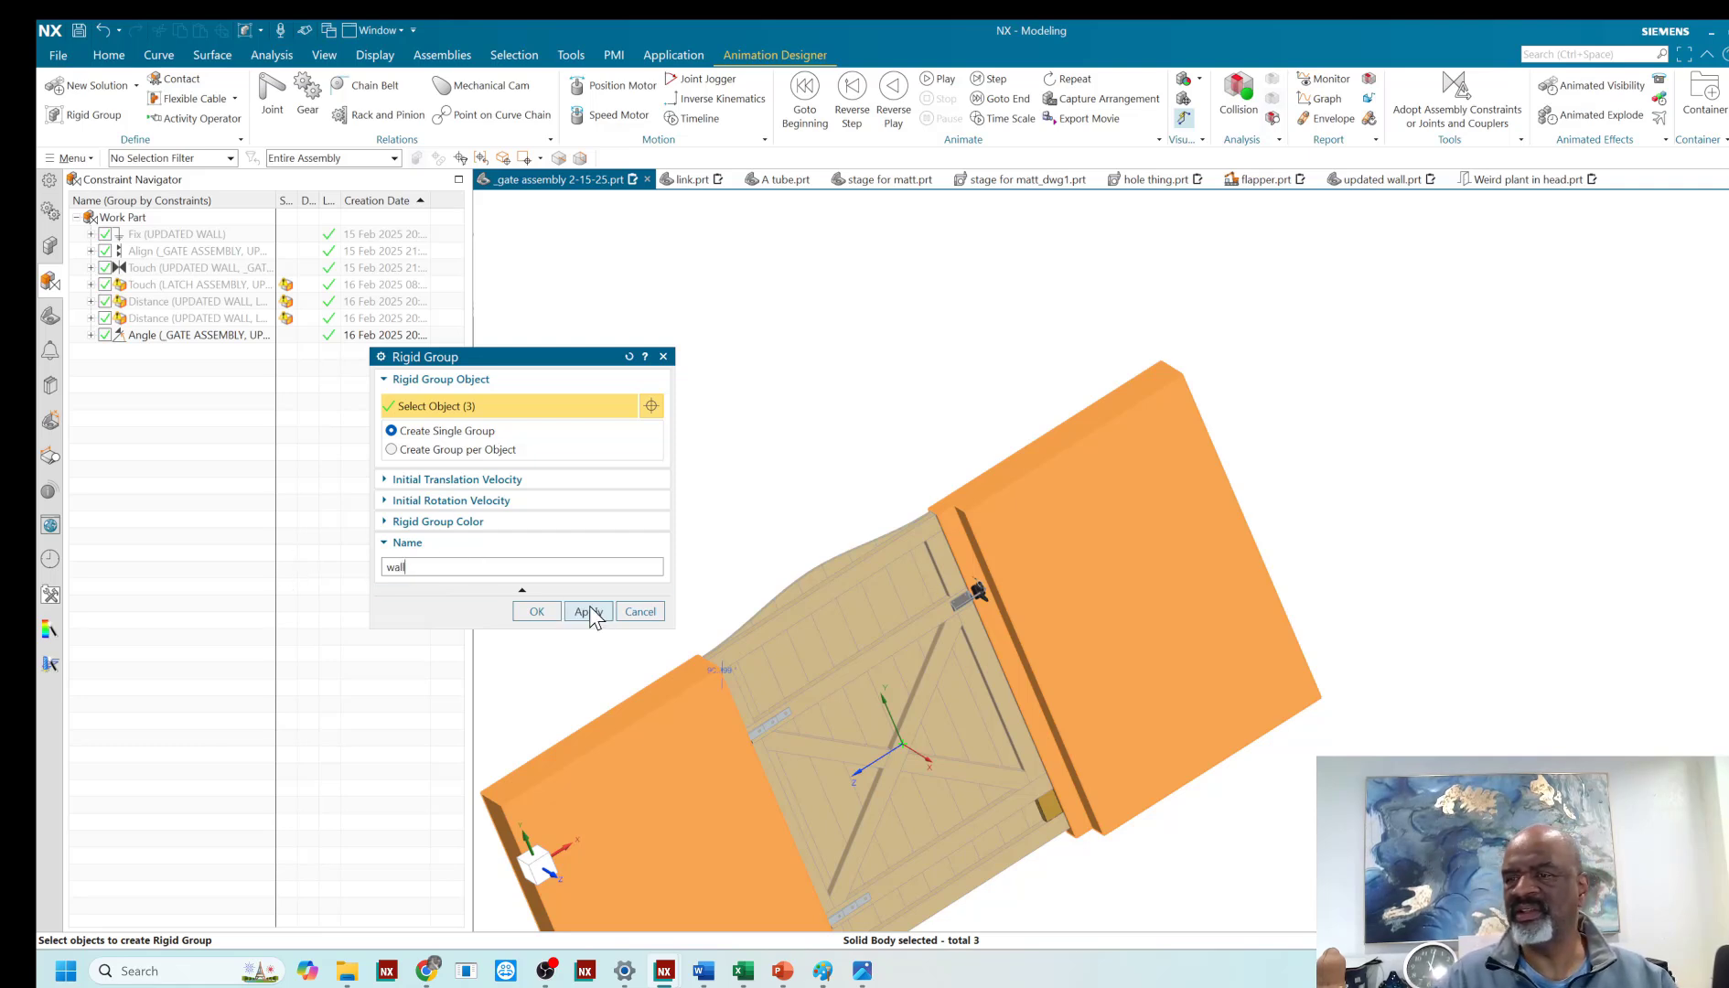
{"action": "left_click", "coordinate": [538, 611]}
- Create a fixed joint named "wall fixed" on the wall rigid group
{"action": "middle_click_drag", "start_coordinate": [672, 425], "coordinate": [651, 367]}
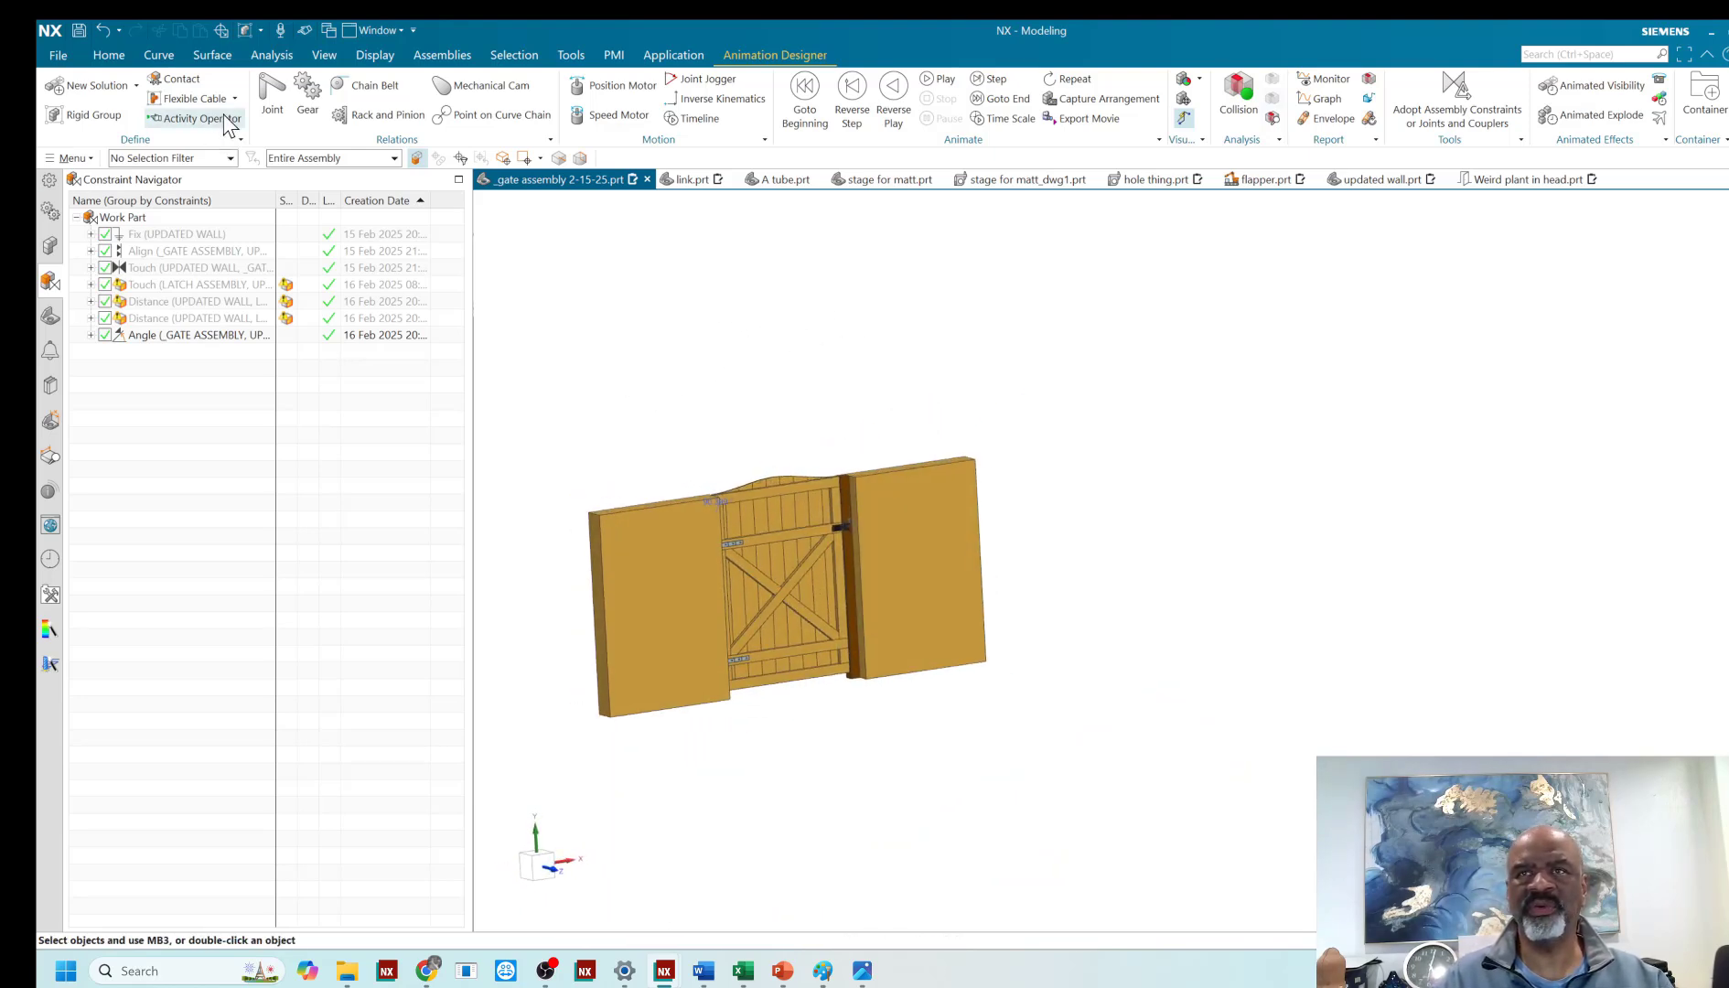
{"action": "left_click", "coordinate": [273, 96]}
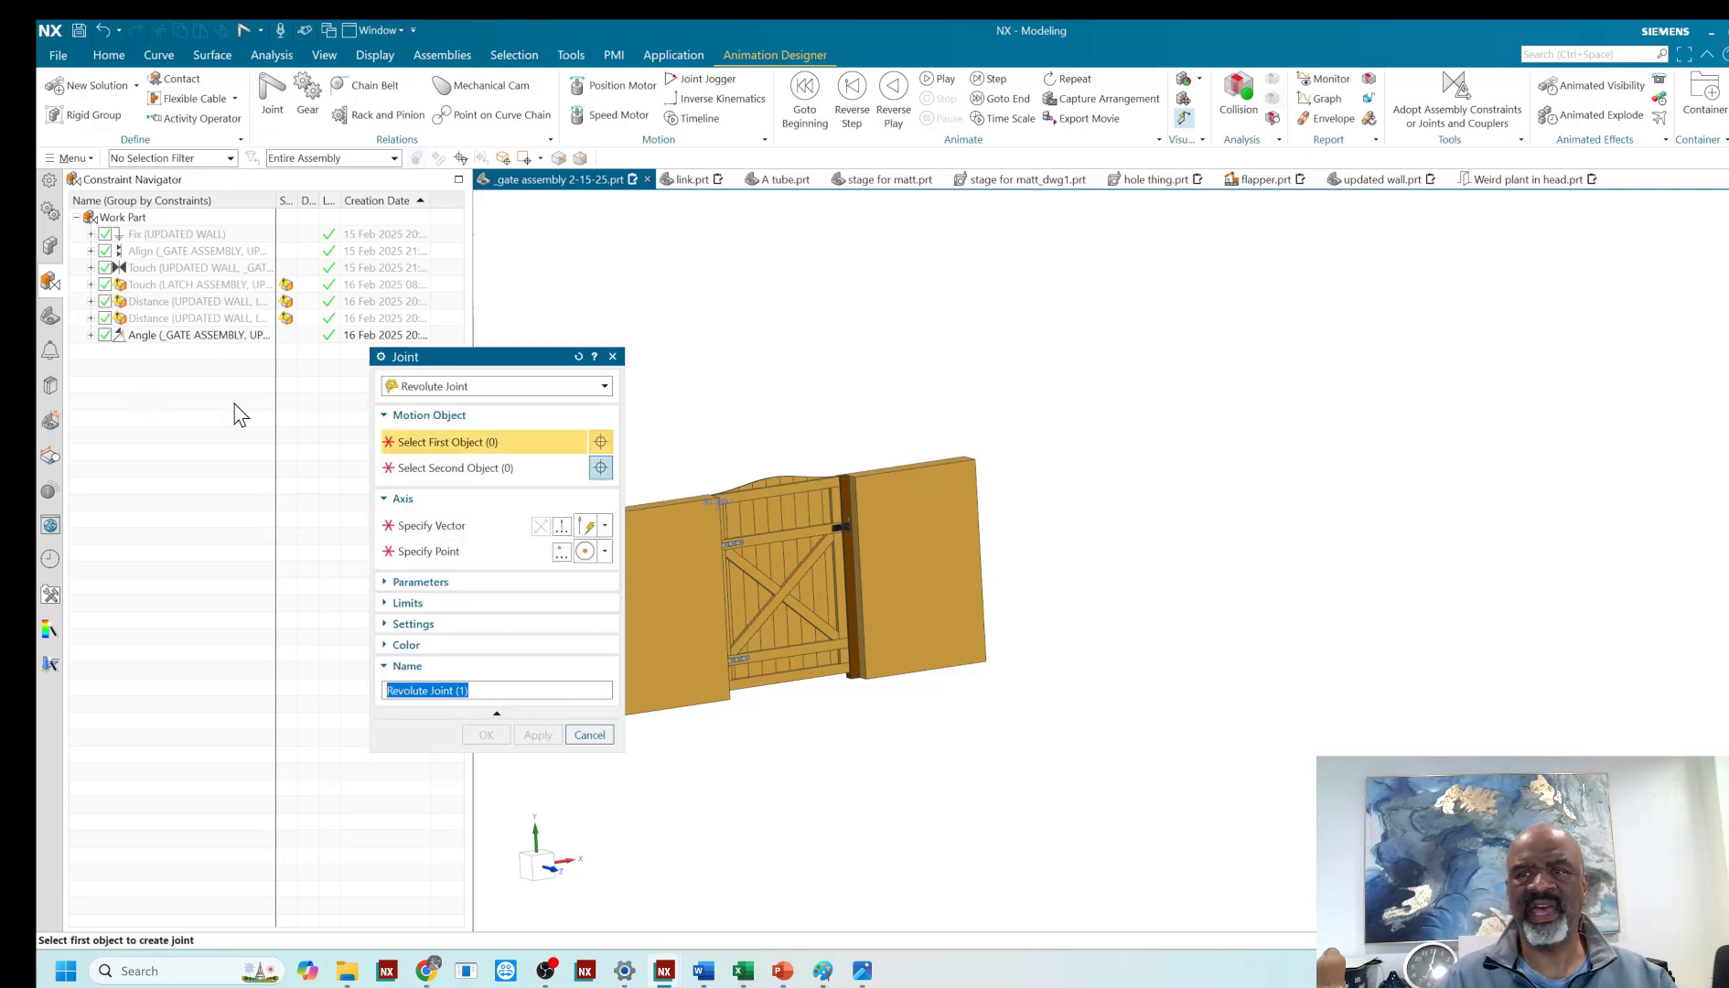
{"action": "left_click", "coordinate": [487, 389]}
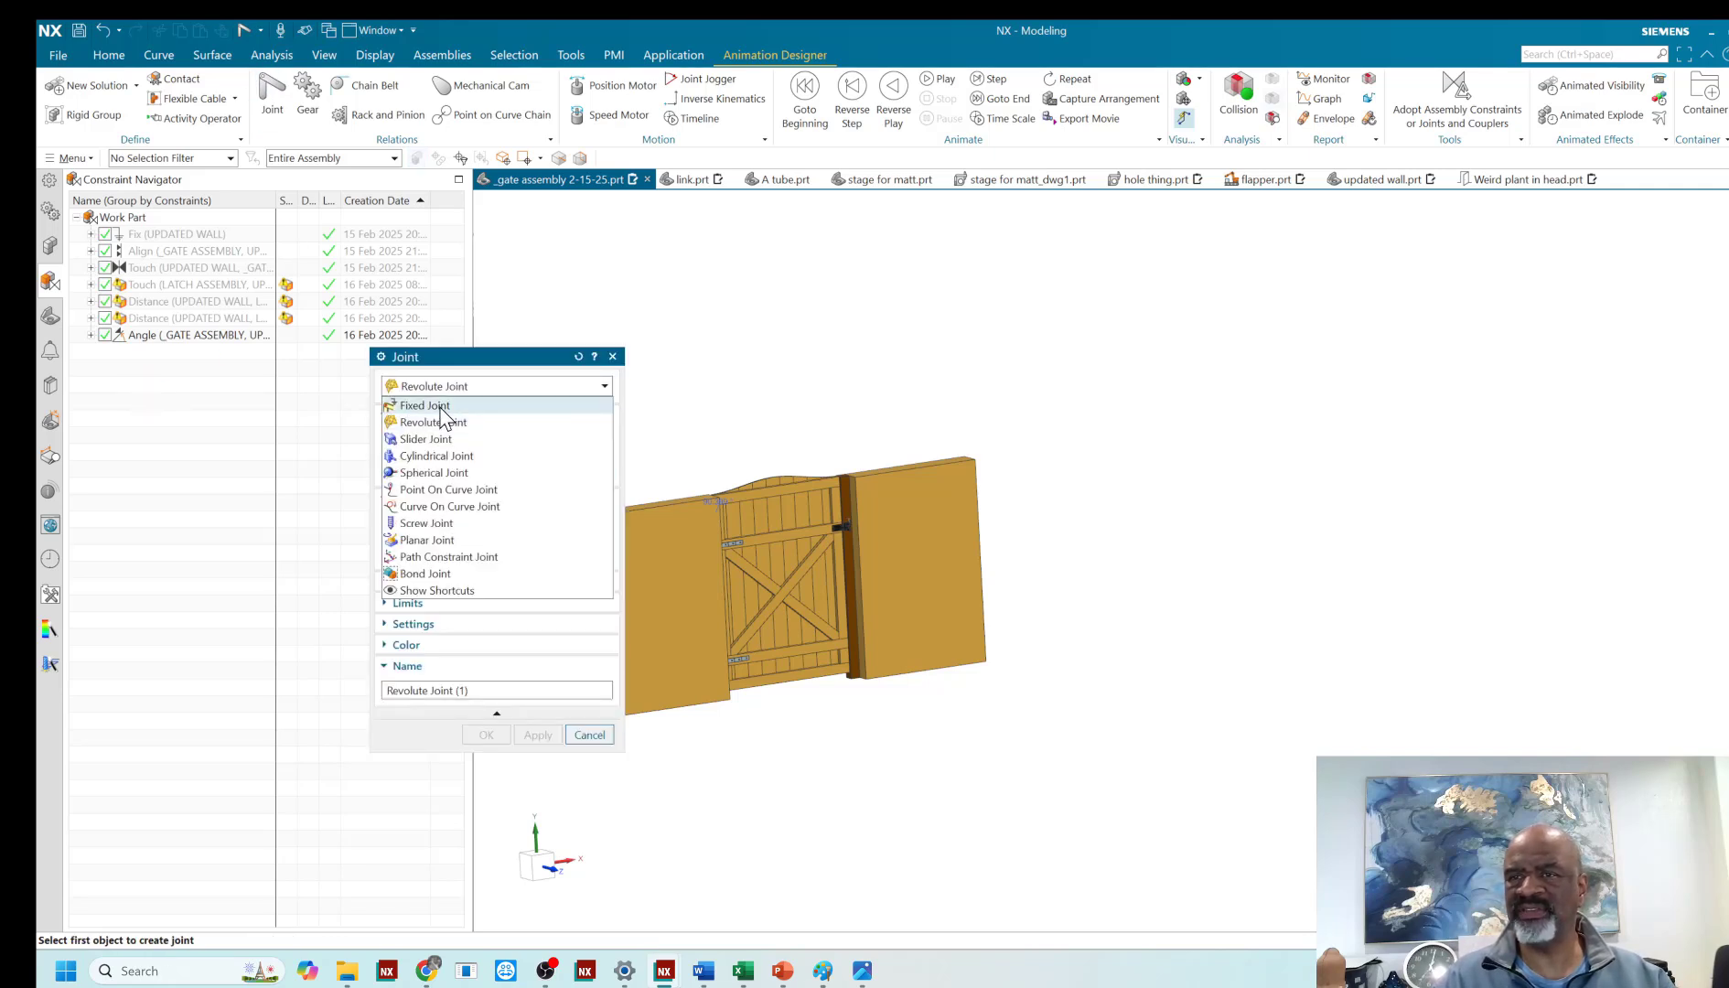
{"action": "left_click", "coordinate": [441, 405]}
{"action": "left_click", "coordinate": [865, 512]}
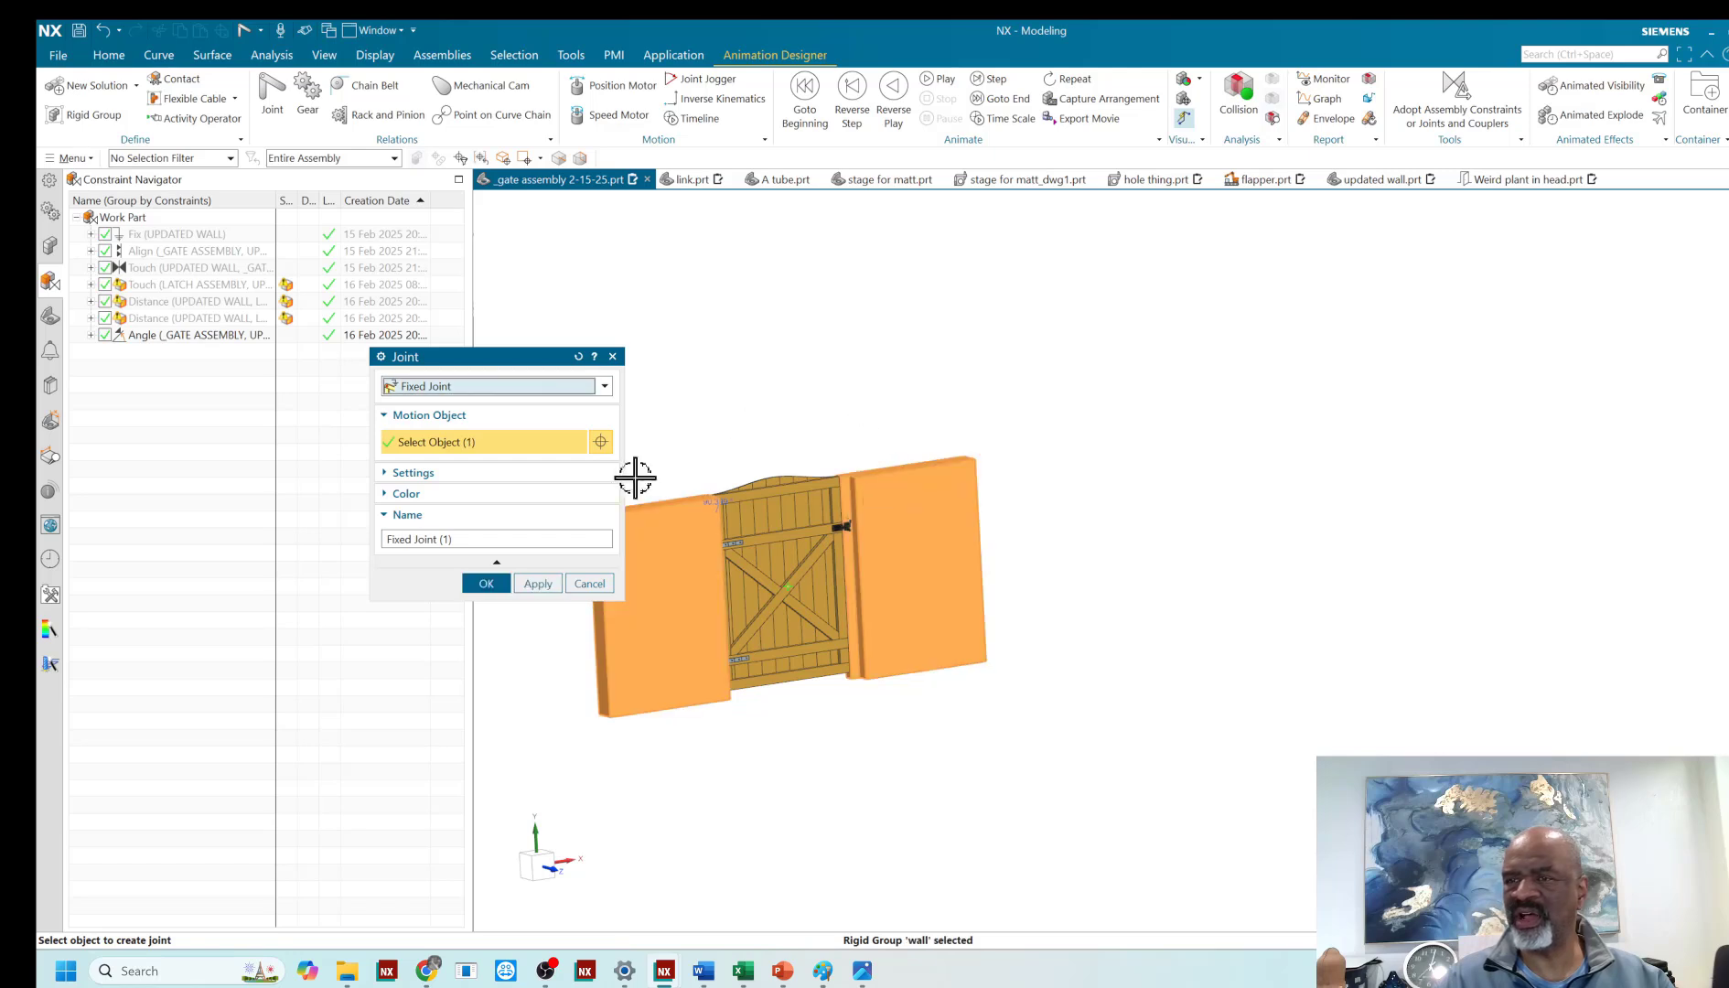
{"action": "left_click", "coordinate": [463, 533]}
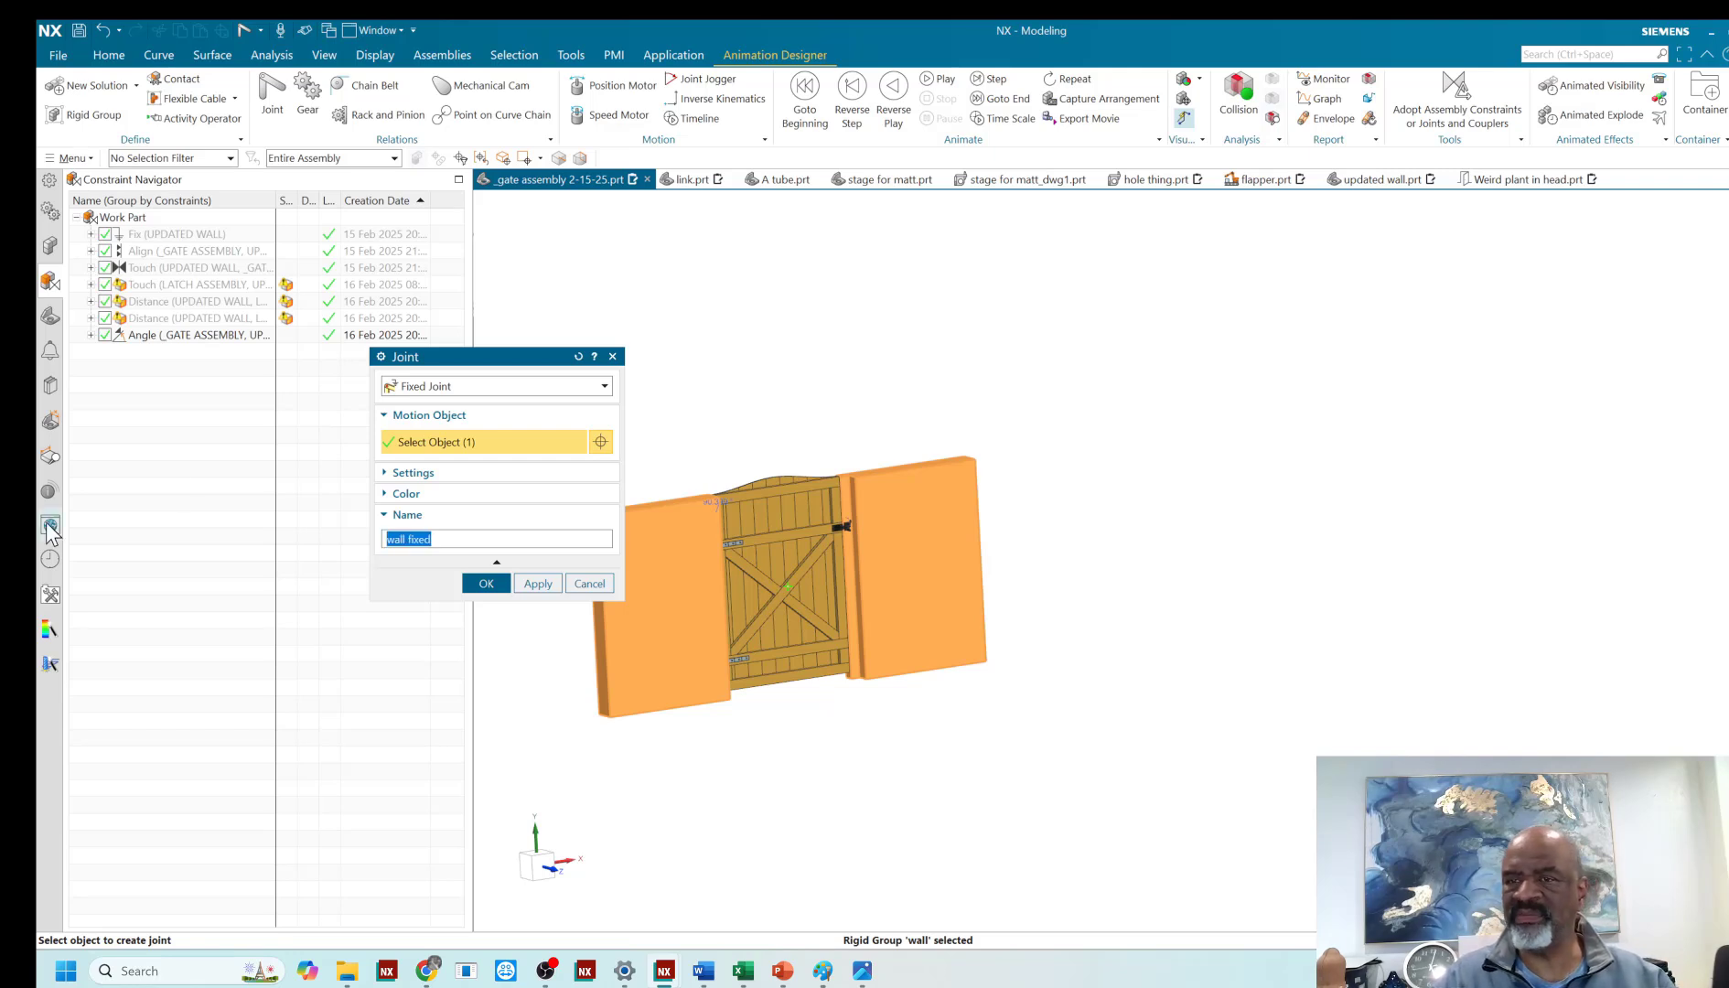
{"action": "left_click", "coordinate": [538, 584]}
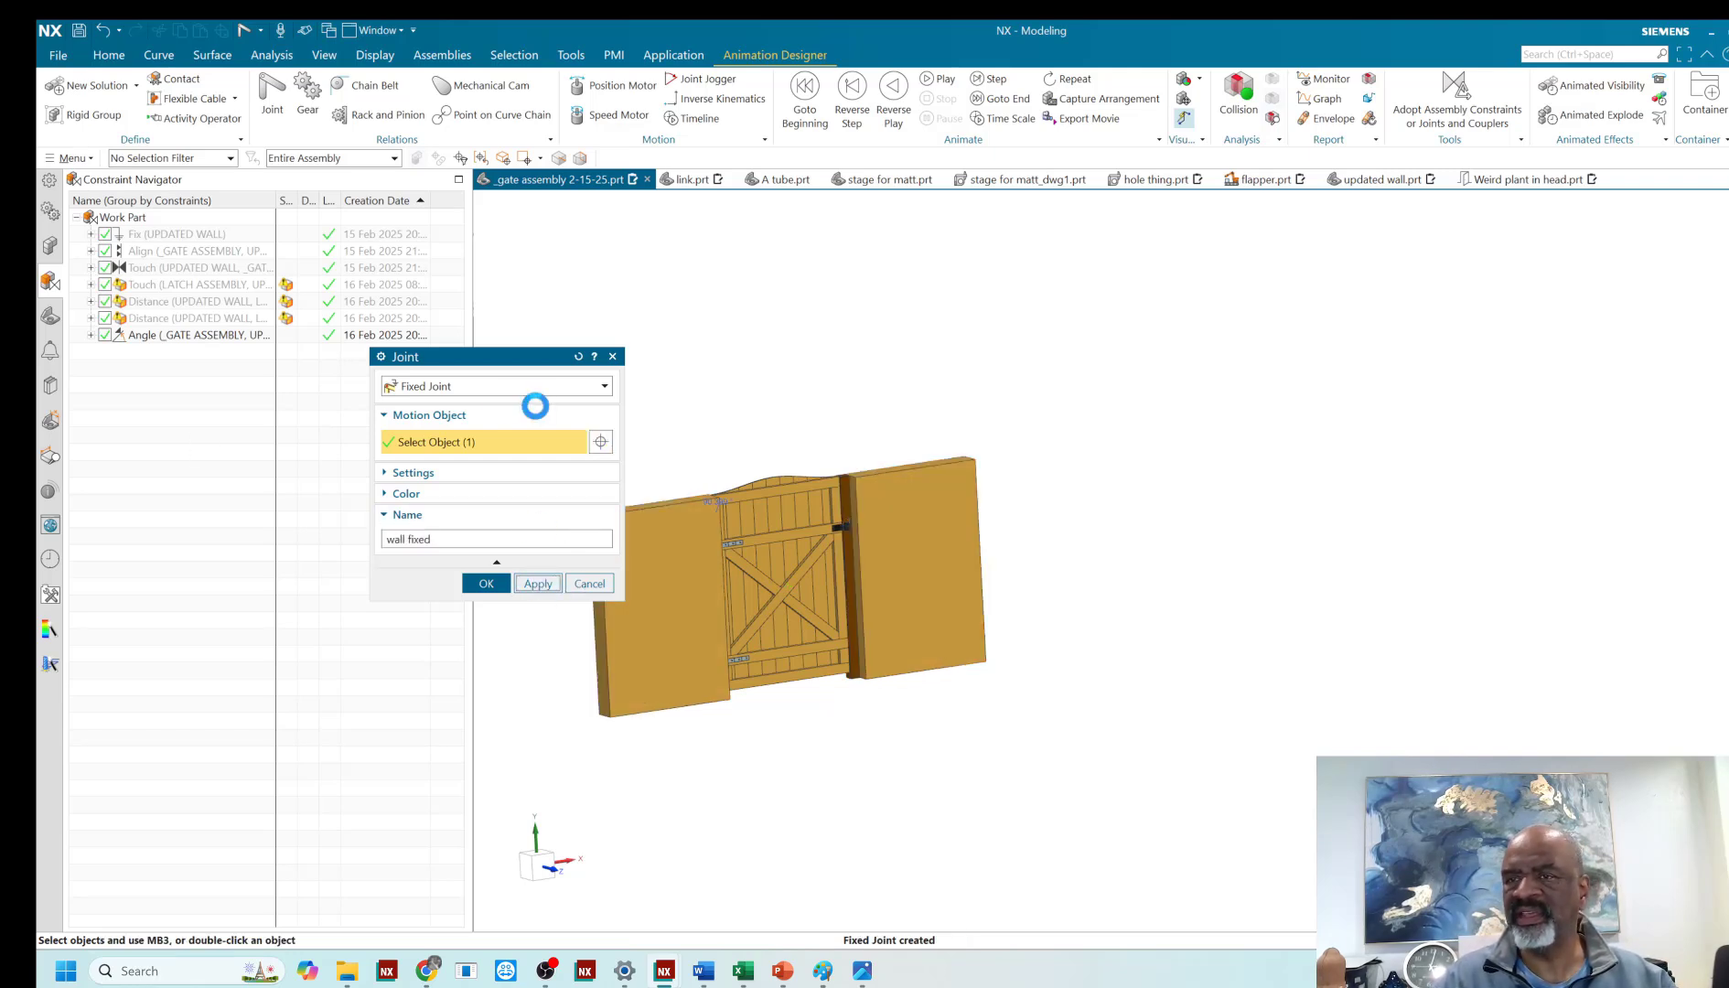
- Set up a revolute joint with the gate as first object, the wall as second object and the Y-axis as its vector
{"action": "left_click", "coordinate": [412, 386]}
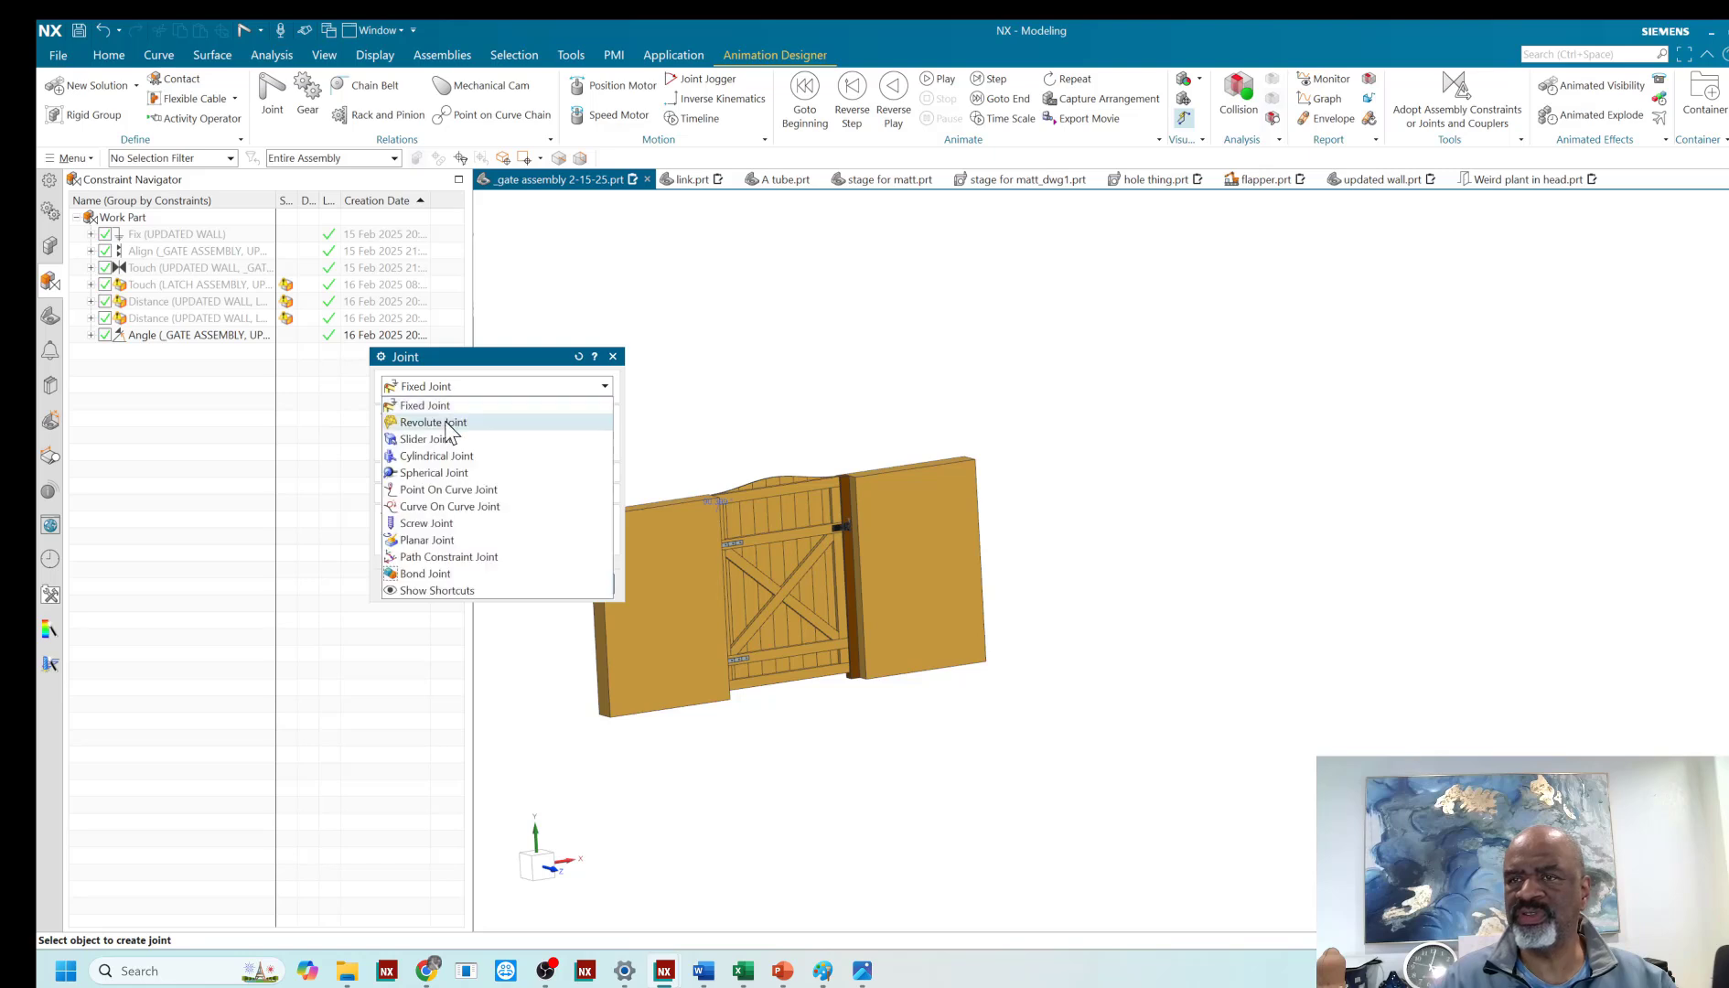
{"action": "left_click", "coordinate": [430, 422]}
{"action": "scroll", "coordinate": [828, 490], "scroll_direction": "down", "scroll_amount": 2}
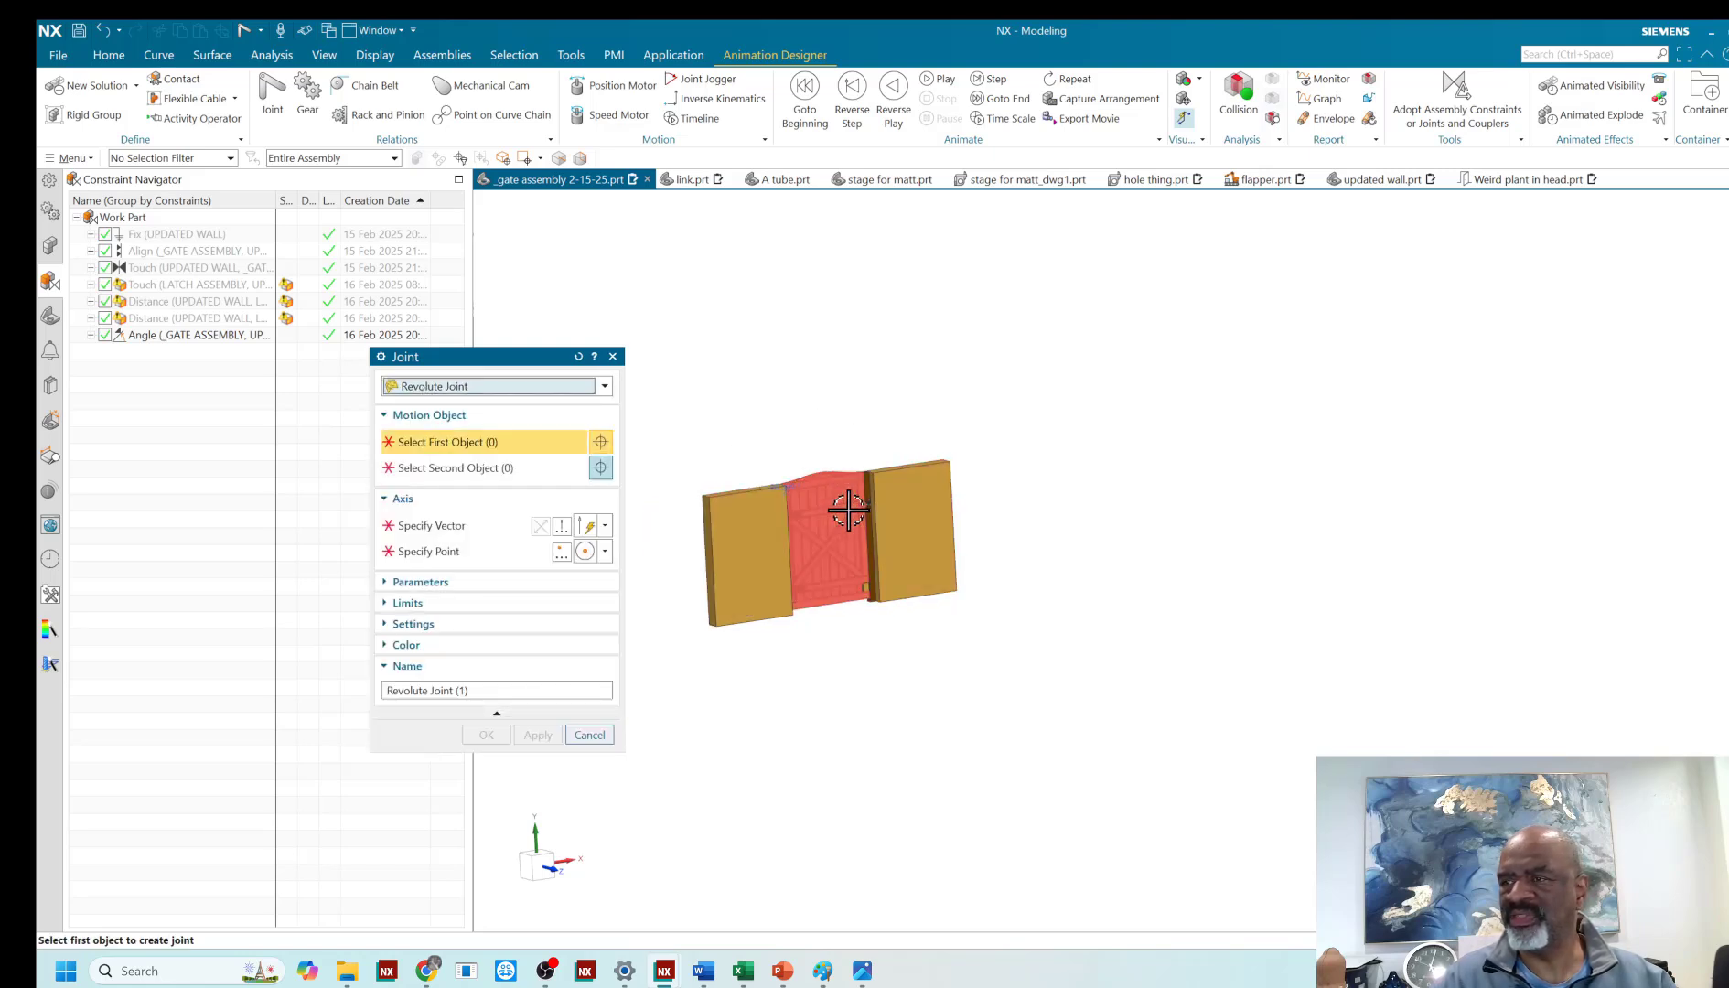
{"action": "left_click", "coordinate": [791, 529]}
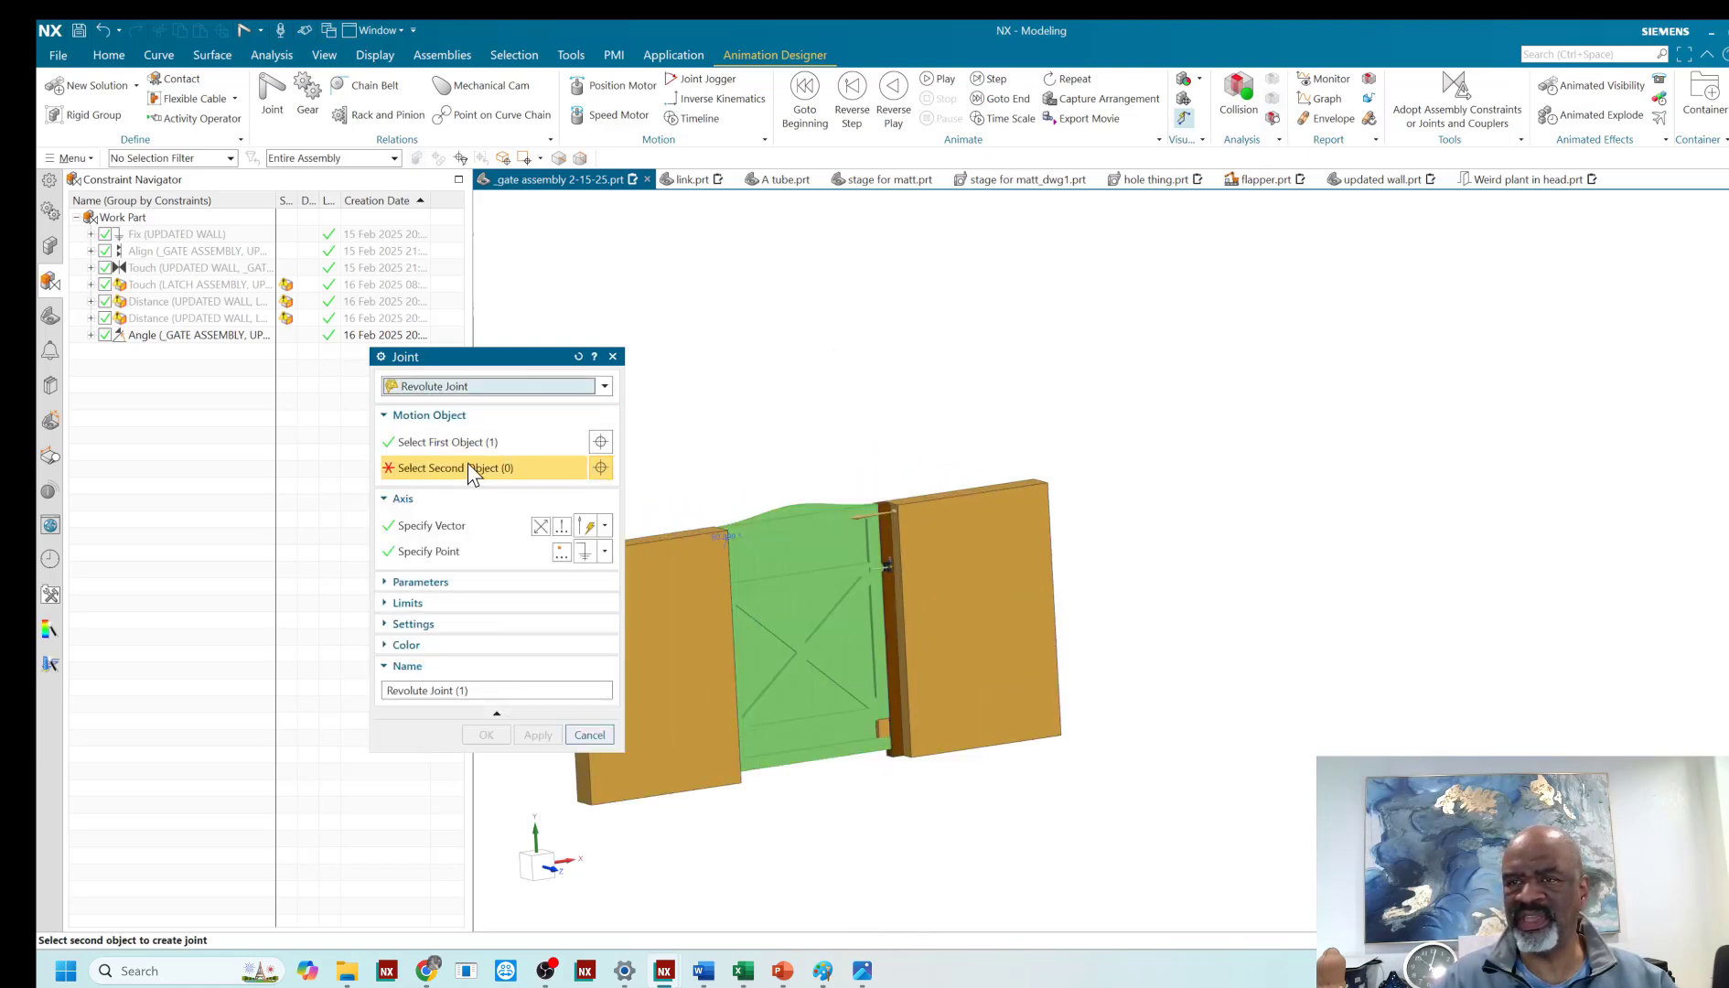
{"action": "left_click", "coordinate": [677, 595]}
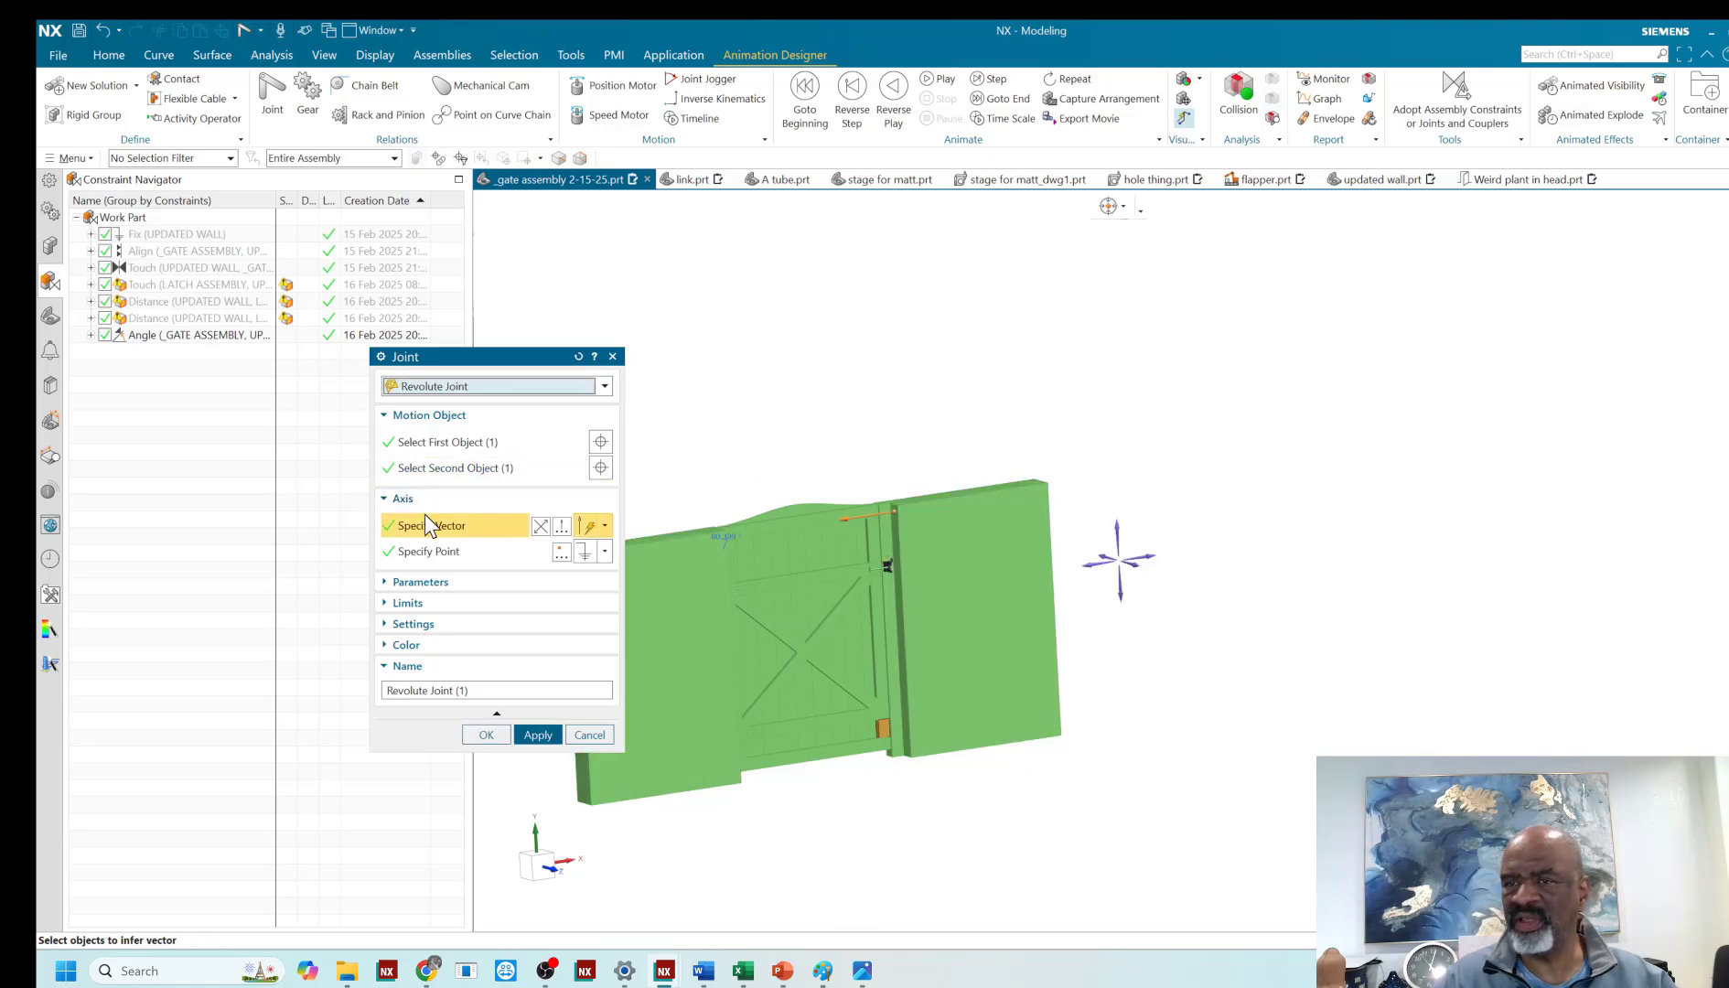
{"action": "left_click", "coordinate": [1119, 534]}
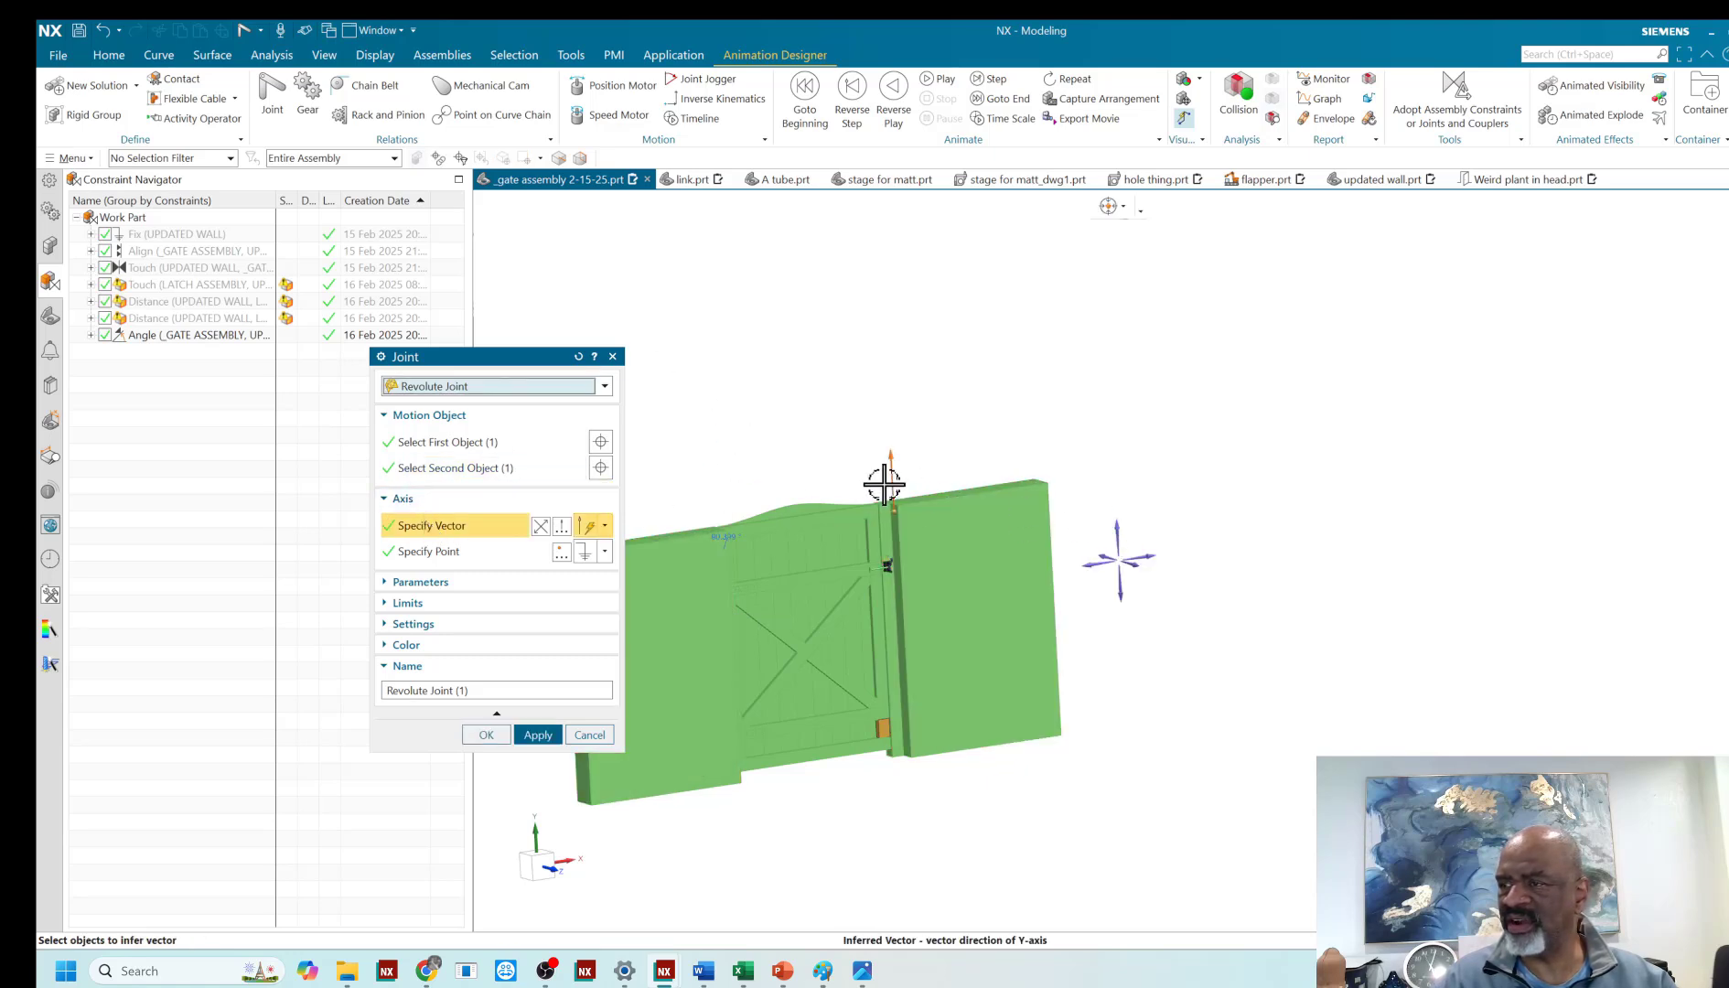
- Place the revolute joint's axis point at the arc center of the top hinge barrel's circular edge and create the joint
{"action": "left_click", "coordinate": [430, 550]}
{"action": "scroll", "coordinate": [915, 480], "scroll_direction": "up", "scroll_amount": 2}
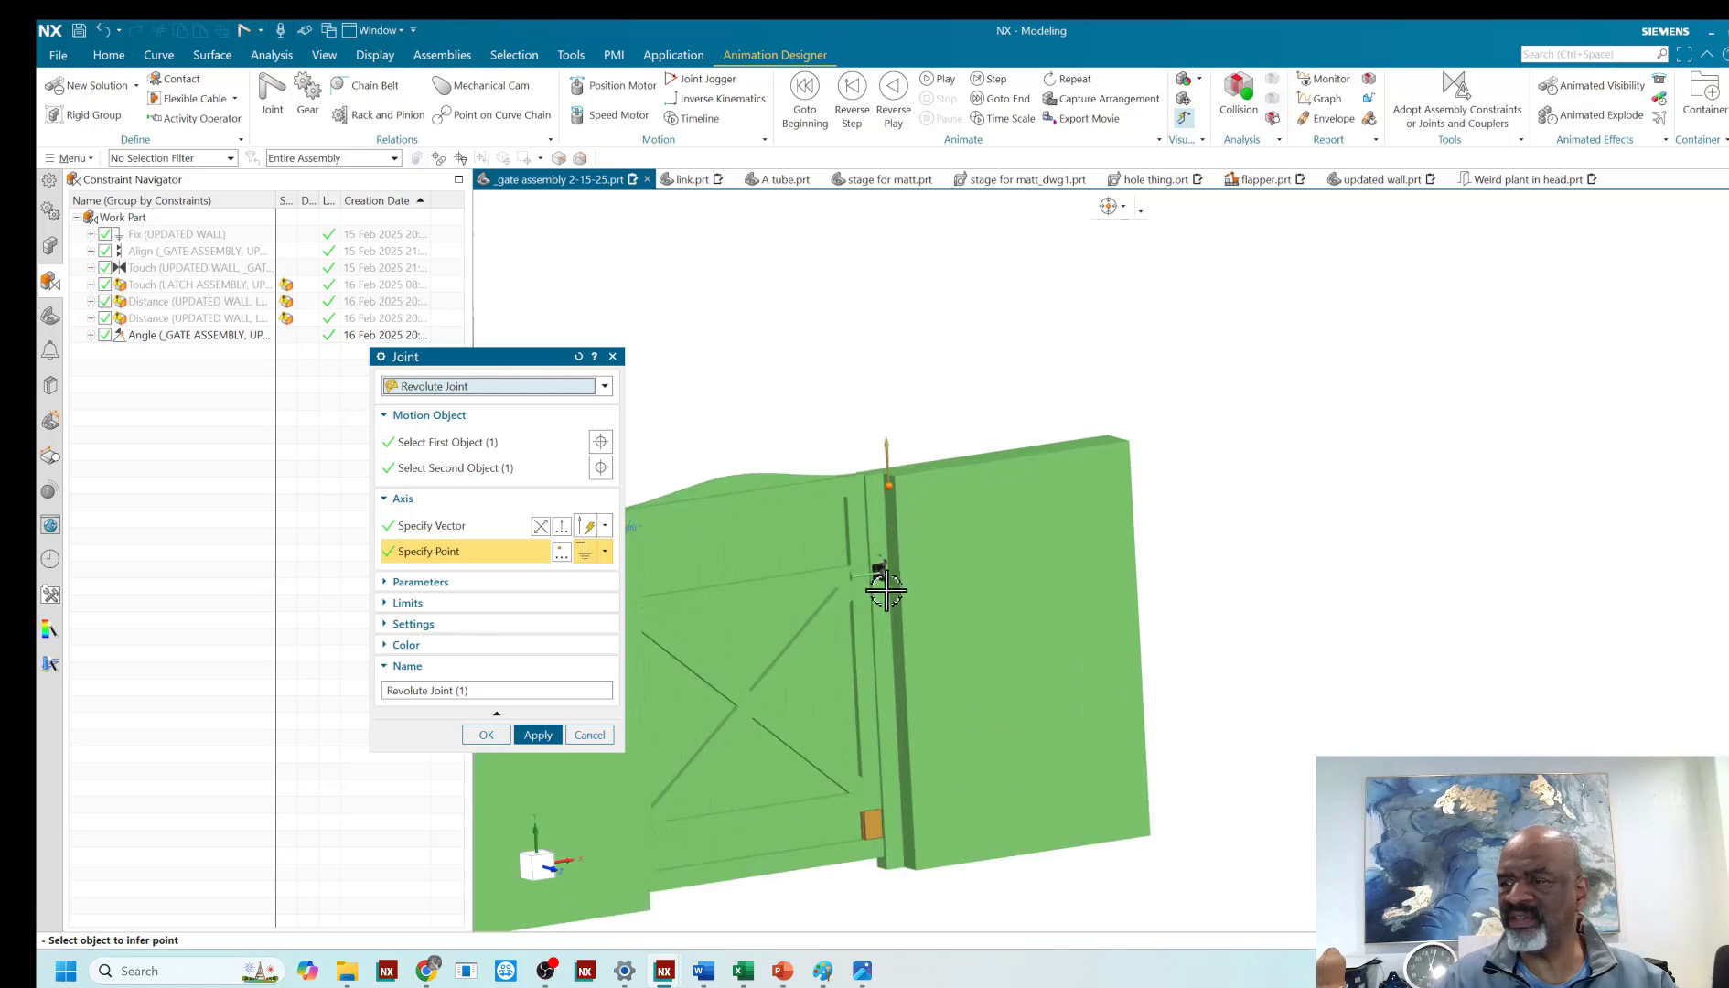
{"action": "scroll", "coordinate": [887, 810], "scroll_direction": "up", "scroll_amount": 4}
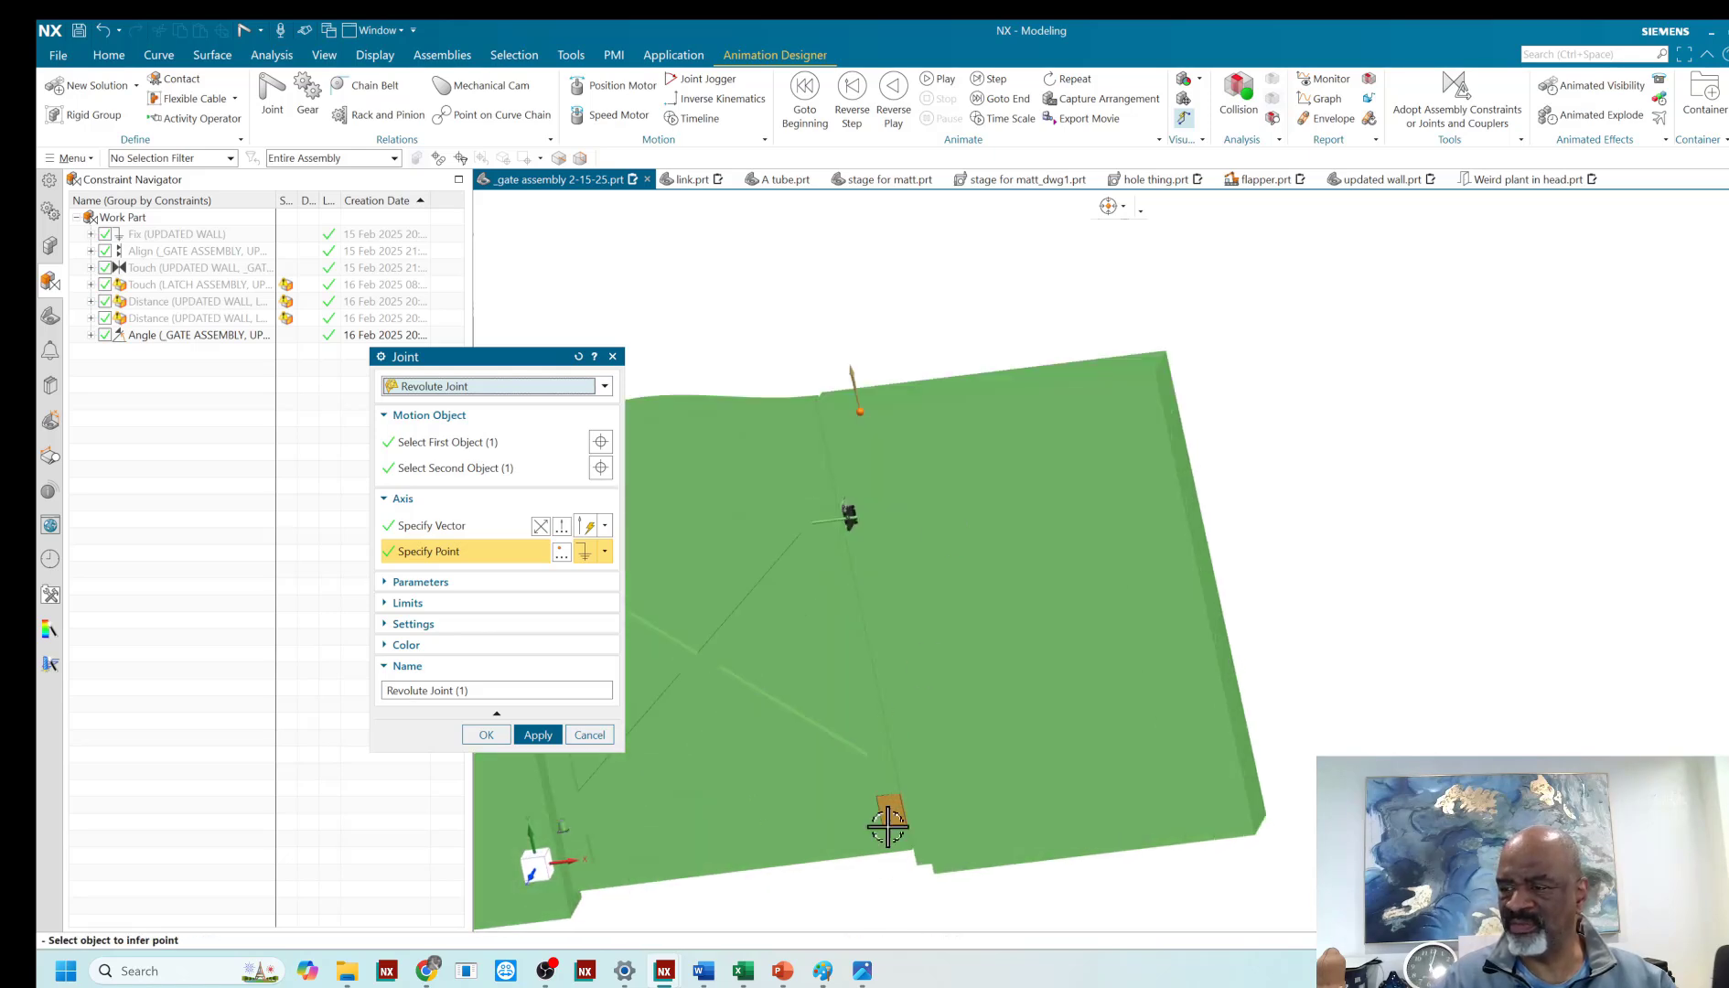
{"action": "scroll", "coordinate": [1258, 856], "scroll_direction": "down", "scroll_amount": 4}
{"action": "scroll", "coordinate": [961, 678], "scroll_direction": "up", "scroll_amount": 5}
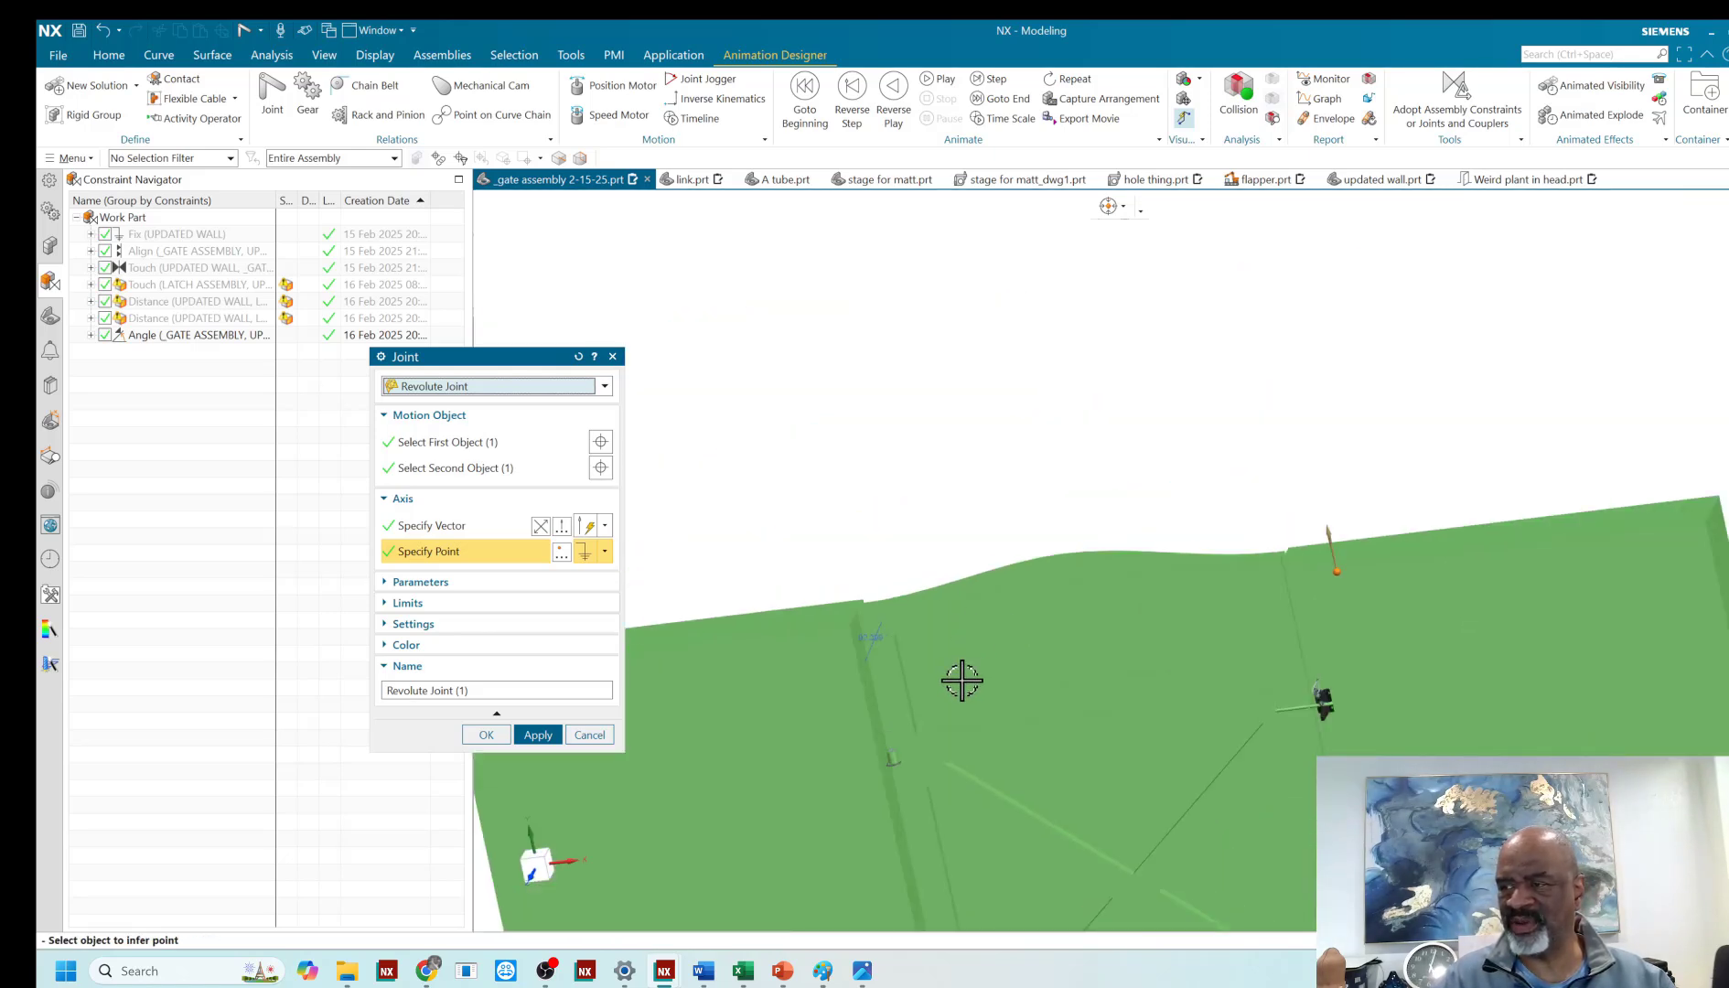
{"action": "scroll", "coordinate": [885, 792], "scroll_direction": "up", "scroll_amount": 5}
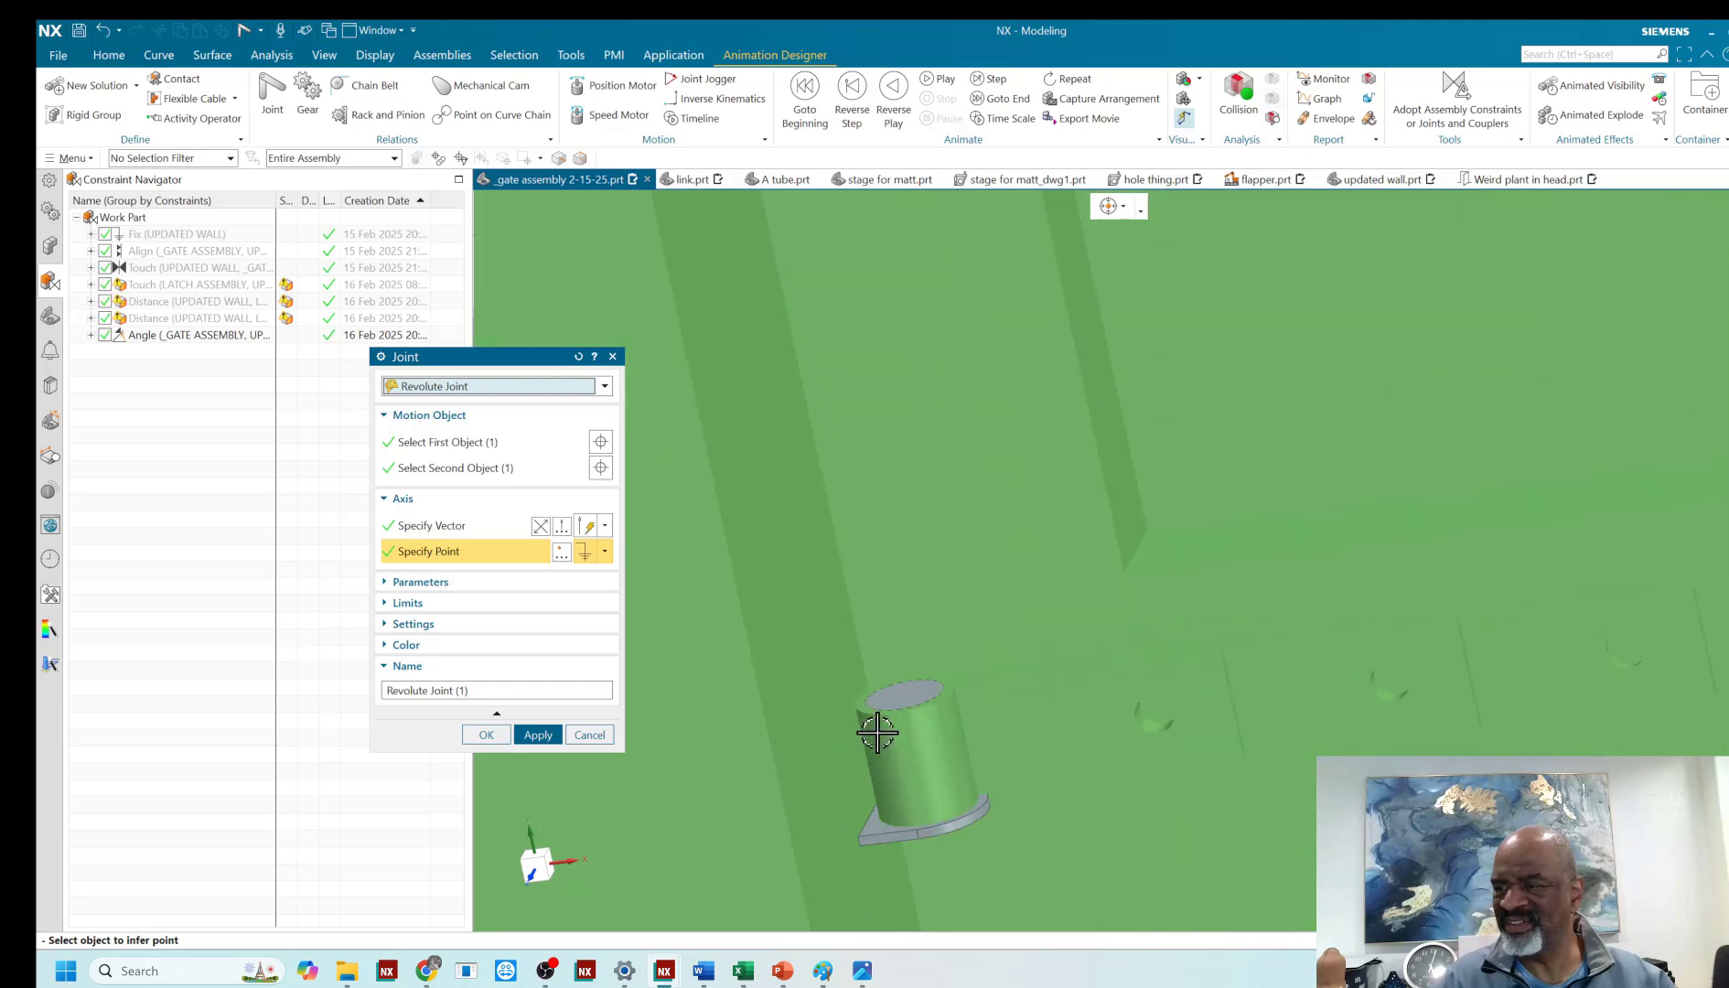
{"action": "left_click", "coordinate": [908, 684]}
{"action": "left_click", "coordinate": [478, 735]}
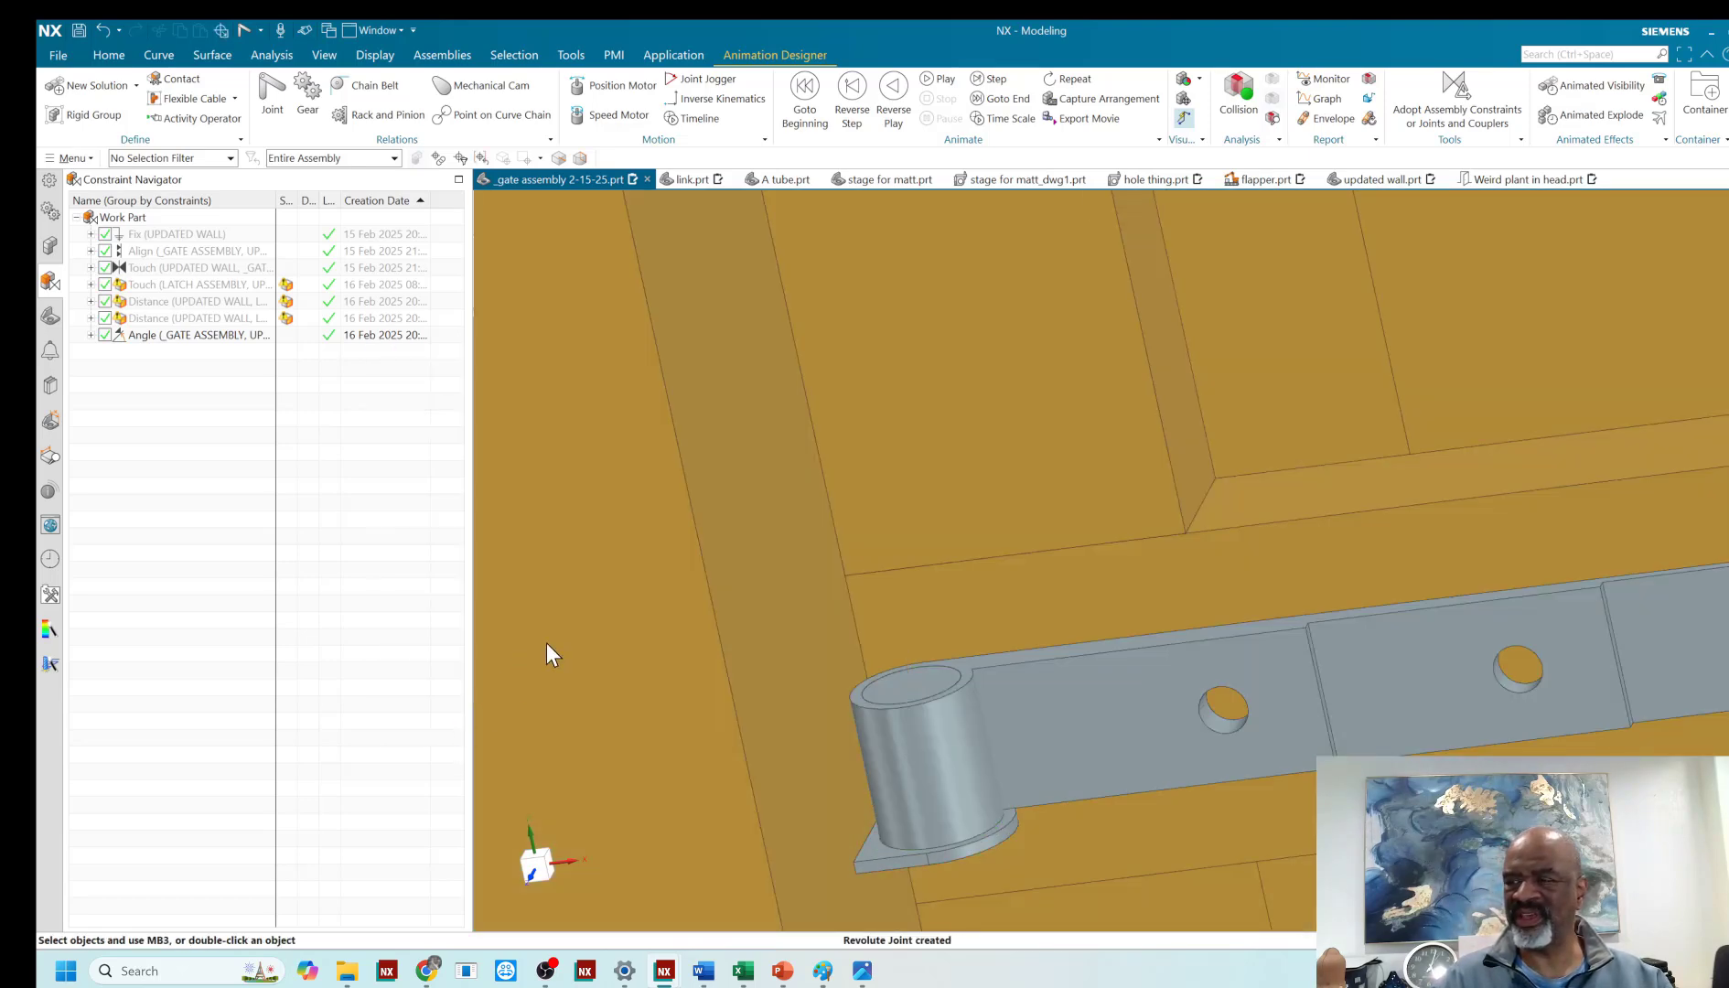
- Edit the "gate" rigid group to include the missing latch-side board at the gate's lower corner
{"action": "scroll", "coordinate": [707, 488], "scroll_direction": "down", "scroll_amount": 8}
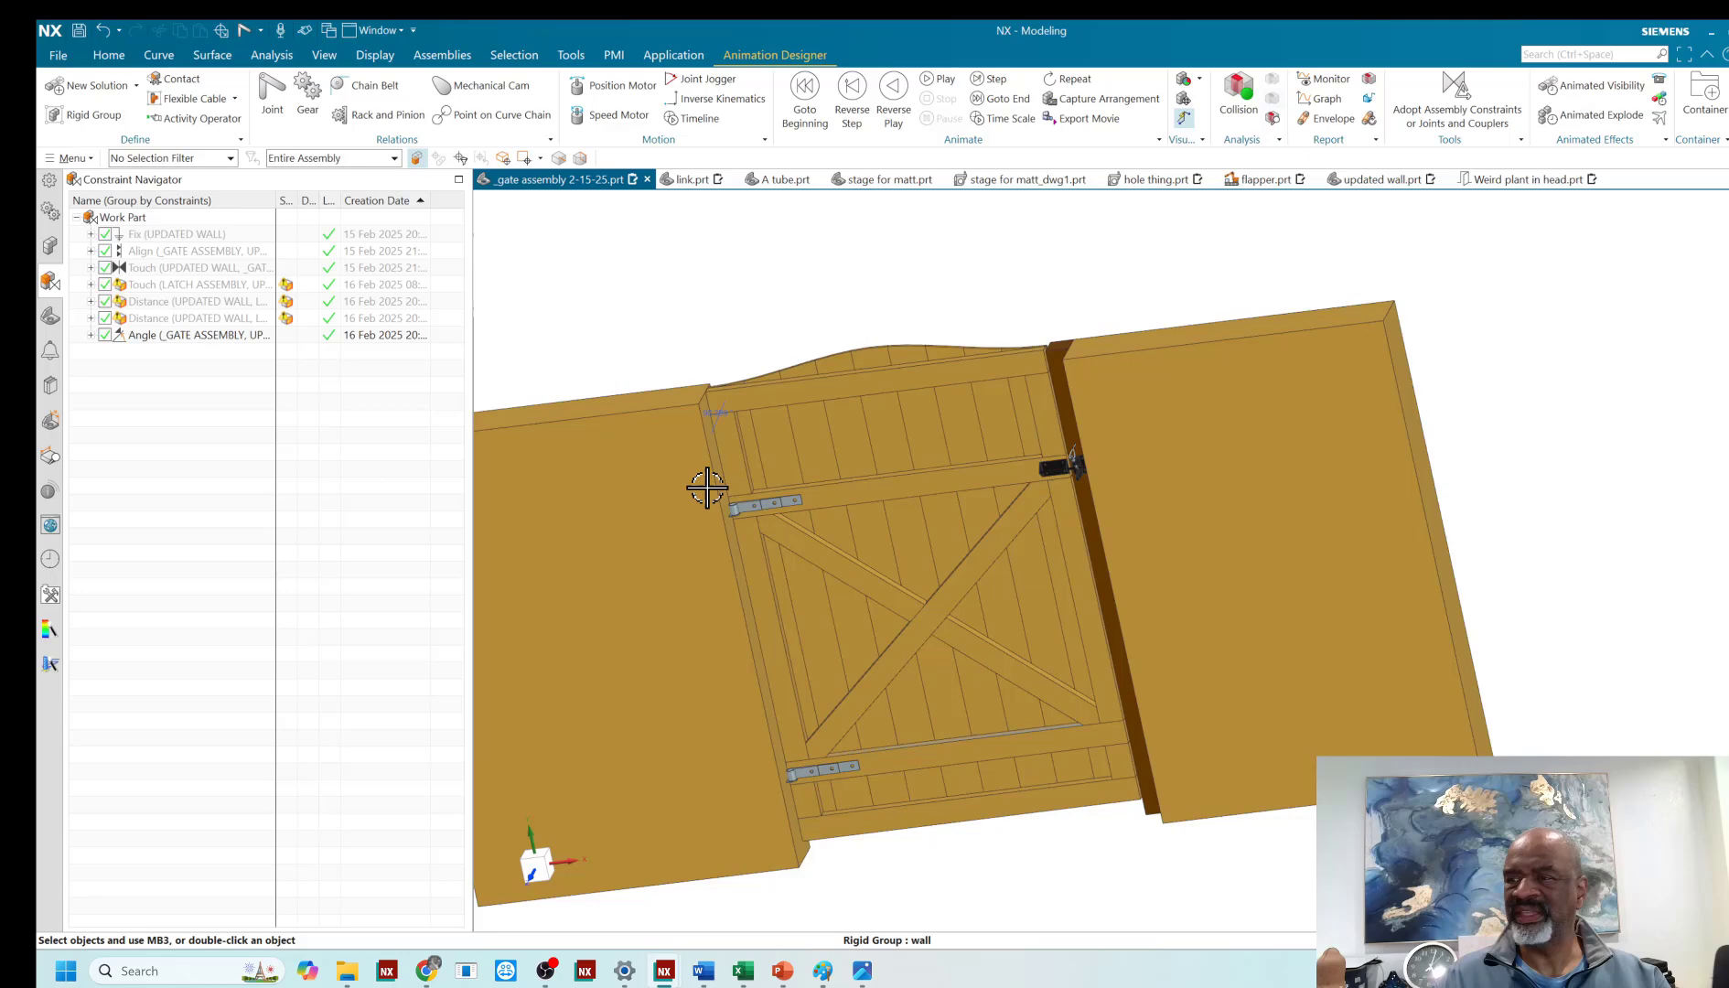
{"action": "middle_click_drag", "start_coordinate": [708, 488], "coordinate": [1023, 725]}
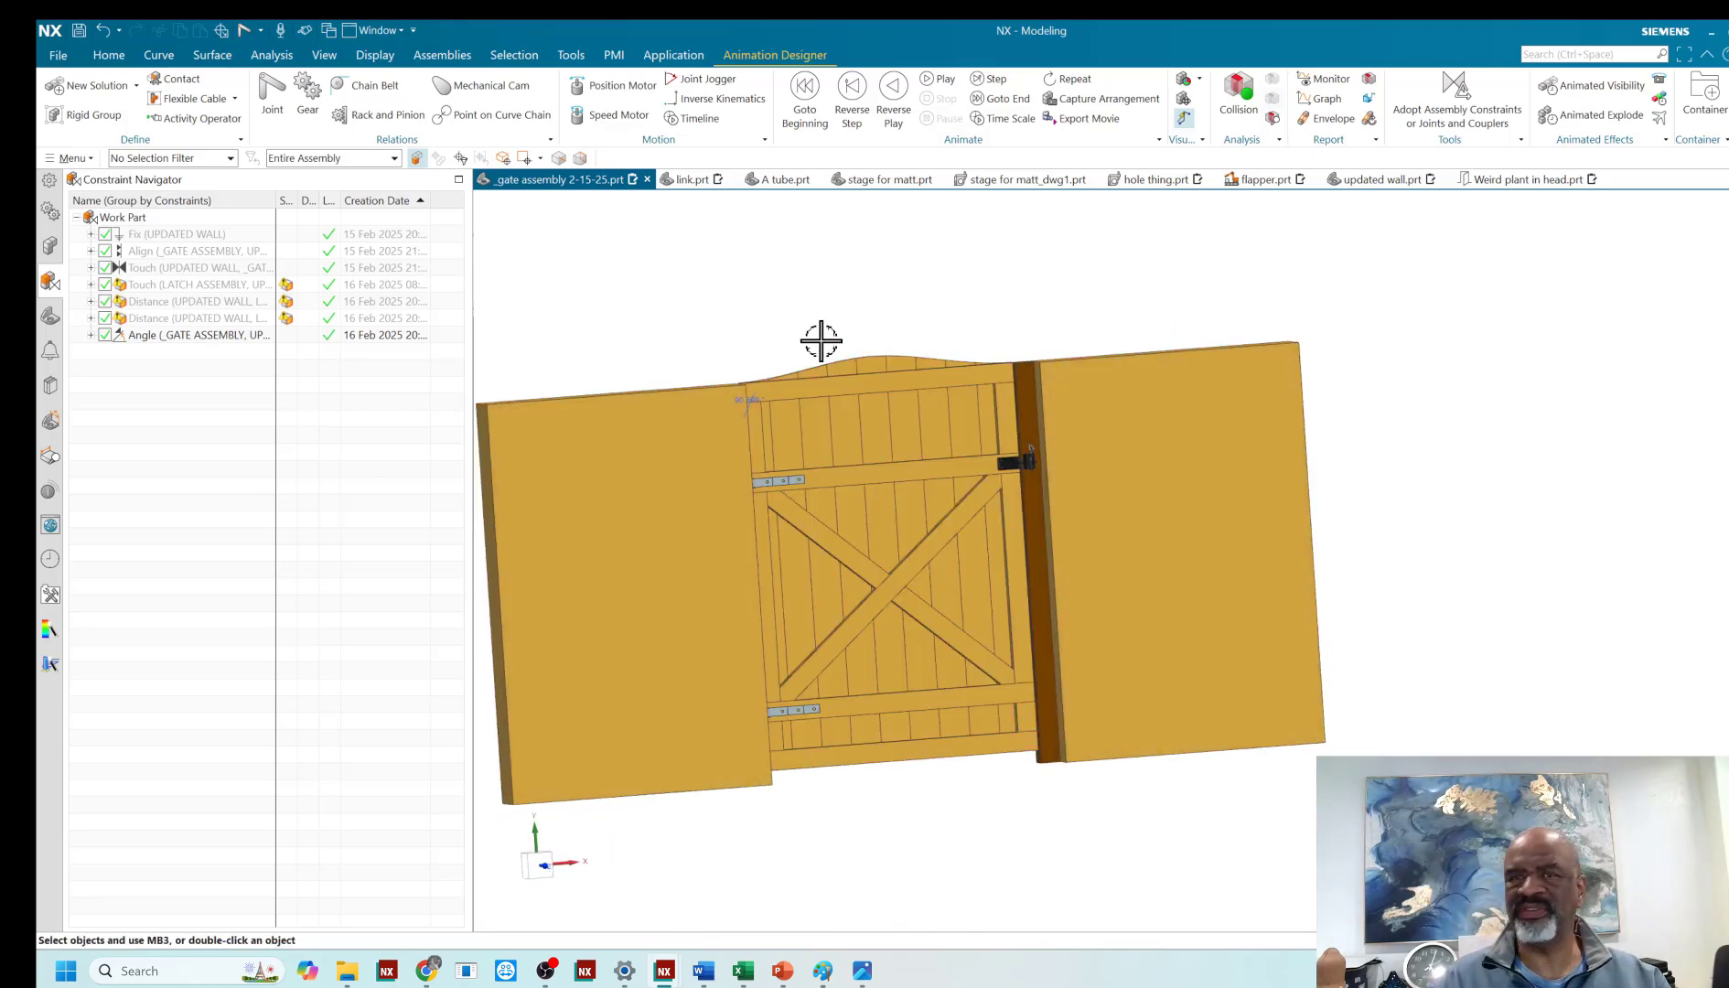
{"action": "left_click", "coordinate": [50, 187]}
{"action": "left_click", "coordinate": [230, 417]}
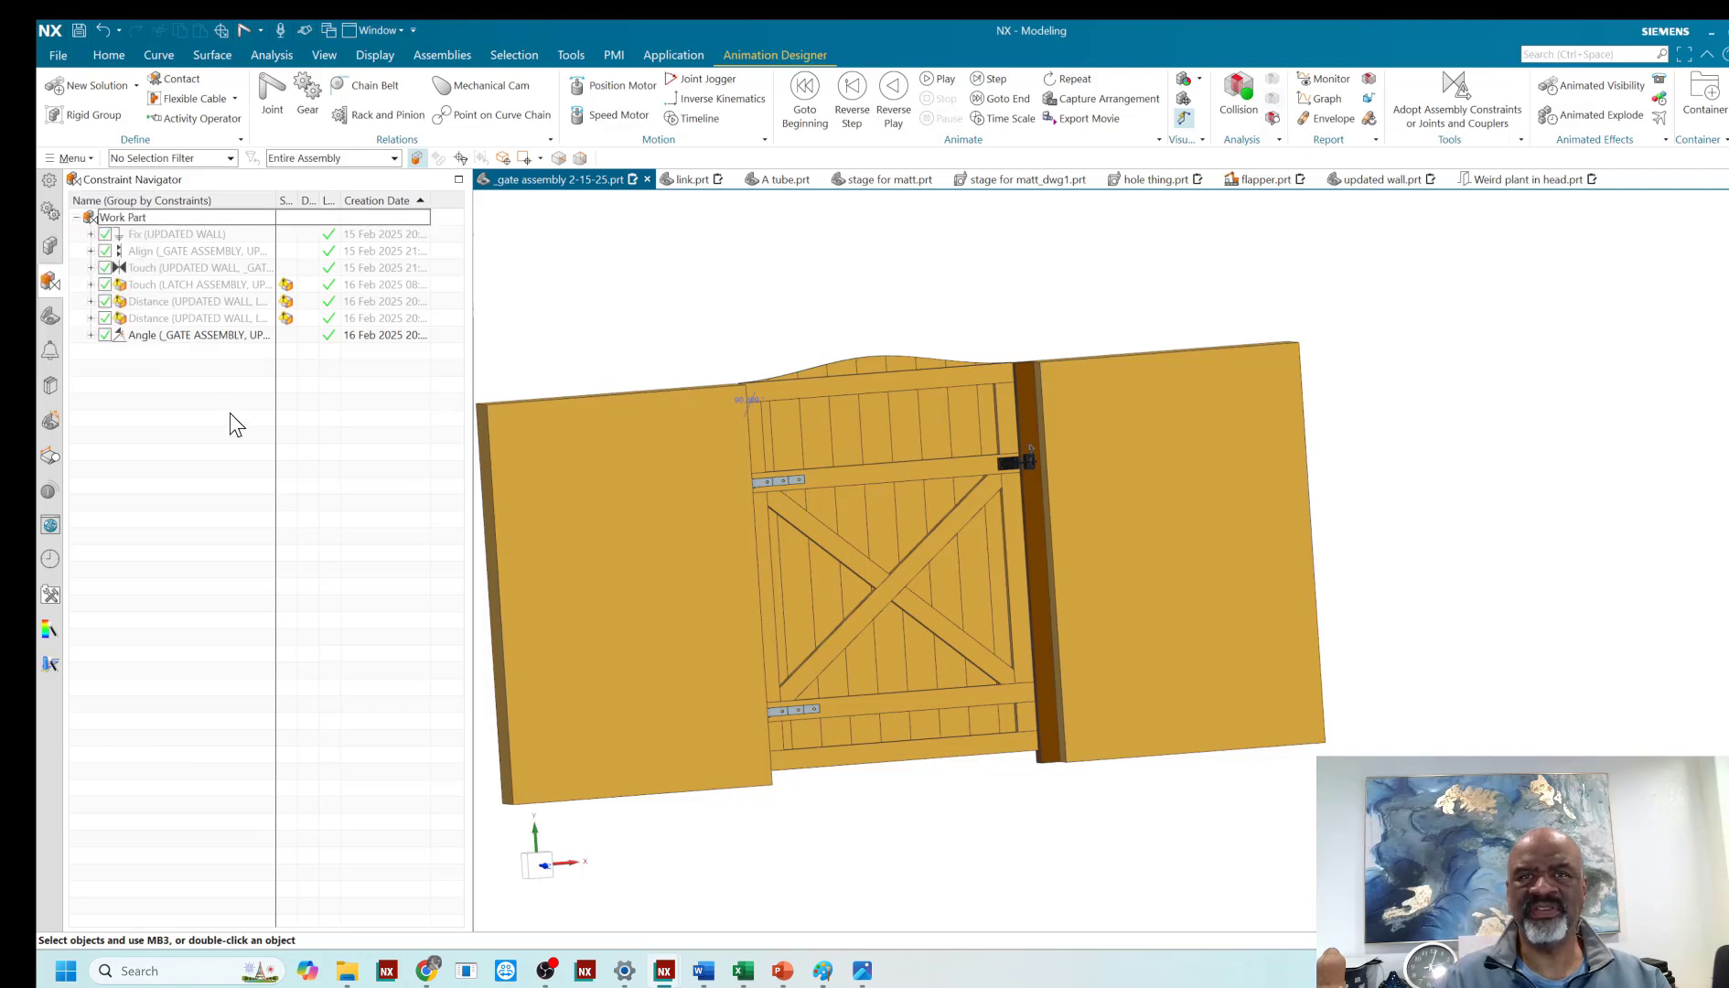
{"action": "left_click", "coordinate": [50, 211]}
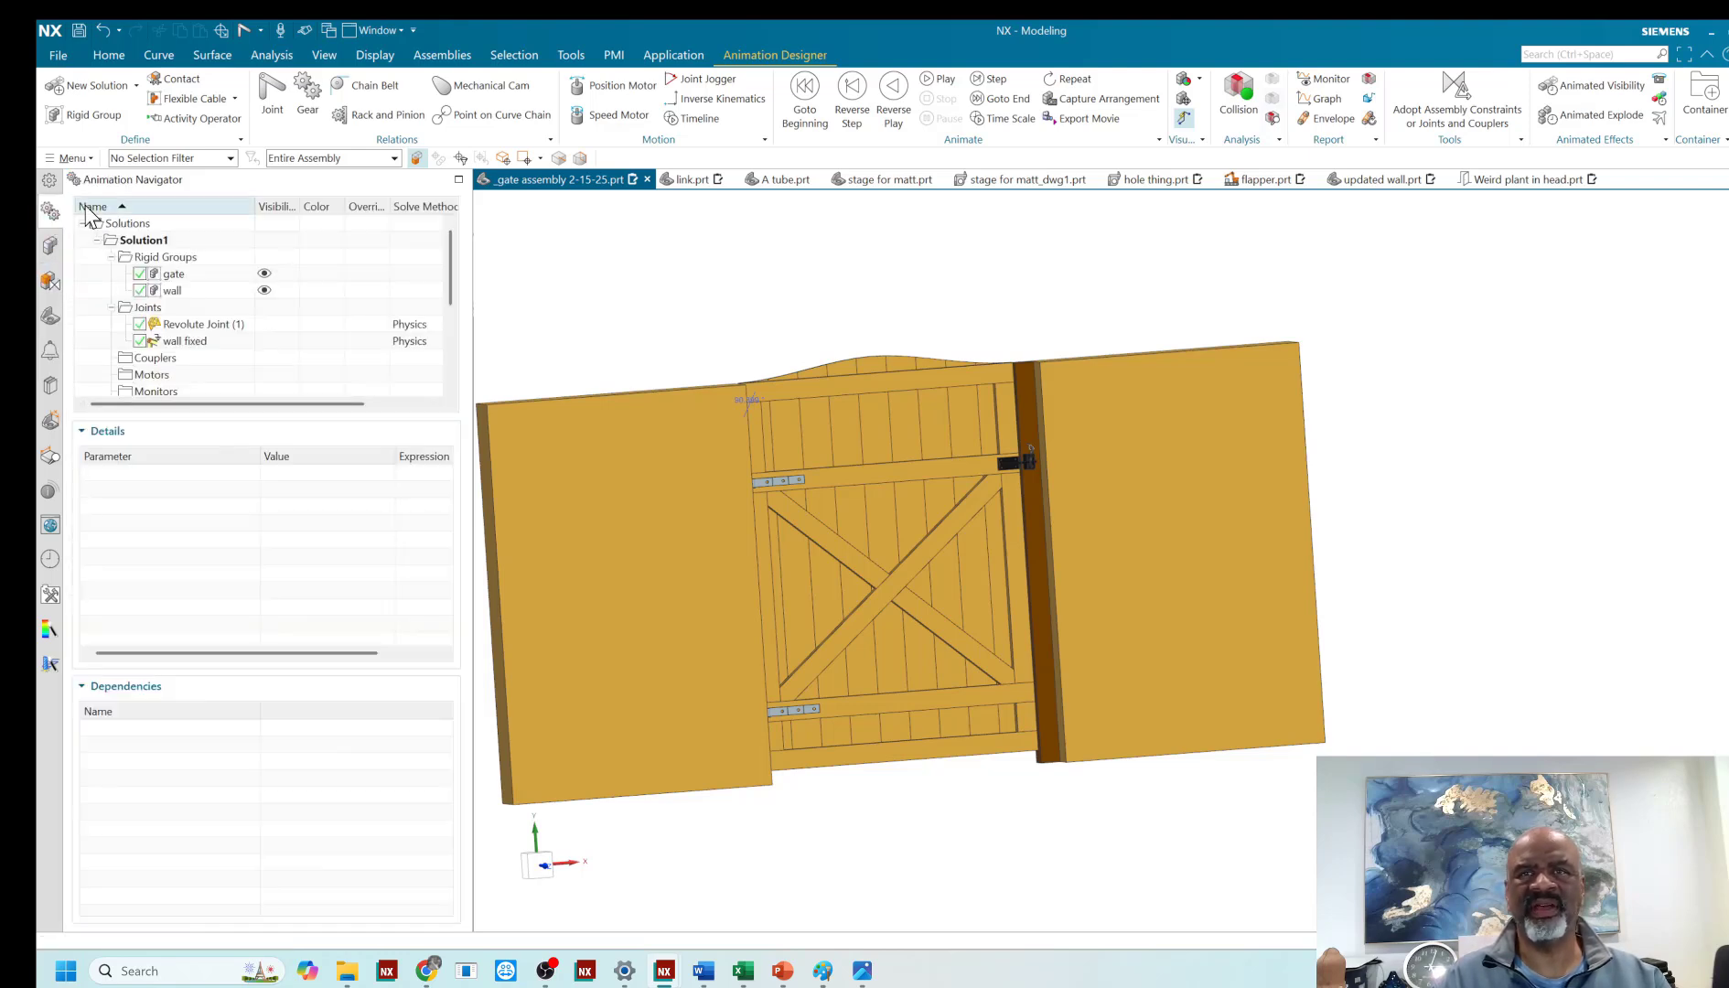
{"action": "double_click", "coordinate": [174, 273]}
{"action": "scroll", "coordinate": [1007, 787], "scroll_direction": "up", "scroll_amount": 5}
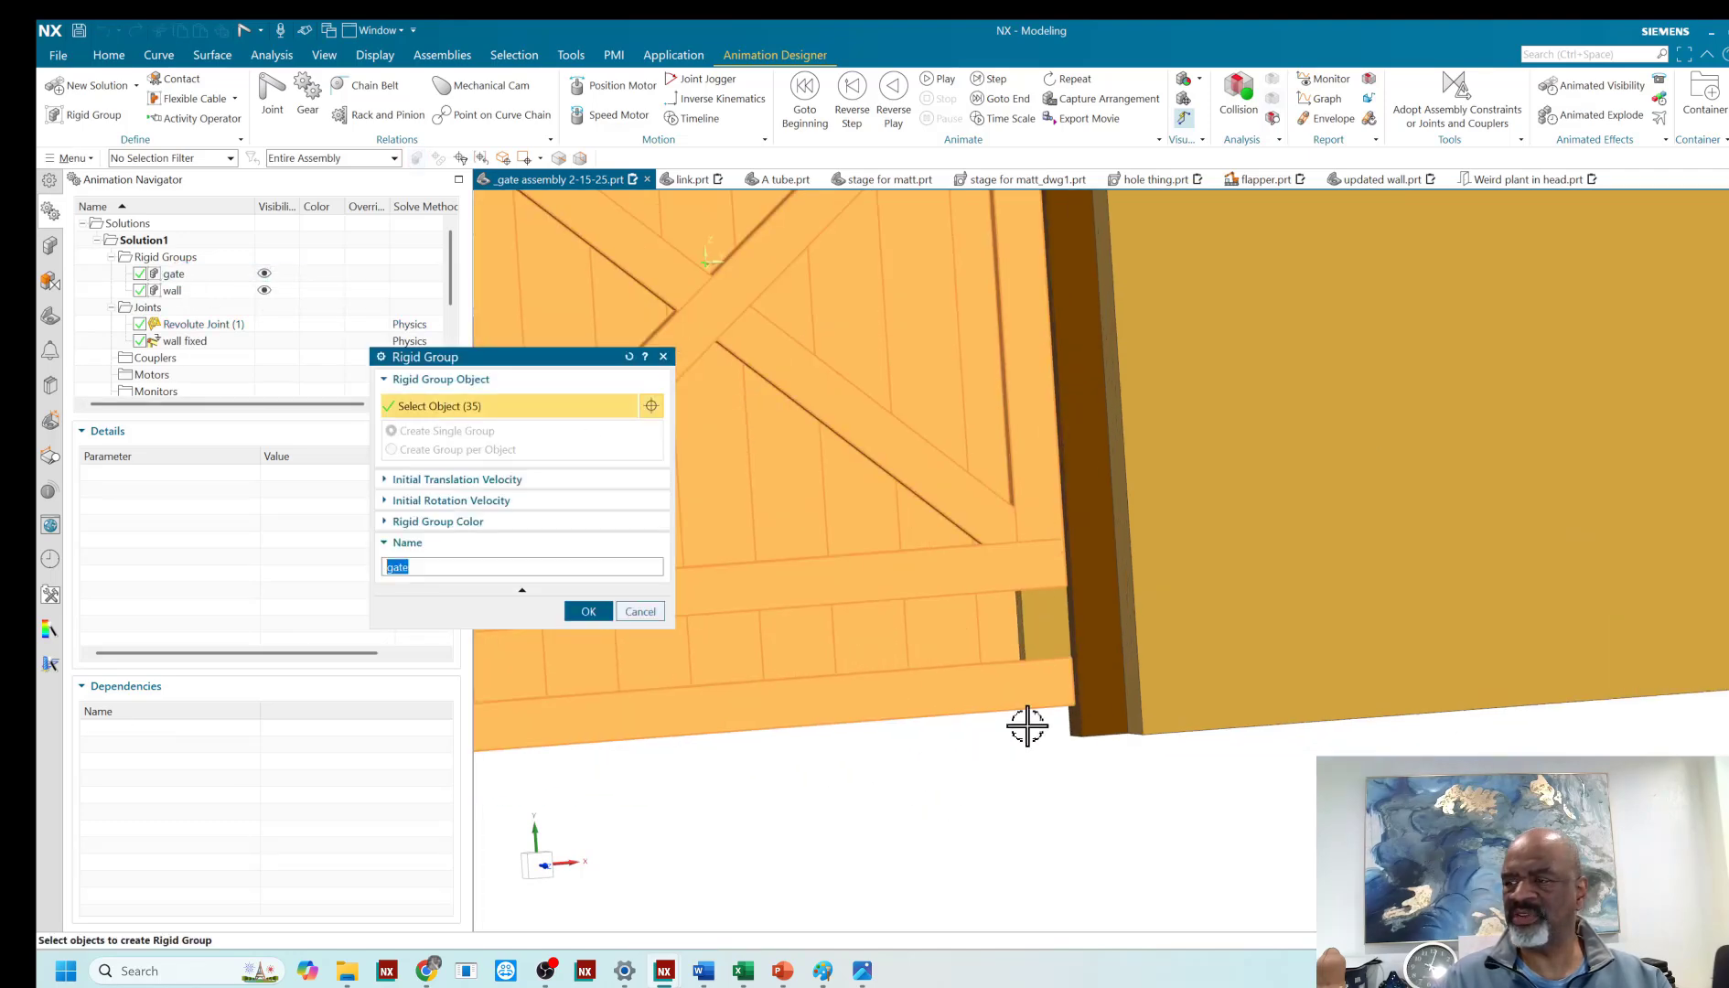
{"action": "left_click", "coordinate": [1034, 631]}
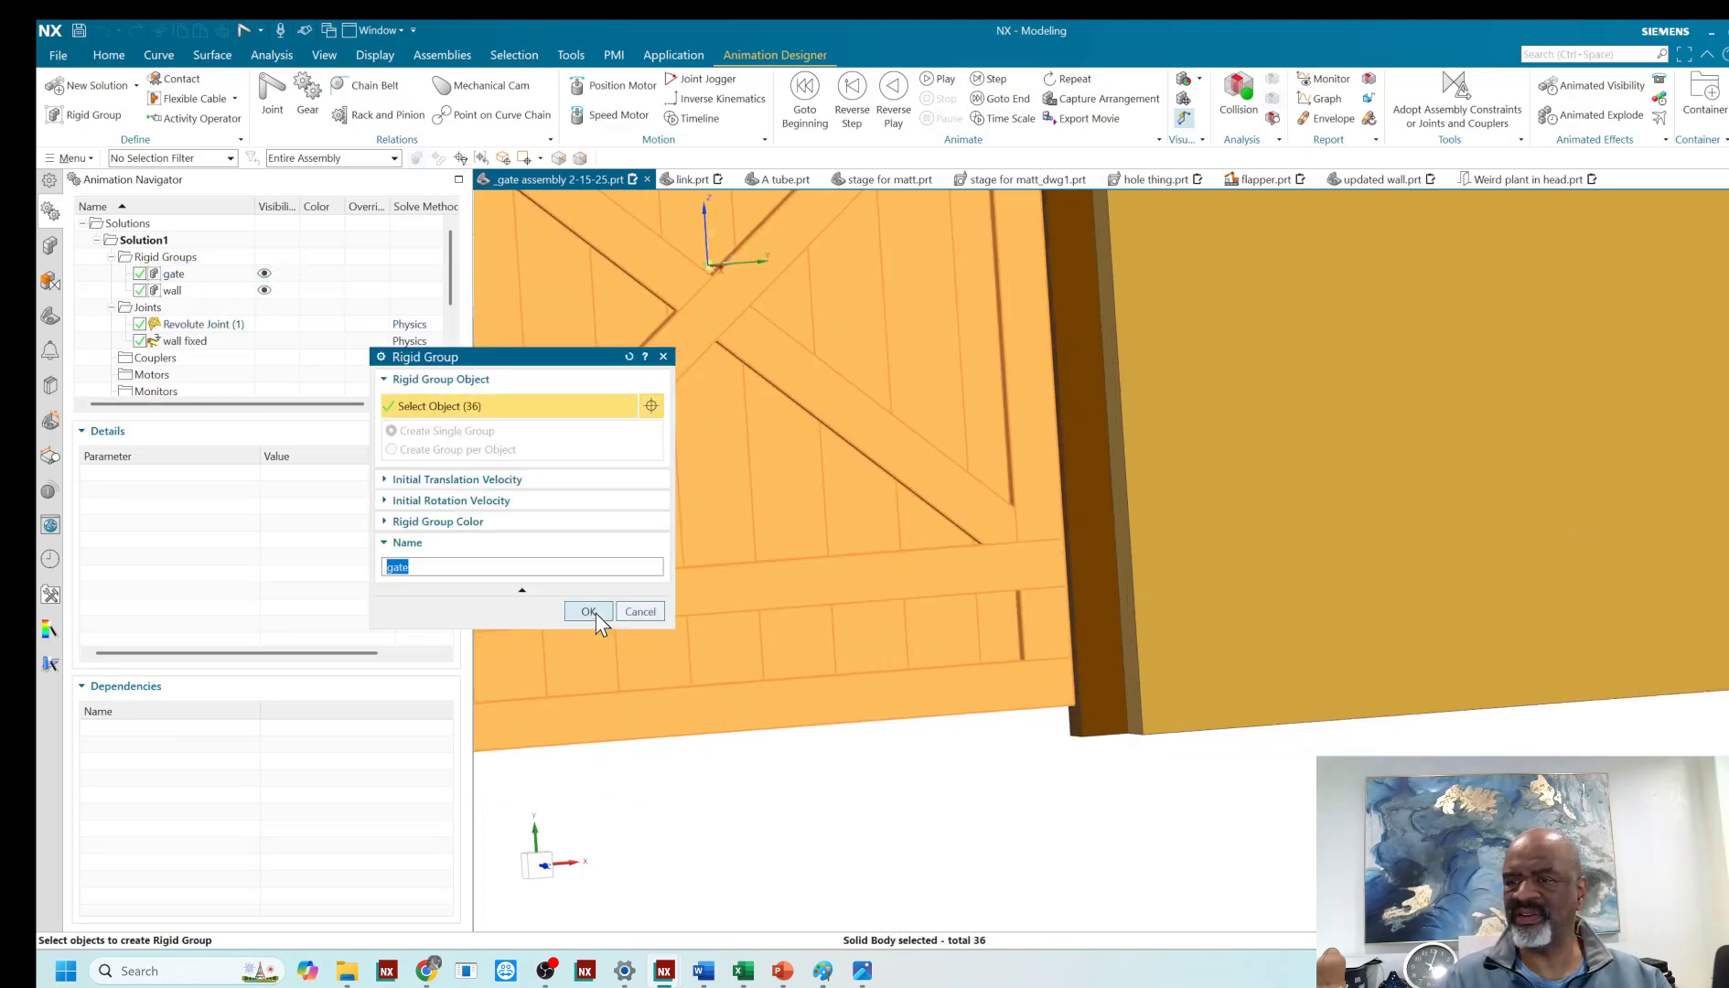
{"action": "left_click", "coordinate": [592, 611]}
- Create a position motor on the revolute joint with an angle of 60° and an end time of 3 seconds
{"action": "scroll", "coordinate": [822, 871], "scroll_direction": "down", "scroll_amount": 6}
{"action": "scroll", "coordinate": [704, 586], "scroll_direction": "up", "scroll_amount": 3}
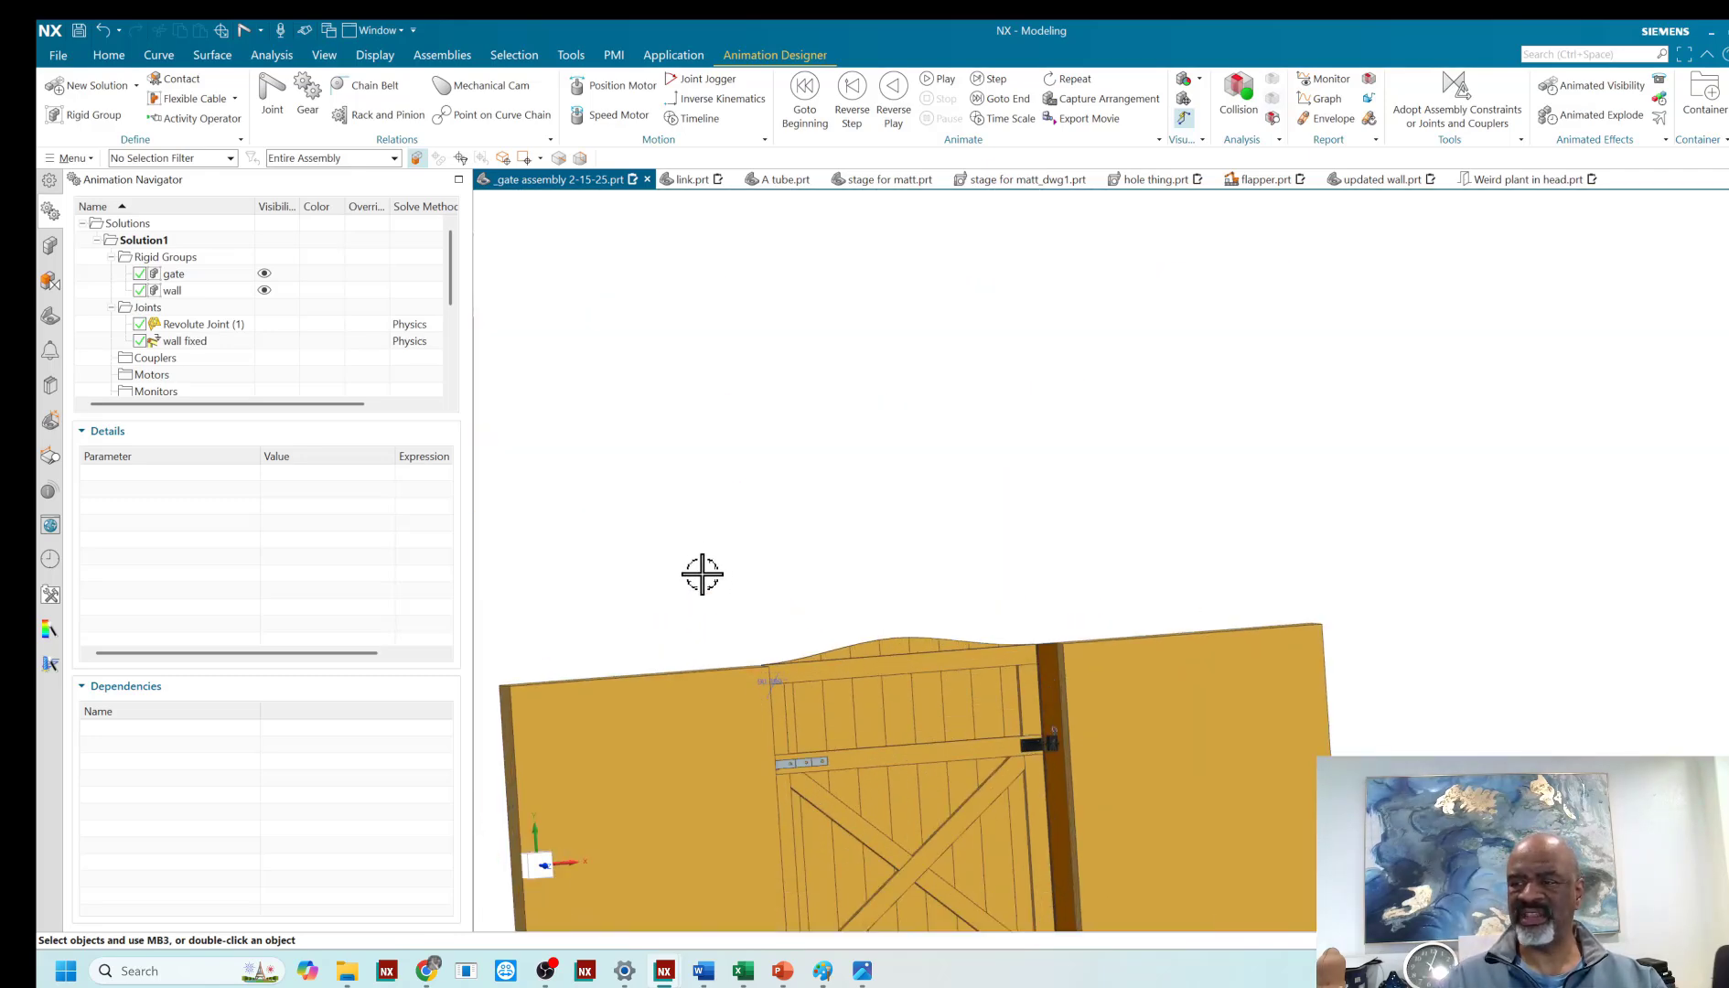
{"action": "middle_click_drag", "start_coordinate": [702, 573], "coordinate": [795, 347]}
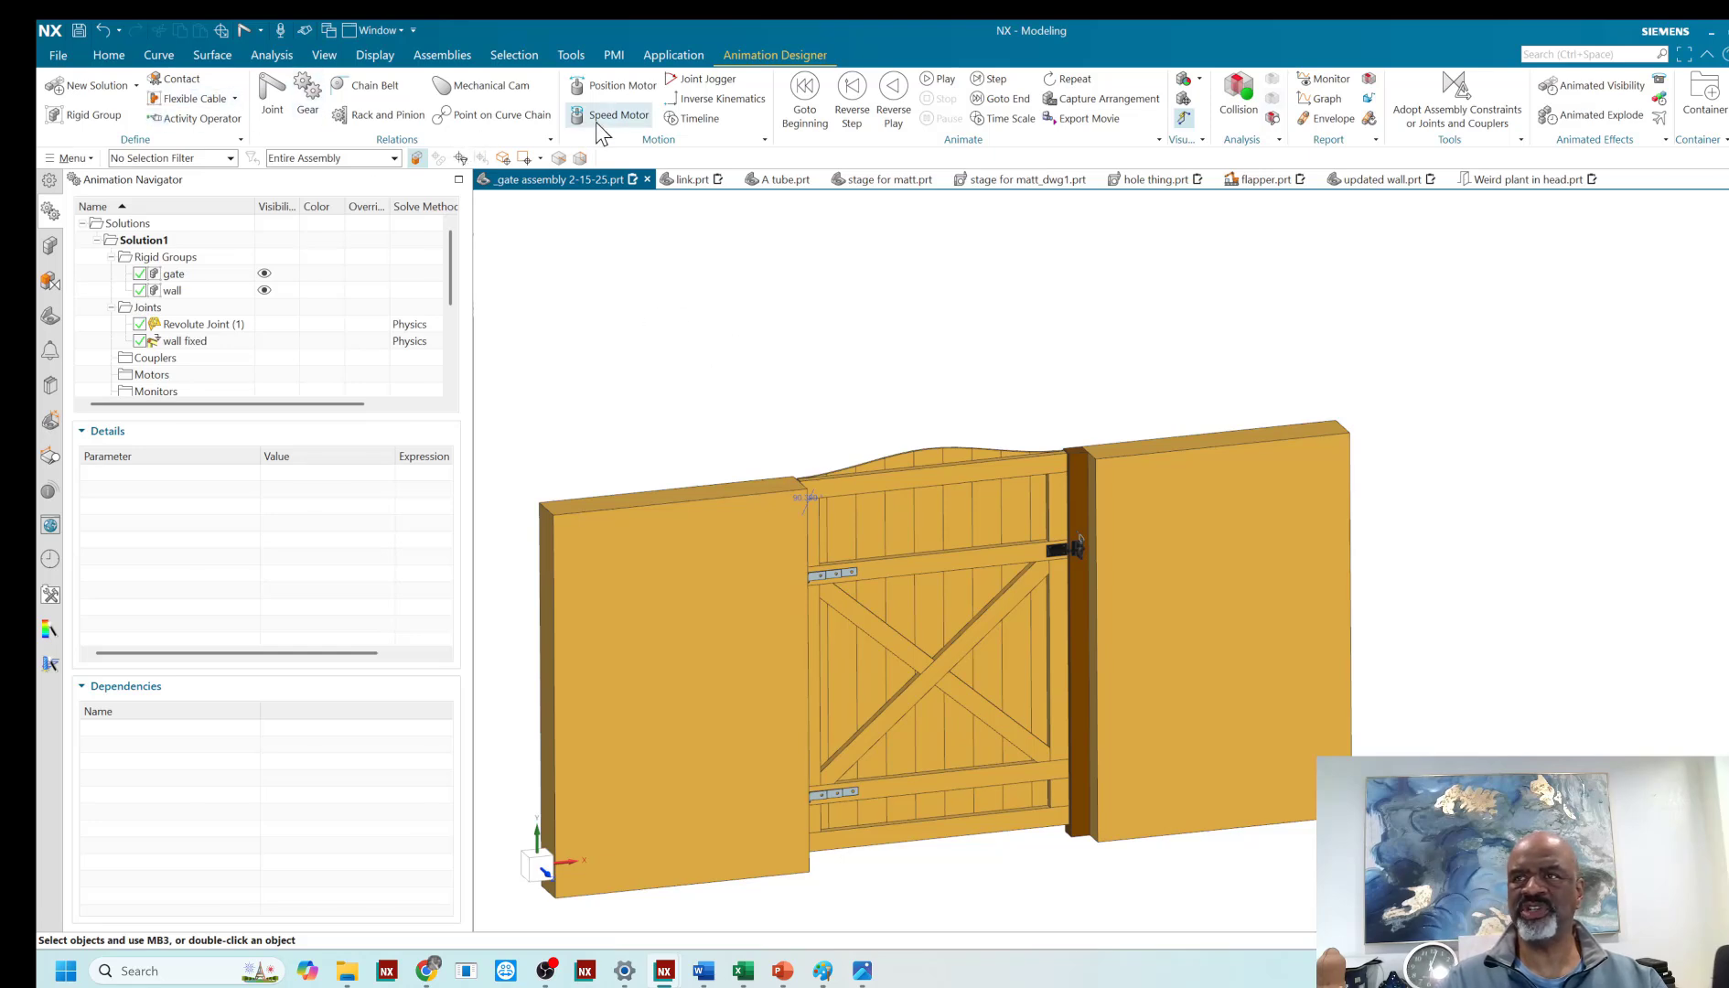
{"action": "left_click", "coordinate": [614, 85]}
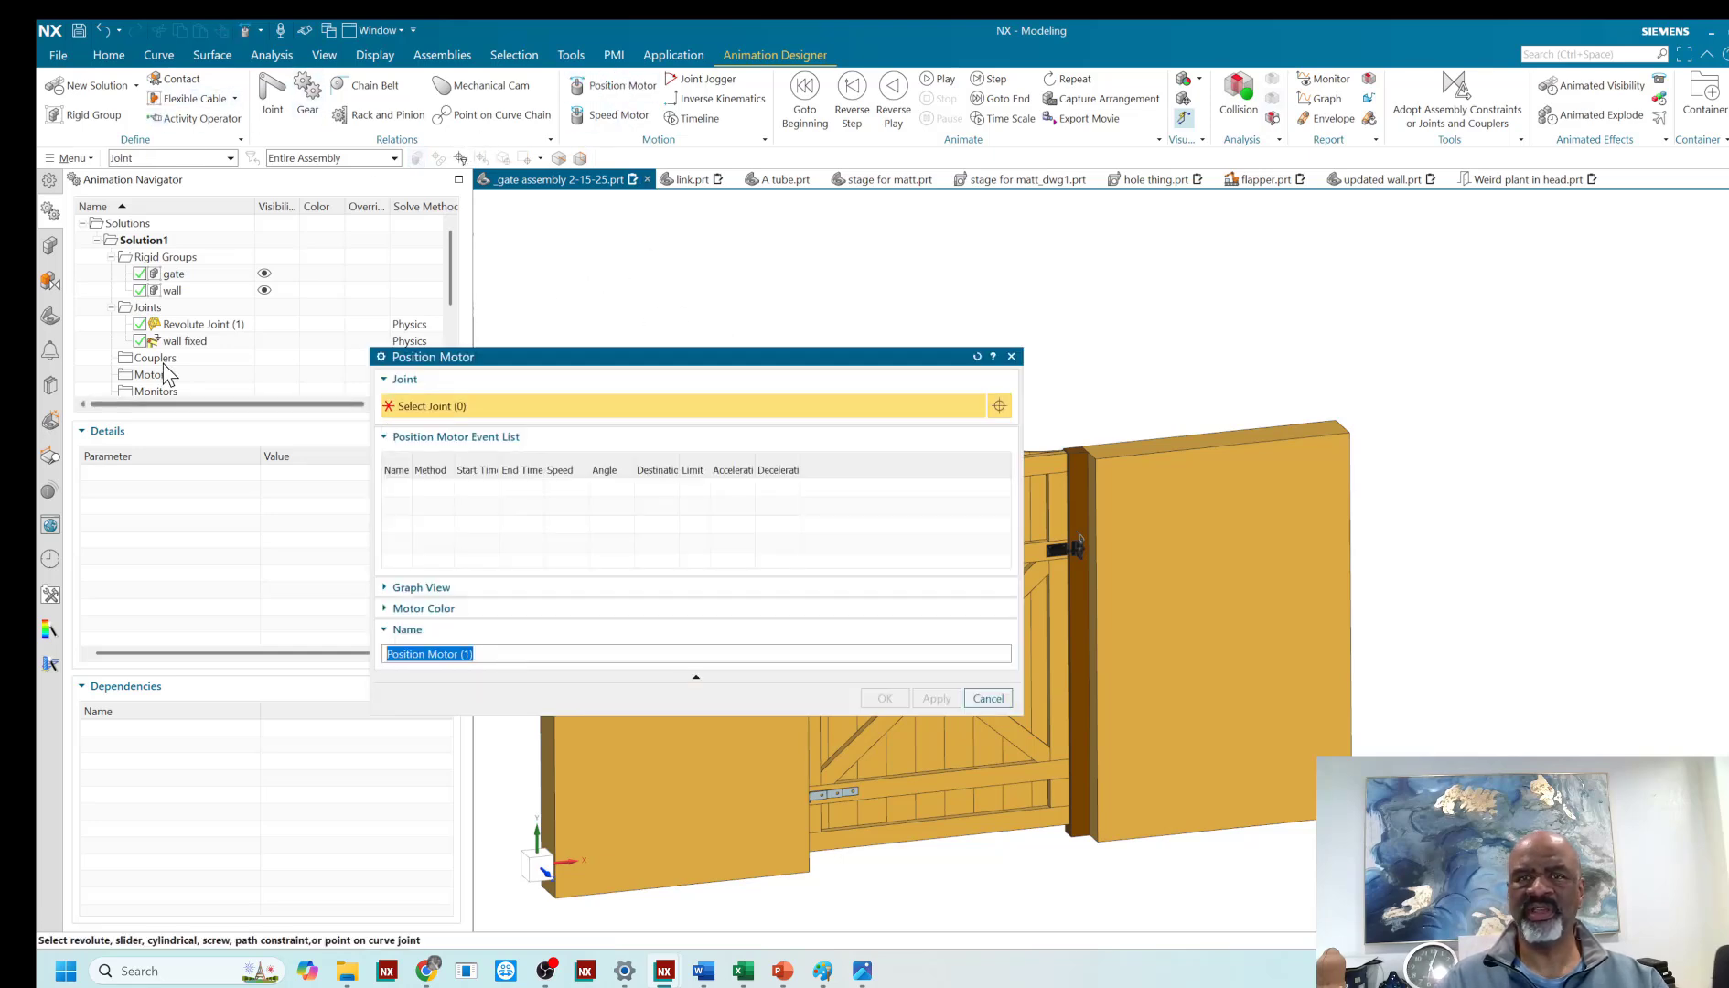
{"action": "left_click", "coordinate": [201, 325]}
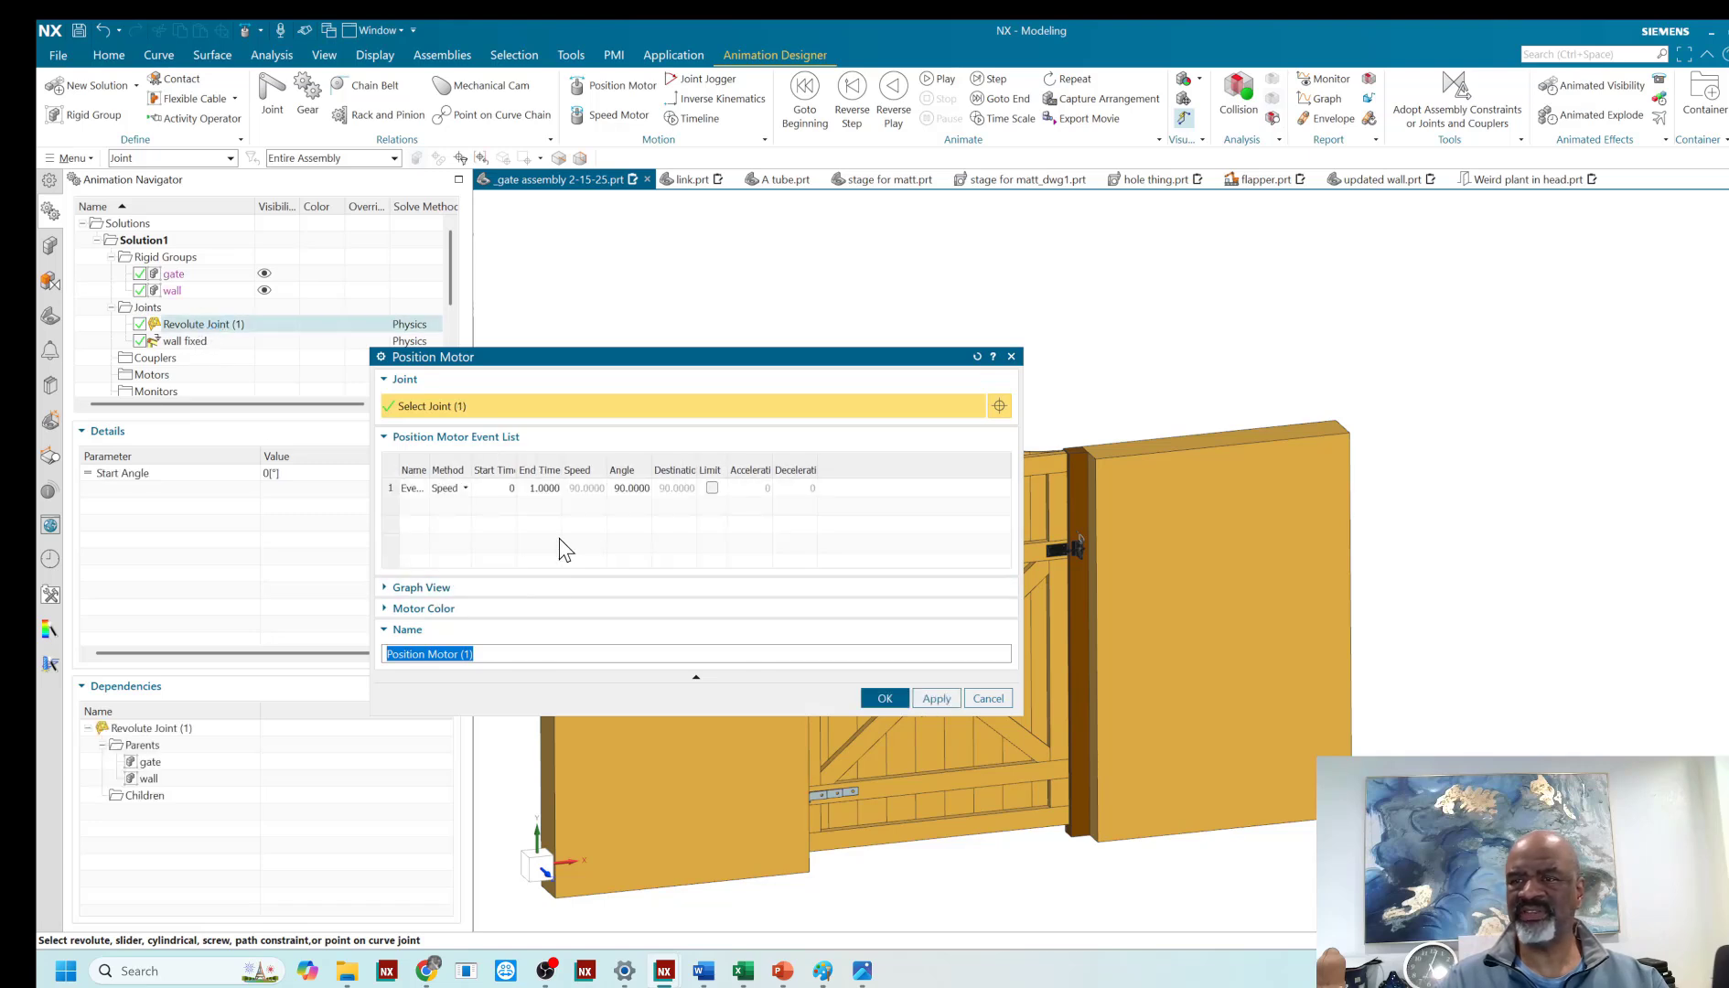
{"action": "left_click", "coordinate": [629, 488]}
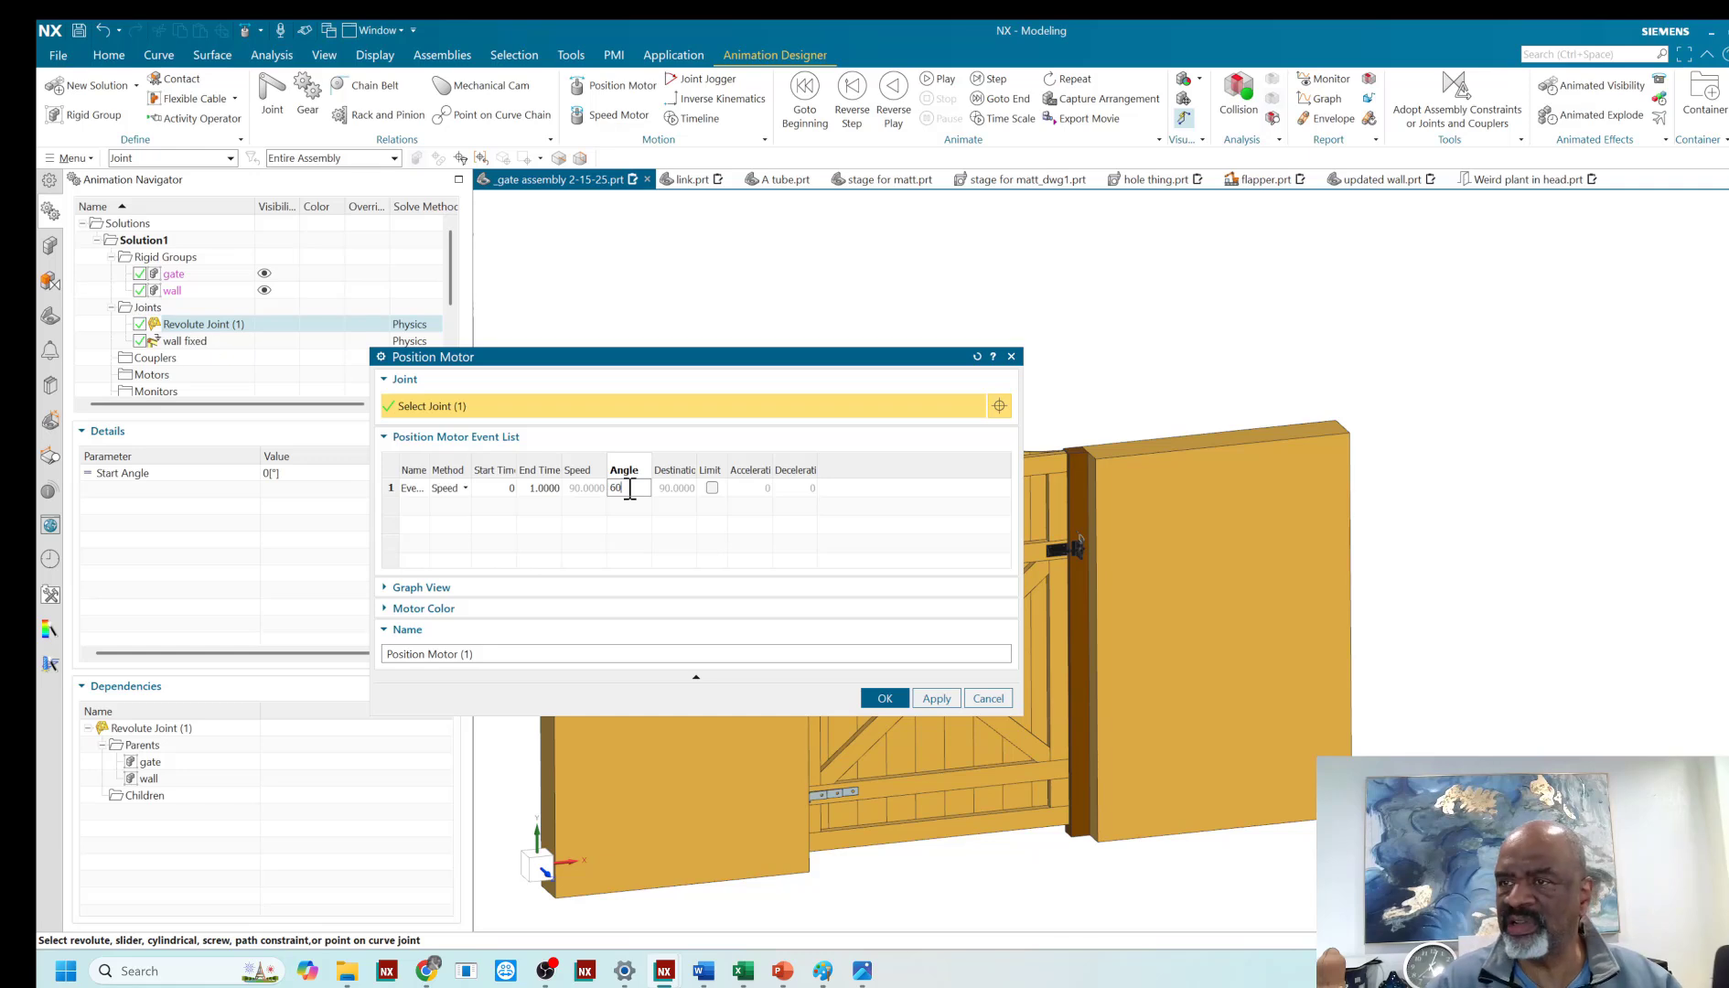
{"action": "left_click", "coordinate": [549, 490]}
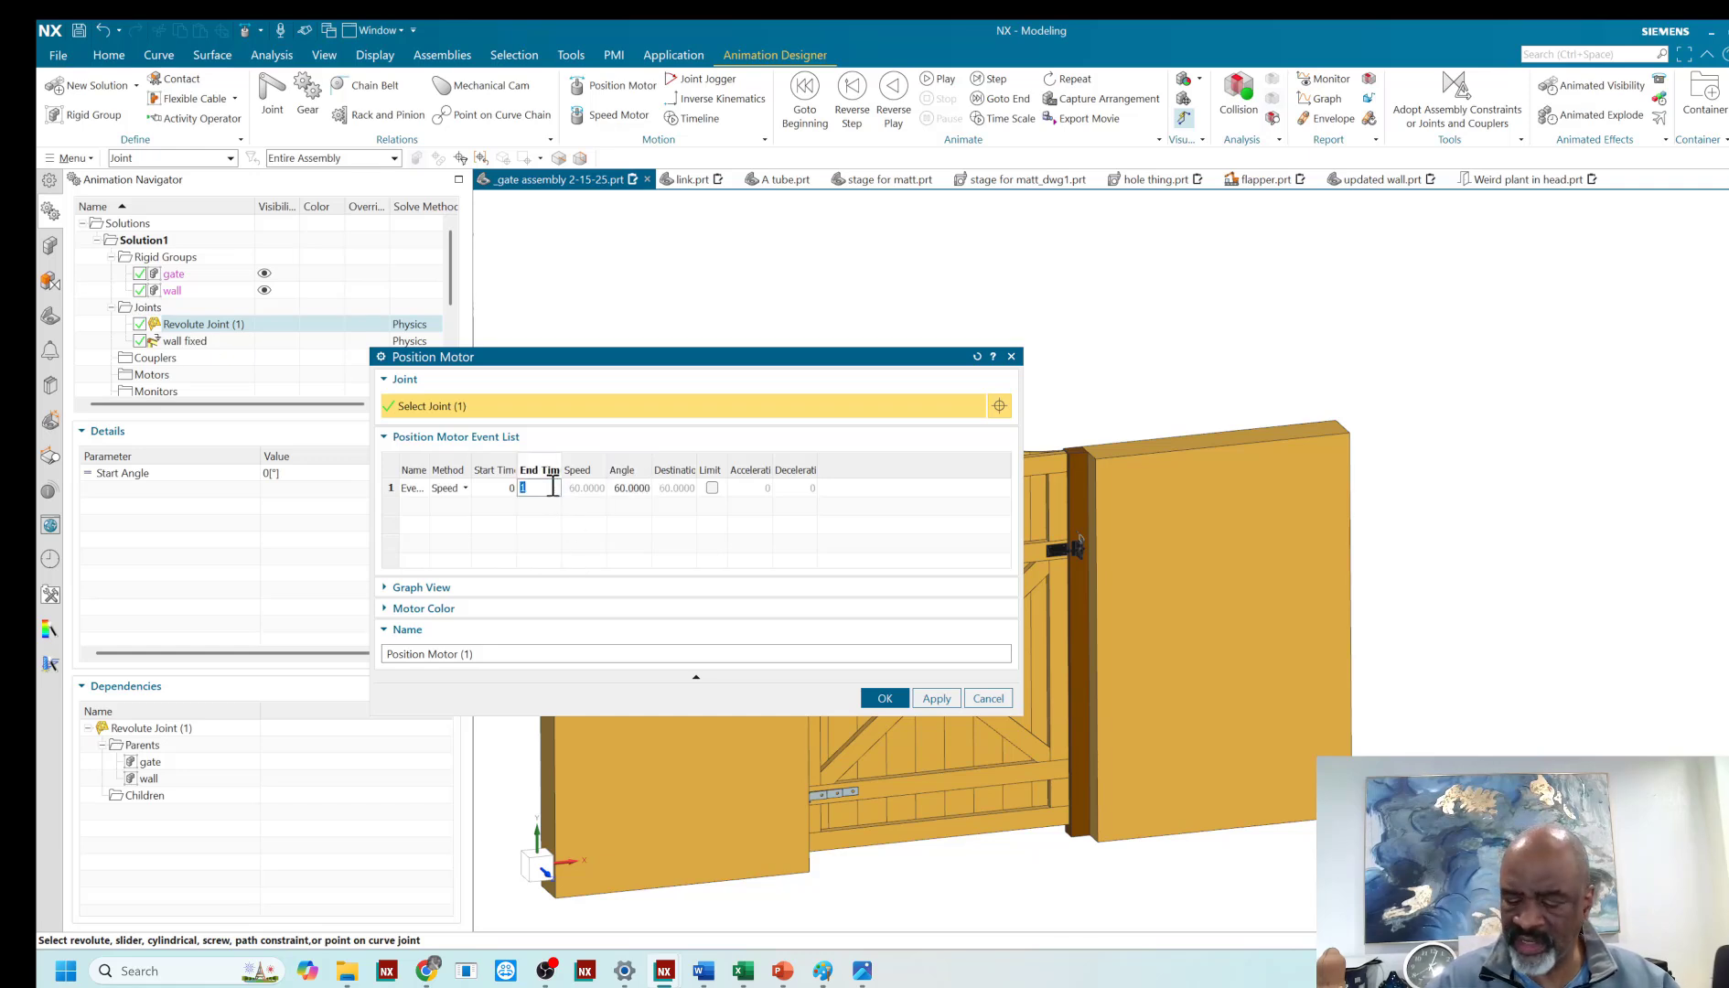
{"action": "key", "text": "Tab"}
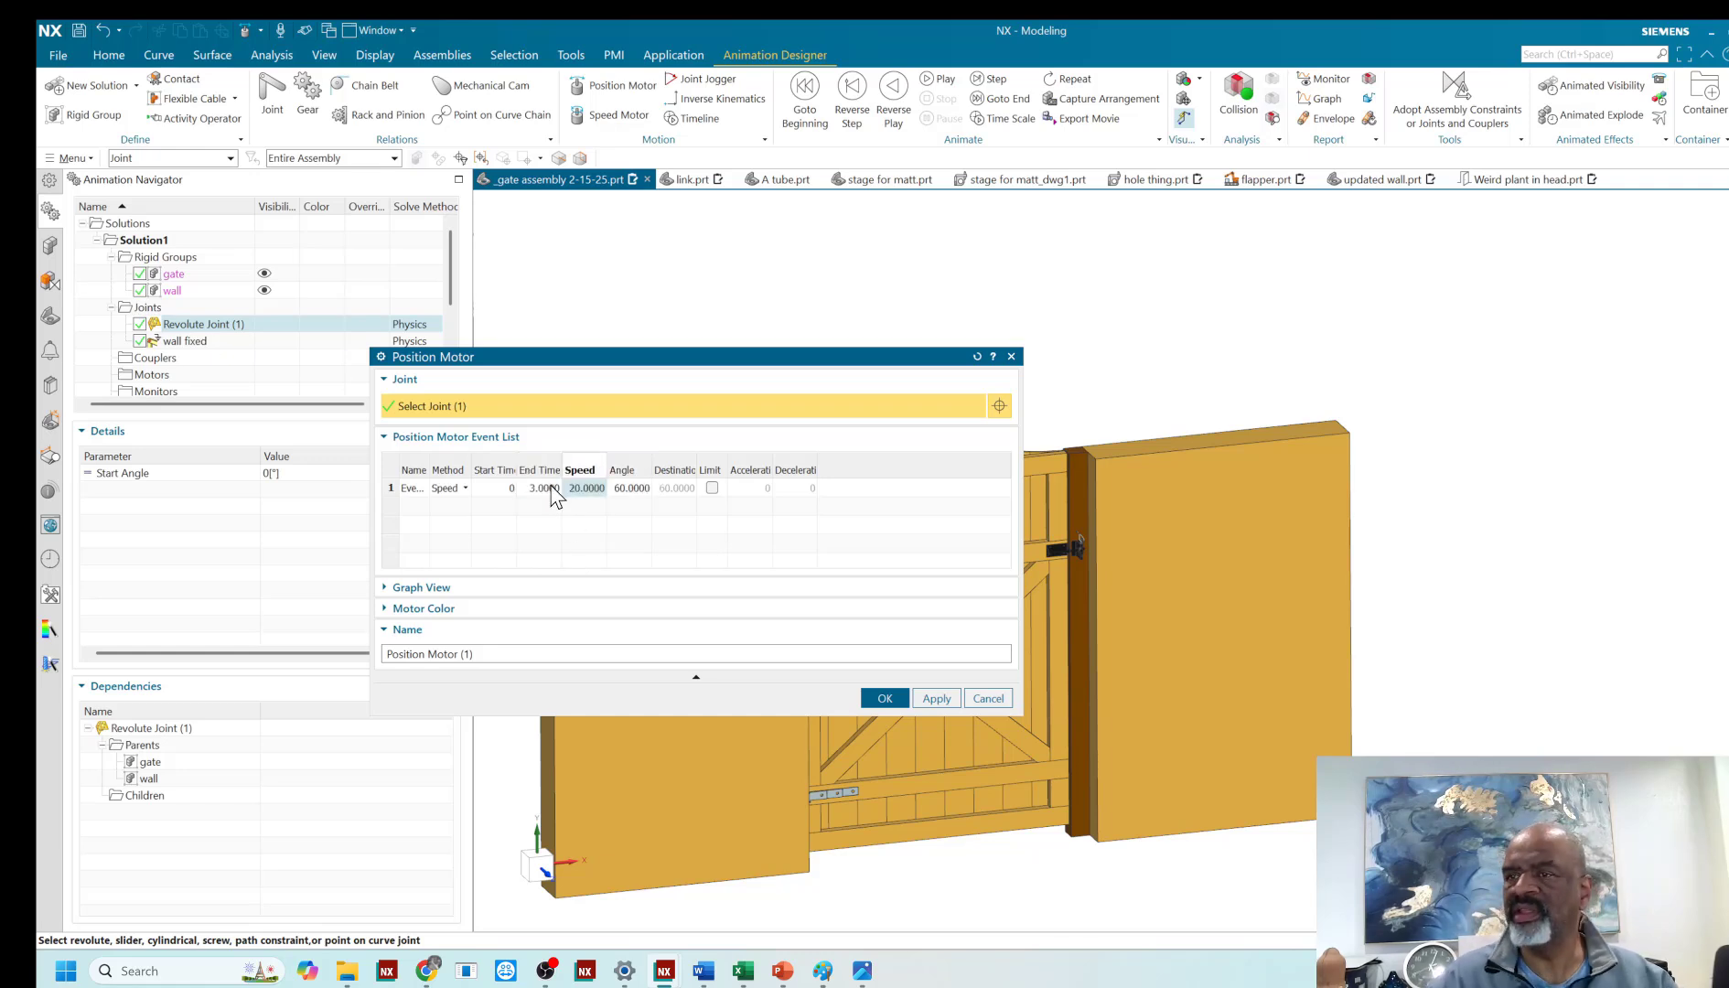
{"action": "left_click", "coordinate": [880, 701]}
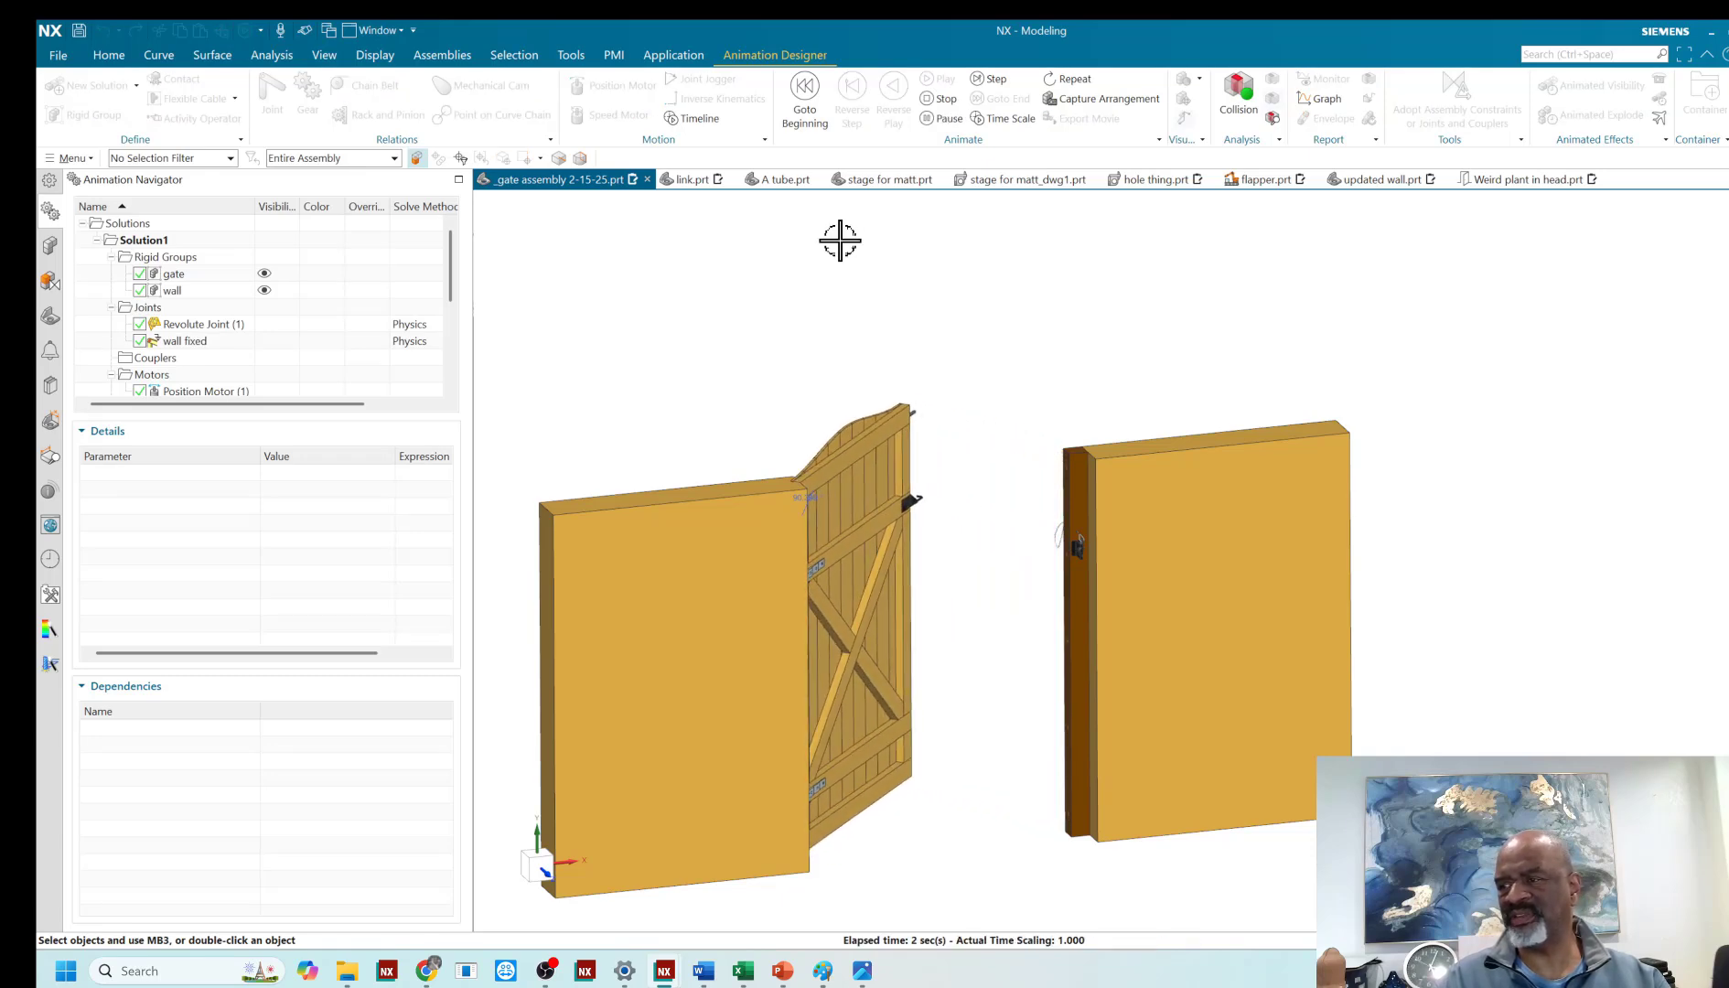
- Add a second event to the position motor with an end time of 6 seconds and an angle of -60°
{"action": "middle_click_drag", "start_coordinate": [920, 358], "coordinate": [760, 362]}
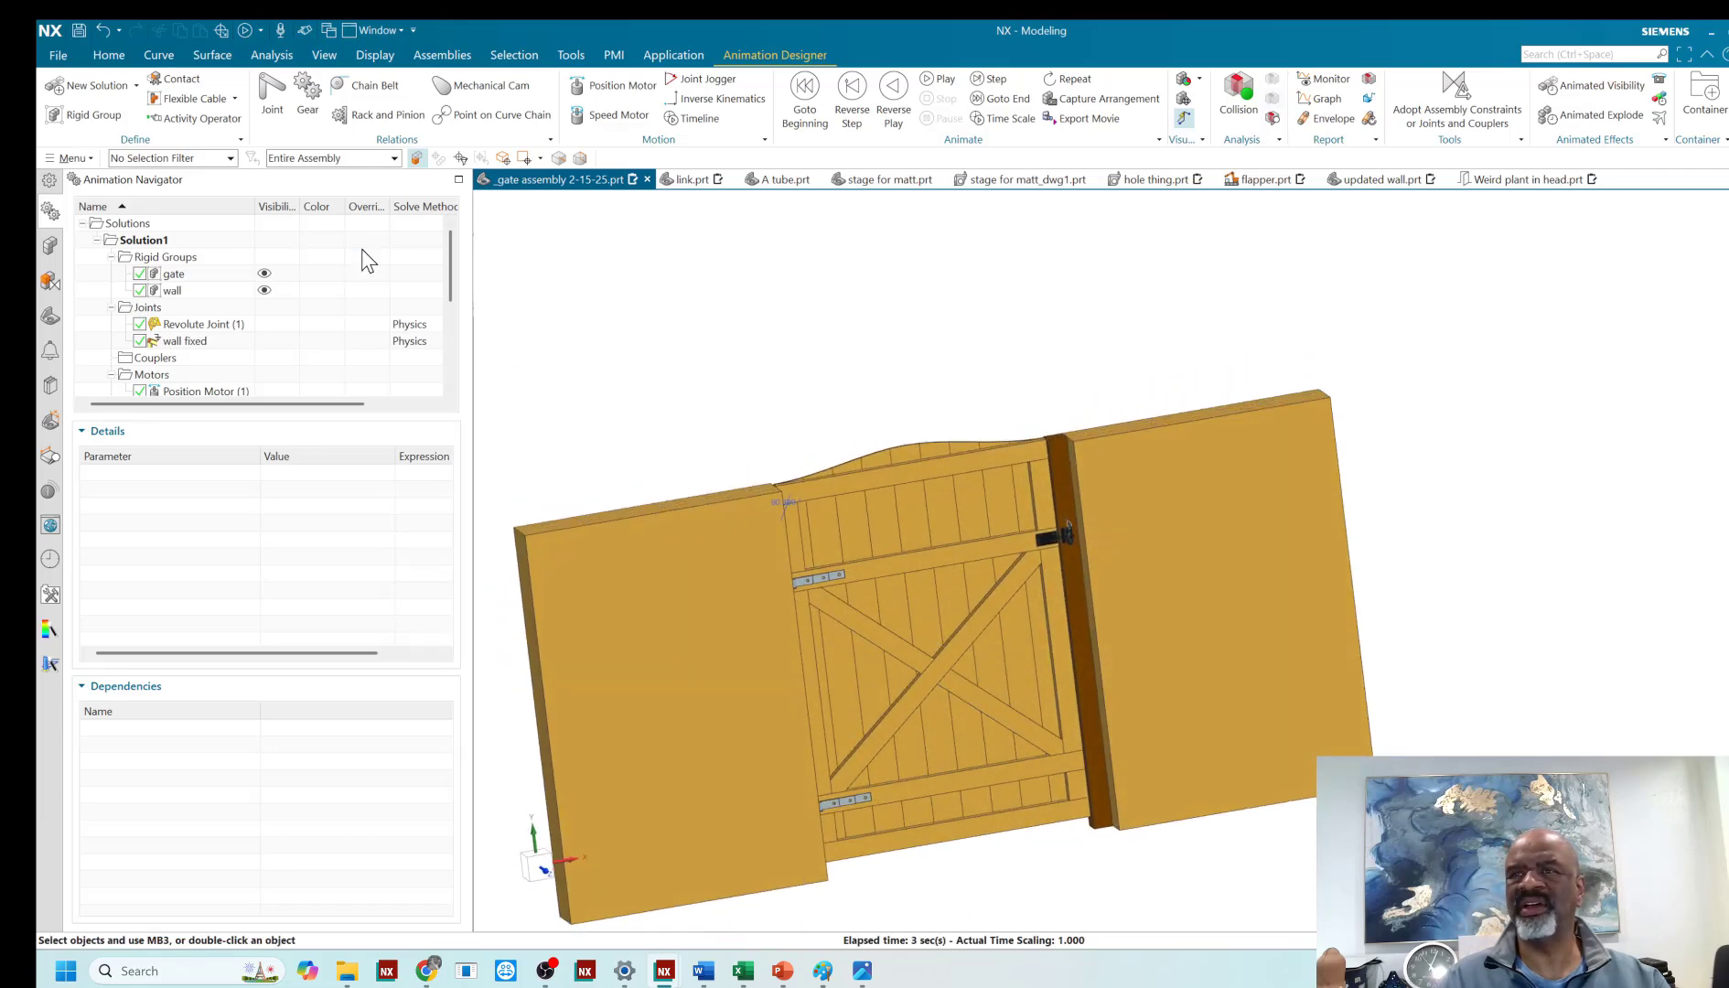
{"action": "double_click", "coordinate": [196, 392]}
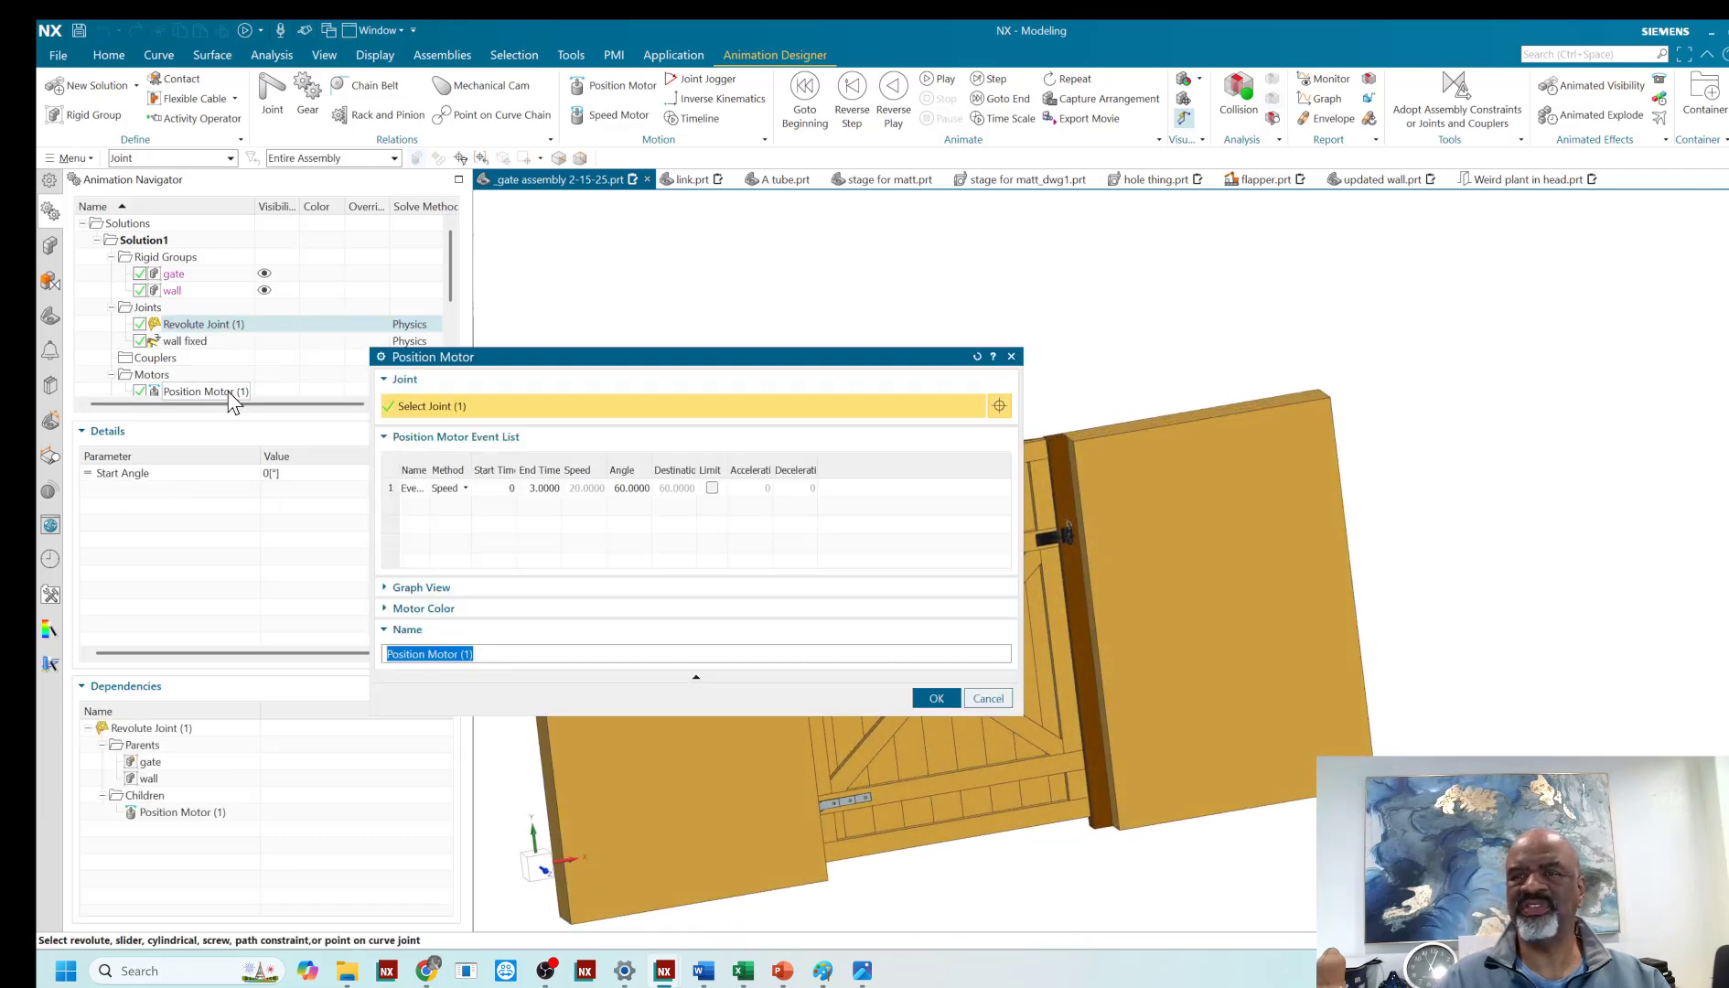
{"action": "right_click", "coordinate": [393, 506]}
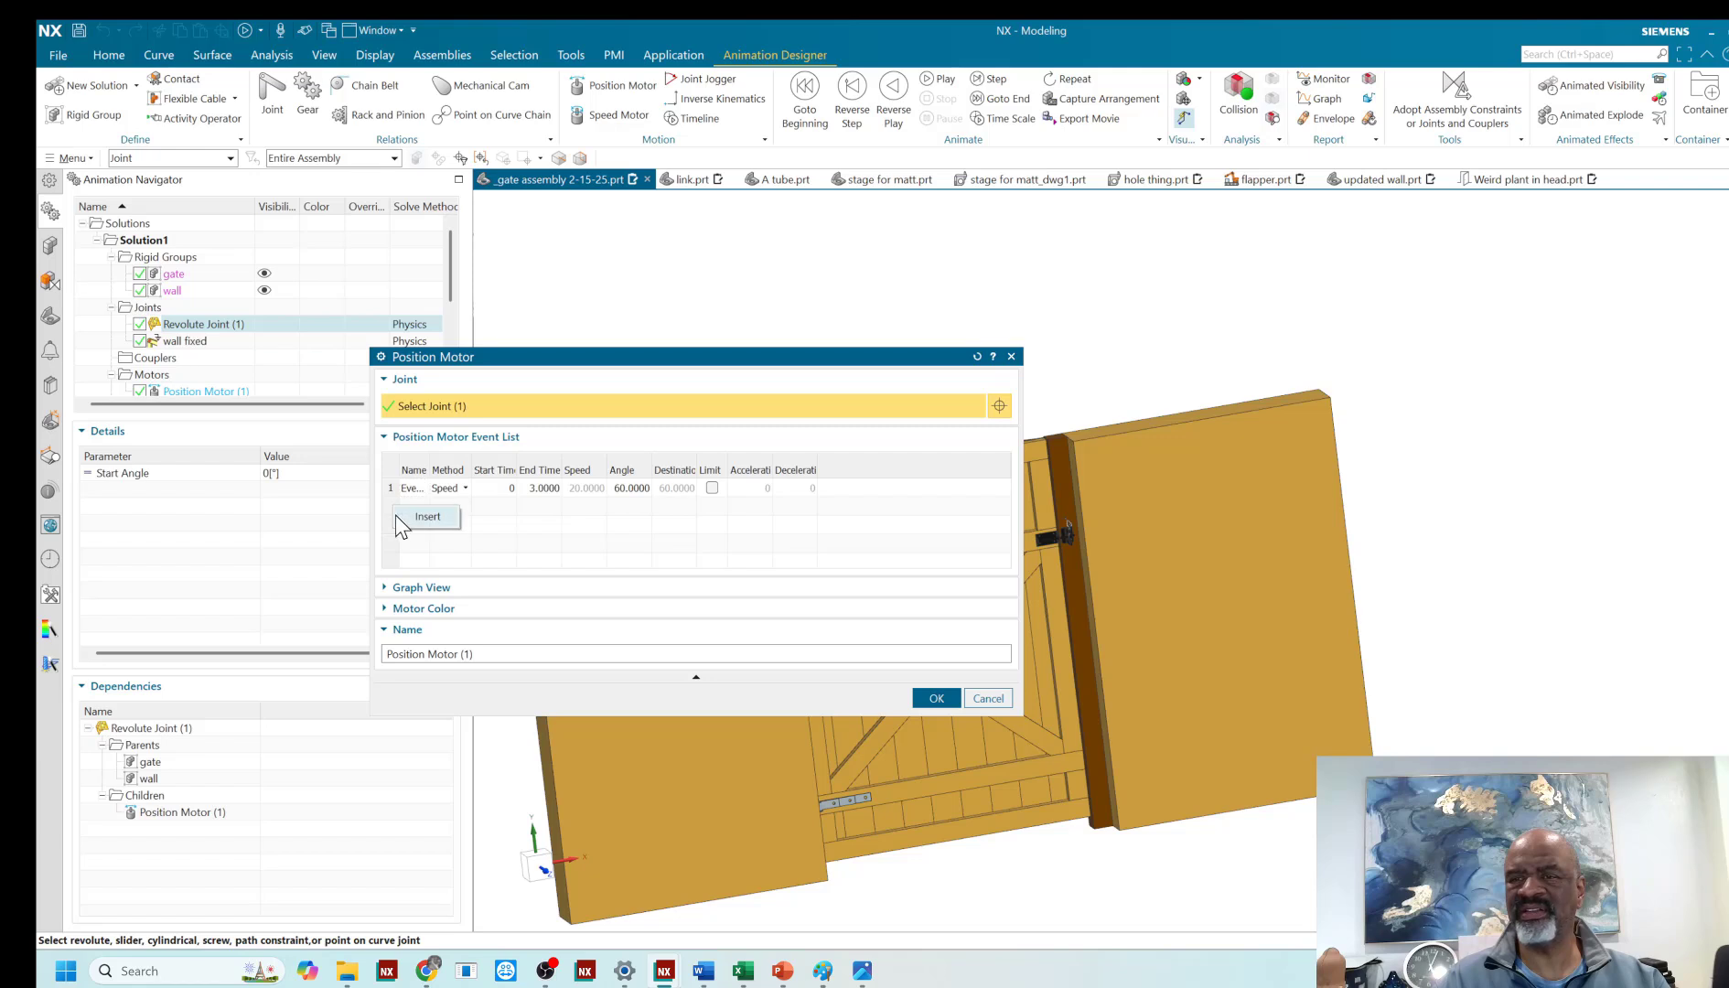
{"action": "left_click", "coordinate": [424, 518]}
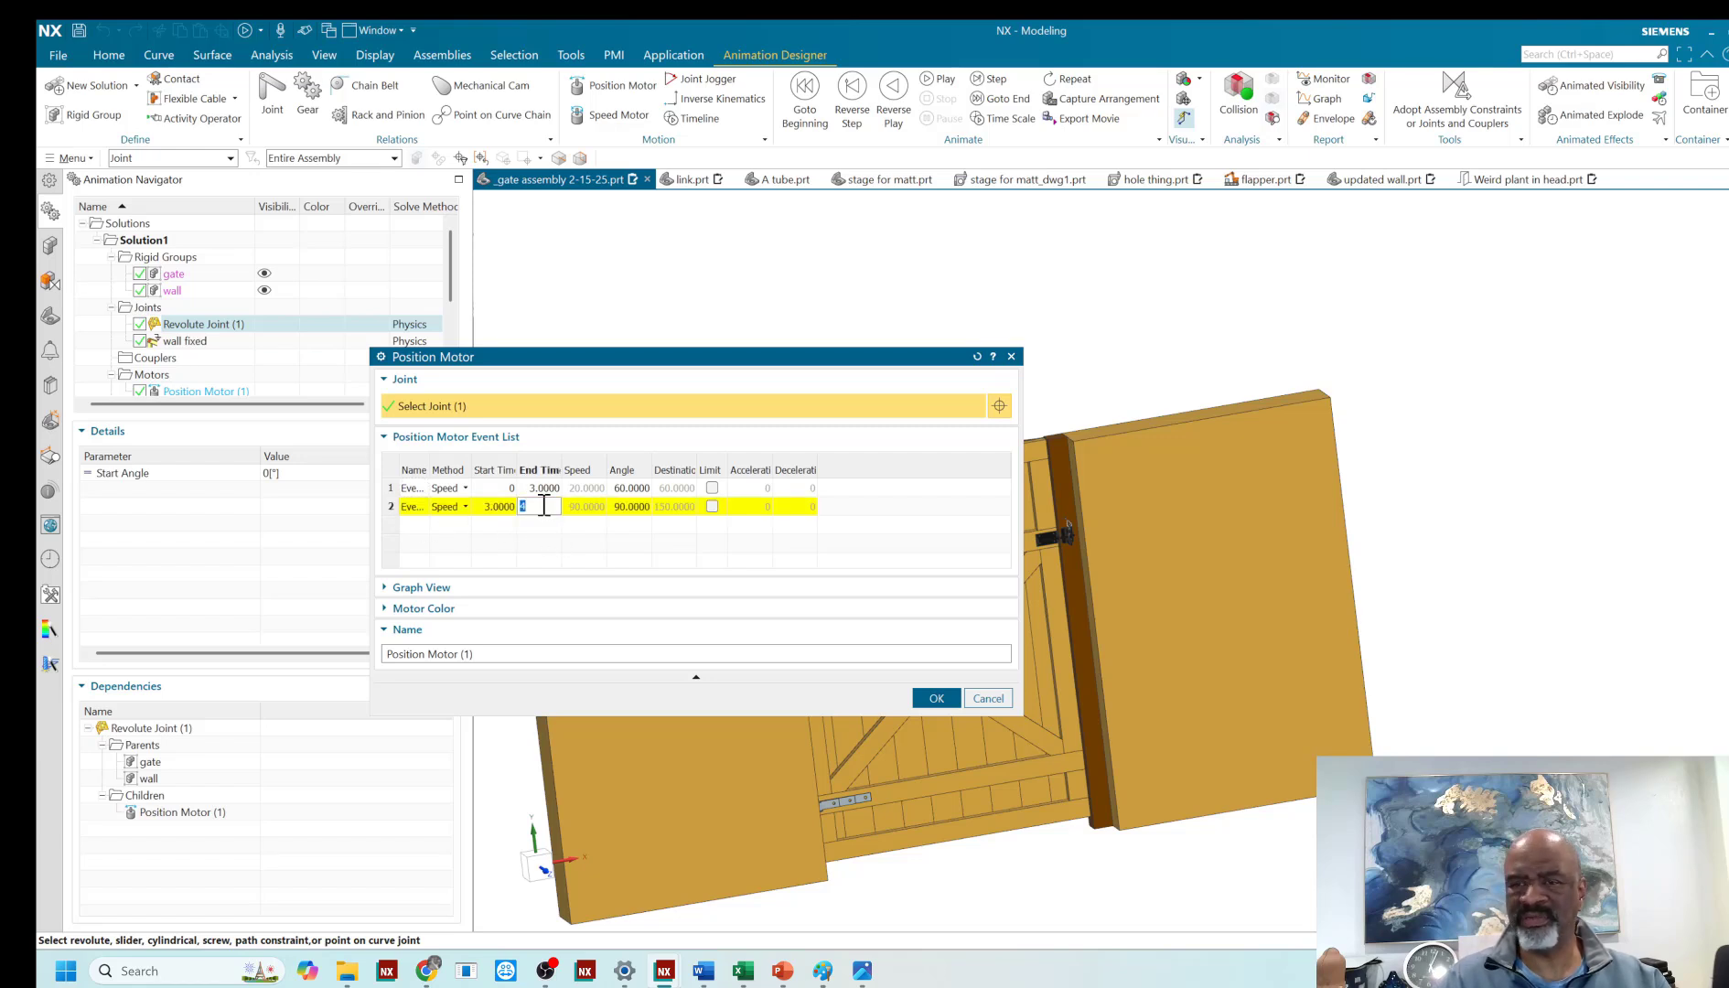
{"action": "left_click", "coordinate": [629, 512]}
{"action": "left_click", "coordinate": [629, 513]}
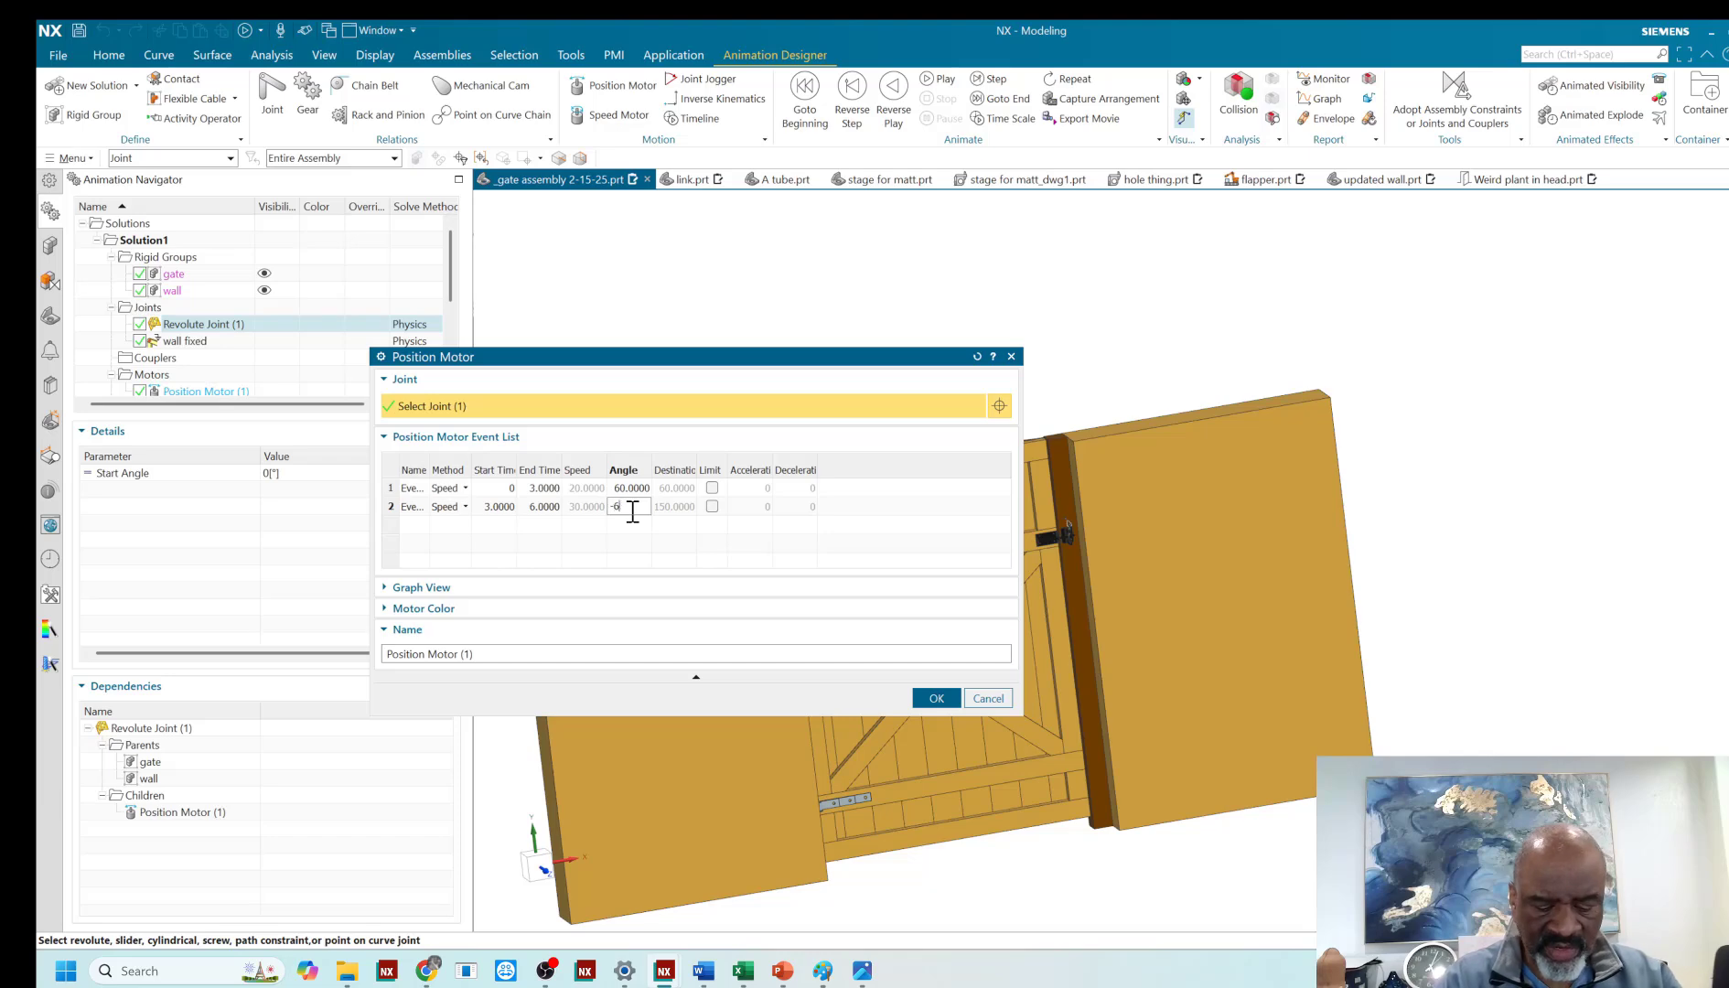
{"action": "key", "text": "Tab"}
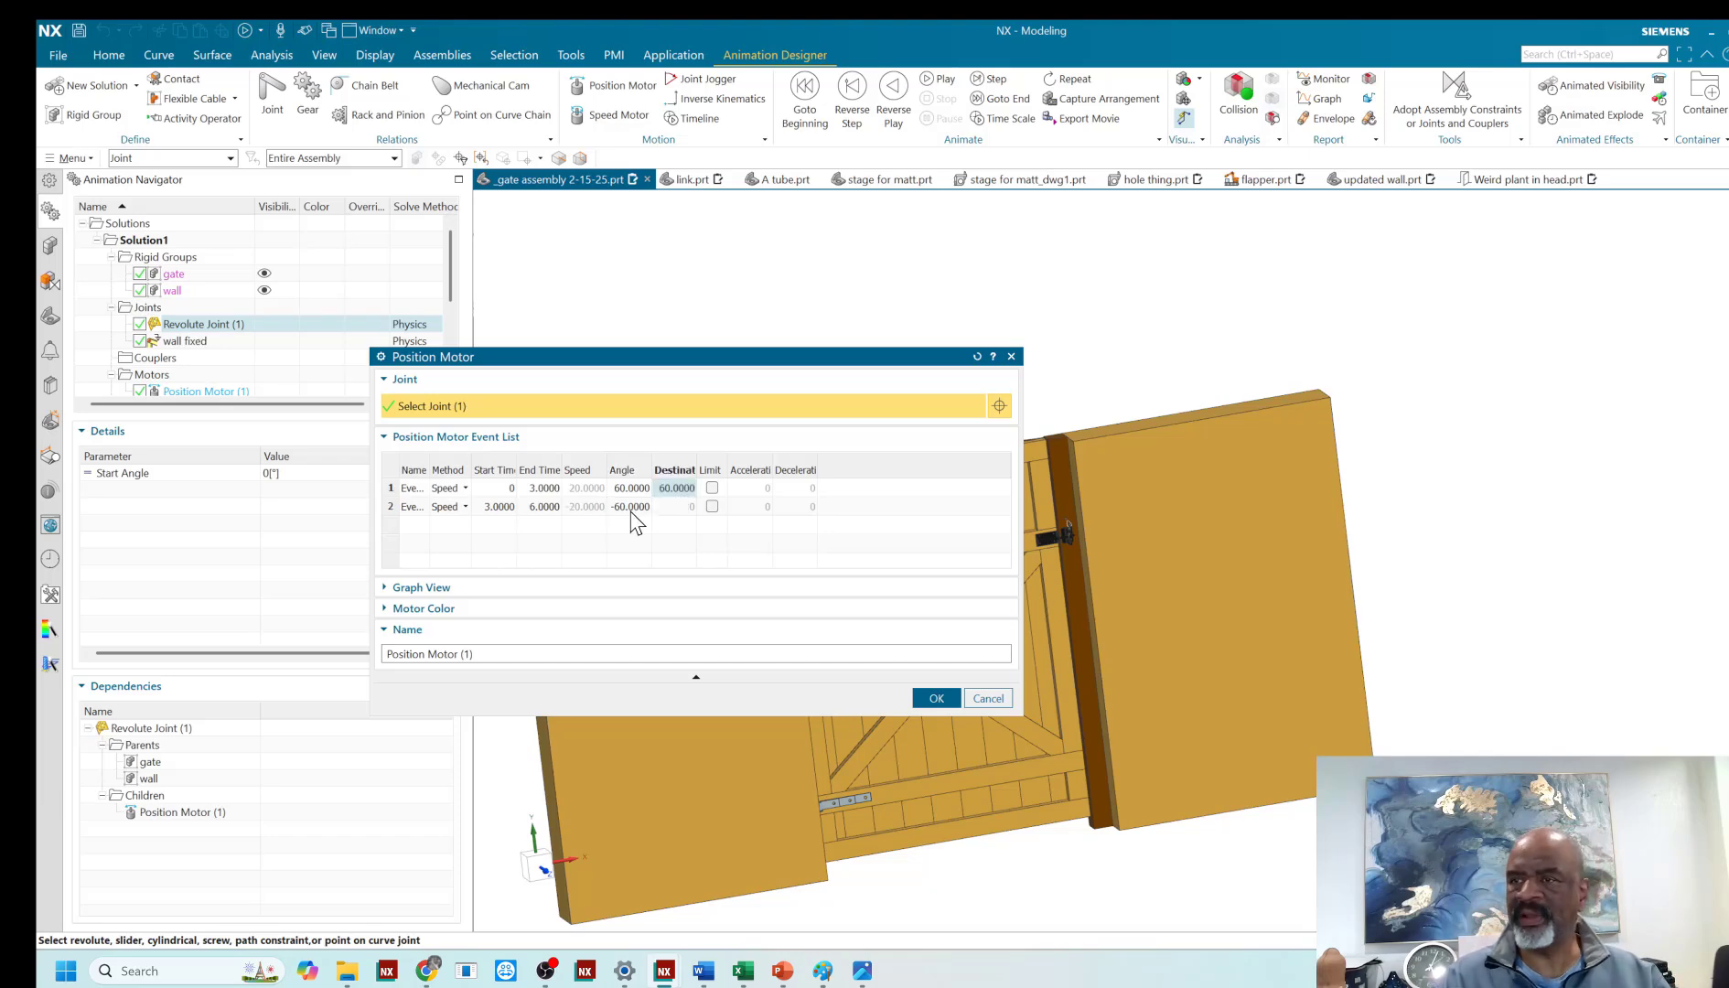
{"action": "left_click", "coordinate": [937, 698]}
- Play the gate animation from the handle side and inspect the joint between the gate and the latch-side post
{"action": "middle_click_drag", "start_coordinate": [640, 351], "coordinate": [842, 332]}
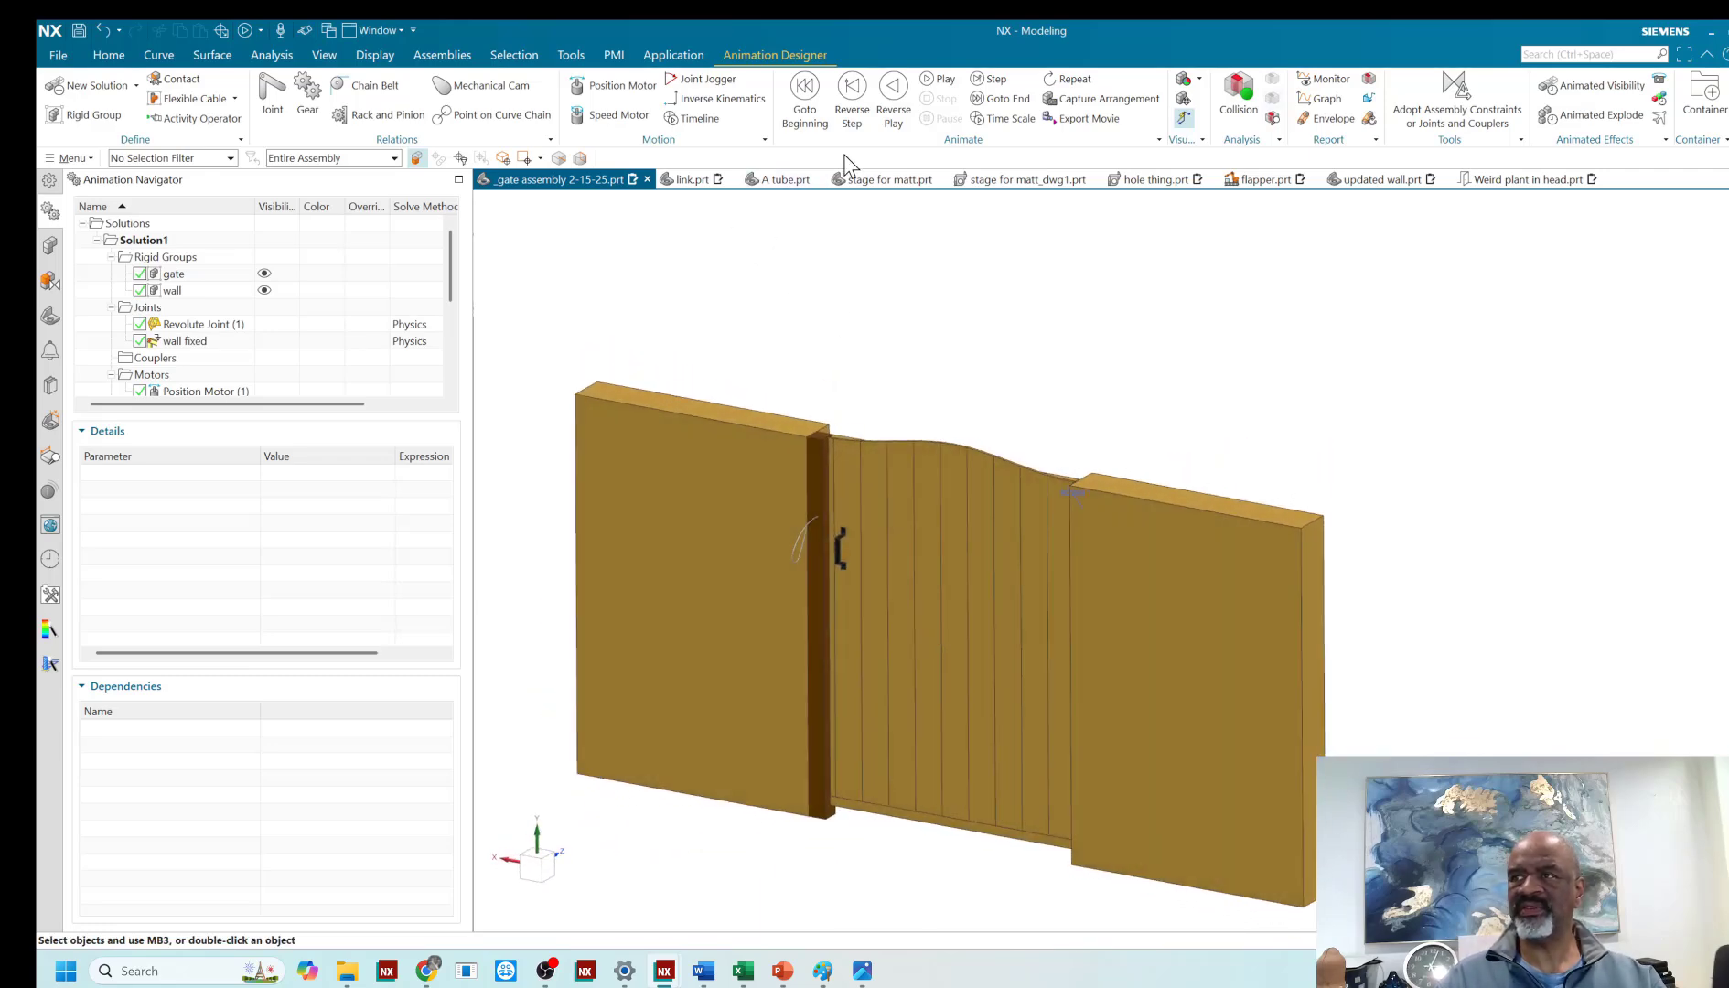
{"action": "left_click", "coordinate": [928, 81]}
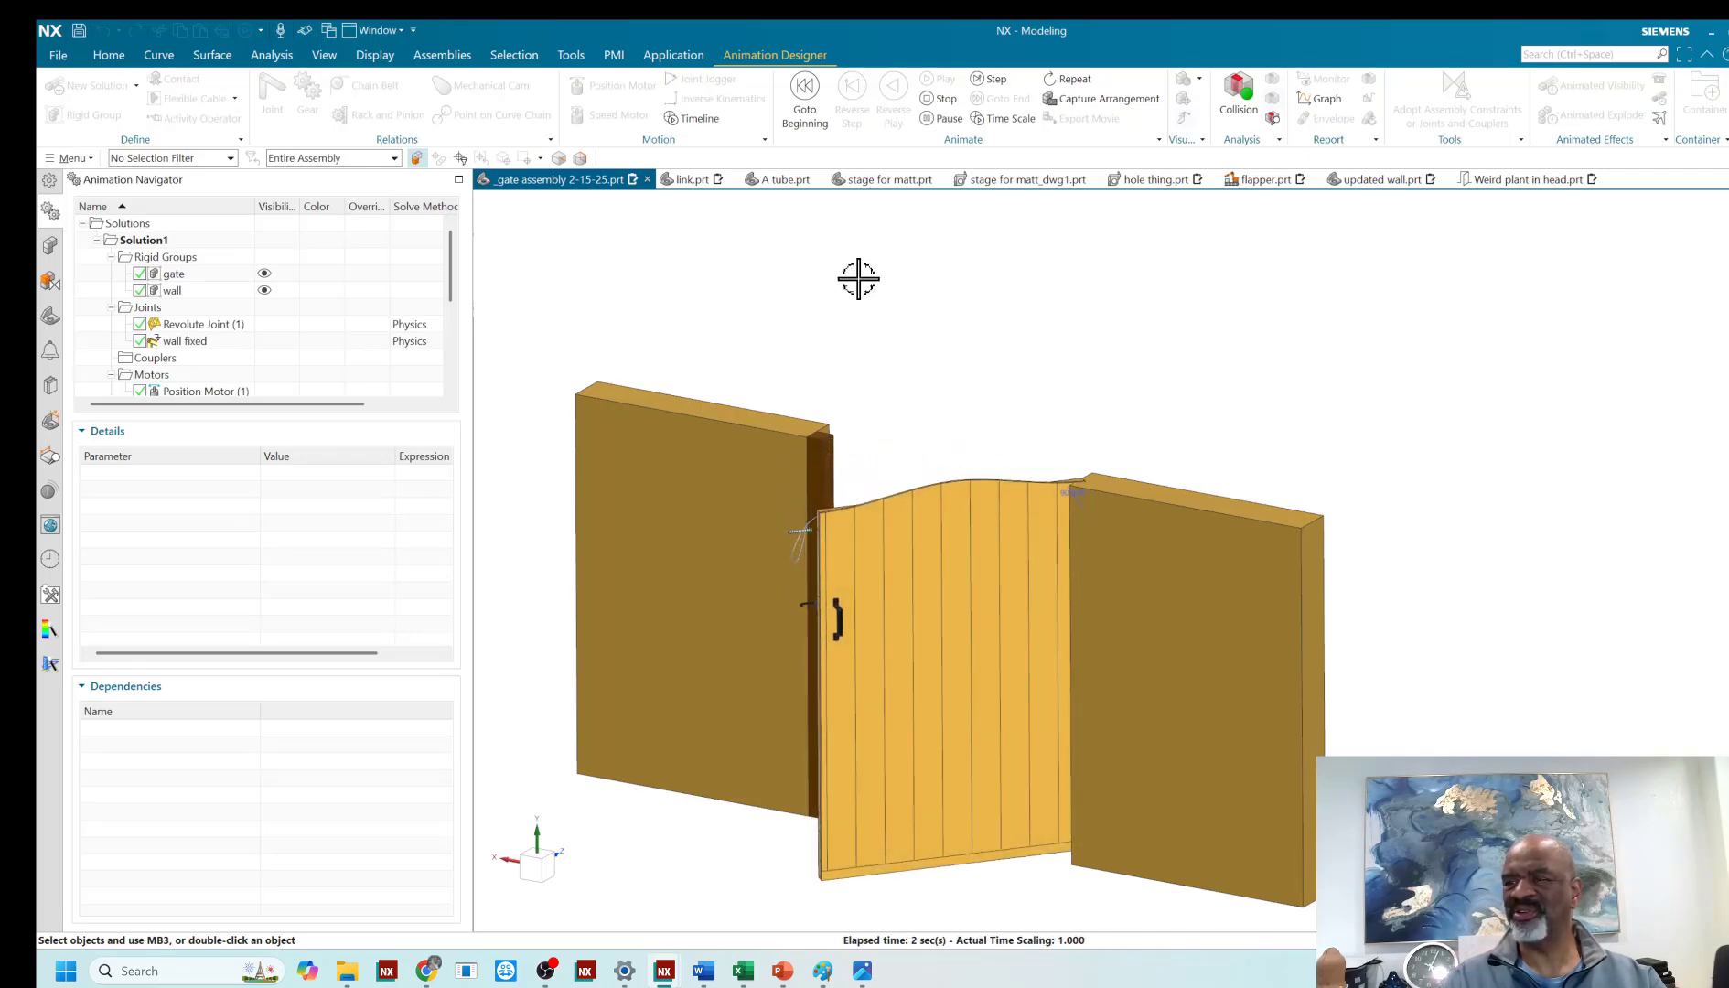
{"action": "scroll", "coordinate": [800, 552], "scroll_direction": "up", "scroll_amount": 4}
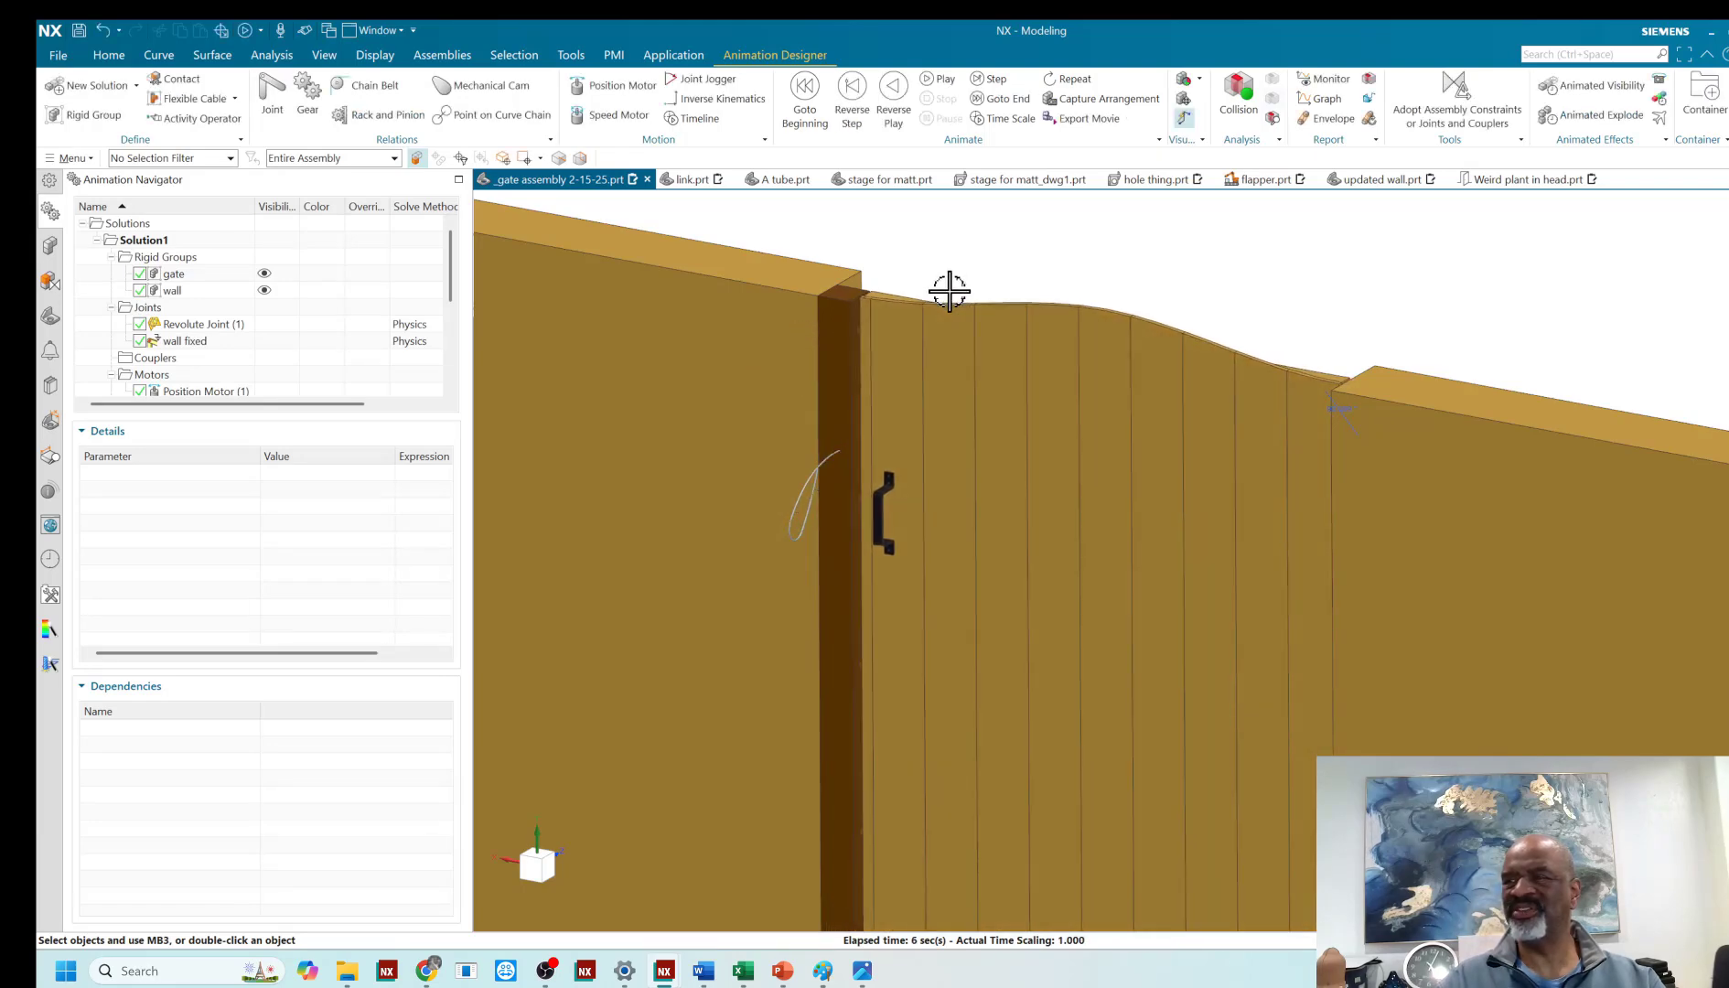
{"action": "scroll", "coordinate": [949, 291], "scroll_direction": "down", "scroll_amount": 4}
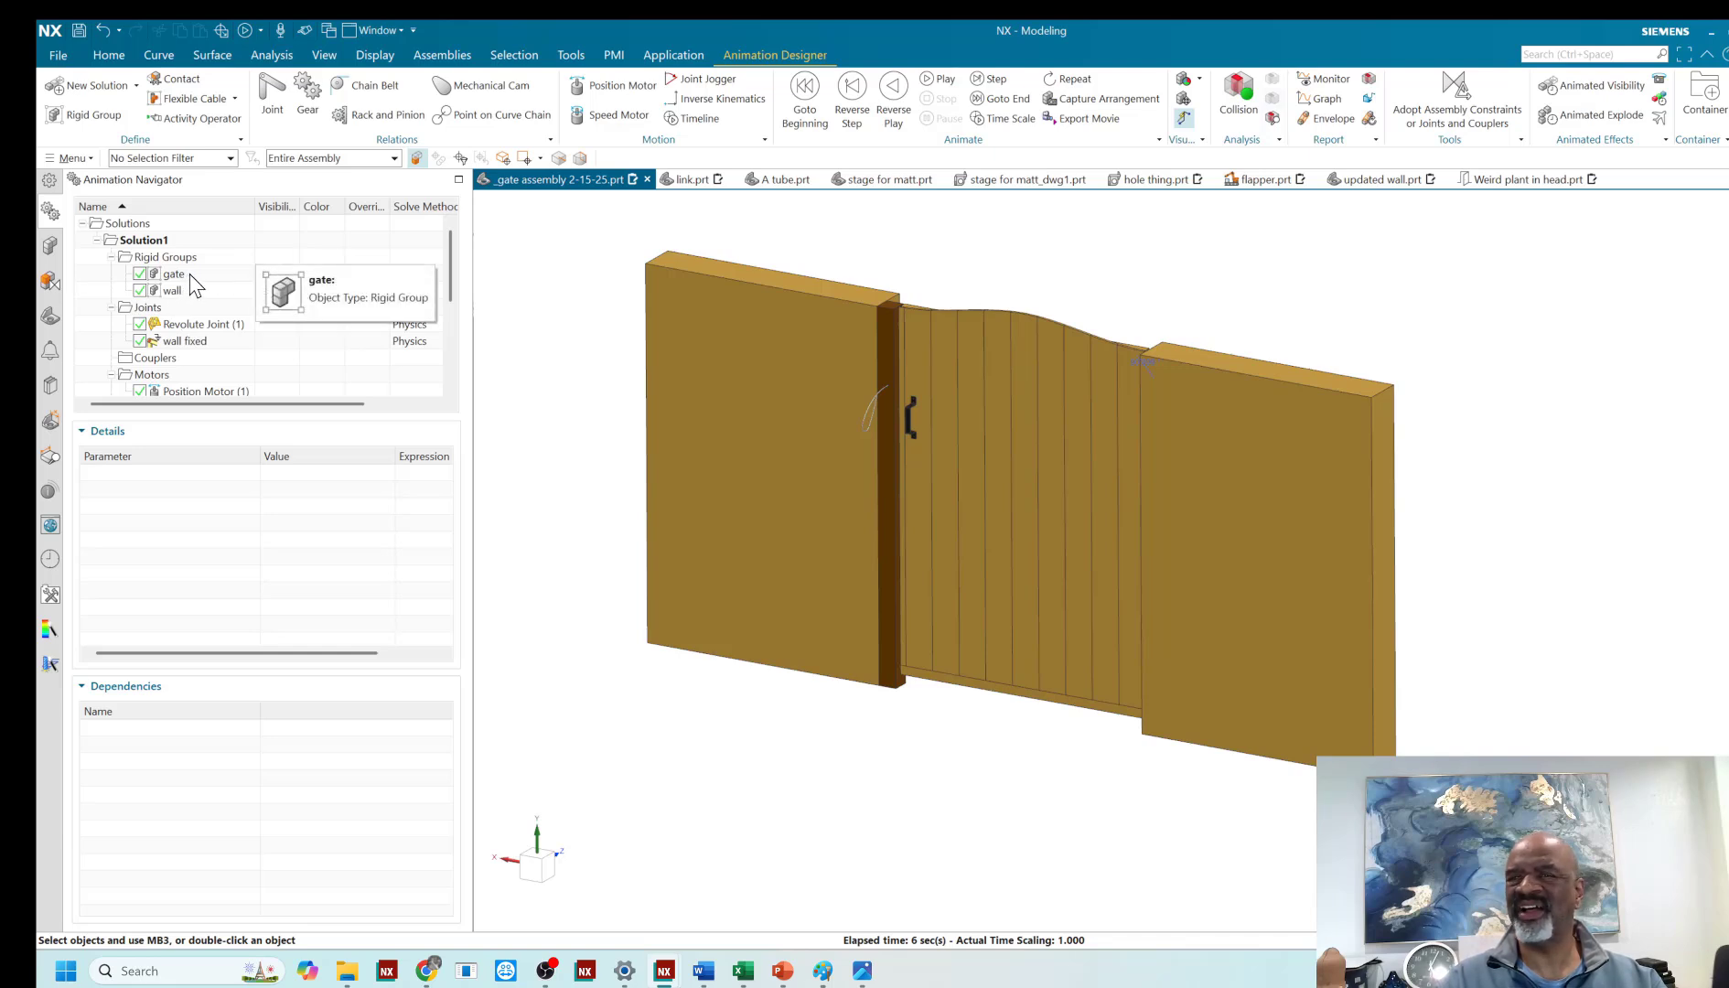
- Edit the "gate" rigid group to remove the stray body beside the latch-side post
{"action": "double_click", "coordinate": [188, 274]}
{"action": "scroll", "coordinate": [892, 279], "scroll_direction": "up", "scroll_amount": 5}
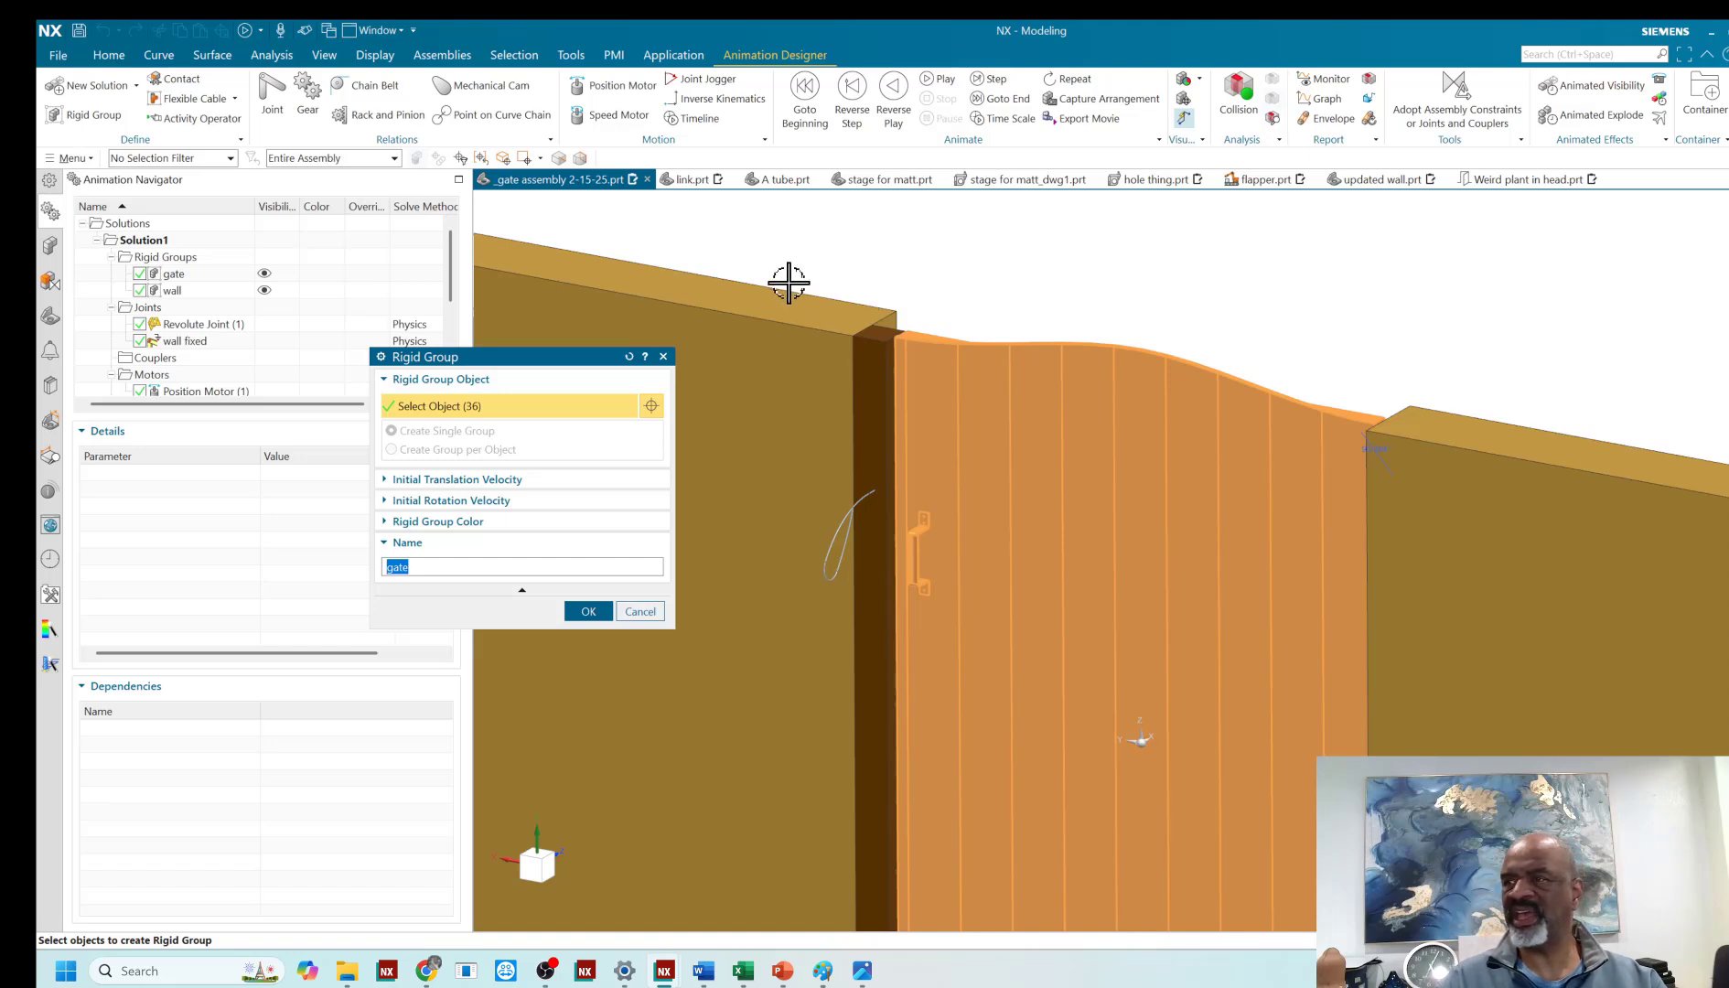
{"action": "left_click_drag", "start_coordinate": [787, 281], "coordinate": [1007, 483]}
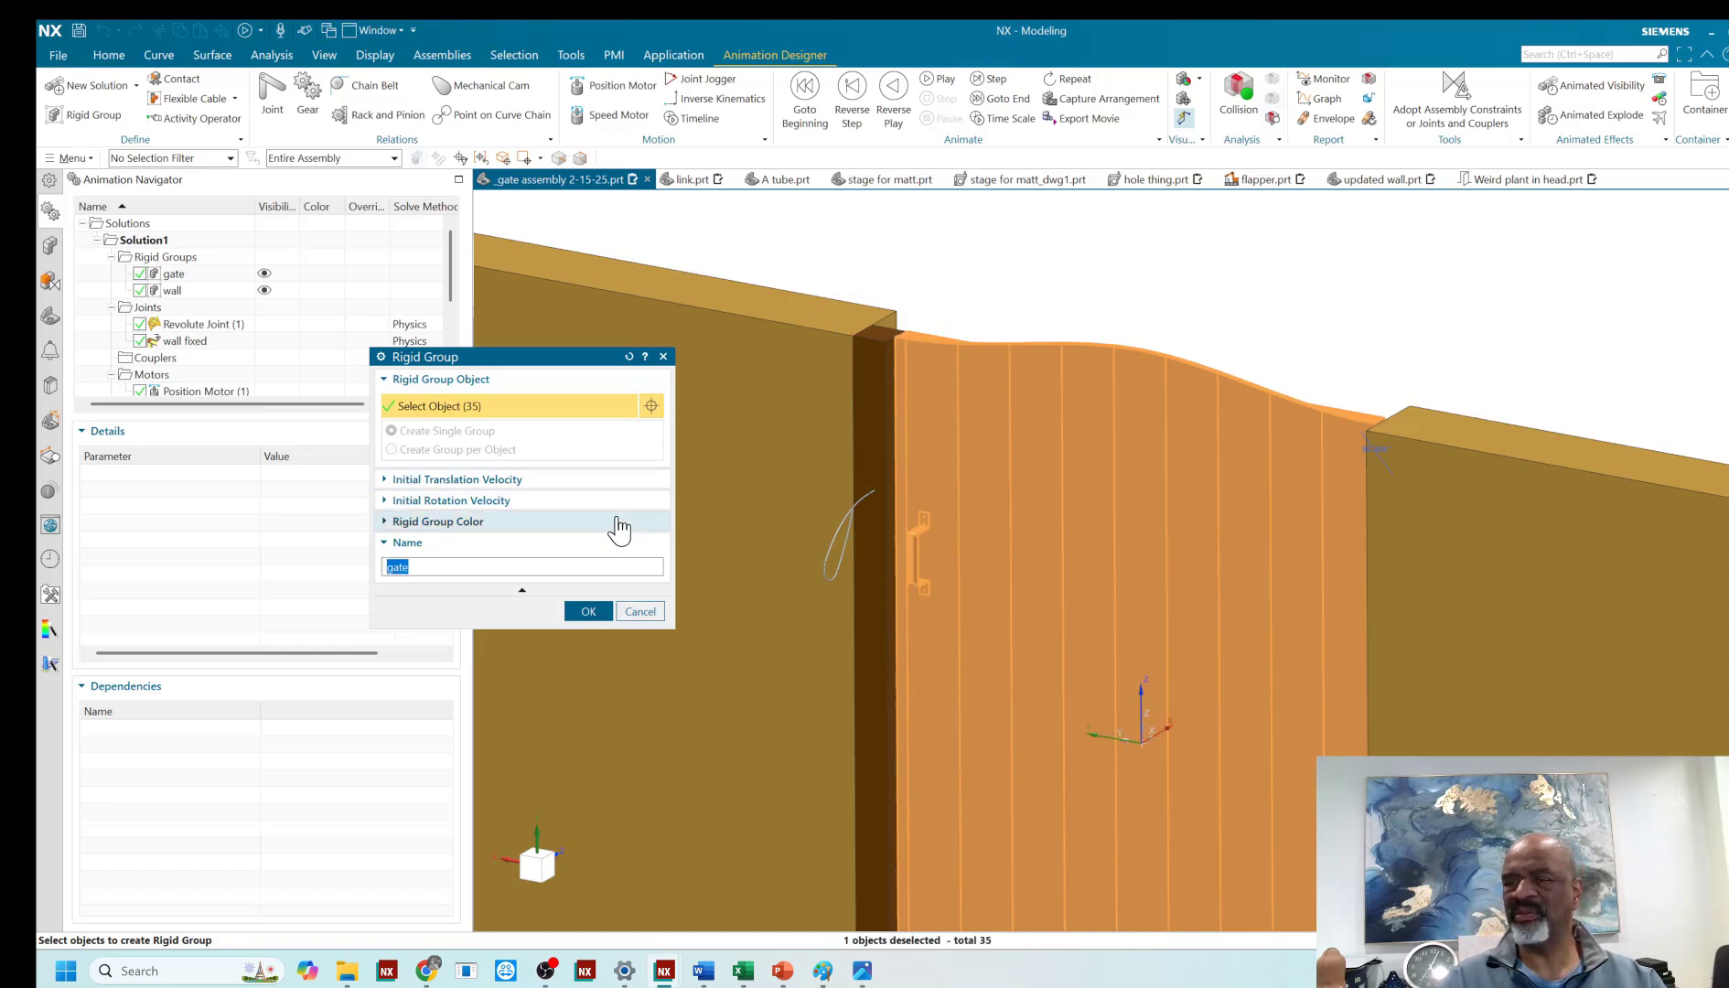
{"action": "left_click", "coordinate": [588, 613]}
{"action": "key", "text": "ctrl+f"}
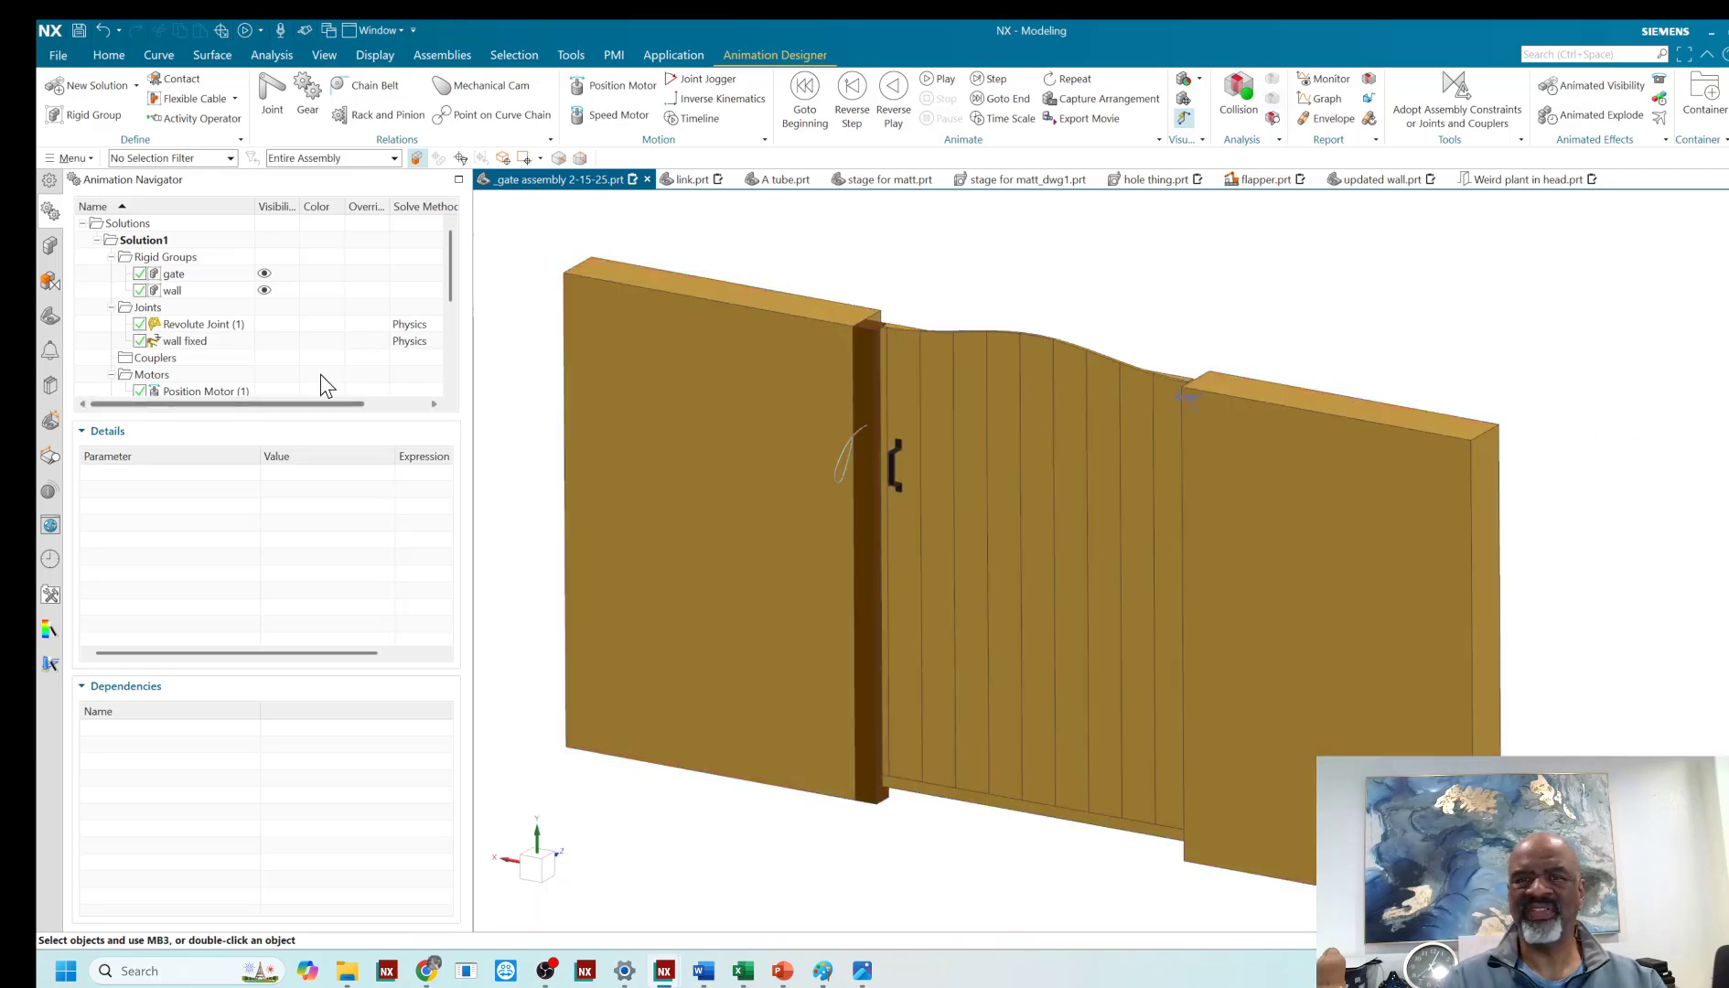
- Reverse the gate's swing by setting the position motor's first event angle to -60° and its second event angle to 60°
{"action": "double_click", "coordinate": [202, 391]}
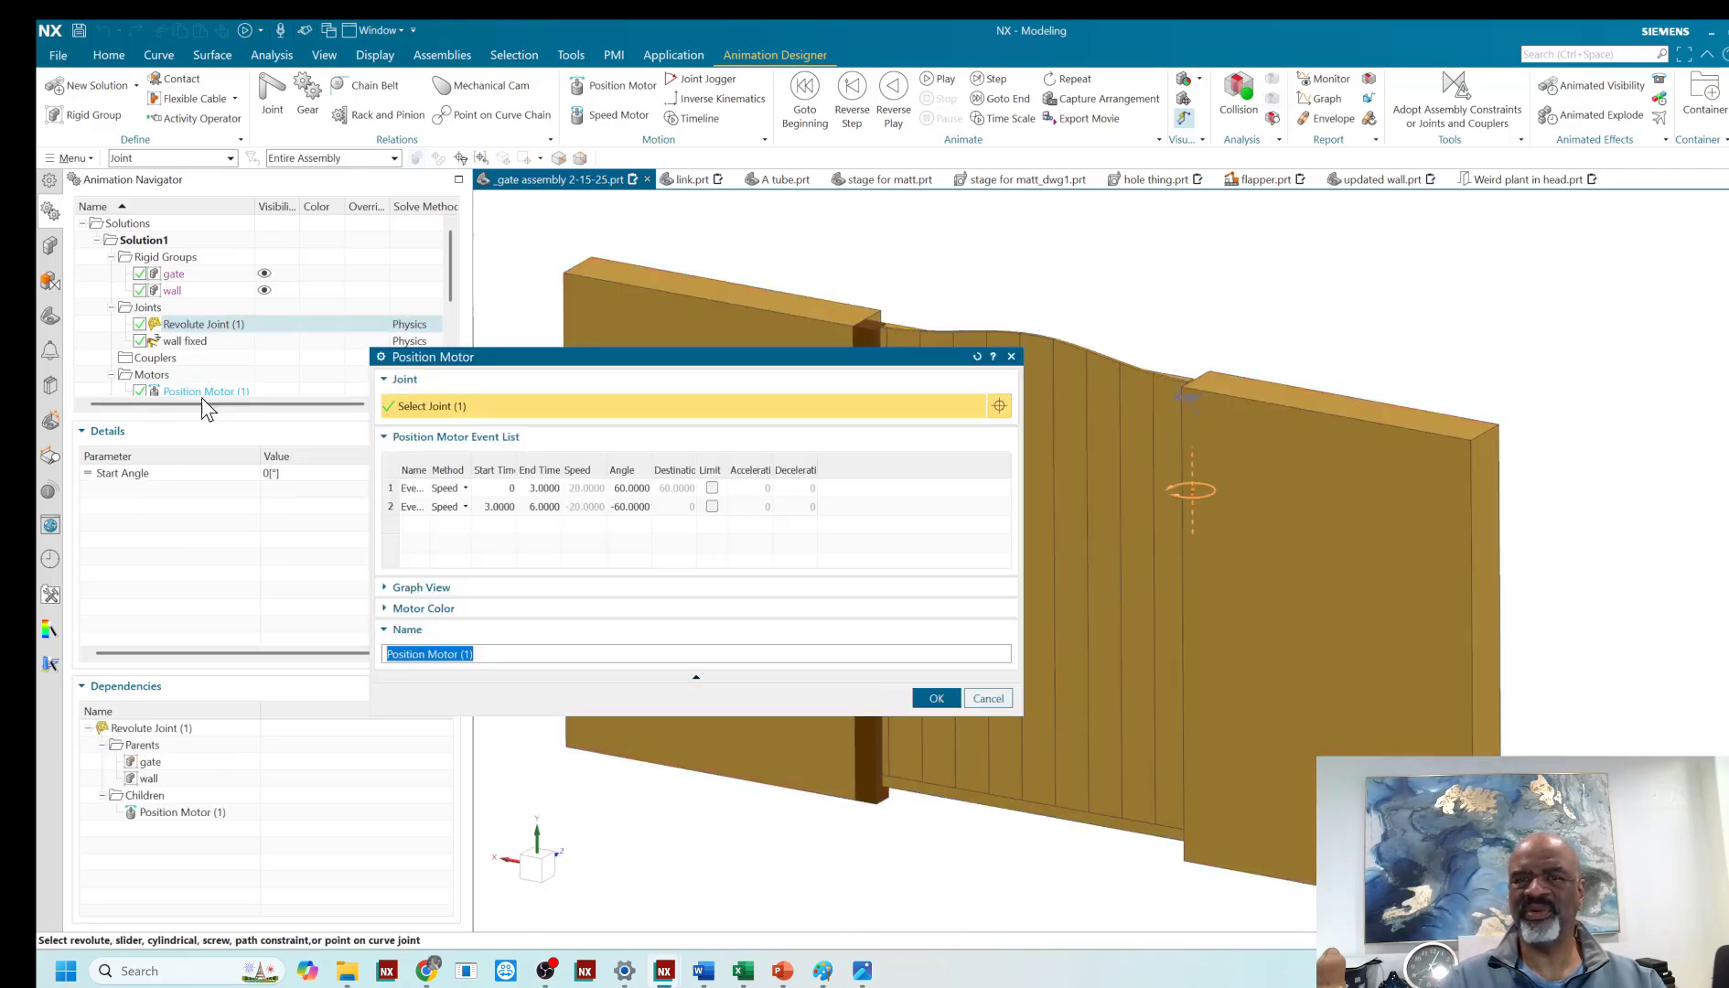
{"action": "left_click", "coordinate": [627, 491]}
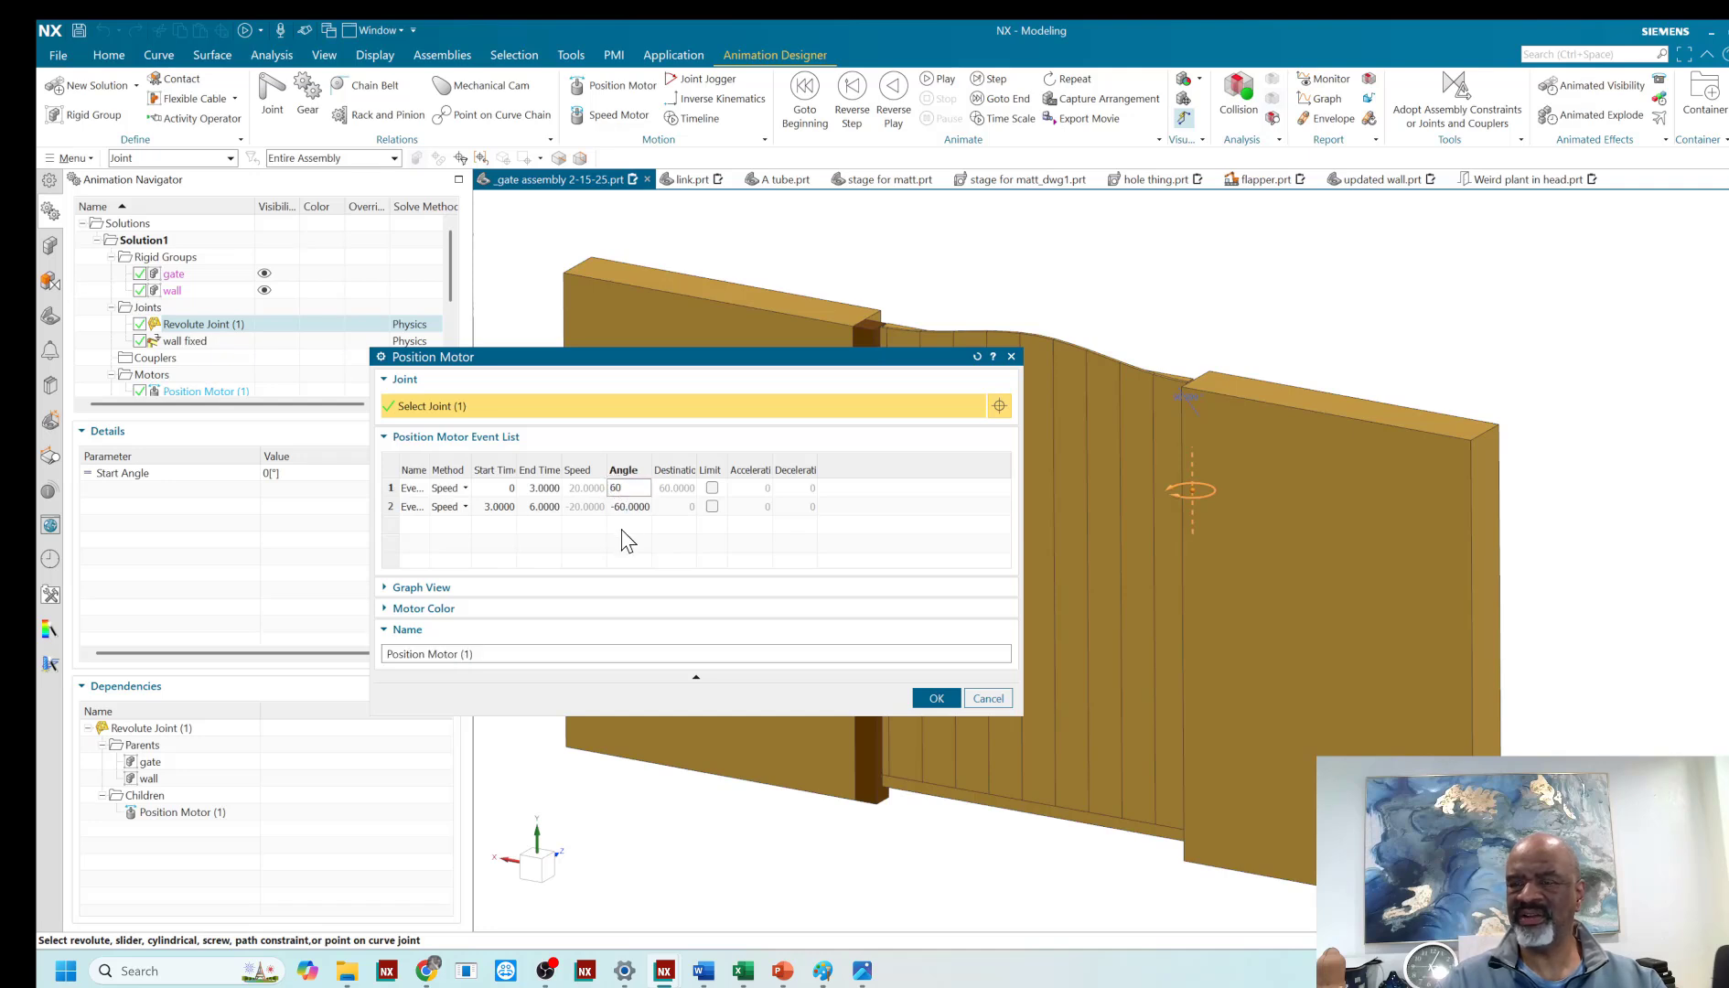
{"action": "type", "text": "-60.0000"}
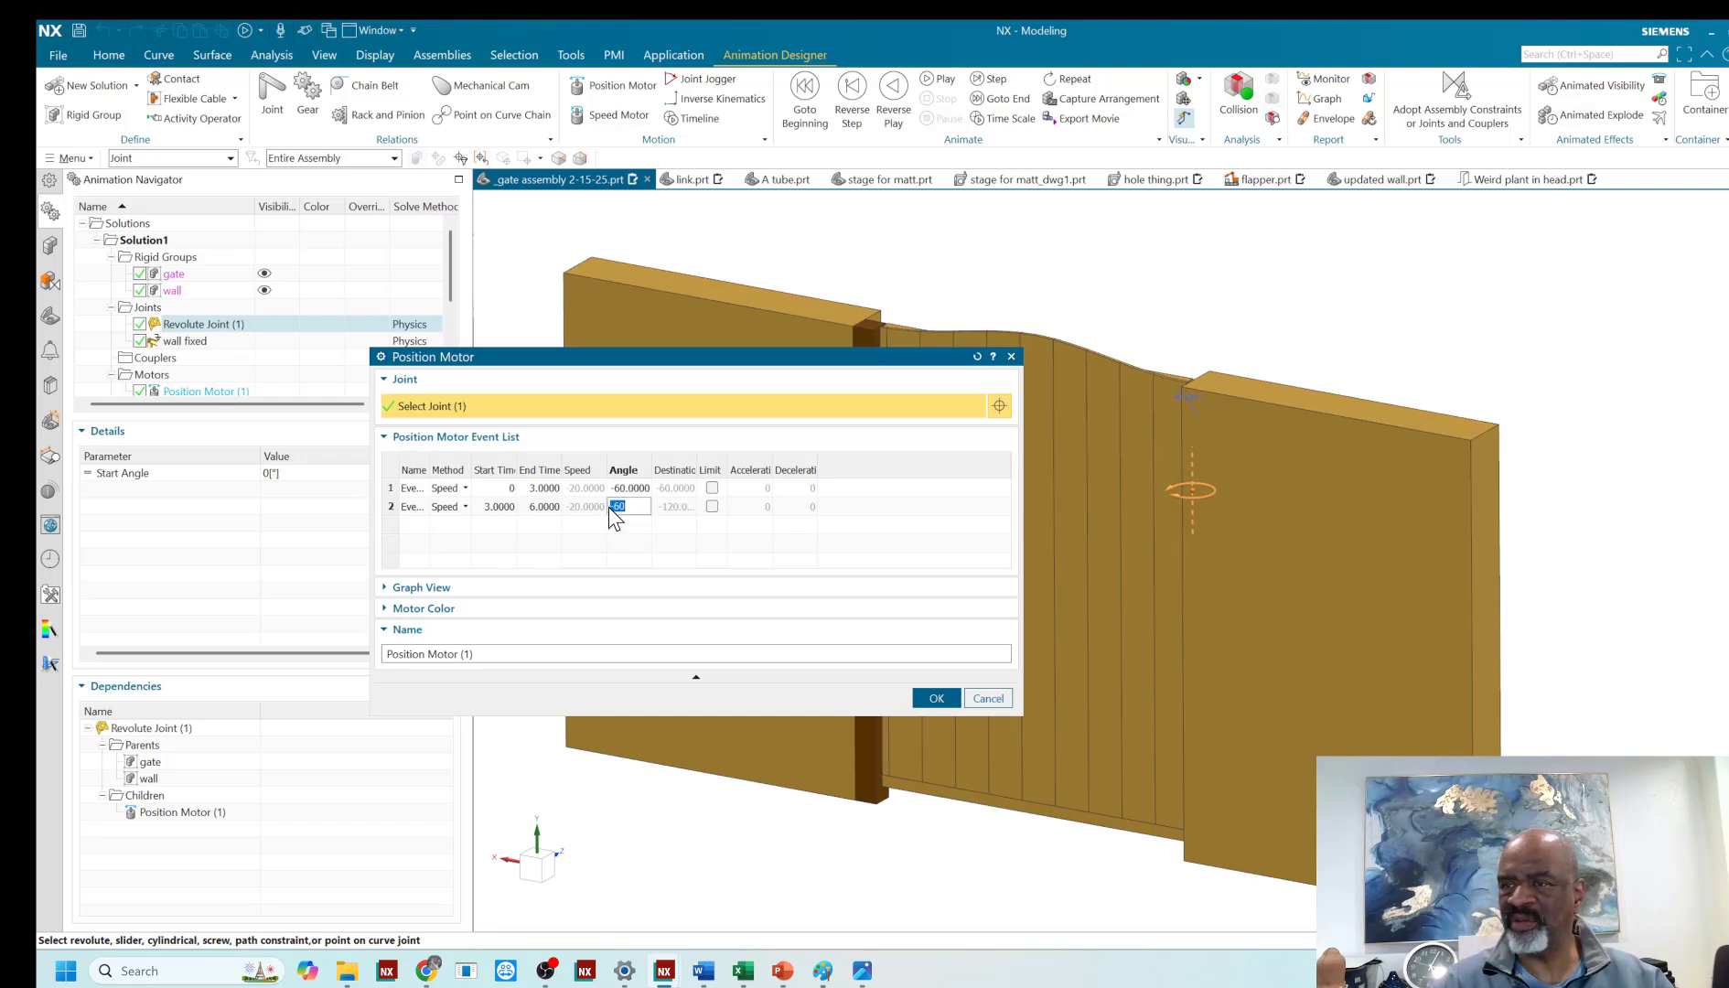
{"action": "left_click", "coordinate": [607, 507]}
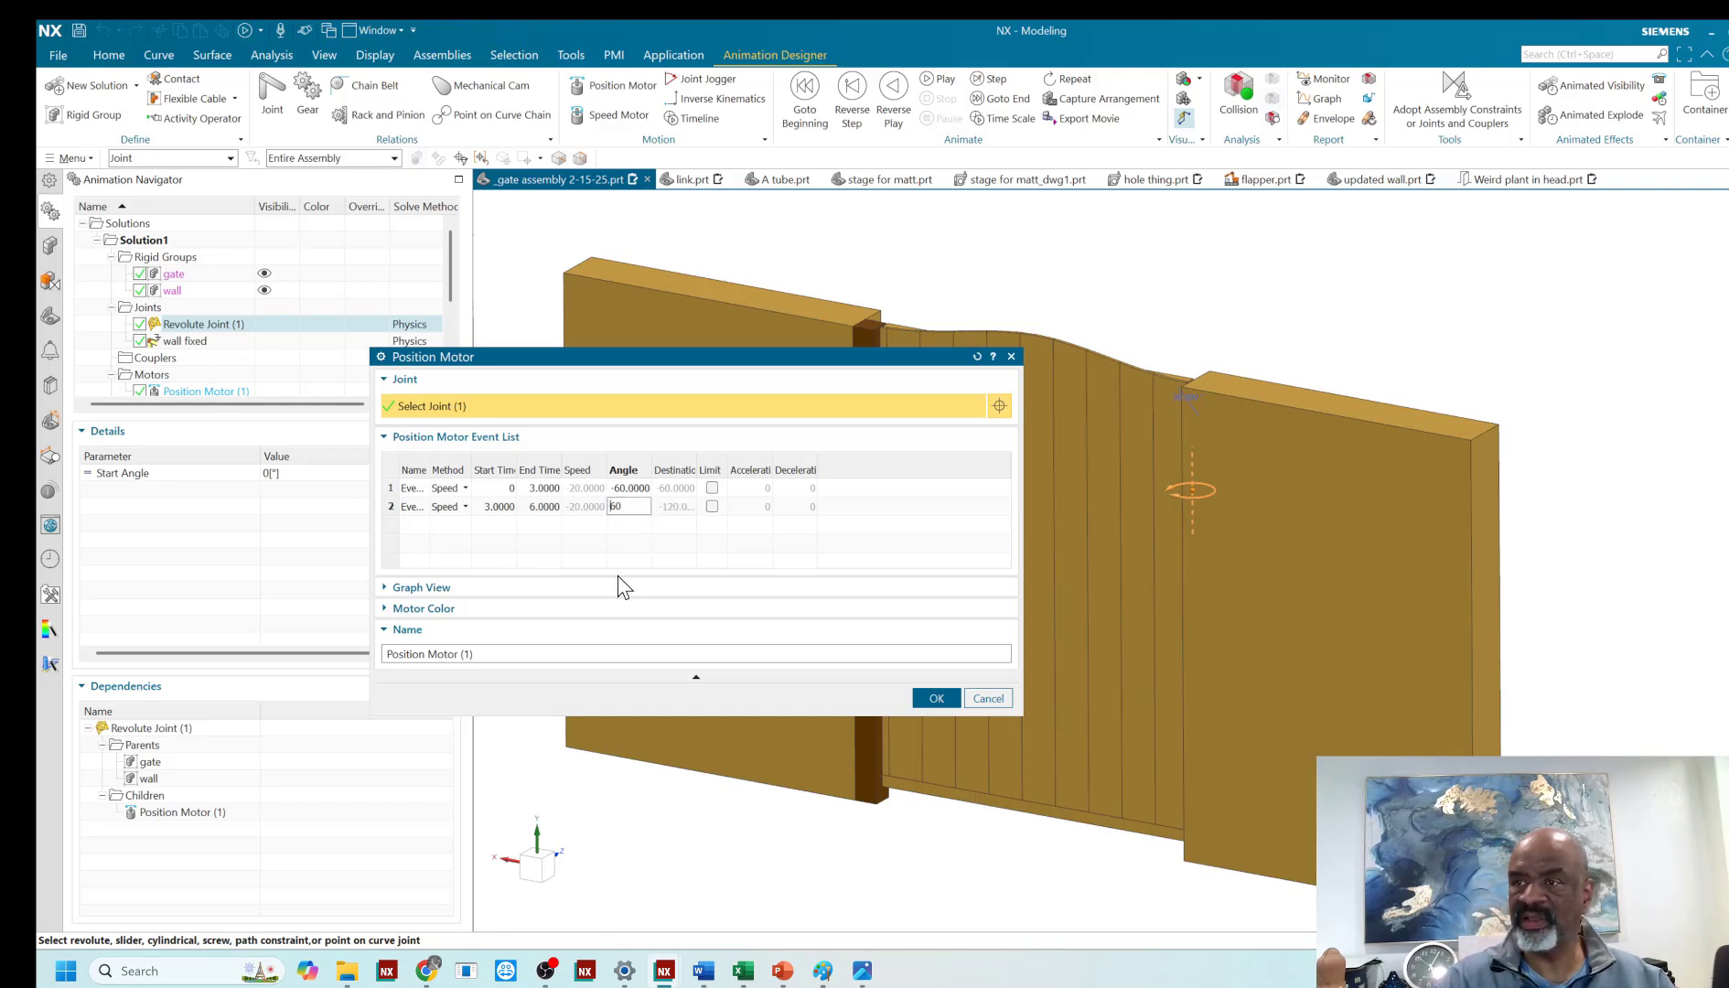
{"action": "type", "text": "60"}
{"action": "left_click", "coordinate": [928, 698]}
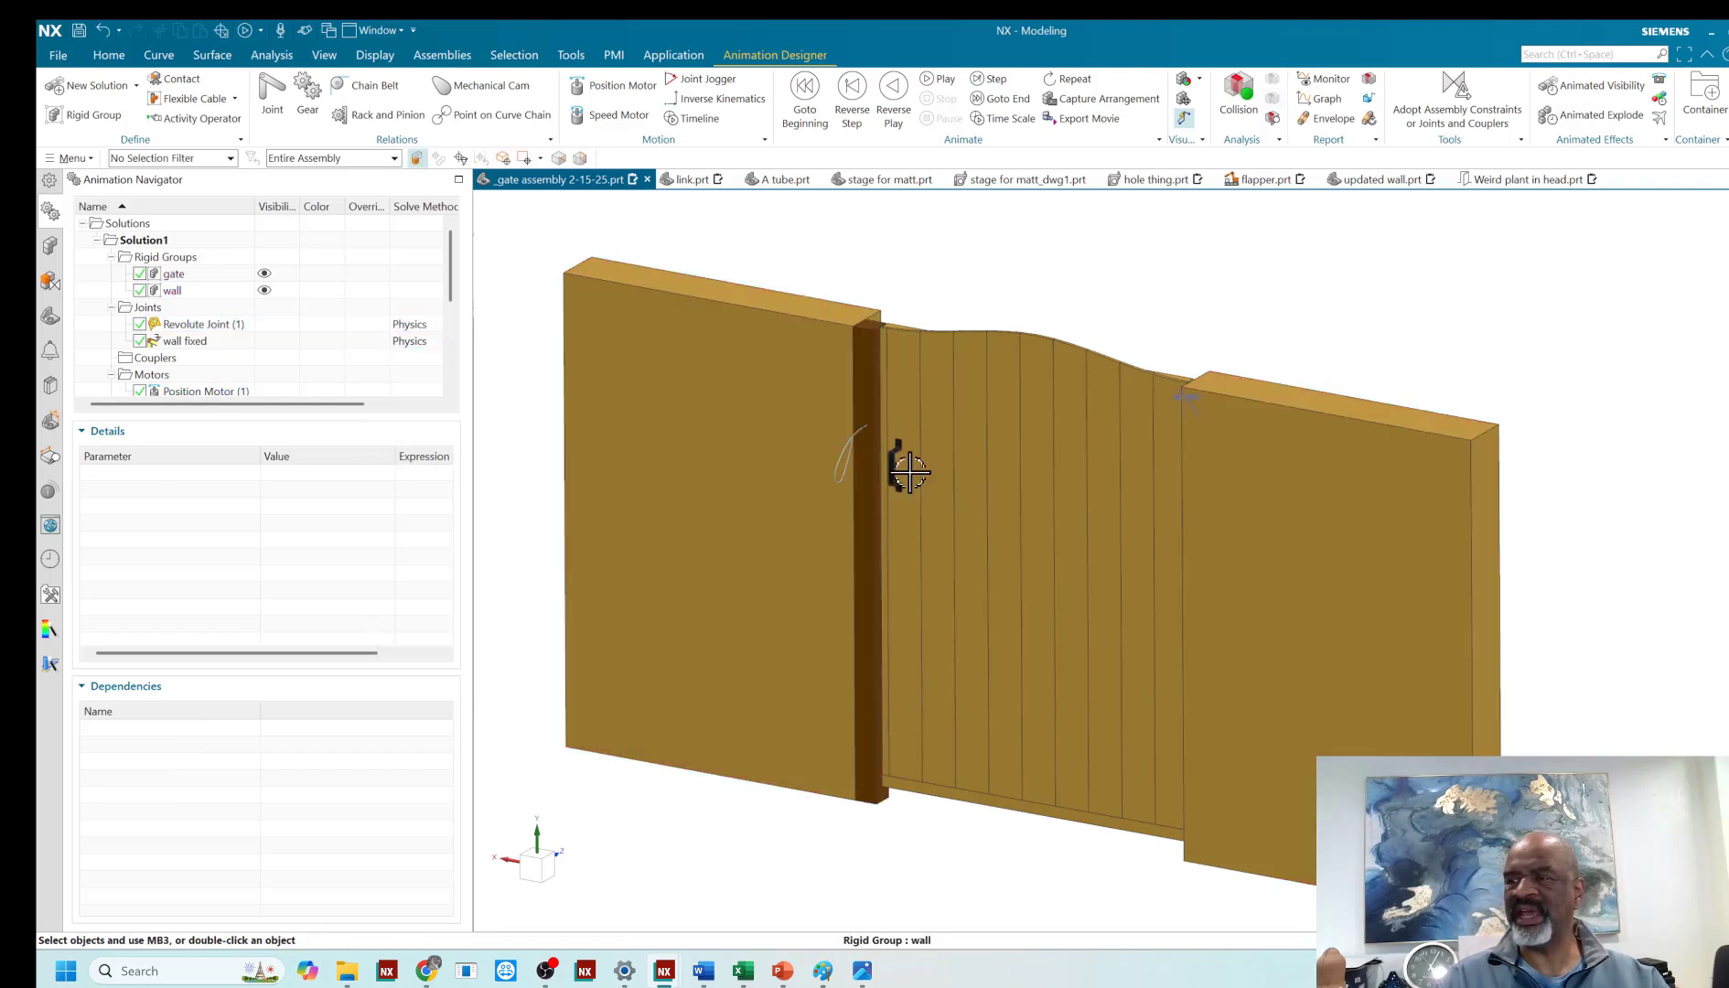
- Play the gate animation with the whole gate and both wall sections in view to check the reversed swing
{"action": "scroll", "coordinate": [797, 555], "scroll_direction": "down", "scroll_amount": 3}
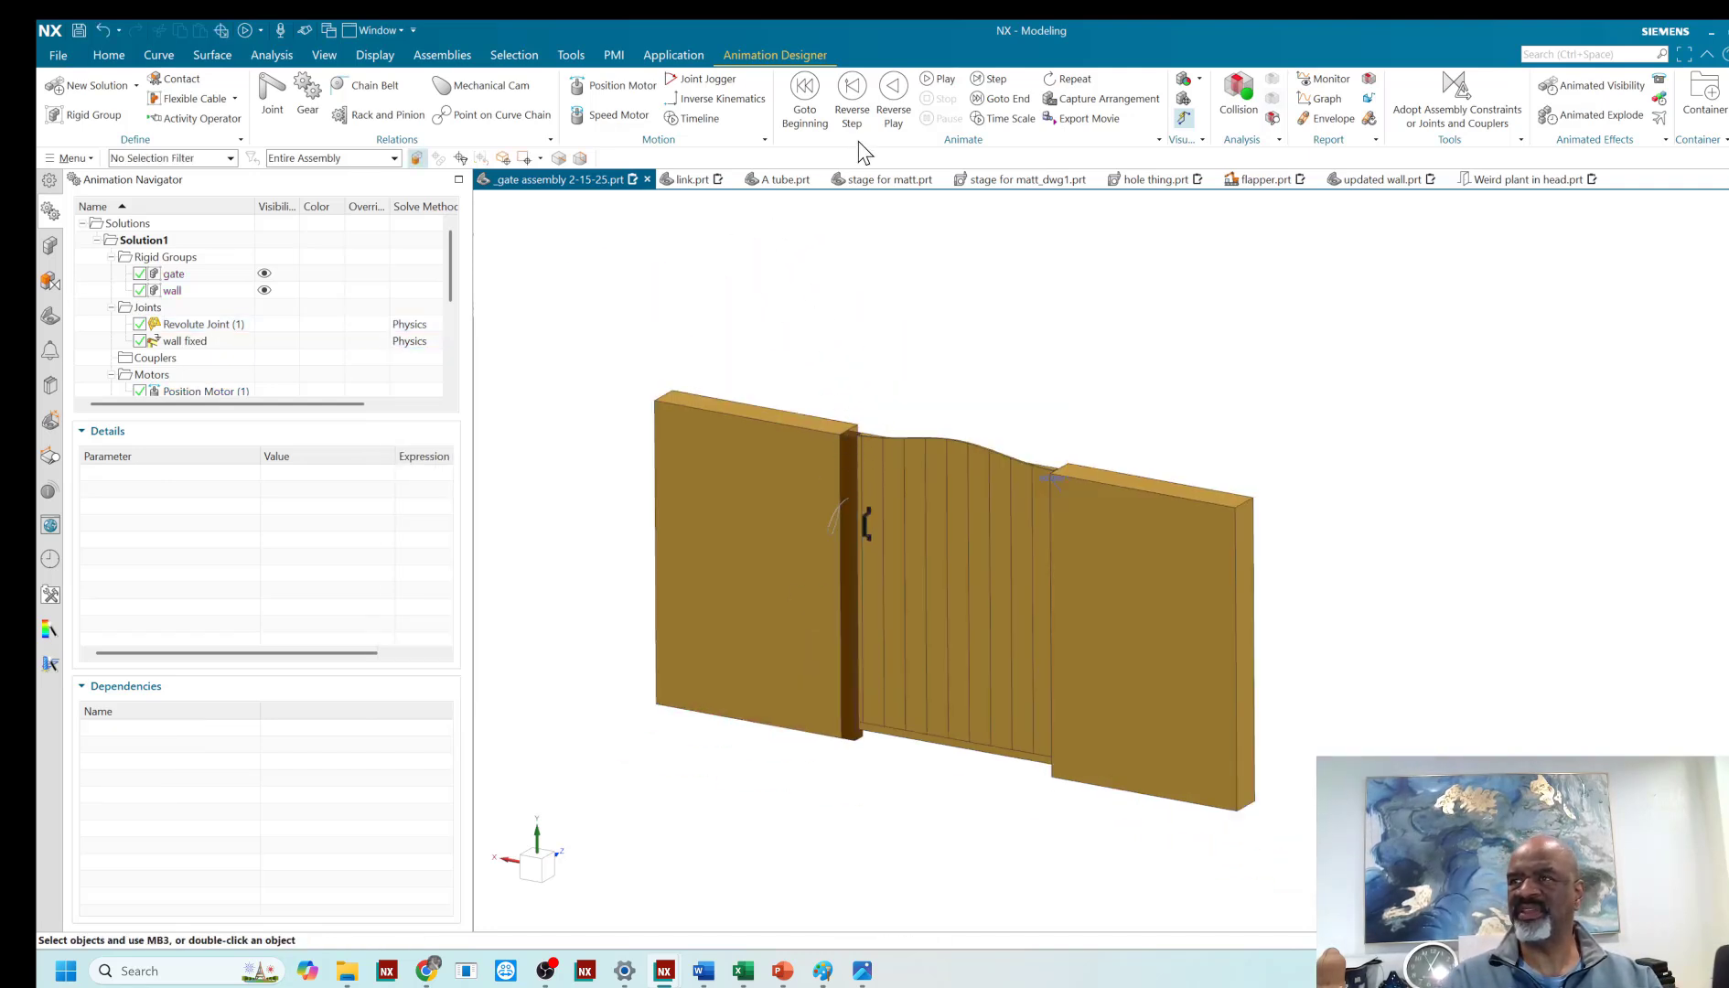
{"action": "left_click", "coordinate": [934, 82]}
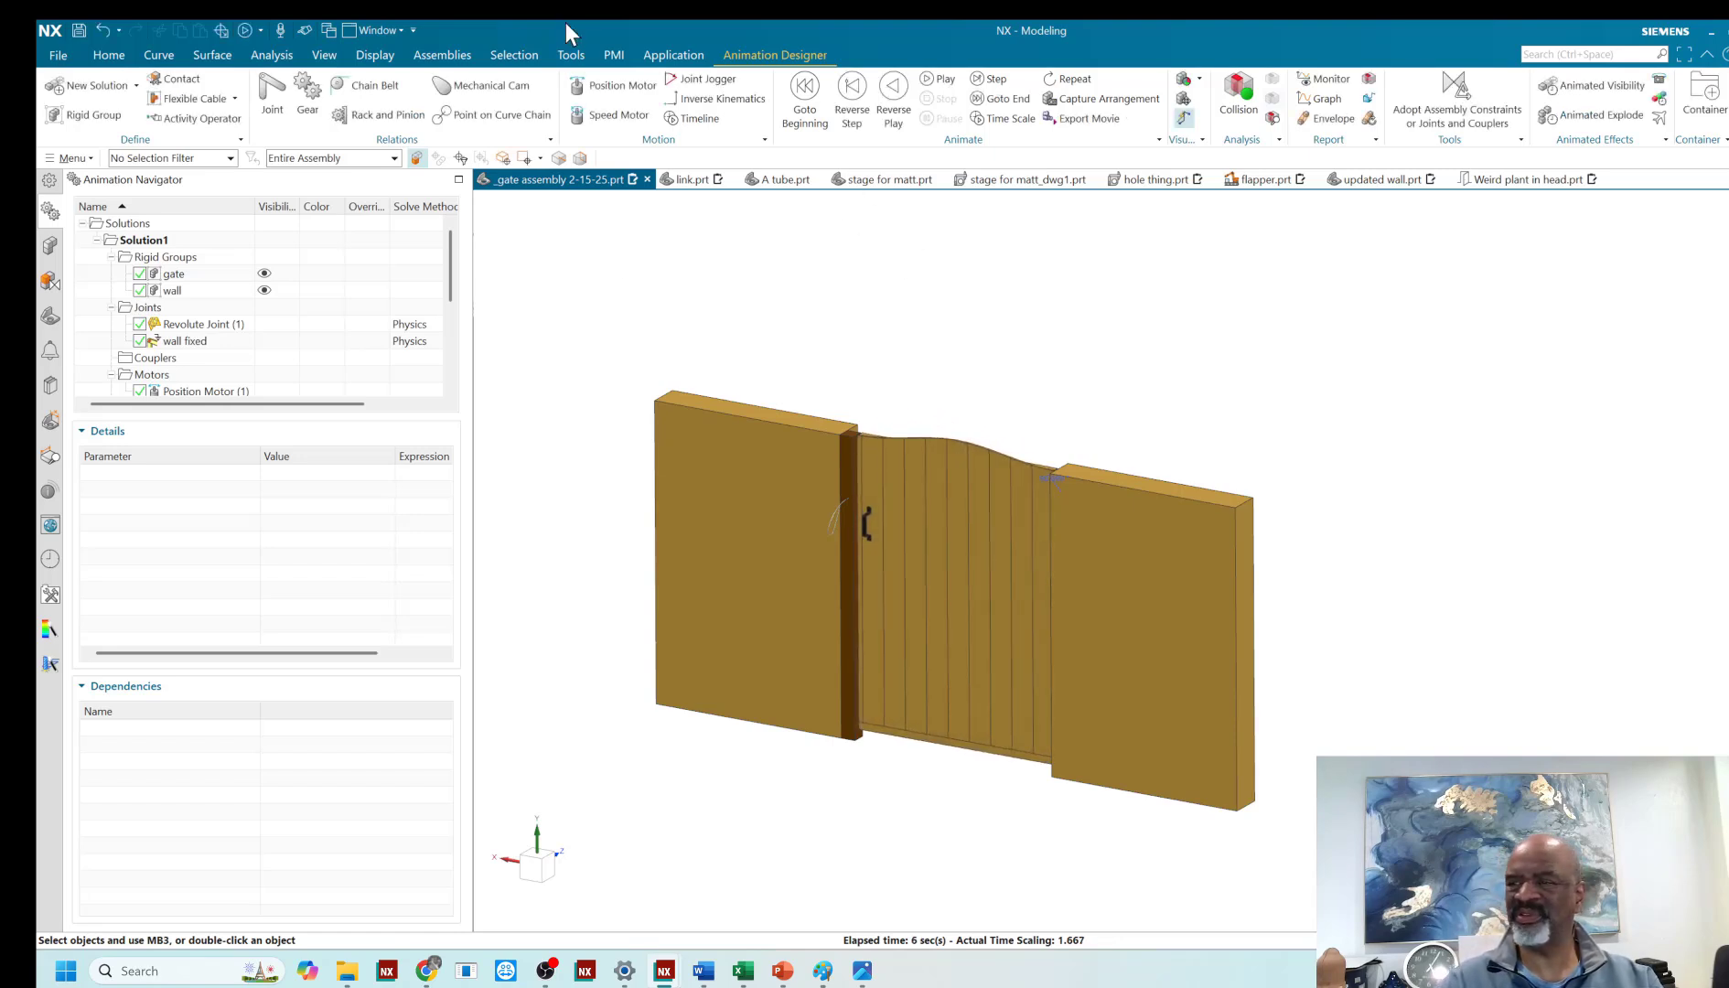
{"action": "scroll", "coordinate": [691, 366], "scroll_direction": "down", "scroll_amount": 2}
{"action": "scroll", "coordinate": [804, 302], "scroll_direction": "up", "scroll_amount": 3}
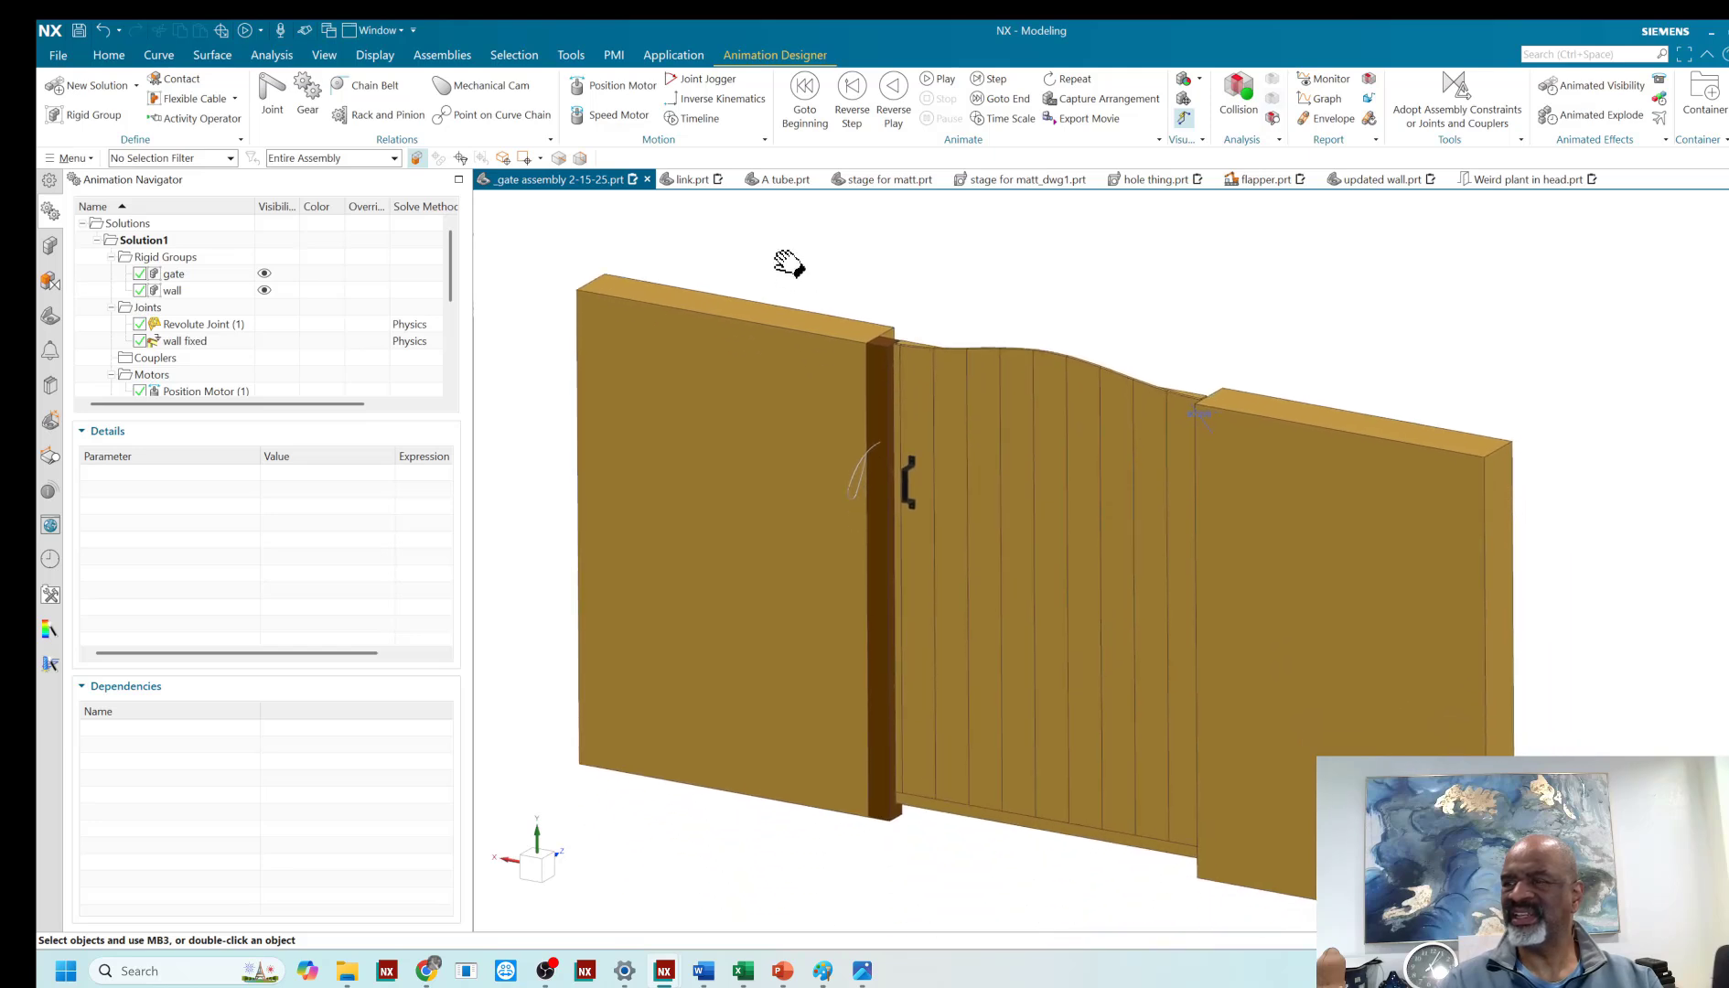
{"action": "middle_click_drag", "start_coordinate": [857, 262], "coordinate": [852, 251]}
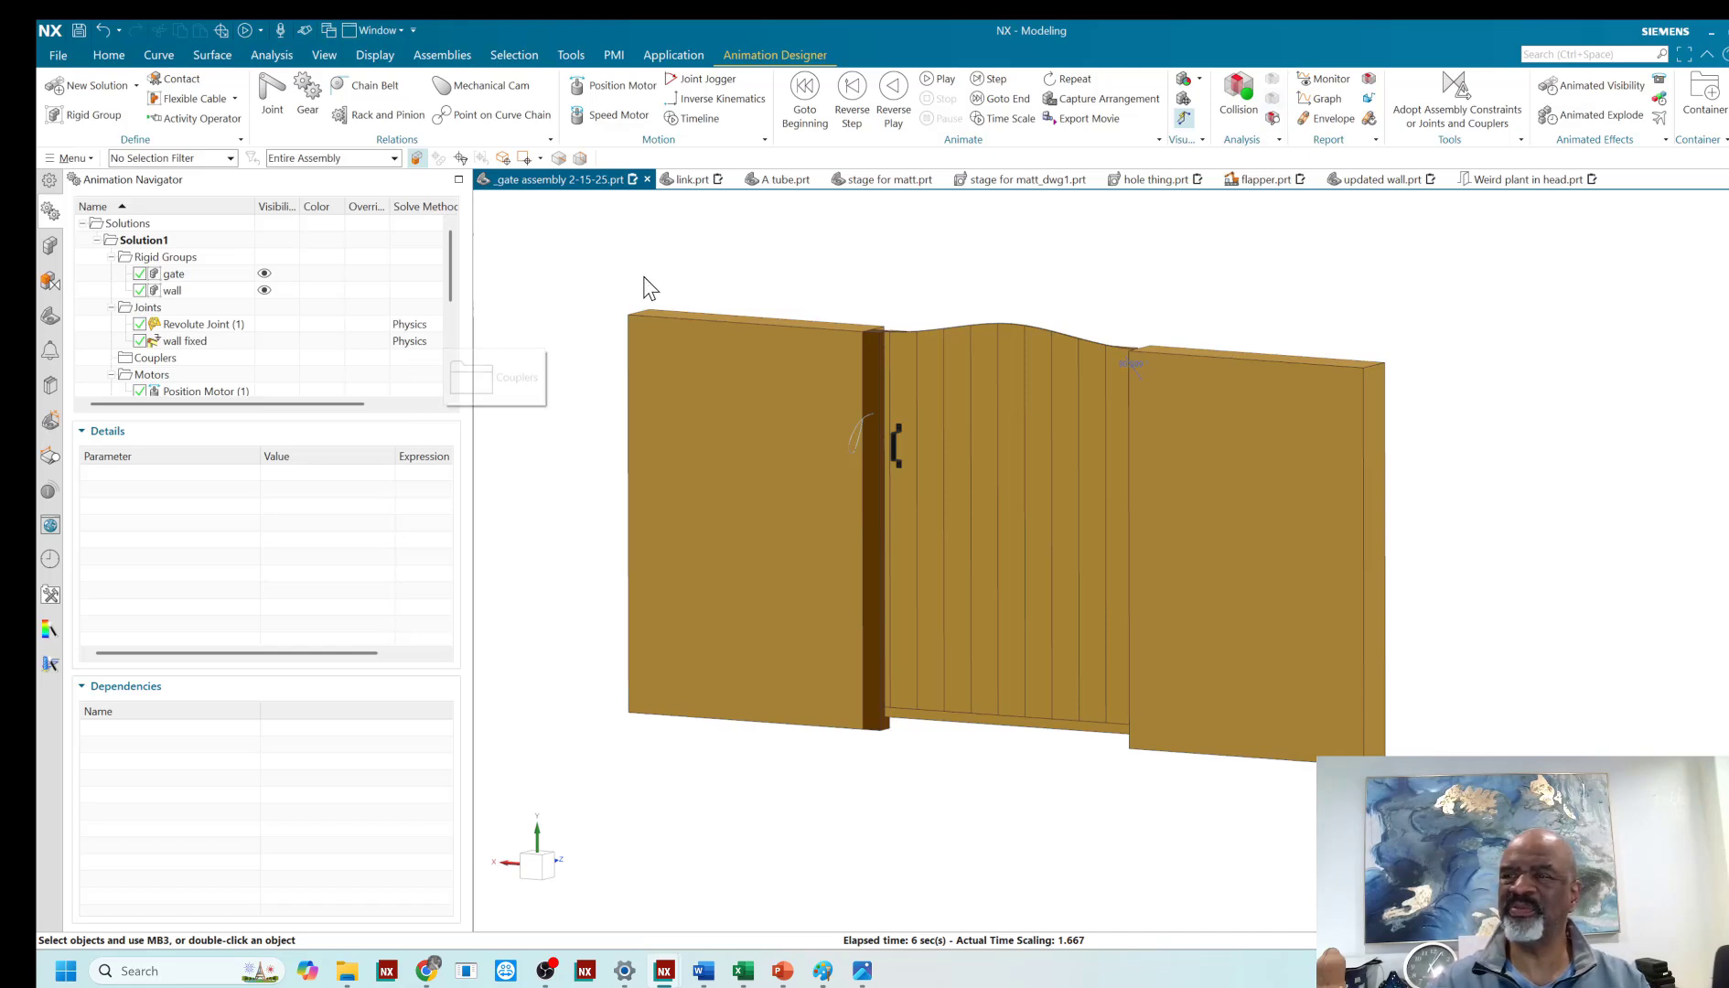
{"action": "scroll", "coordinate": [625, 272], "scroll_direction": "up", "scroll_amount": 1}
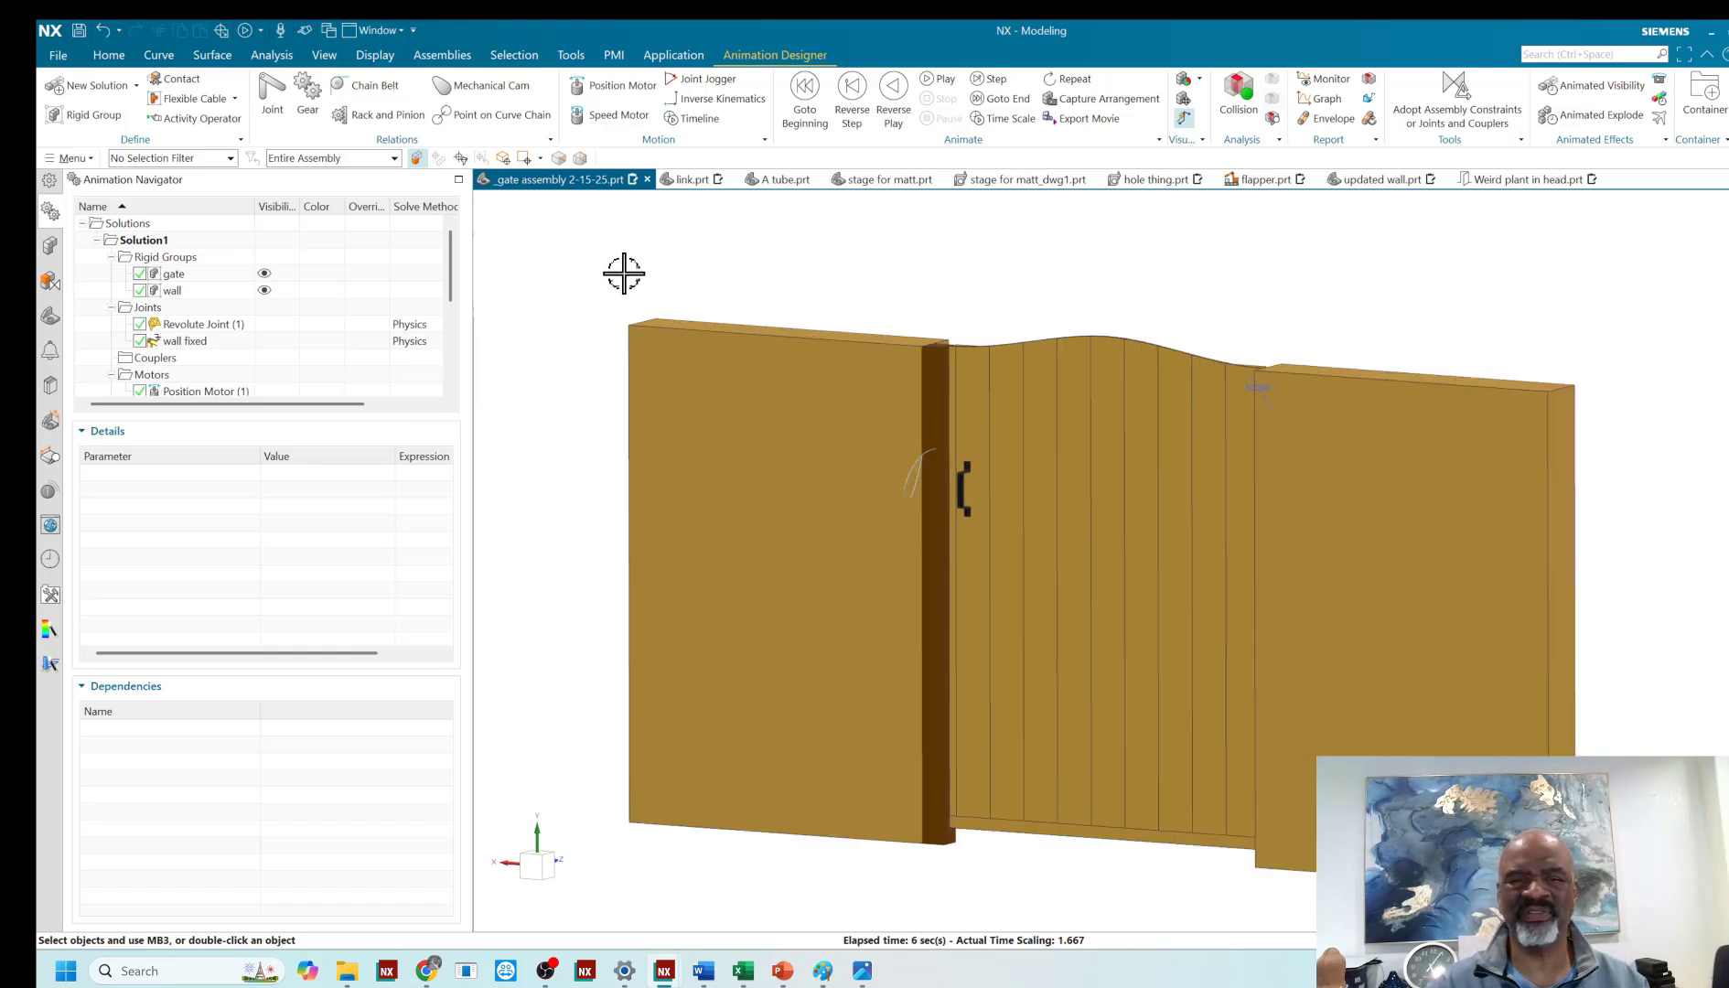
{"action": "scroll", "coordinate": [624, 273], "scroll_direction": "down", "scroll_amount": 1}
{"action": "scroll", "coordinate": [623, 273], "scroll_direction": "up", "scroll_amount": 1}
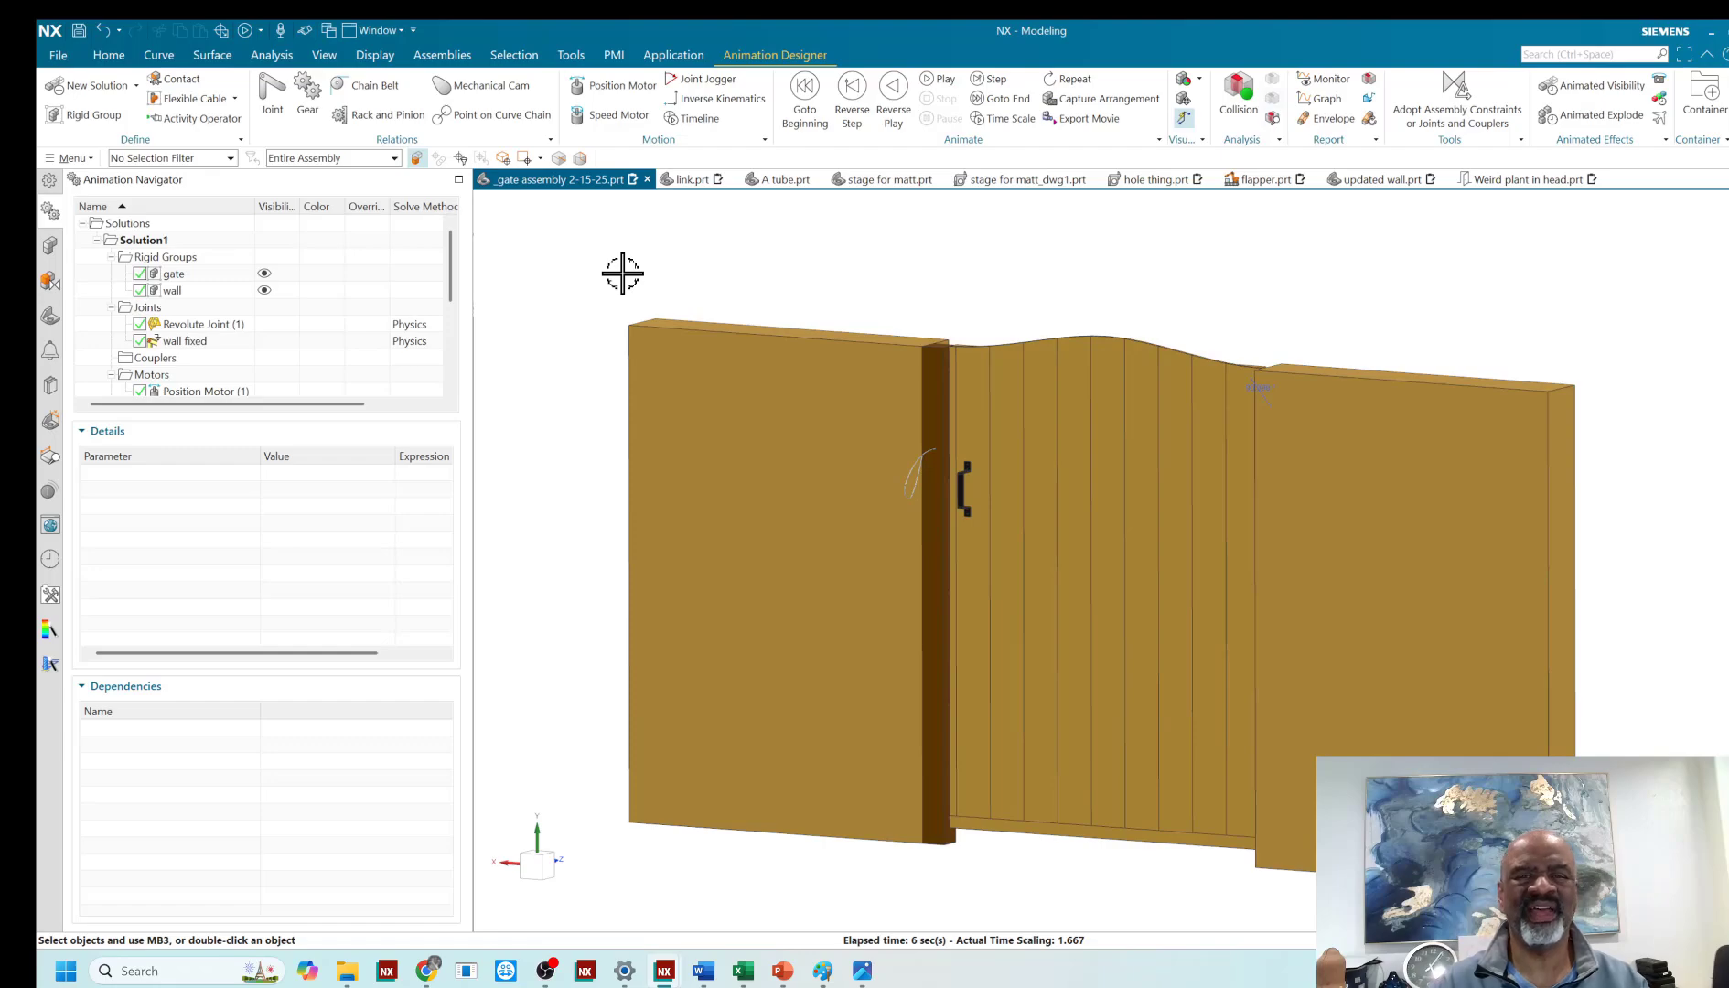